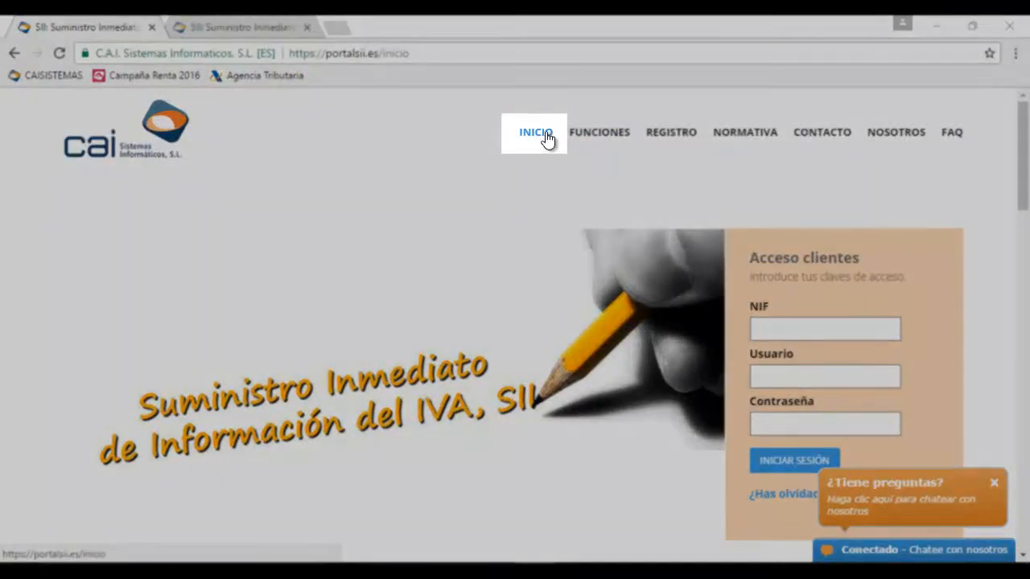
Return to the home page, close the ¿Tiene preguntas? chat popup, and show the Funciones roles page
click(545, 139)
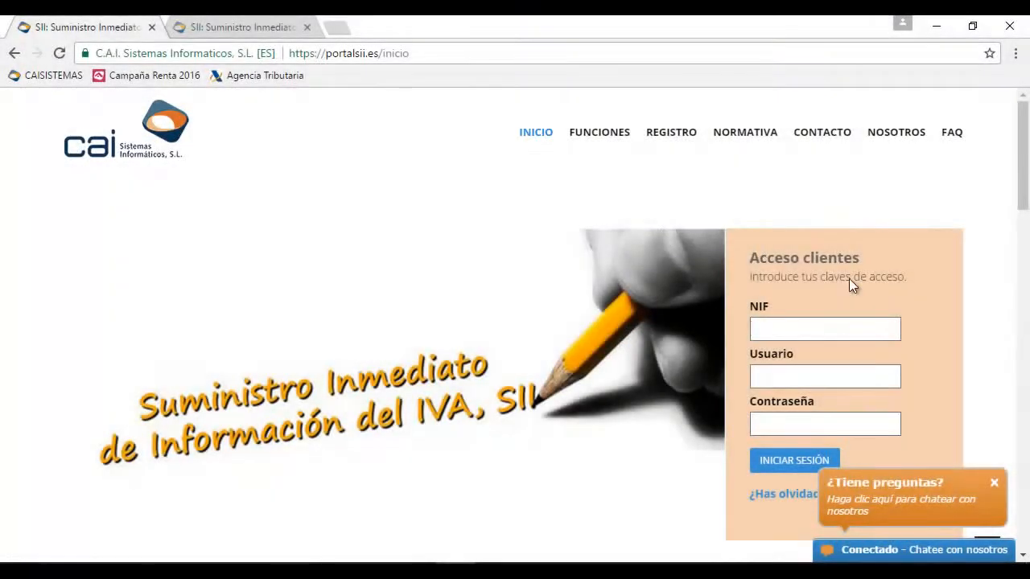
click(837, 333)
click(995, 483)
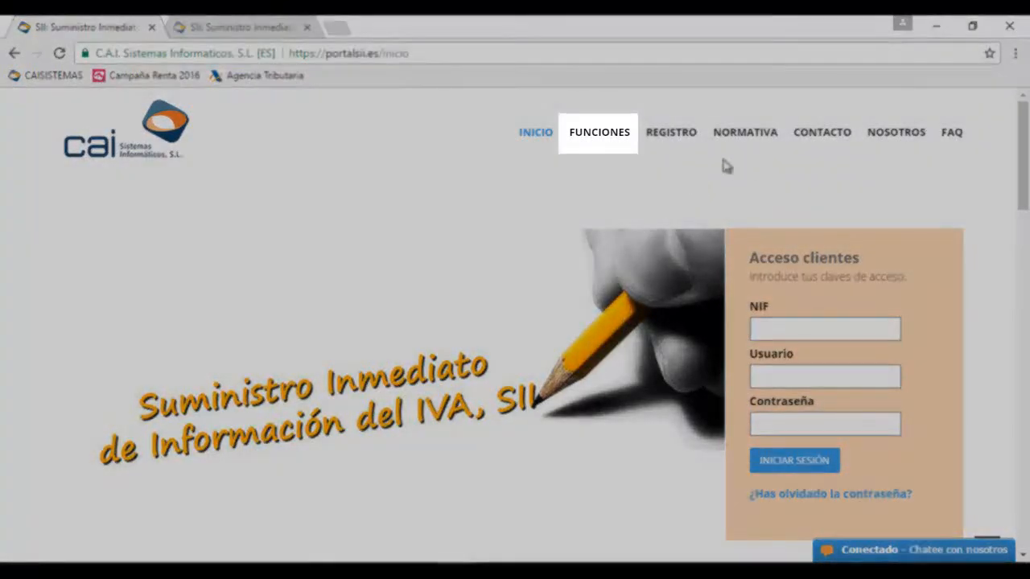
click(597, 133)
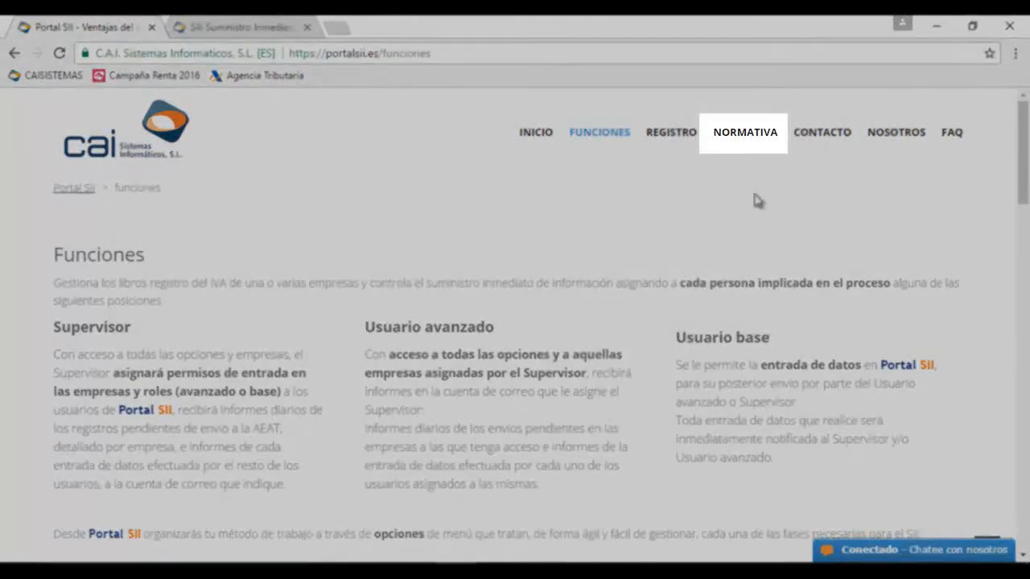
Browse the Normativa page's SII regulation links, such as R.D. 529/2017
click(757, 140)
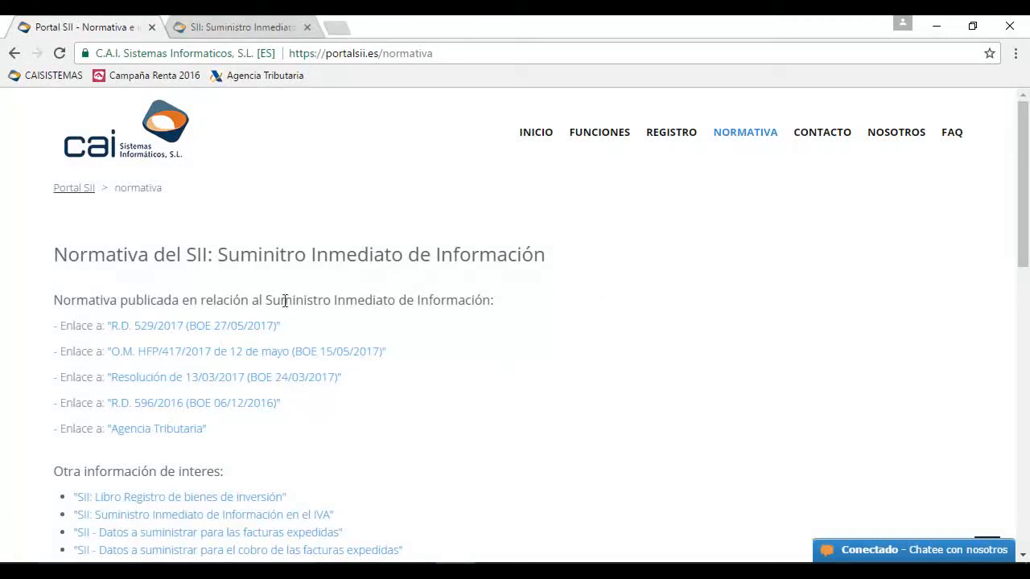
scroll(322, 443, down, 1)
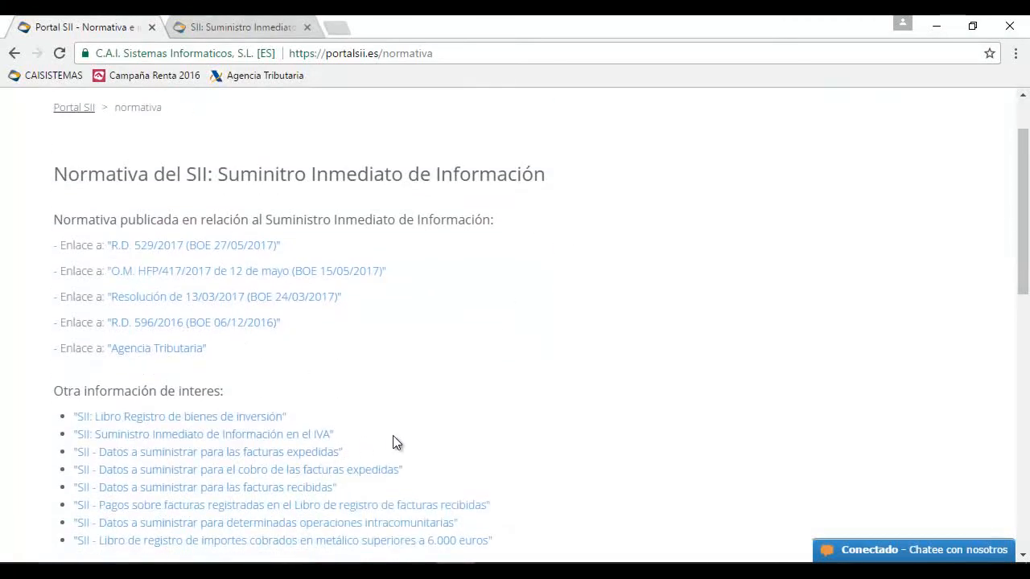
scroll(492, 429, down, 1)
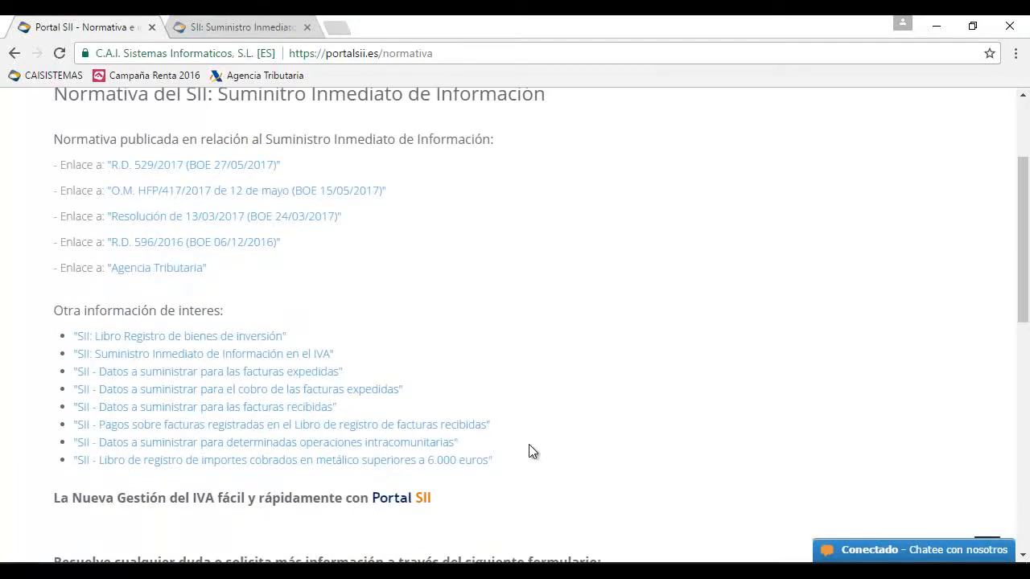
scroll(529, 447, down, 1)
scroll(655, 416, up, 3)
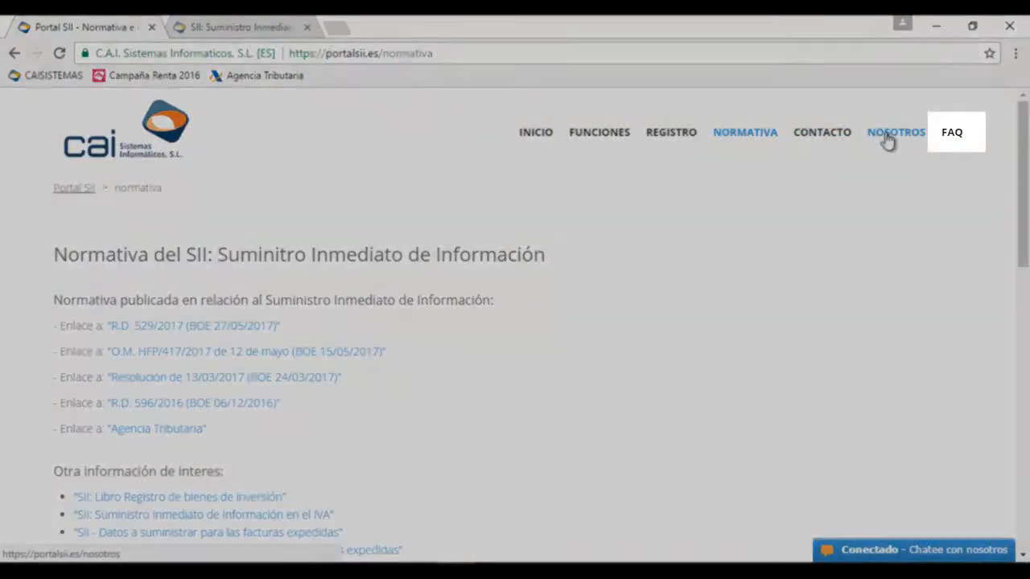
Go to the FAQ page and scroll down to the SII: Definiciones section
click(950, 133)
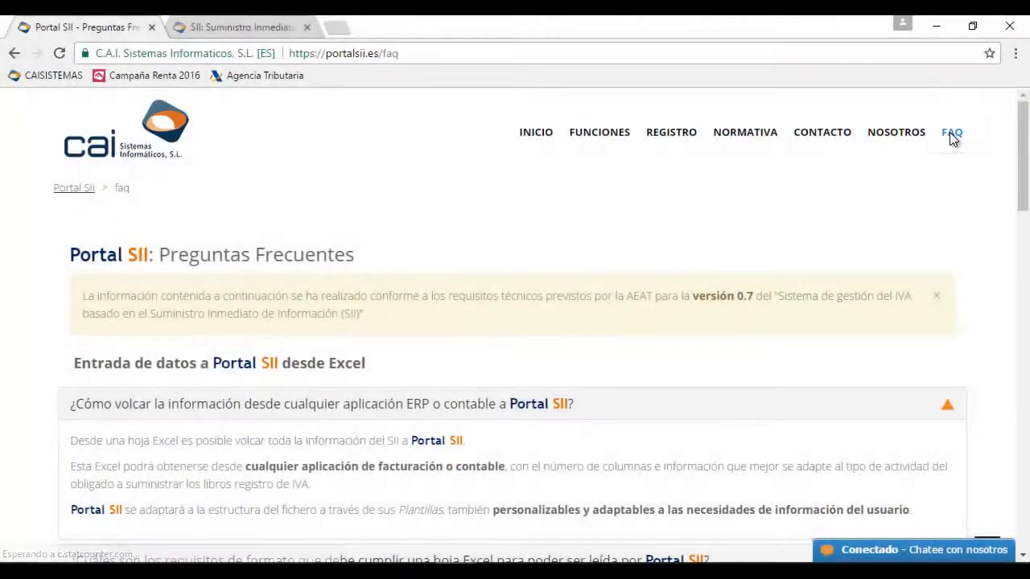
scroll(607, 358, down, 1)
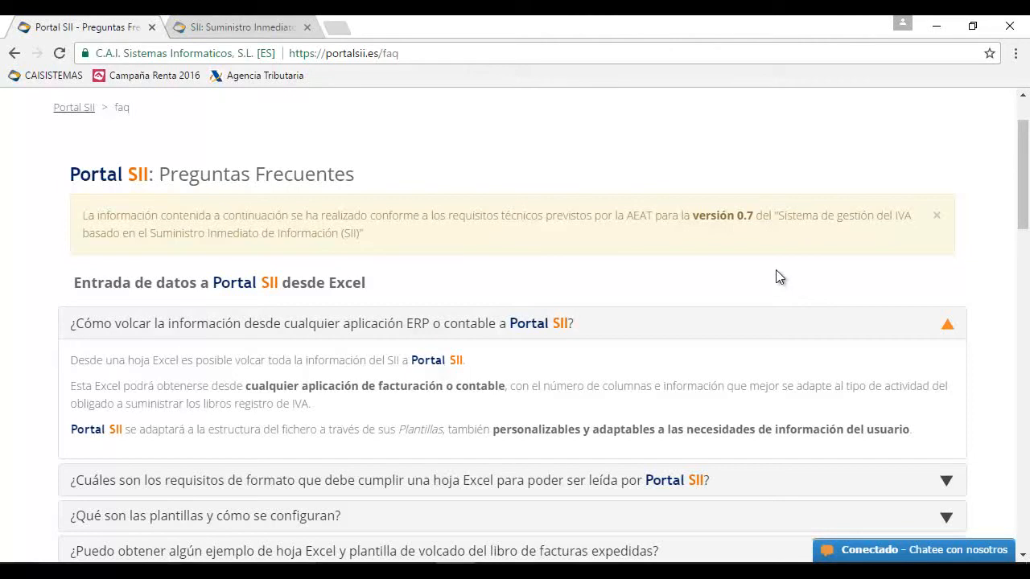
scroll(779, 278, down, 1)
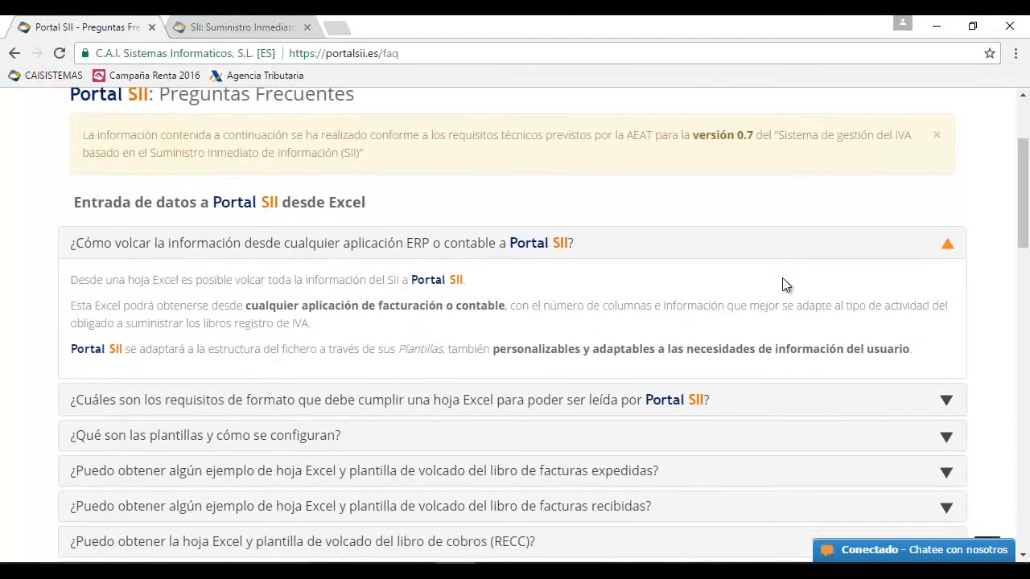
scroll(869, 257, down, 2)
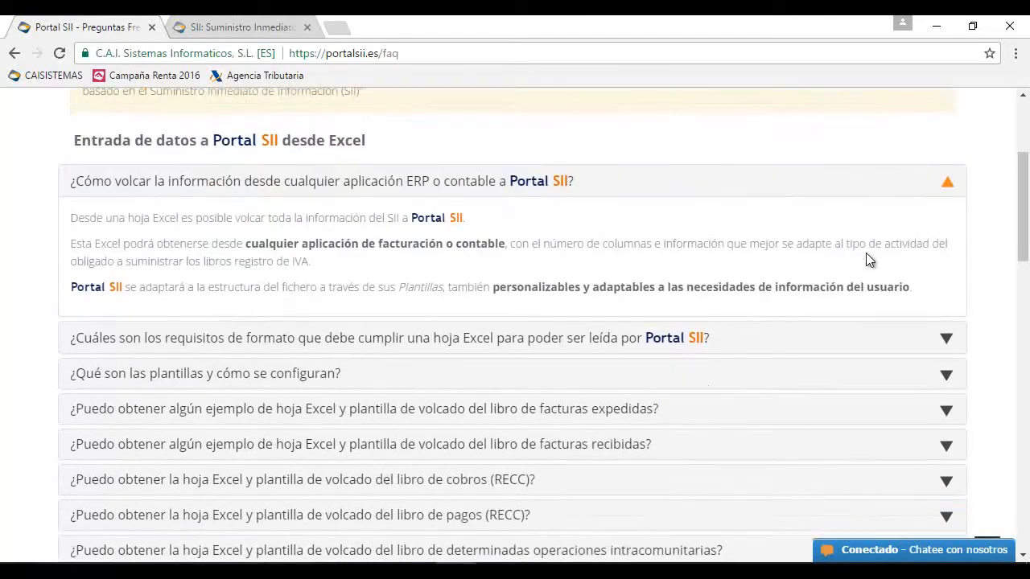
scroll(879, 257, down, 2)
scroll(885, 257, down, 2)
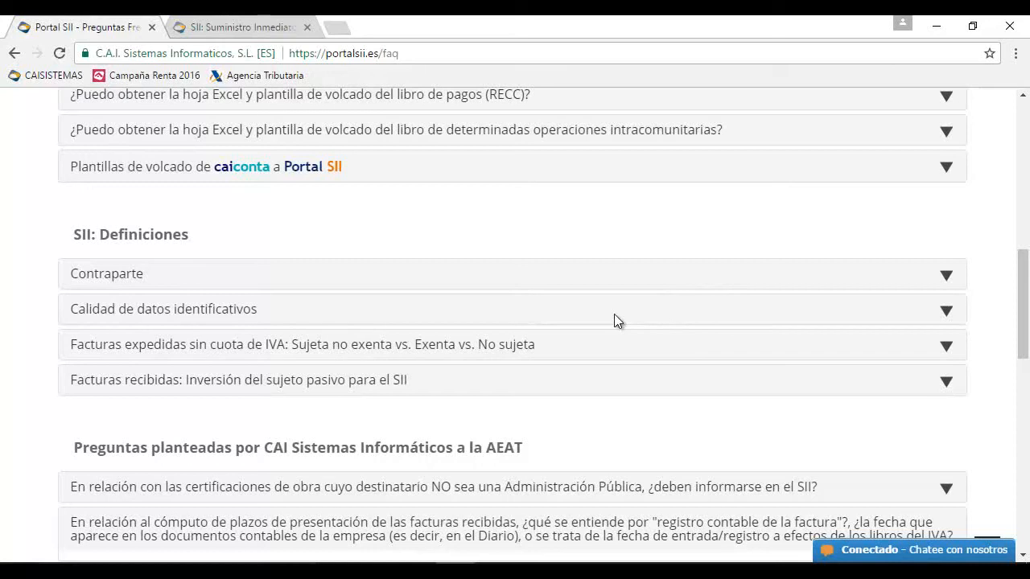
scroll(596, 334, down, 1)
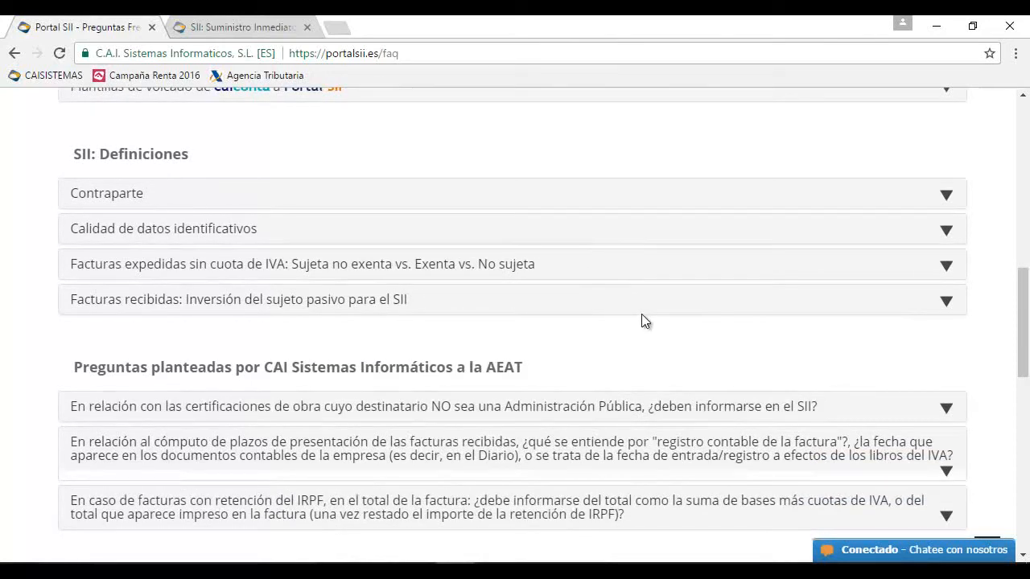
Expand the Contraparte definition and read through its answer
click(142, 198)
scroll(296, 256, down, 1)
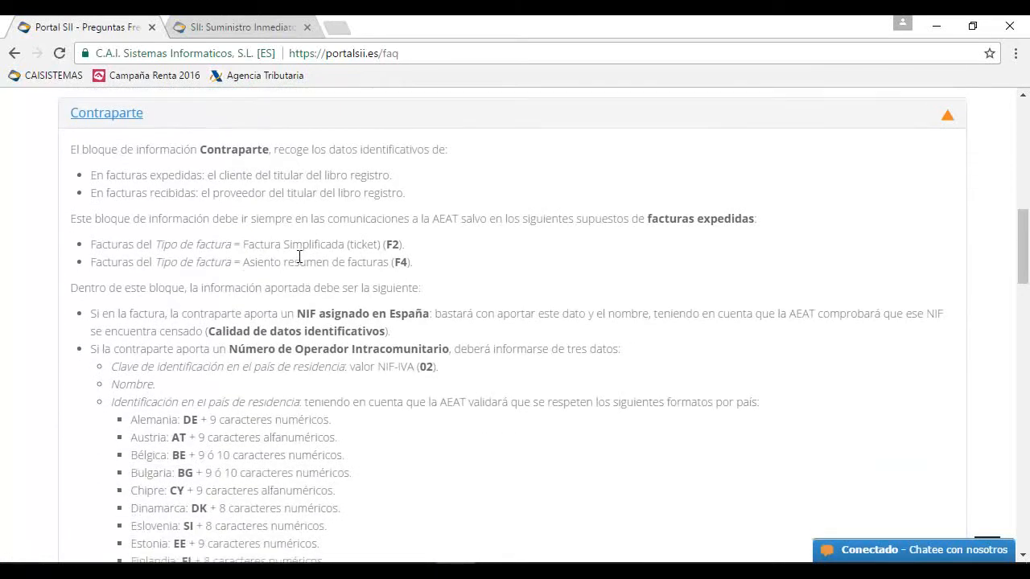
scroll(306, 264, down, 3)
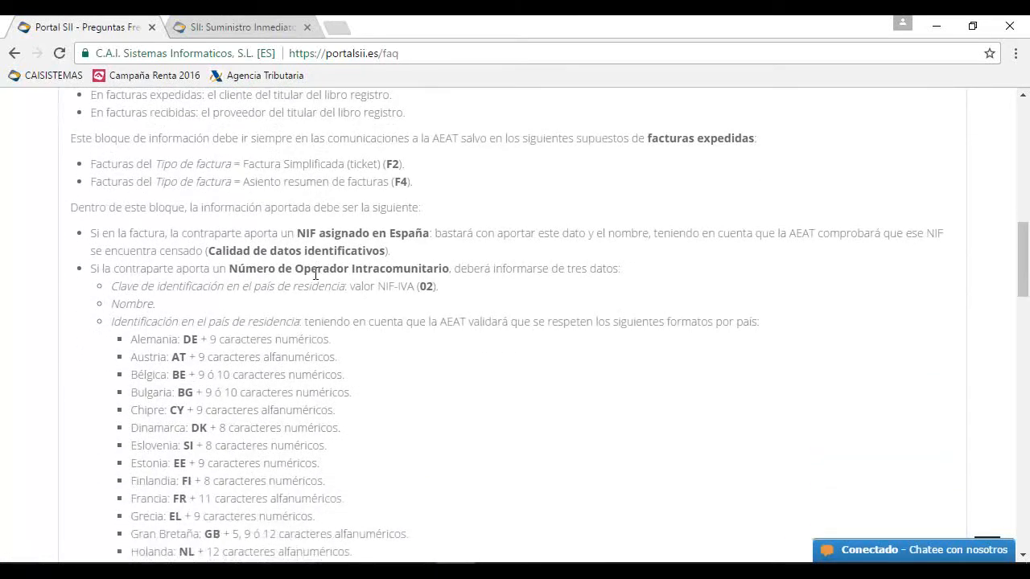
scroll(322, 273, down, 4)
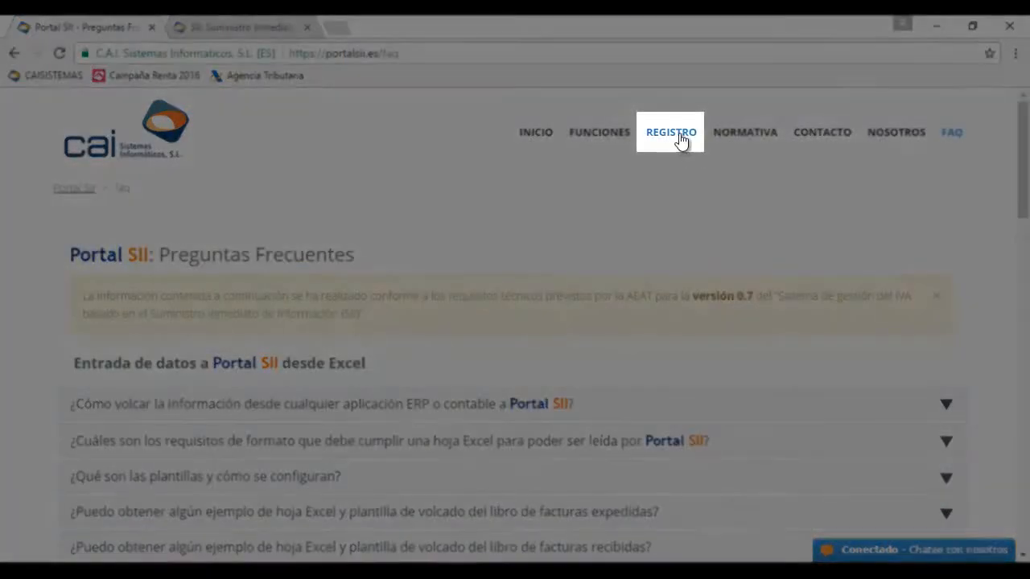
On the REGISTRO form, enter the company NIF and the contact's name
click(681, 143)
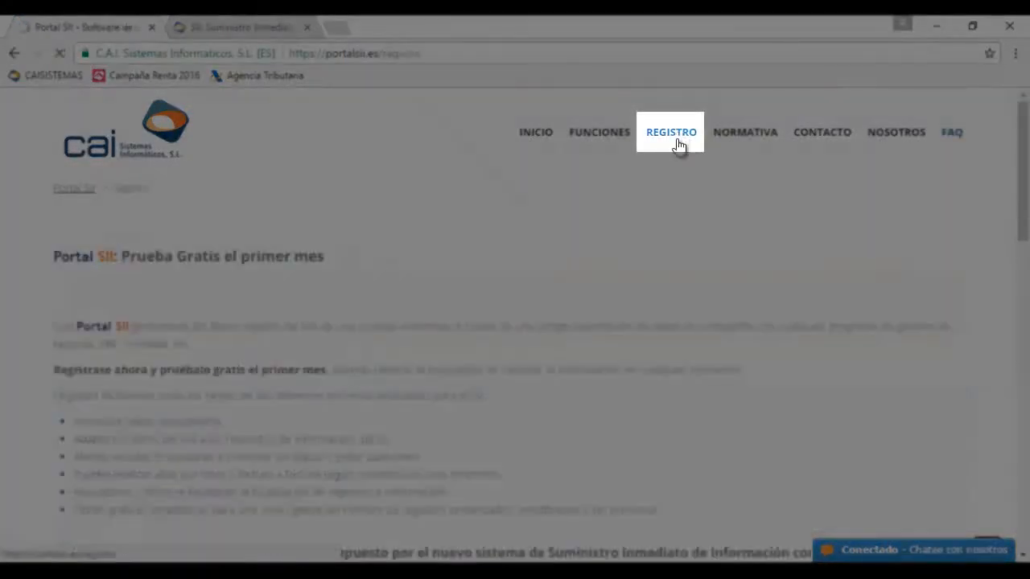
scroll(599, 305, down, 10)
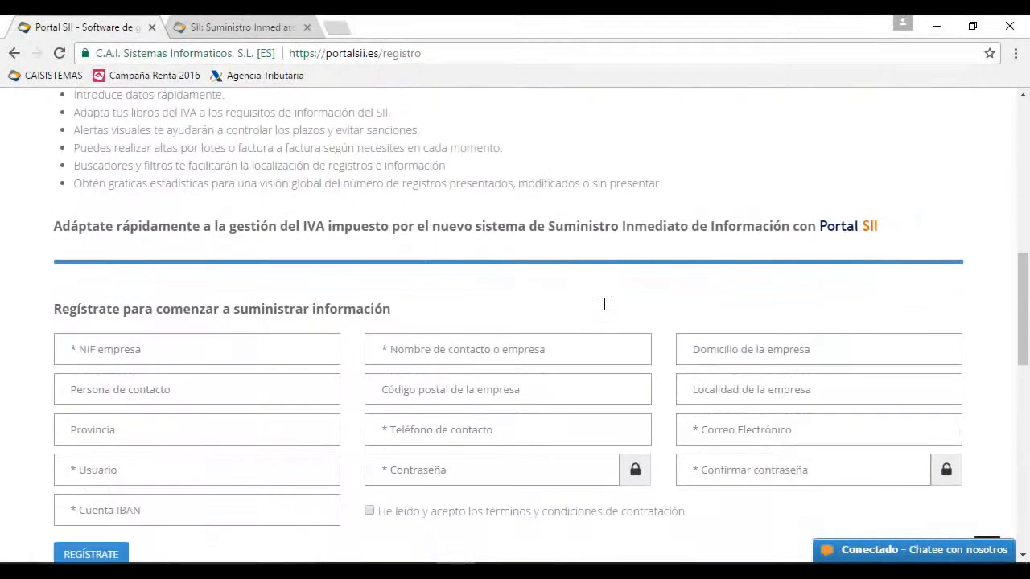
scroll(571, 302, up, 2)
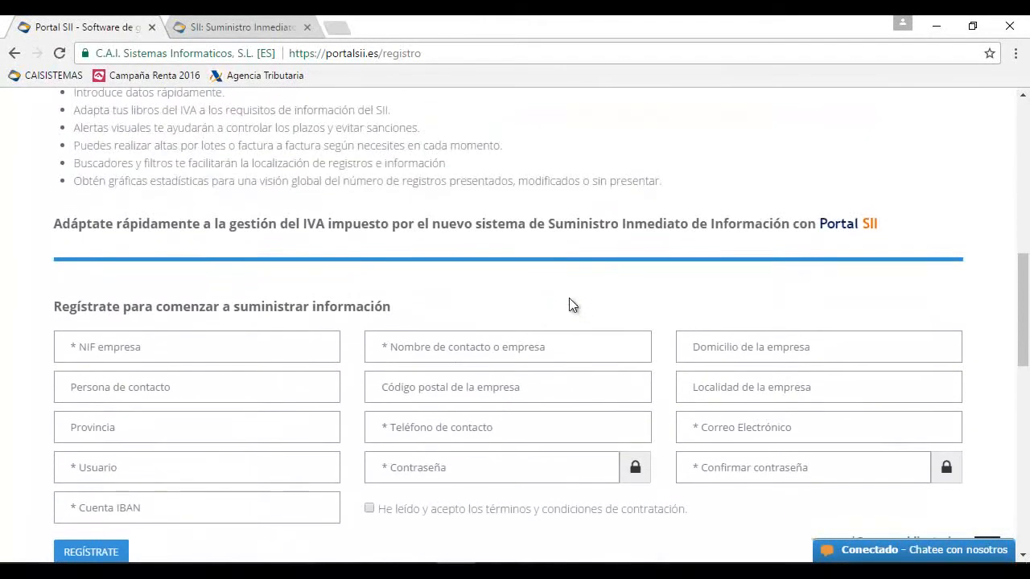
click(105, 346)
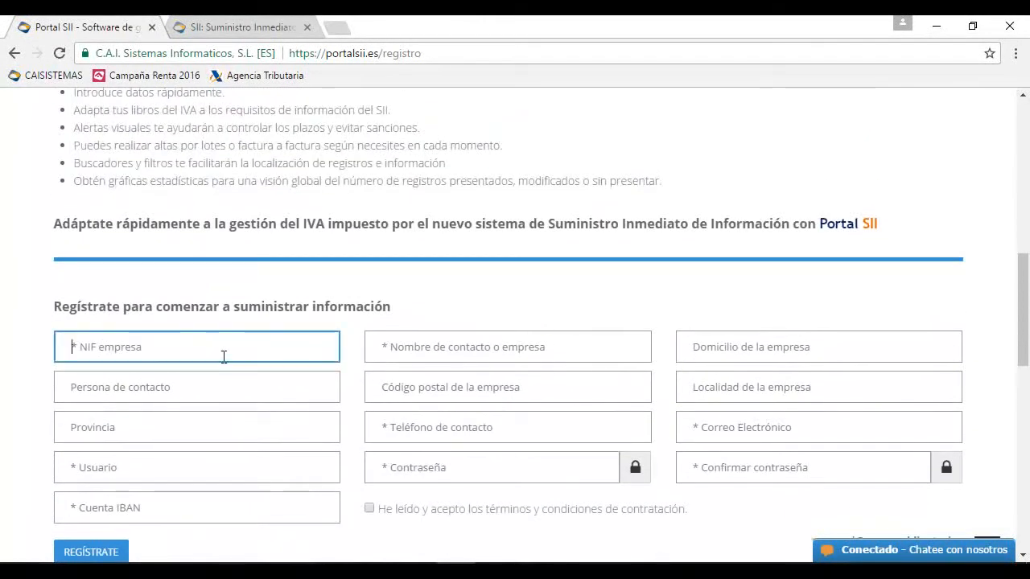
text(3)
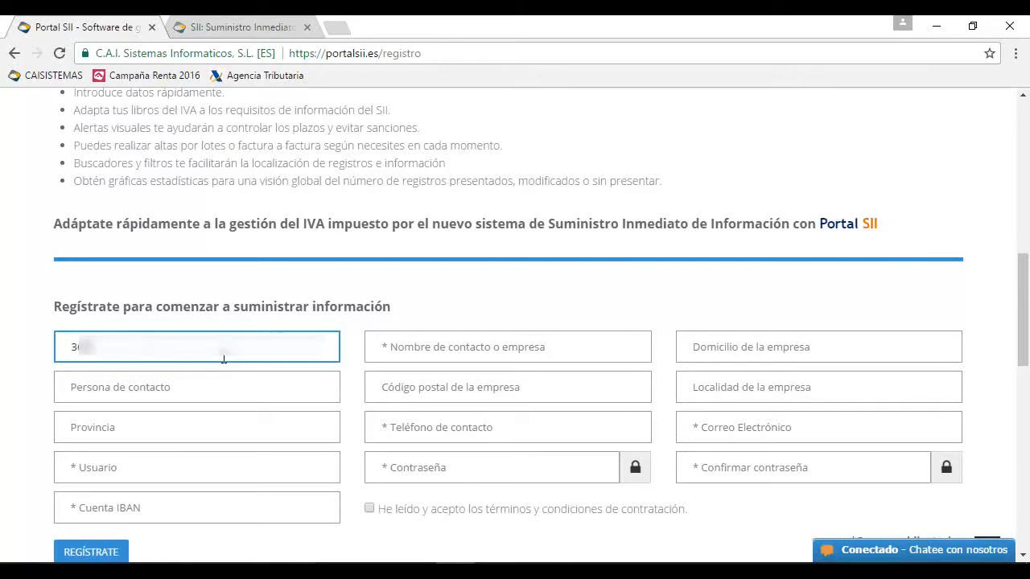
text(6X)
key(Tab)
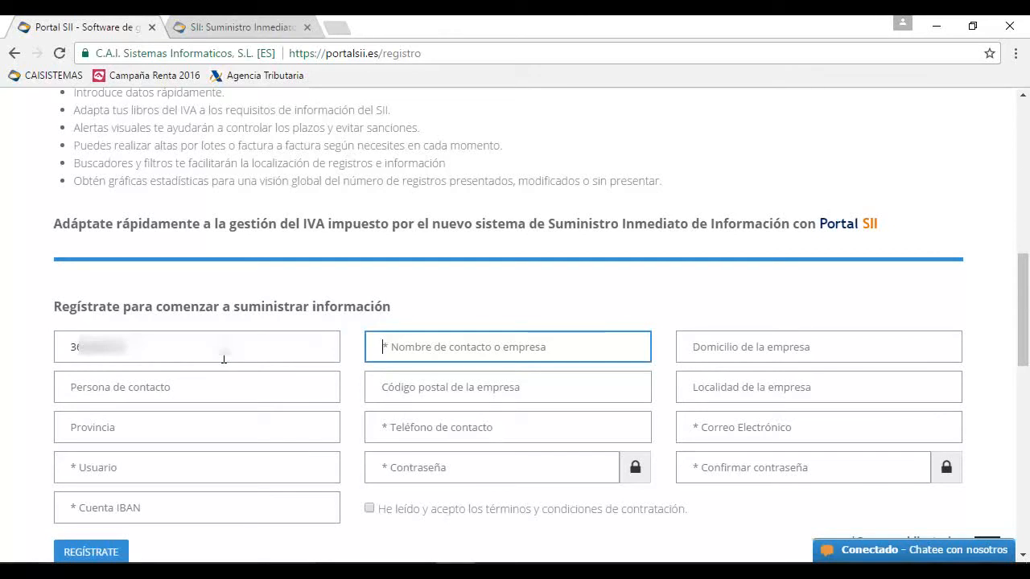
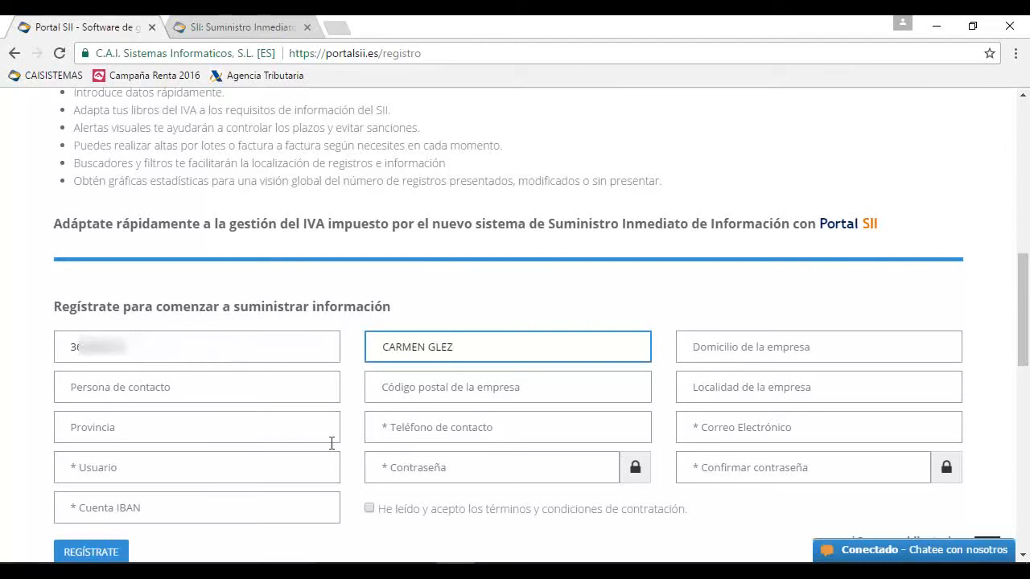
Fill in the contact's phone number and e-mail address on the registration form
click(390, 427)
click(694, 428)
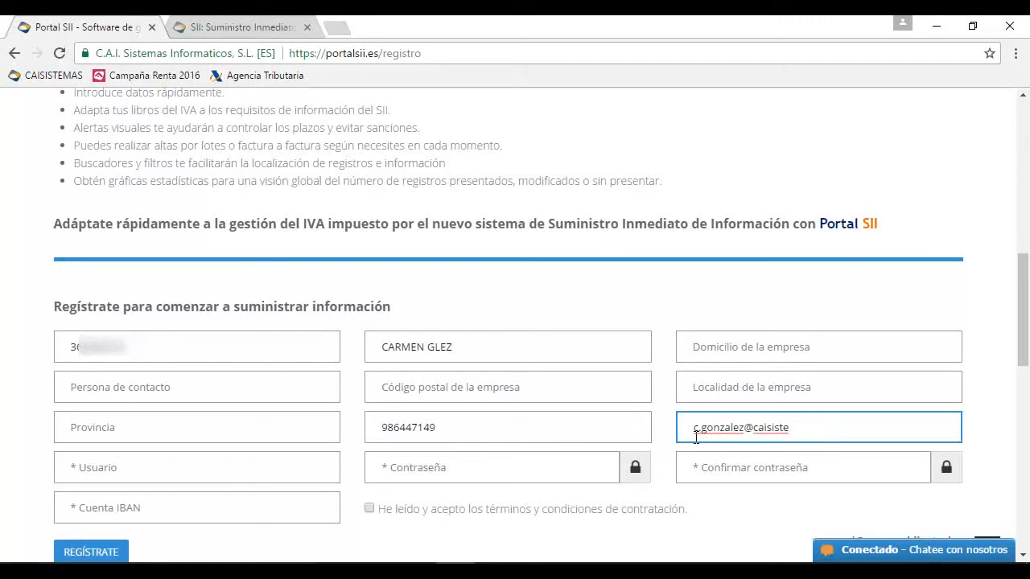
click(257, 469)
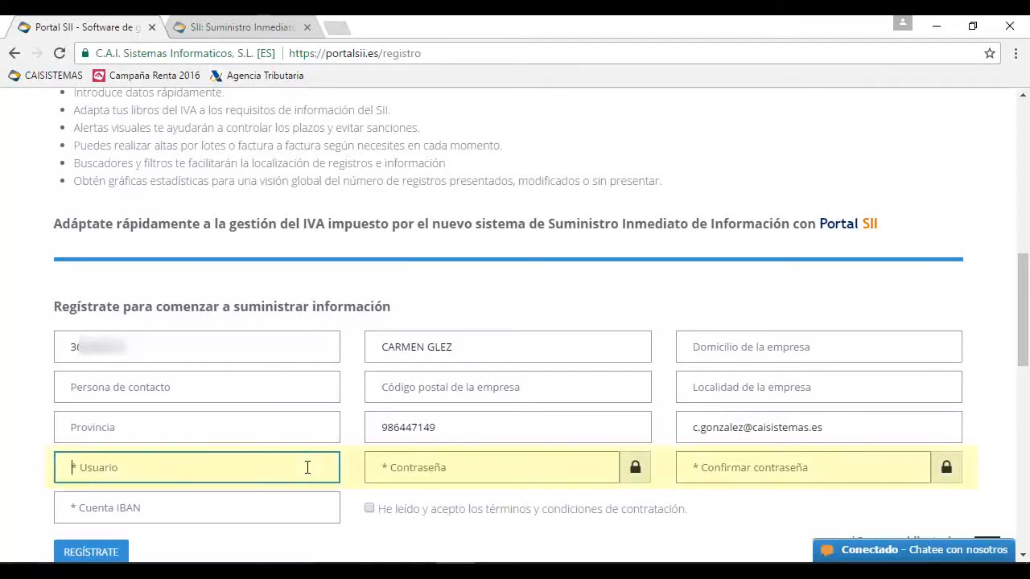
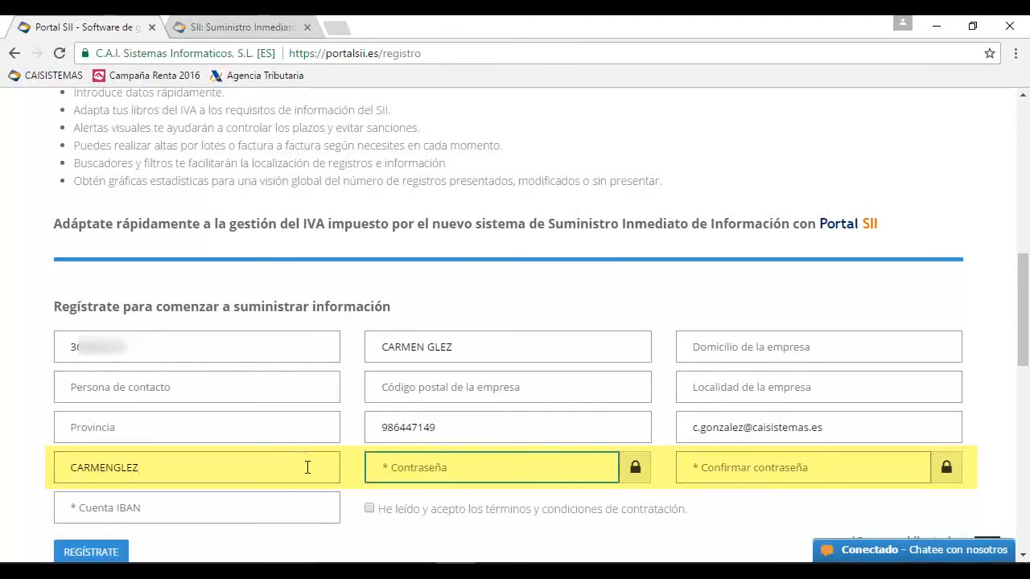
Enter the chosen username, then the account password and its confirmation
text(•)
key(BackSpace)
text(•••)
key(BackSpace)
key(BackSpace)
text(••••••)
key(Tab)
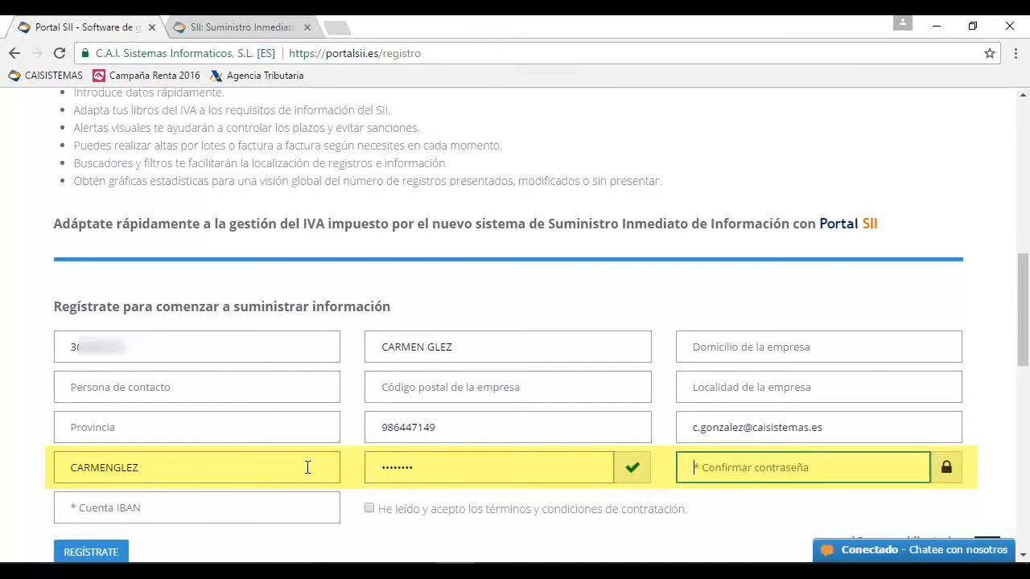
text(••••••••)
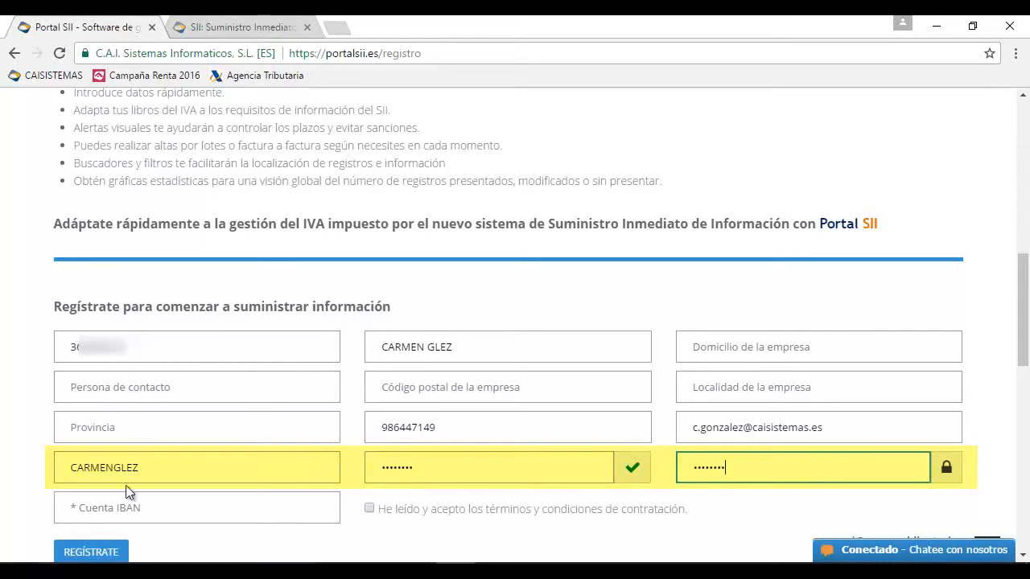
Enter ES as the Cuenta IBAN prefix and accept the terms and conditions
click(133, 501)
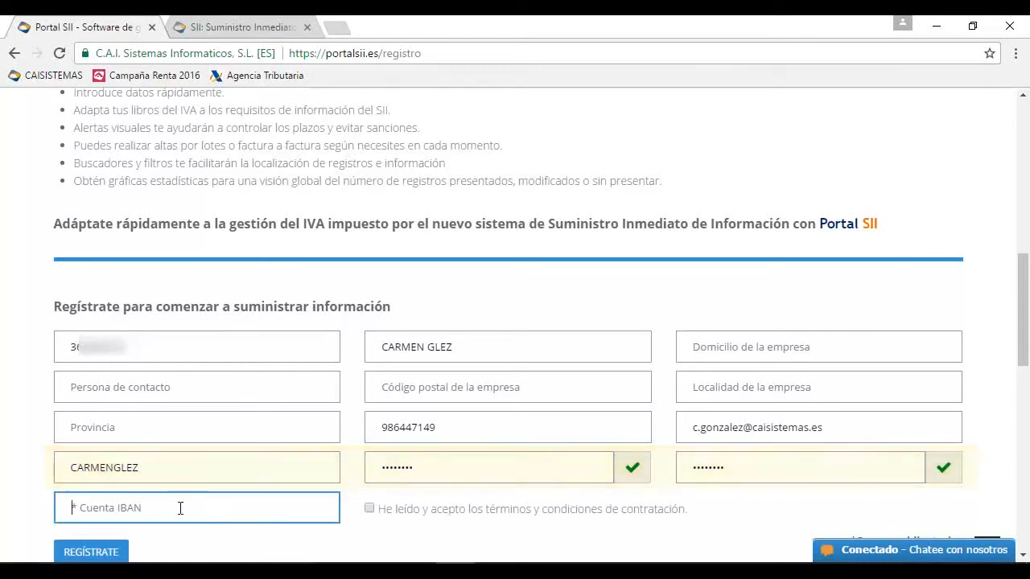
text(ES)
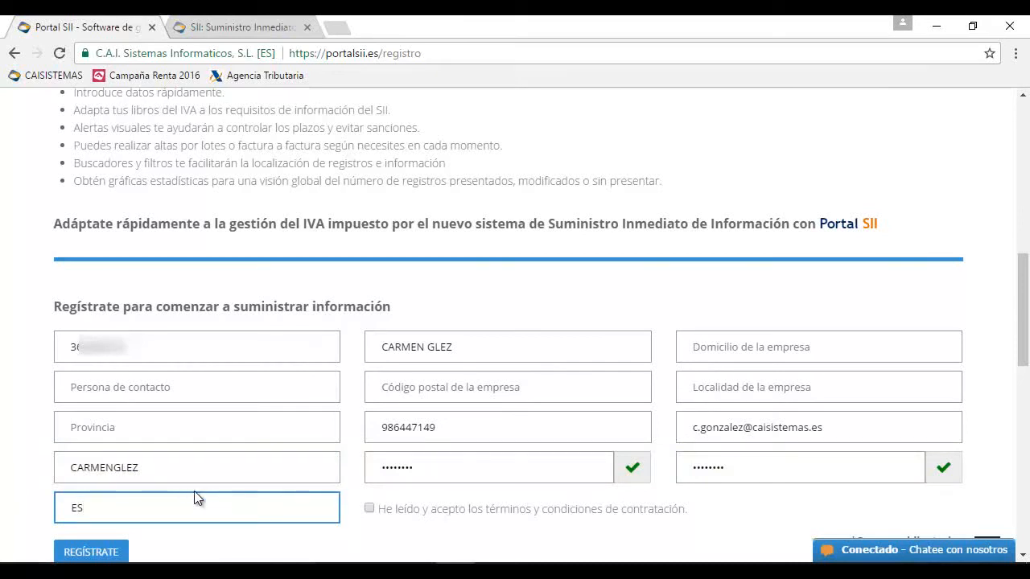
click(369, 509)
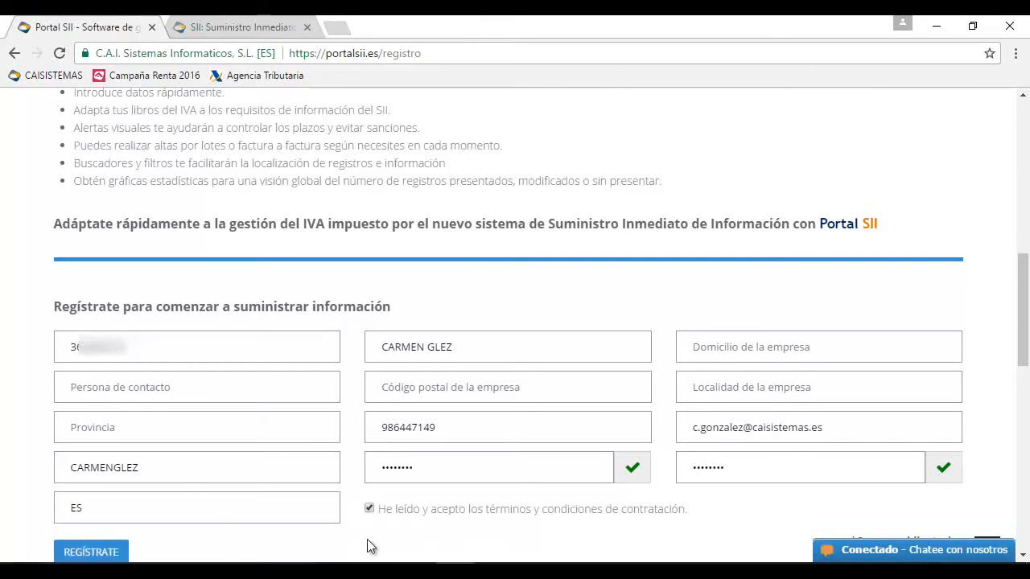
scroll(367, 543, down, 1)
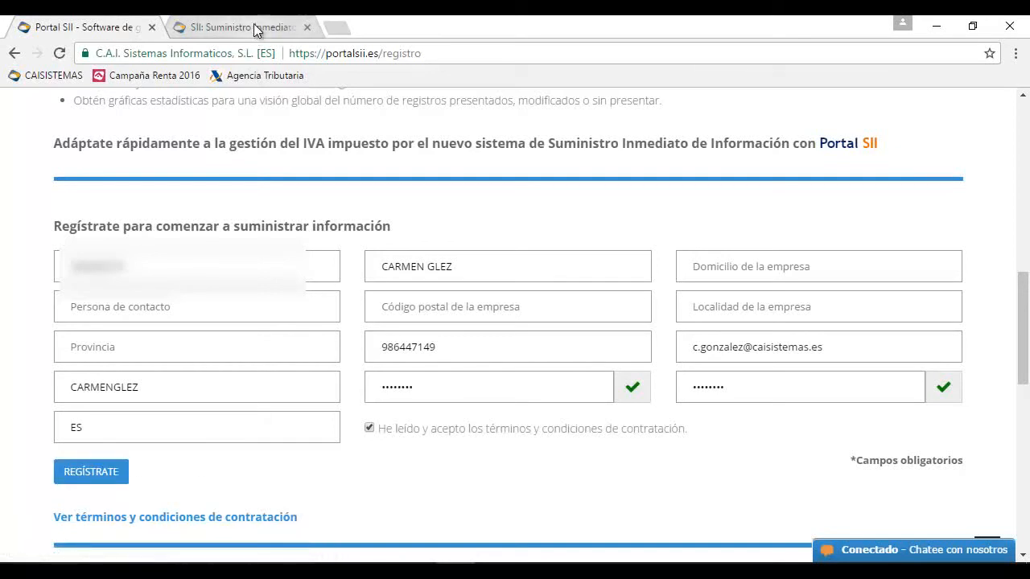
In MAIL.pdf, highlight the USUARIO and CONTRASEÑA credentials, then return to the browser
scroll(497, 243, up, 7)
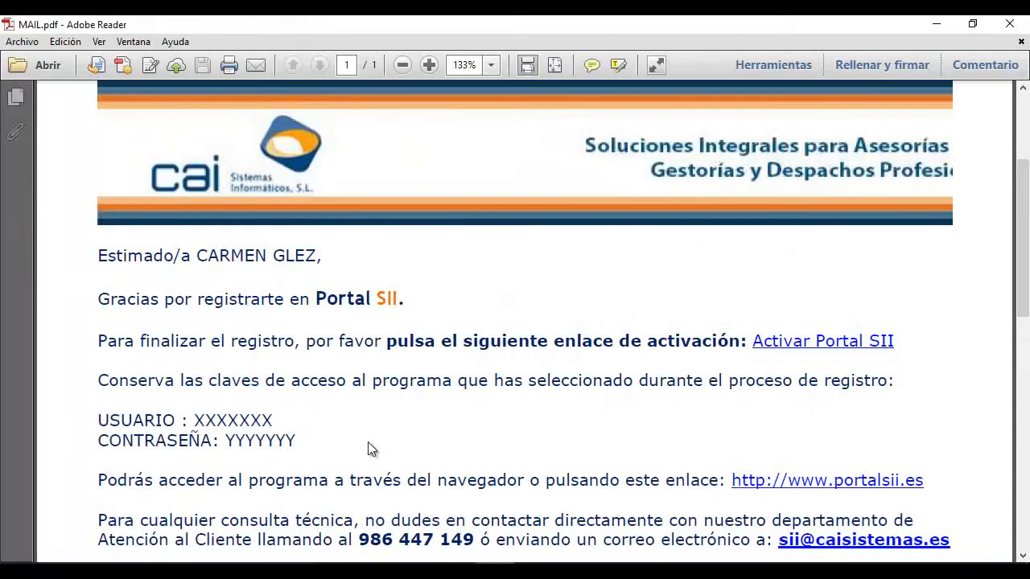
scroll(369, 441, down, 1)
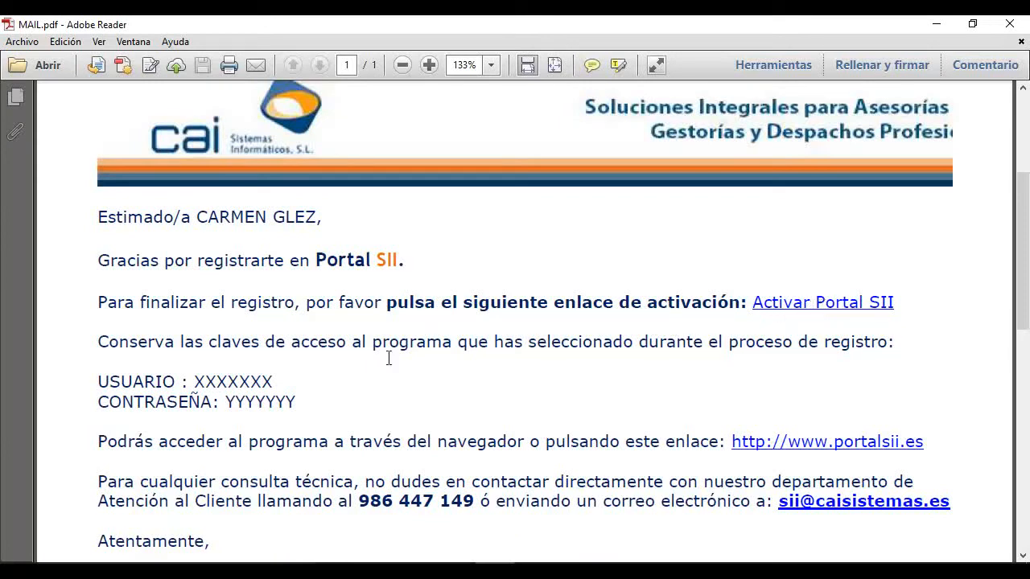
drag(274, 381, 189, 381)
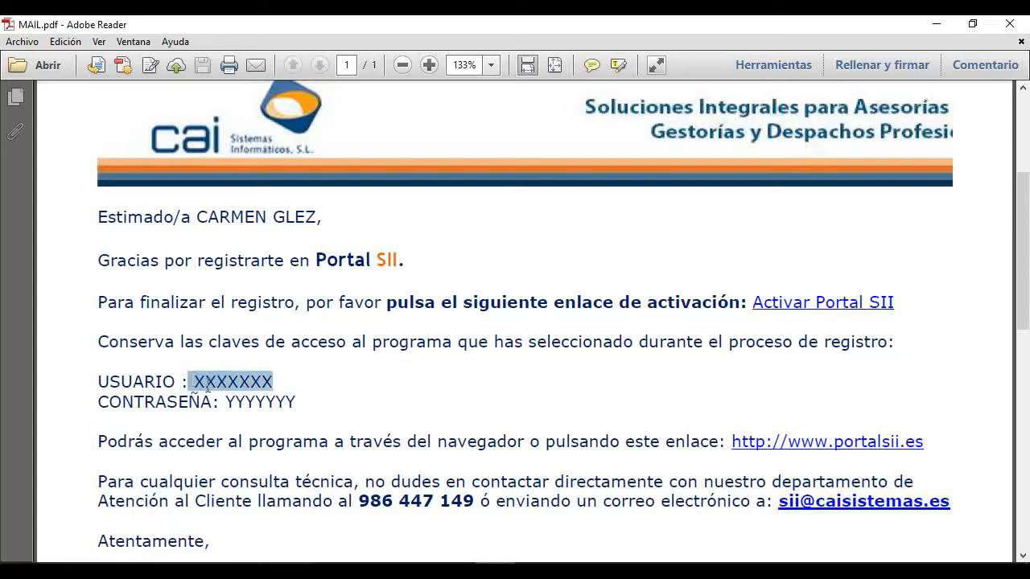
drag(298, 402, 226, 402)
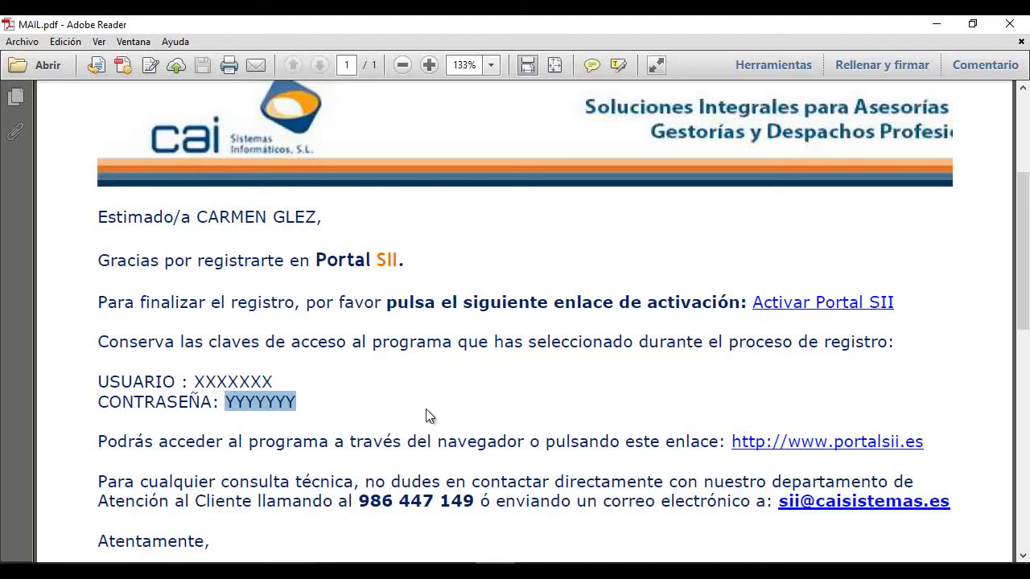
scroll(427, 415, down, 1)
scroll(428, 409, down, 1)
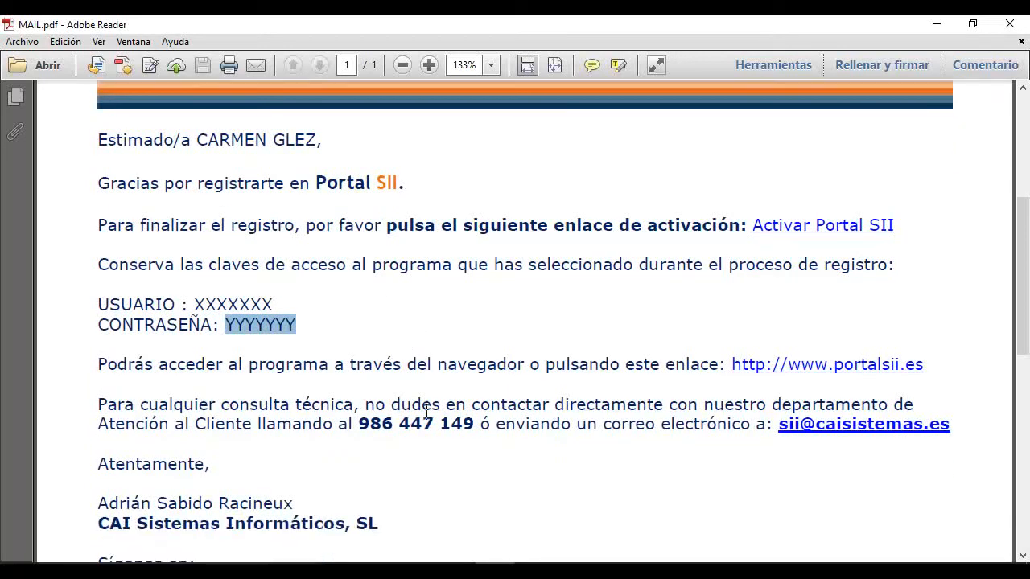
scroll(428, 412, up, 8)
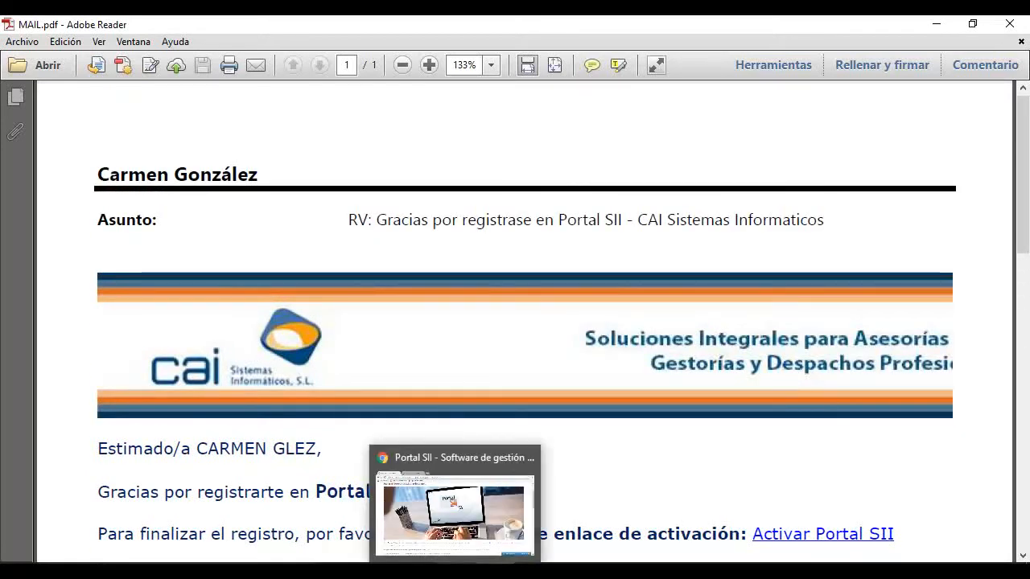
click(456, 572)
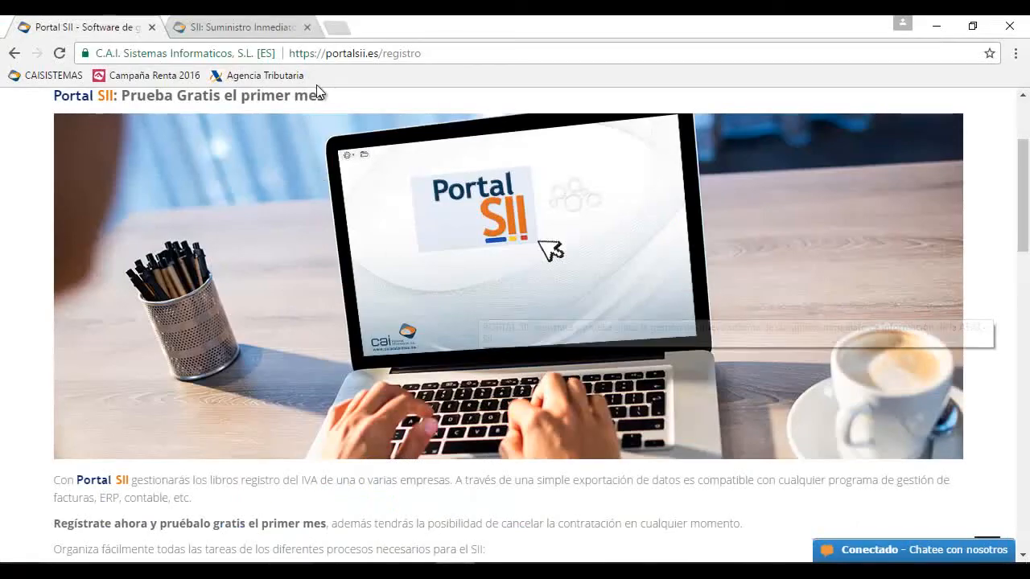
Log in via Acceso clientes on INICIO with the company NIF, username and password
scroll(322, 173, up, 2)
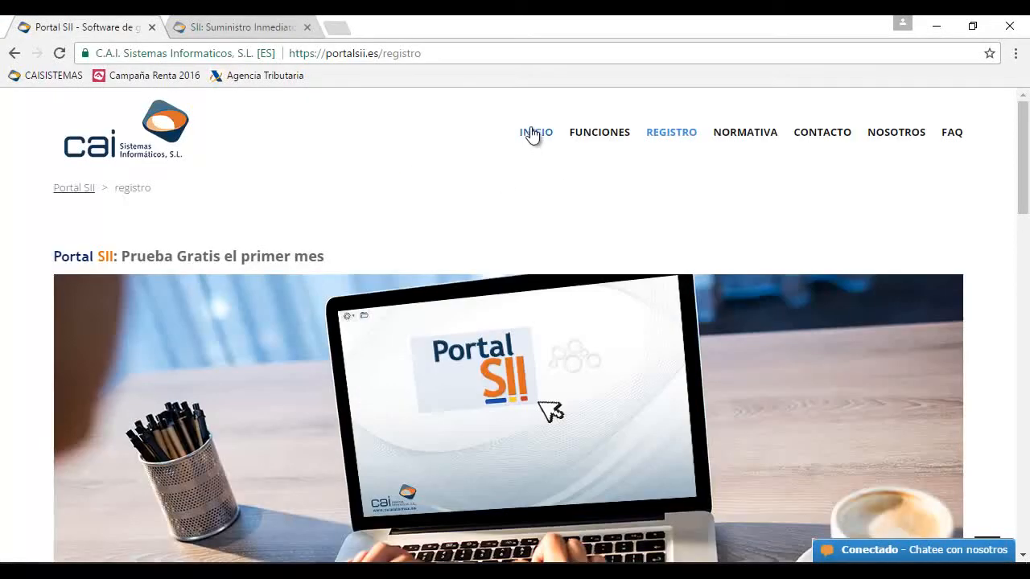
click(531, 134)
text(36)
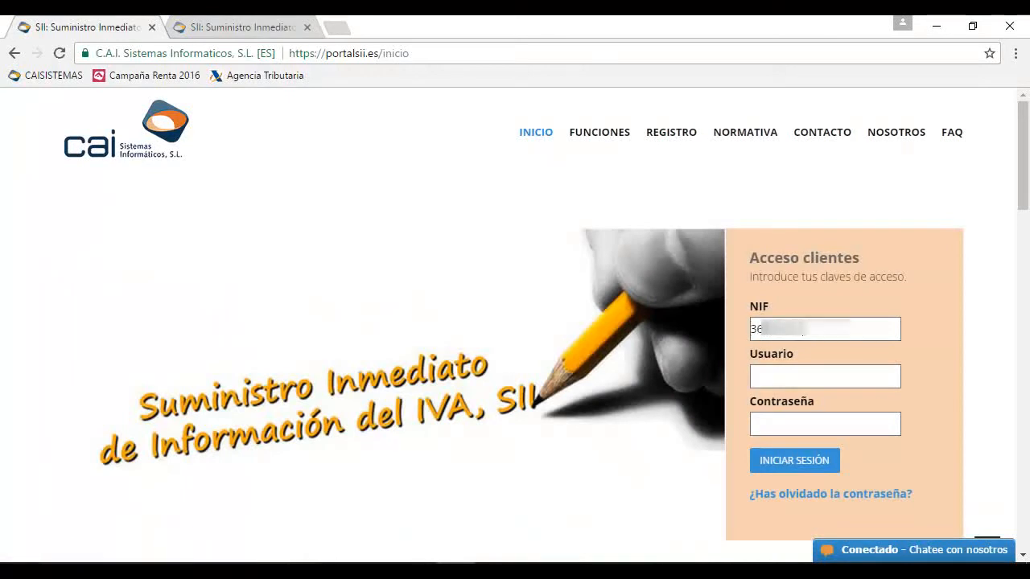
key(Tab)
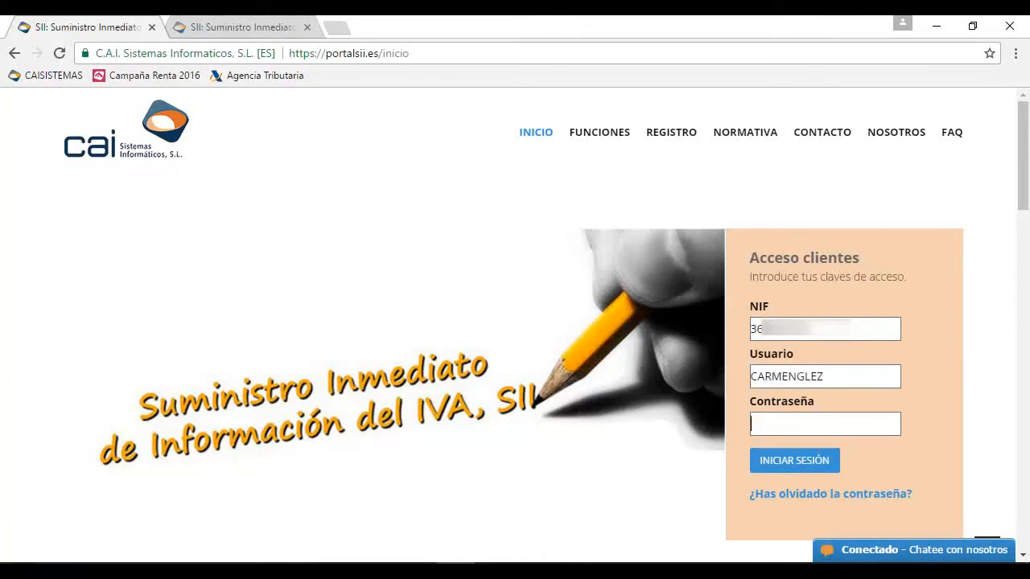
text(•••••)
click(817, 465)
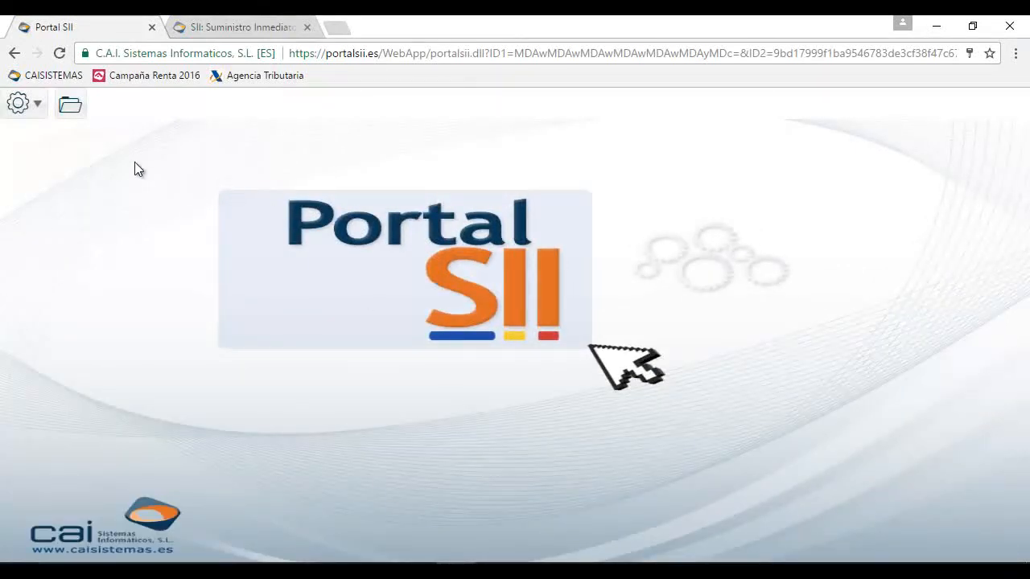
Choose Datos identificativos from the gear Configuración menu
click(40, 109)
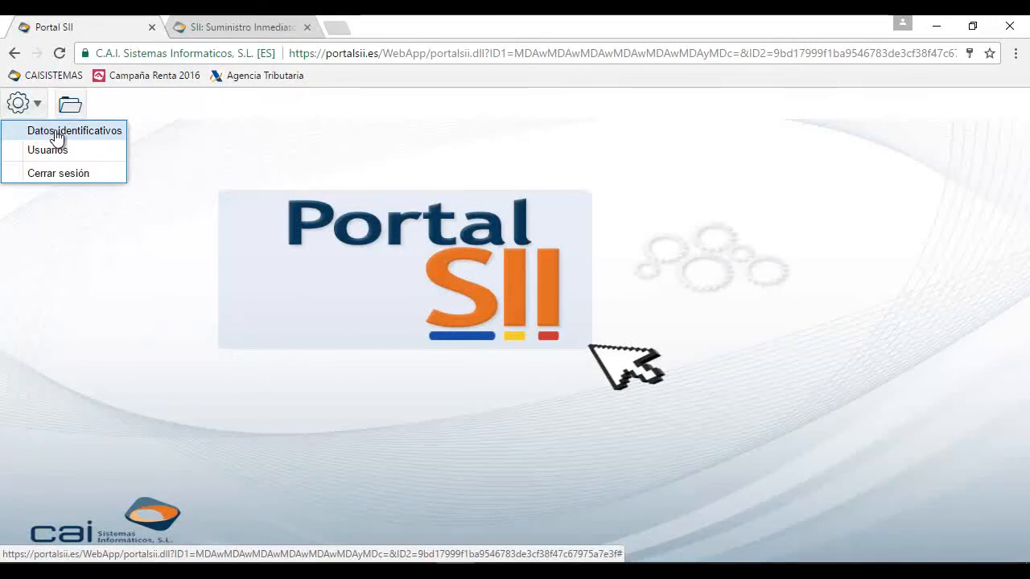
click(57, 138)
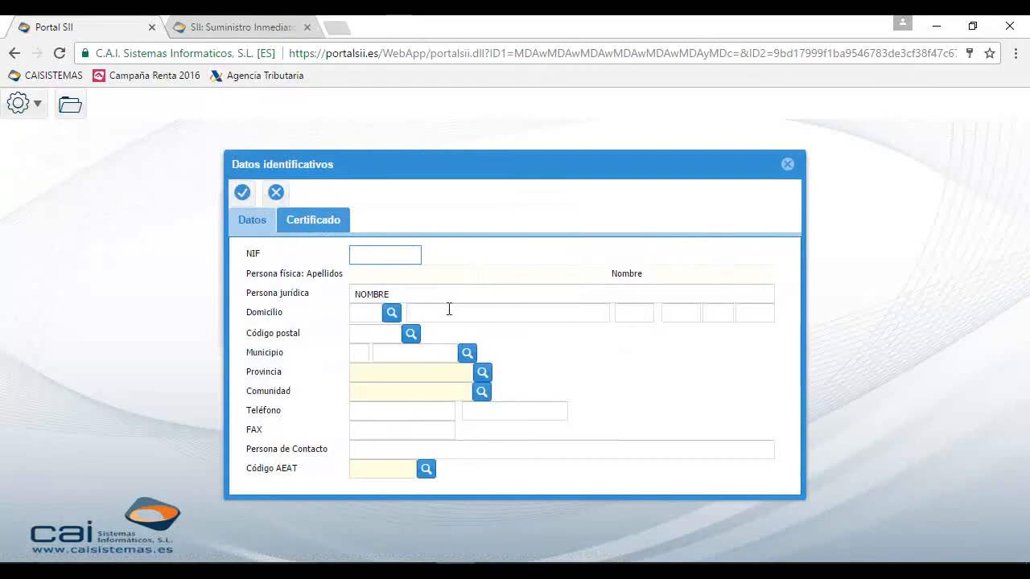
Undo a stray character in the NIF field and view the Certificado tab
text(8)
key(BackSpace)
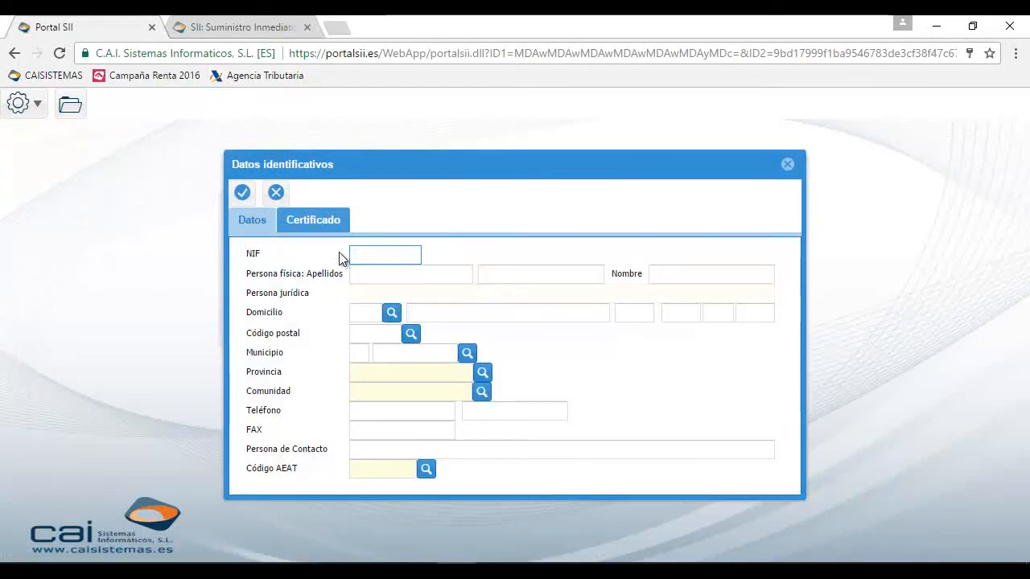
click(333, 228)
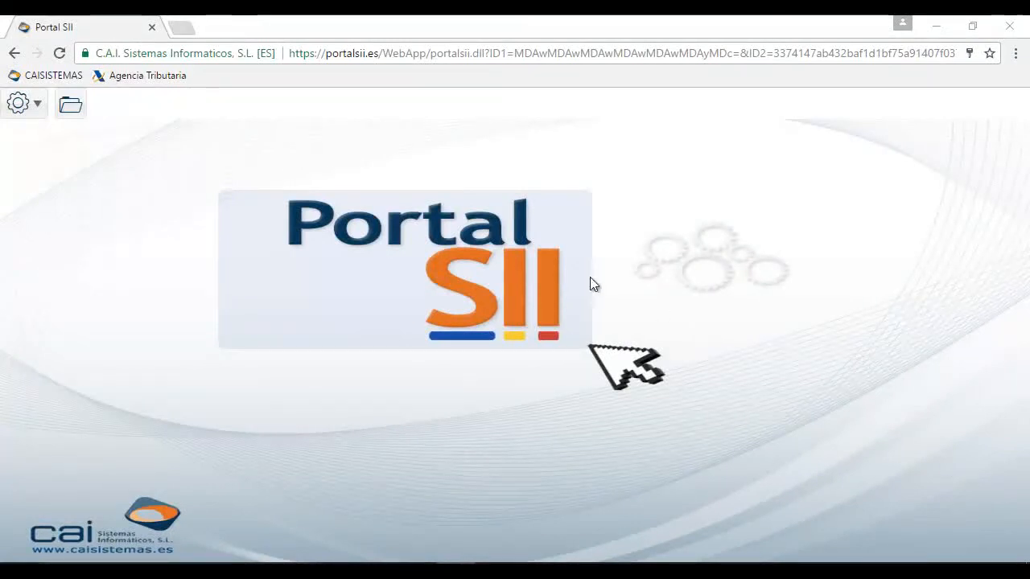
From the Usuarios list, add user AVANZADO with a password and matching confirmation
click(37, 106)
click(35, 155)
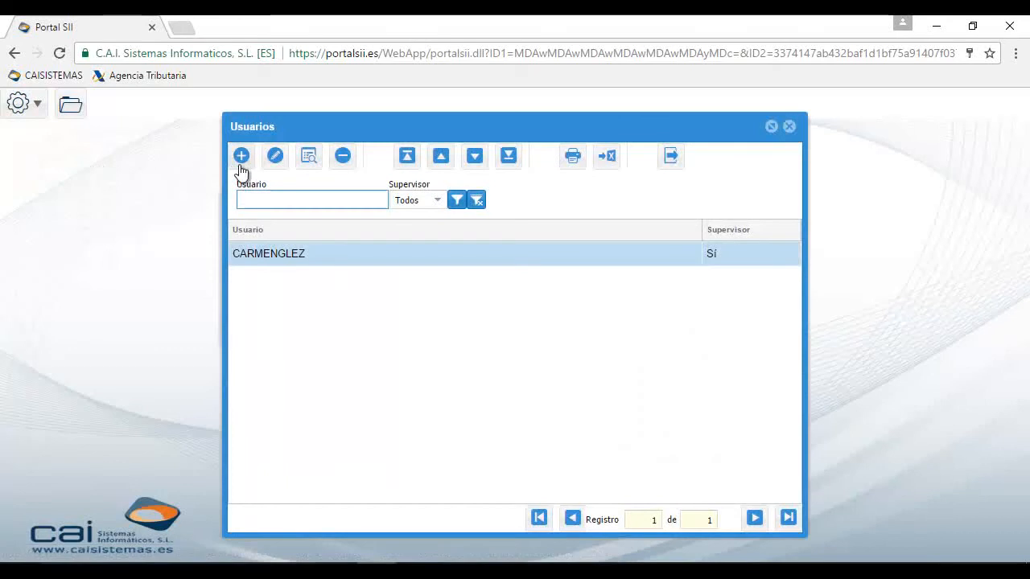
click(243, 161)
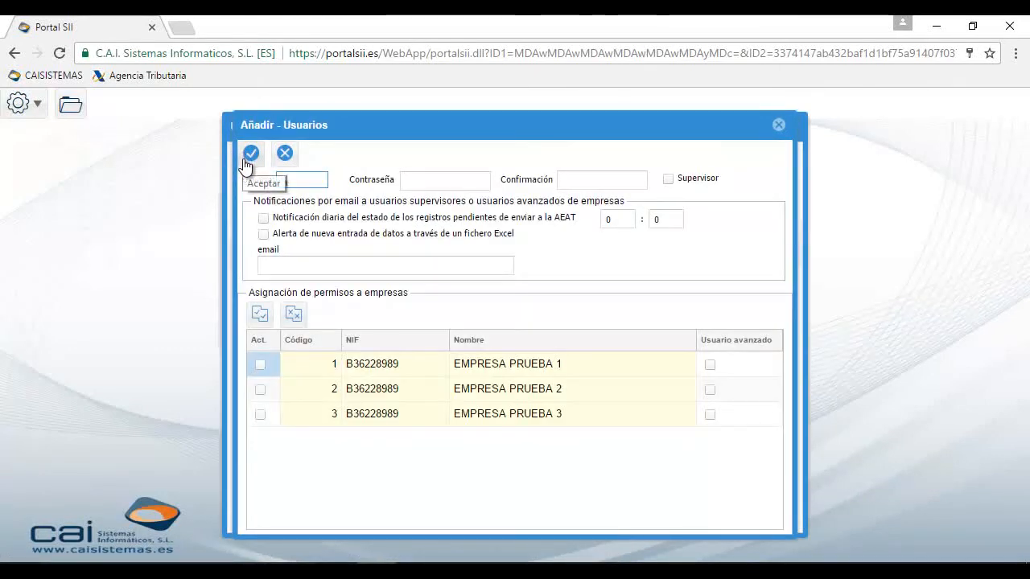
text(AVANZADO)
key(Tab)
text(123456)
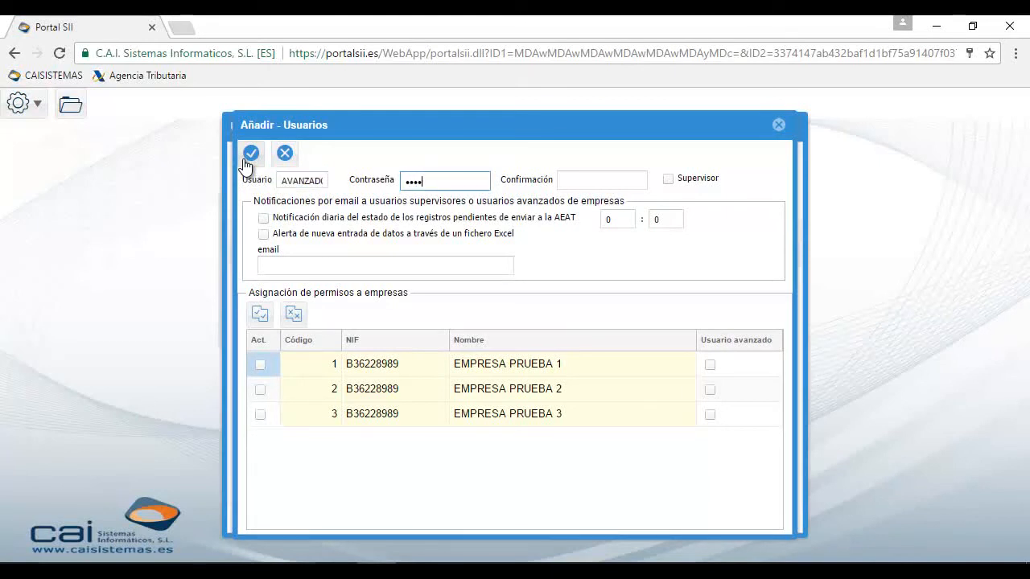
text(78)
key(Tab)
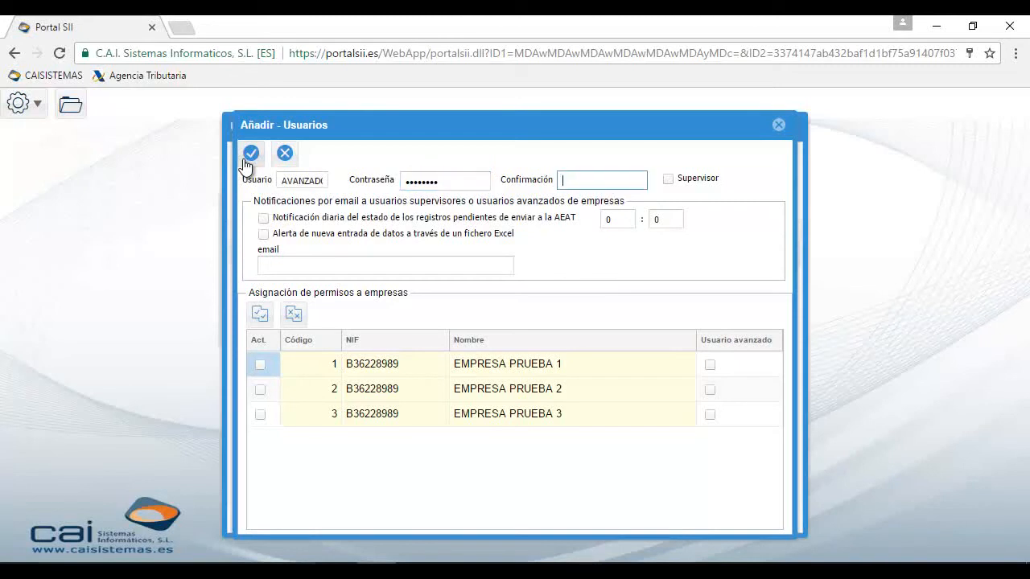
text(1)
key(BackSpace)
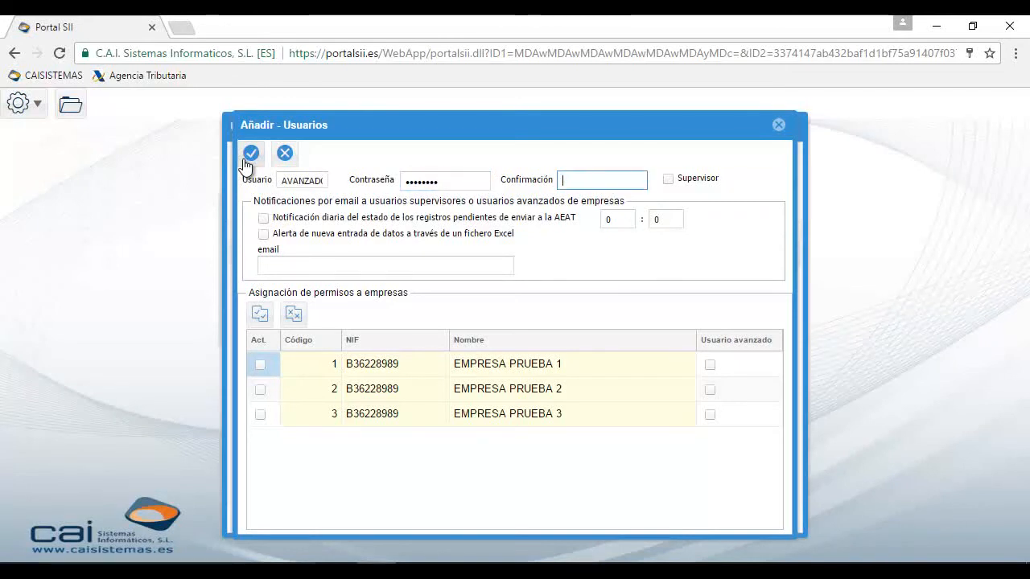
text(1234567)
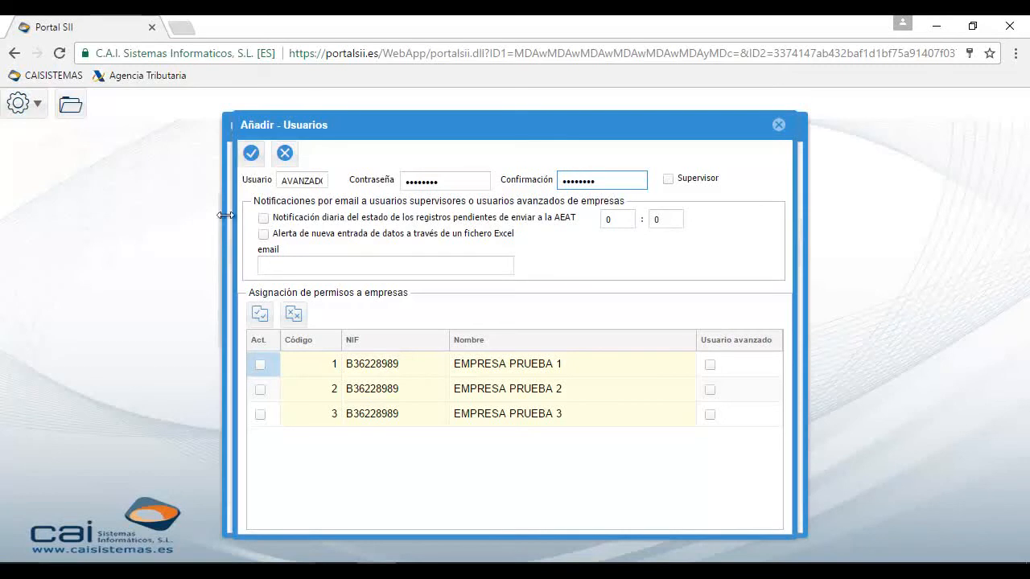
Enable the daily pending-records notification at 9:00, new-Excel-entry alerts, and a notification e-mail address
click(264, 219)
click(625, 218)
text(9)
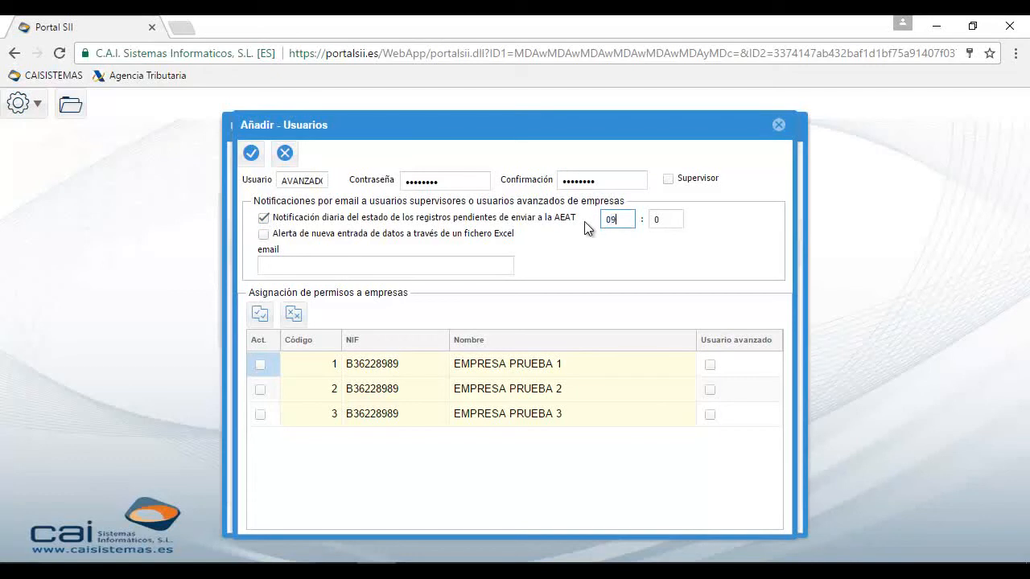
click(657, 216)
text(0)
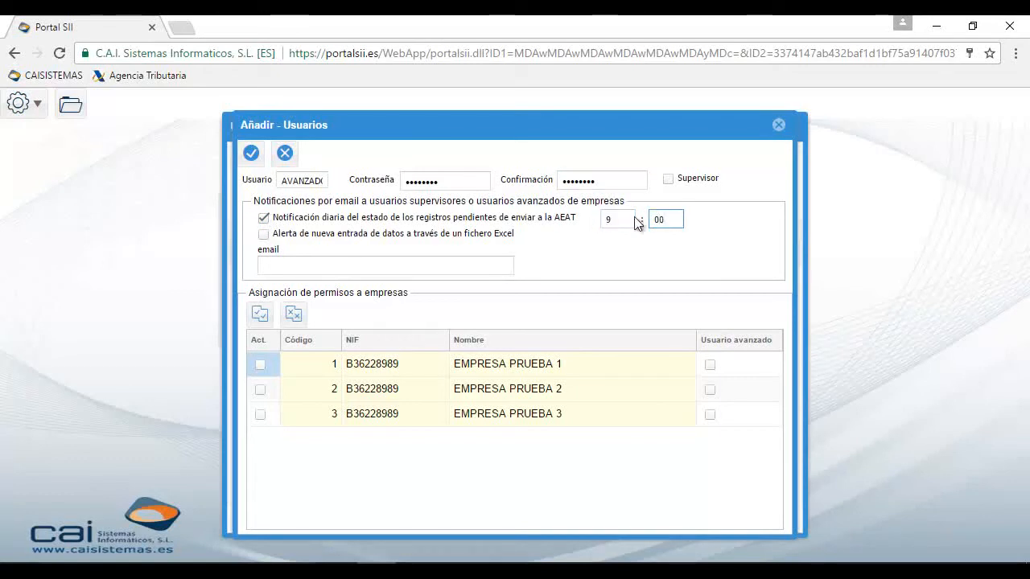
click(264, 234)
click(286, 267)
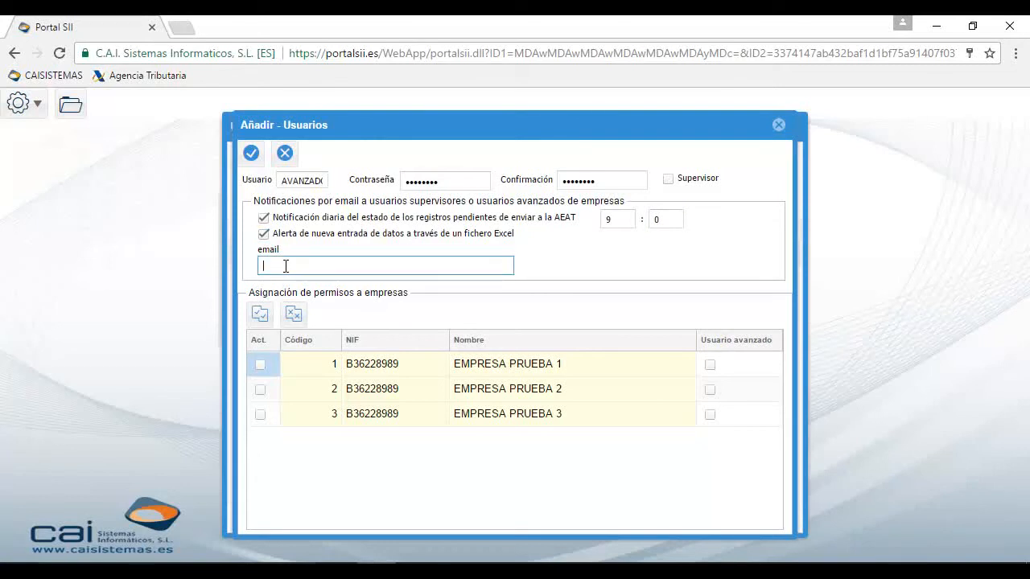
text(MAIL@DOMINIO.ES)
Grant access and Usuario avanzado rights on EMPRESA PRUEBA 1 and 2, then save
click(260, 364)
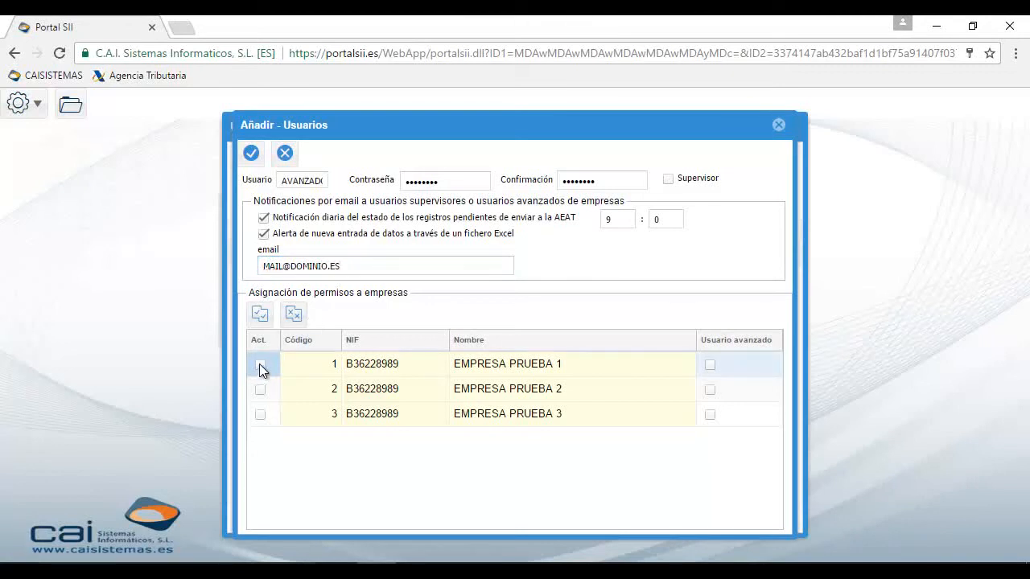
click(259, 391)
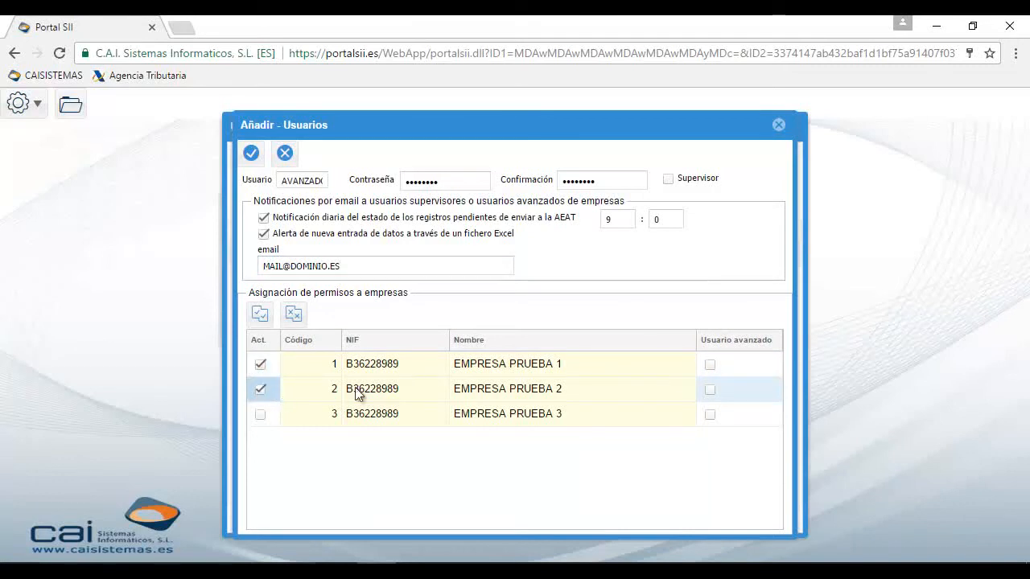
click(711, 364)
click(709, 390)
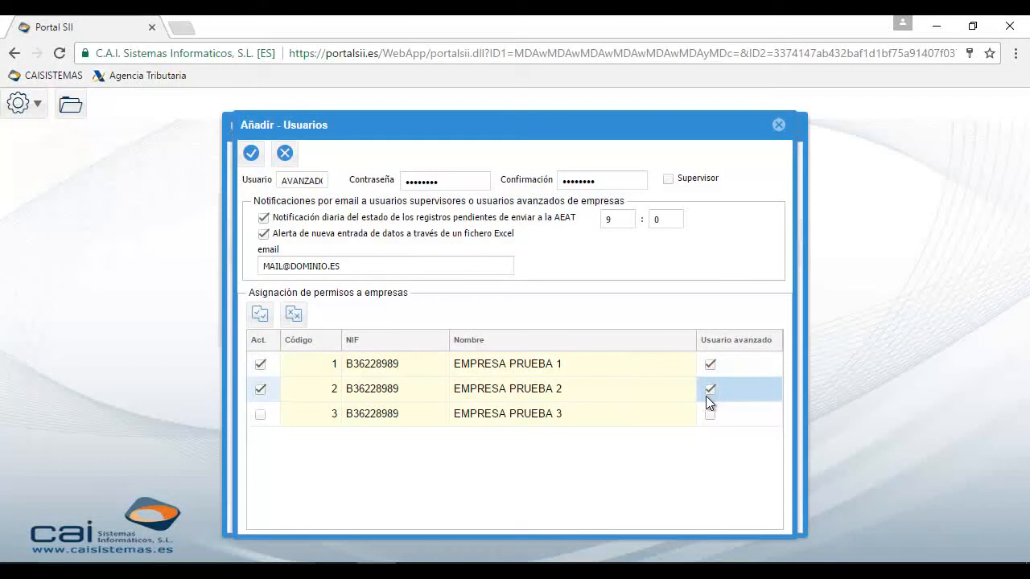
click(251, 155)
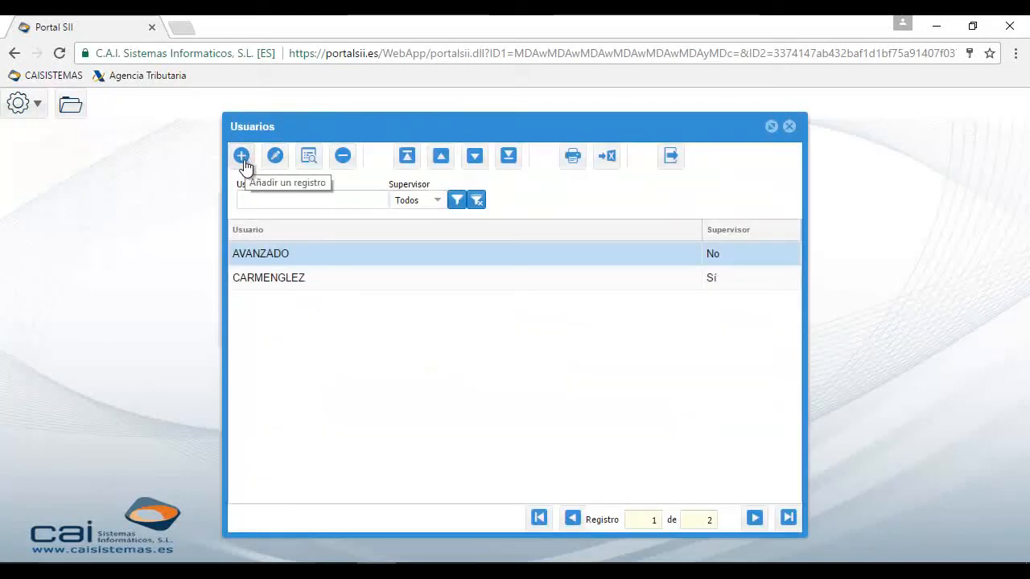
Create user BASE with a confirmed password, grant access only to EMPRESA PRUEBA 3, and save
click(242, 159)
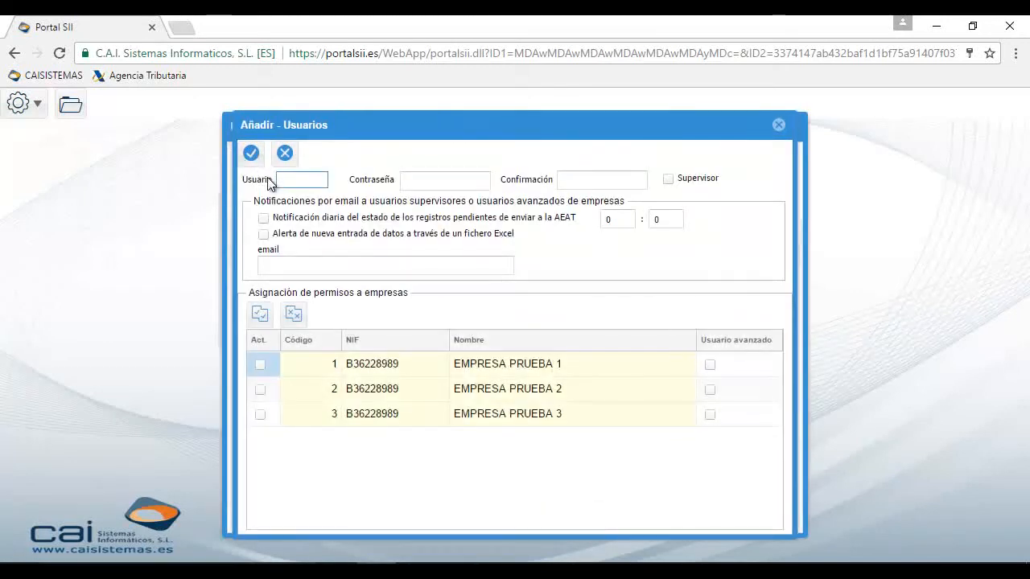
text(BASE)
key(Tab)
text(••••)
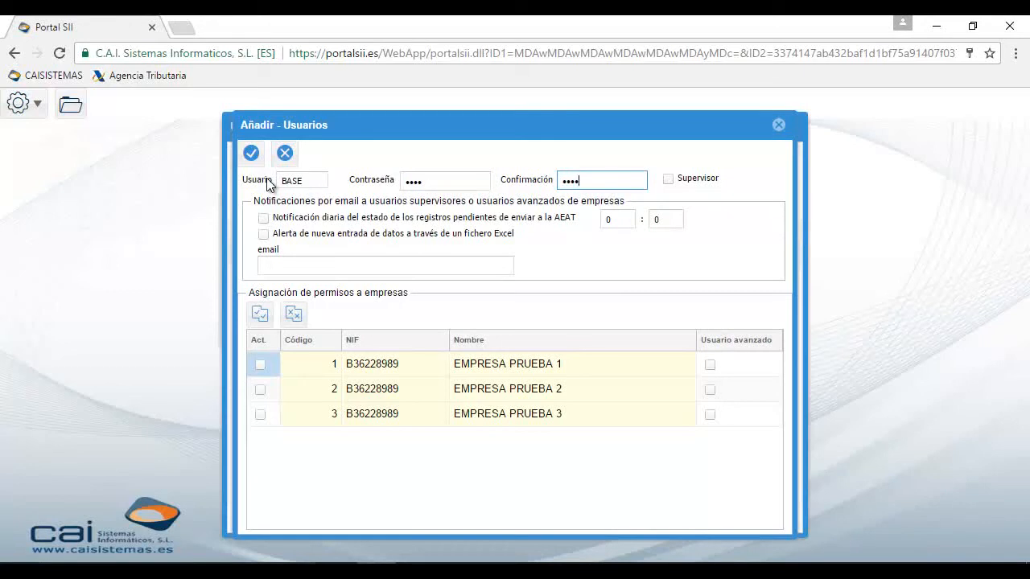
click(259, 187)
click(259, 416)
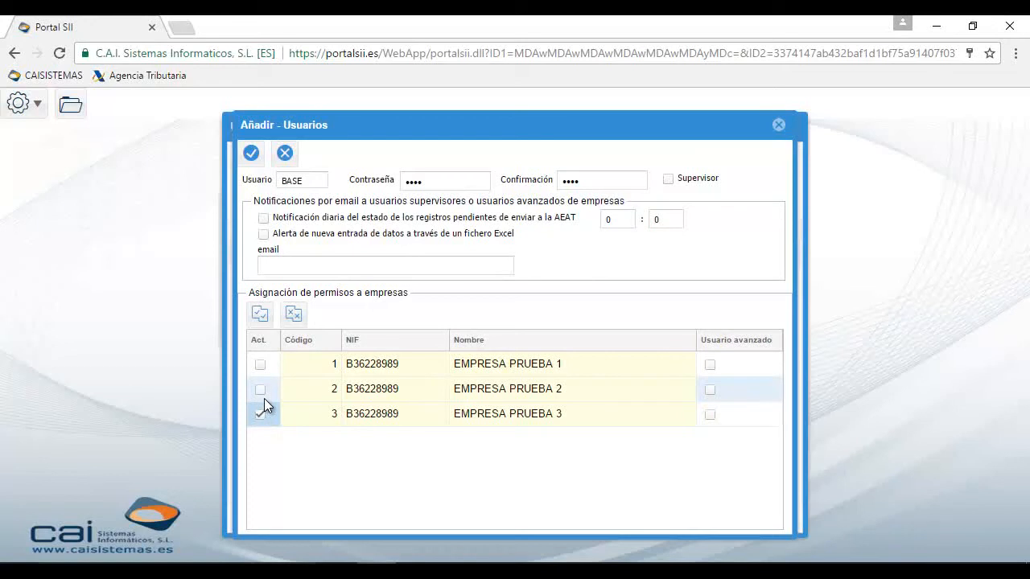
click(251, 153)
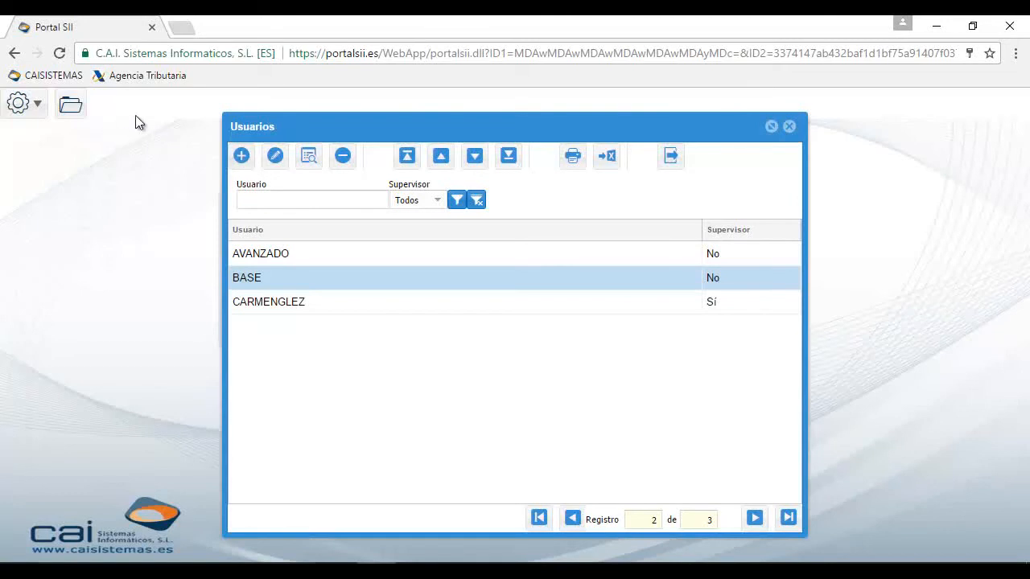
Close the user list, log out, and sign back in as AVANZADO with the client NIF and password
click(790, 127)
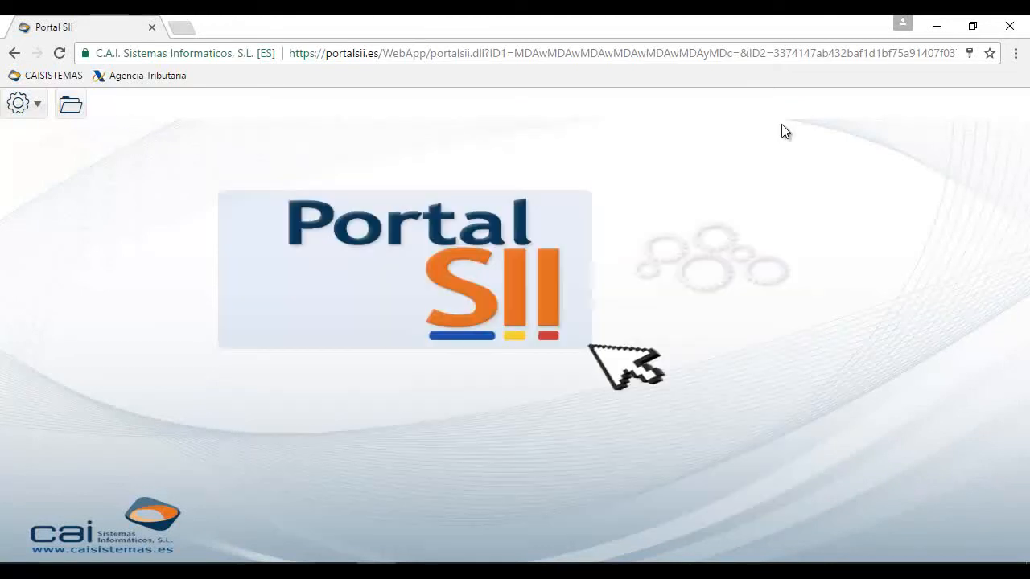
click(37, 105)
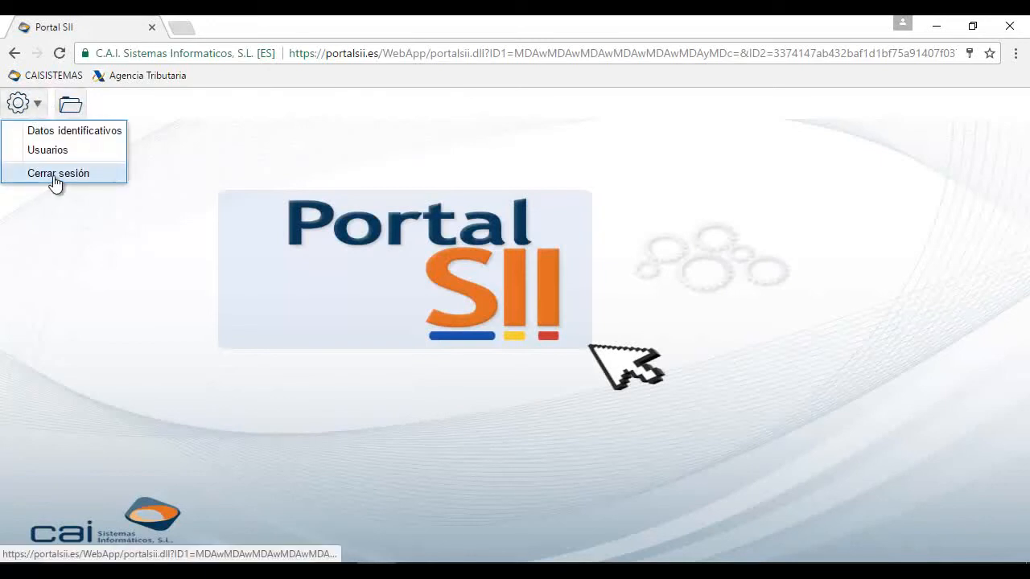
click(55, 176)
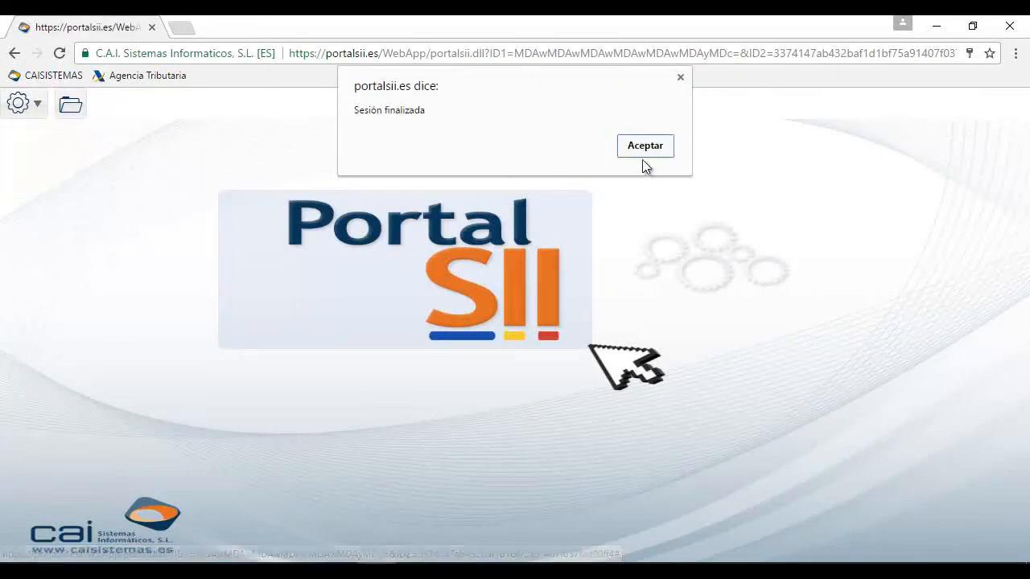
click(647, 145)
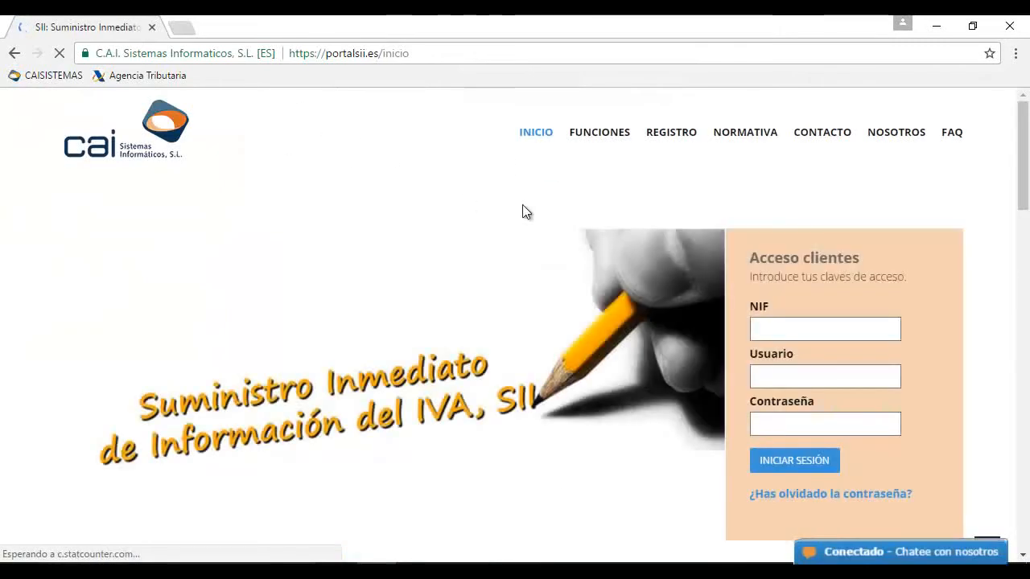
text(36)
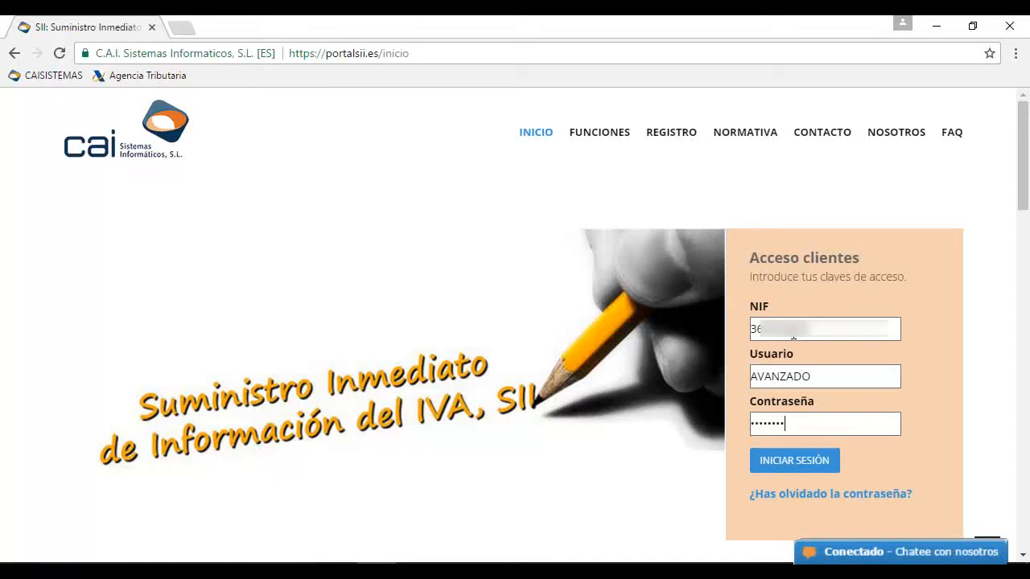
click(818, 465)
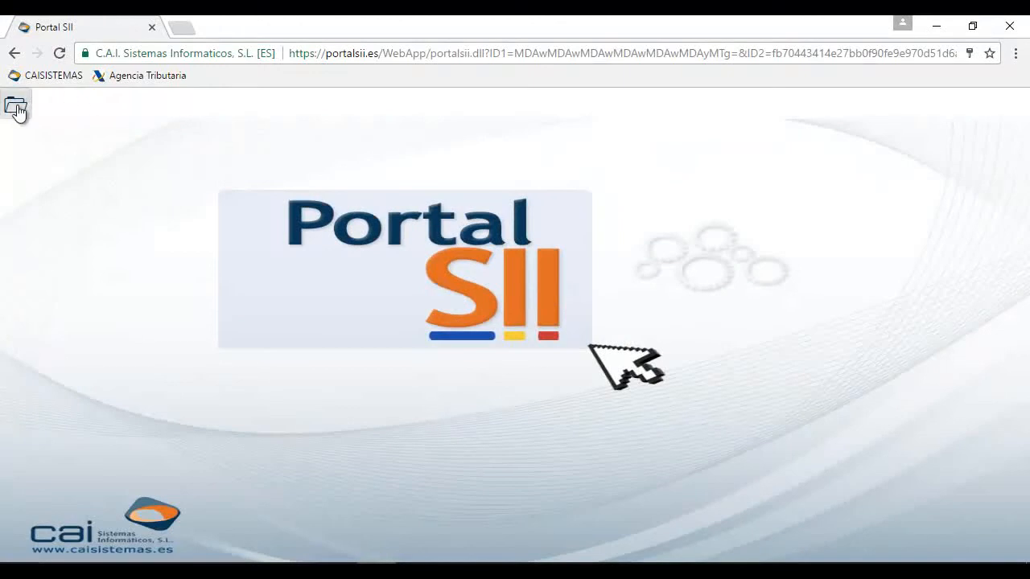
Switch to EMPRESA PRUEBA 2, view its Entrada datos and Altas SII Facturas expedidas screens, then close them
click(16, 108)
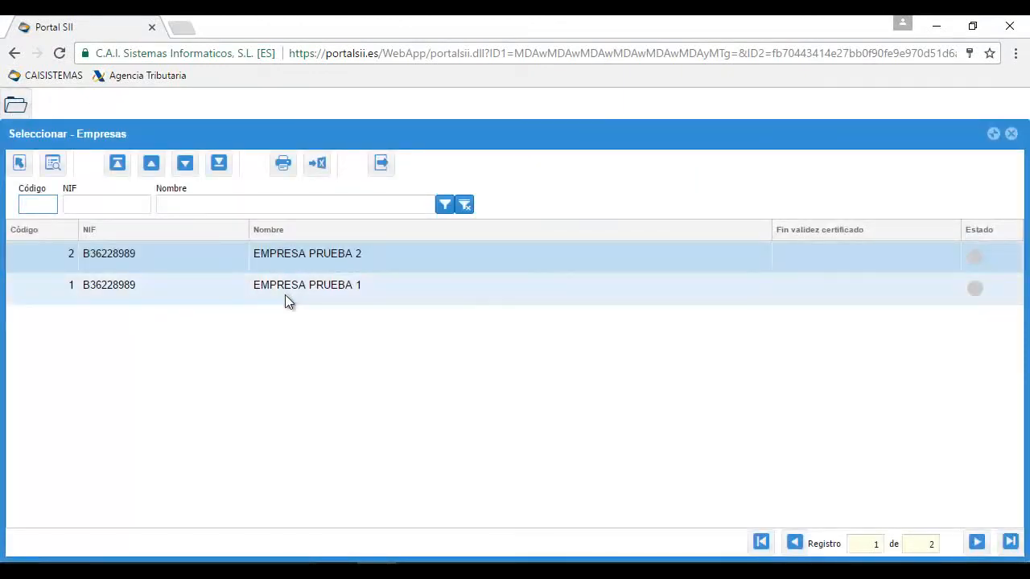
double_click(298, 256)
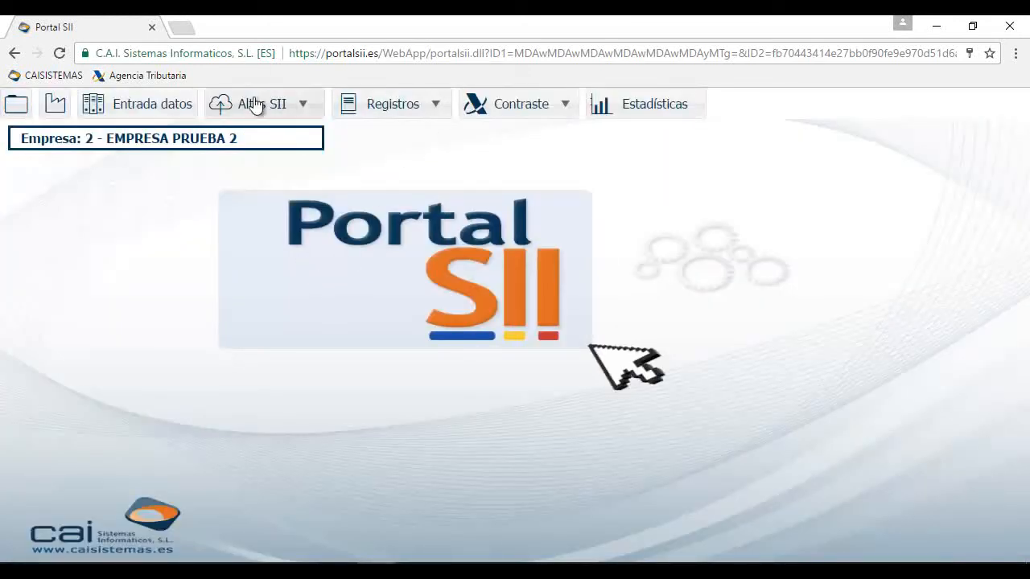
click(161, 110)
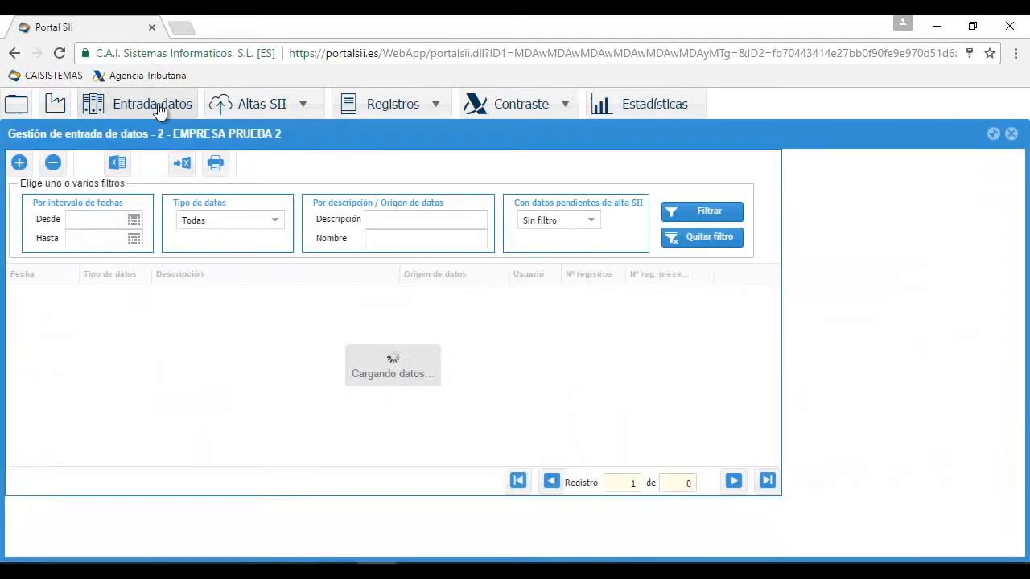
click(271, 109)
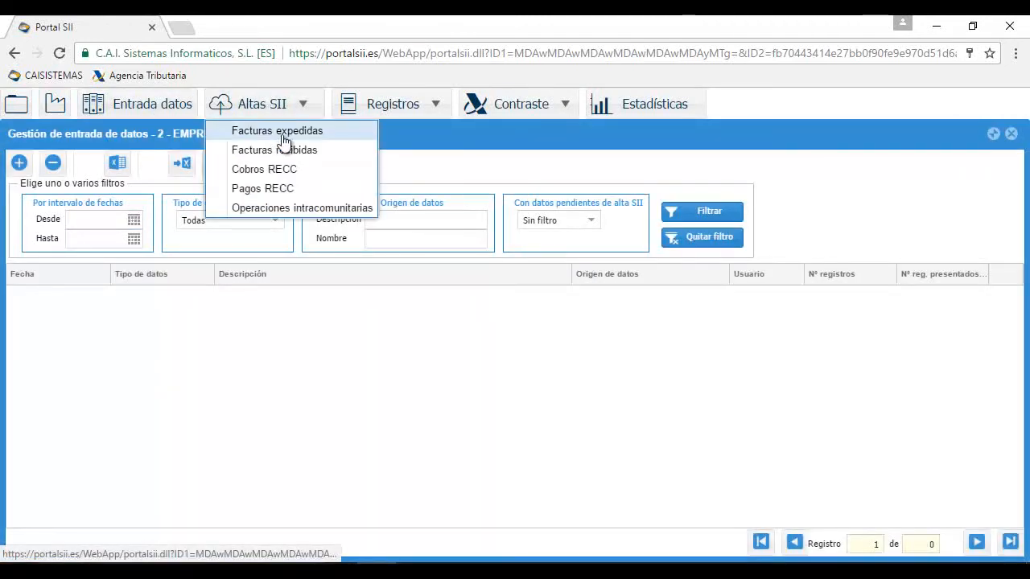
click(341, 132)
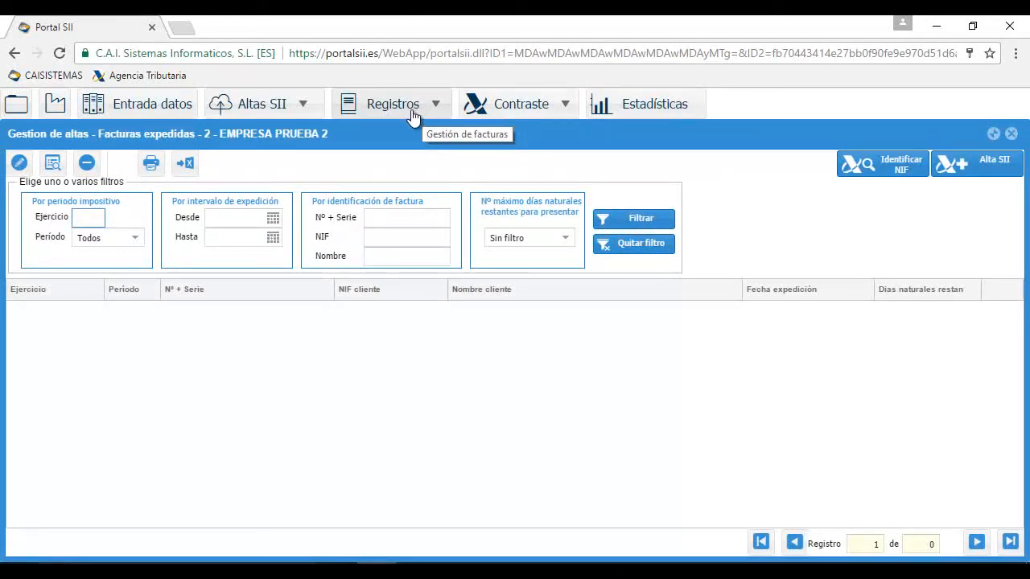
key(Escape)
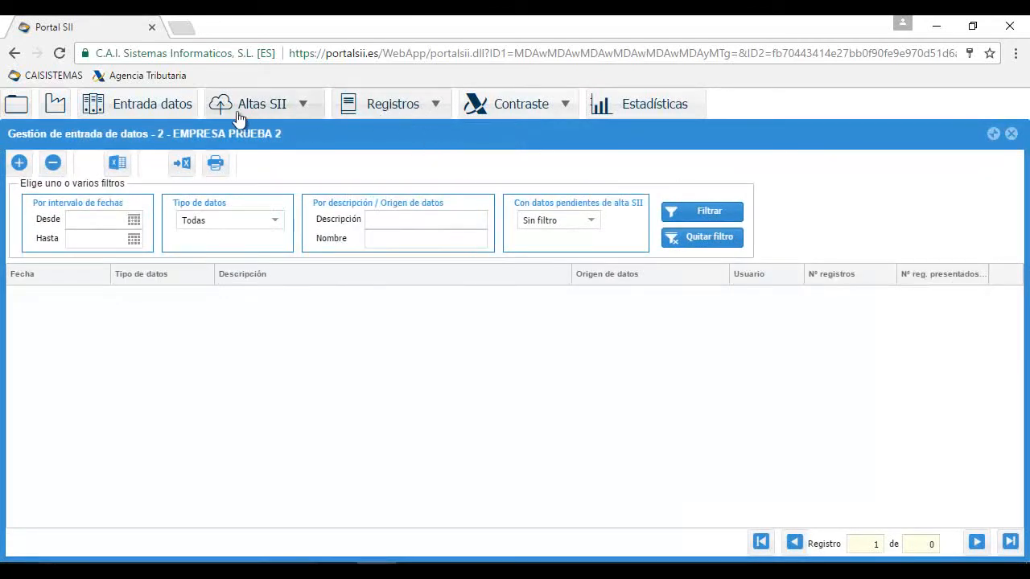
key(Escape)
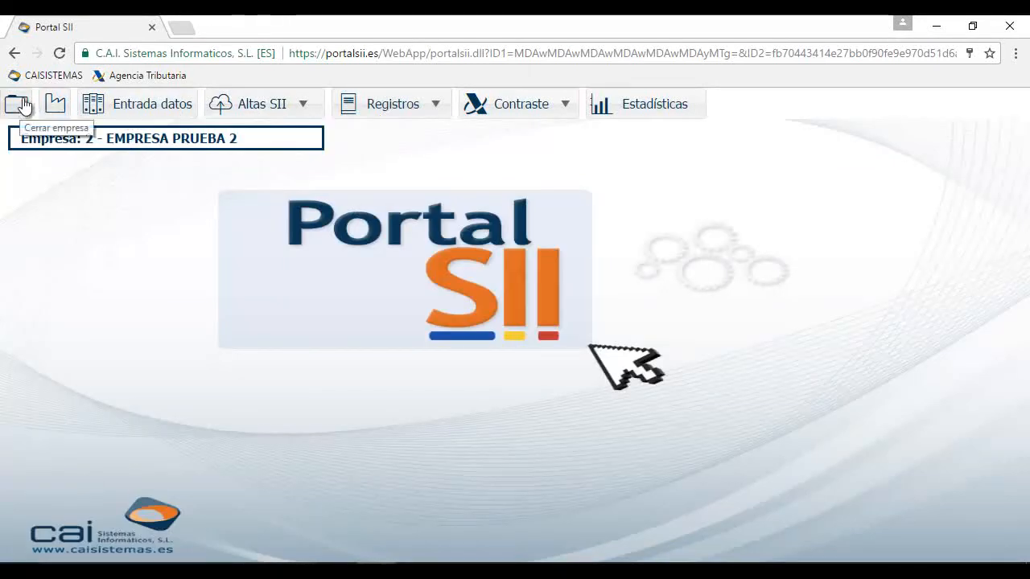
Go back to the login page and replace the user name AVANZADO with BASE and its password
click(15, 53)
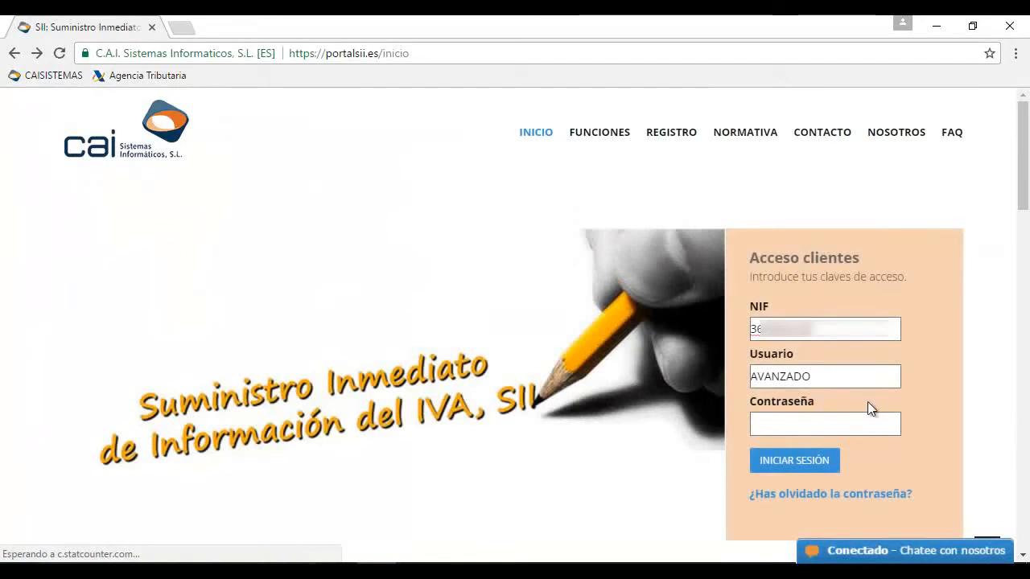
drag(834, 381, 708, 375)
text(BASE)
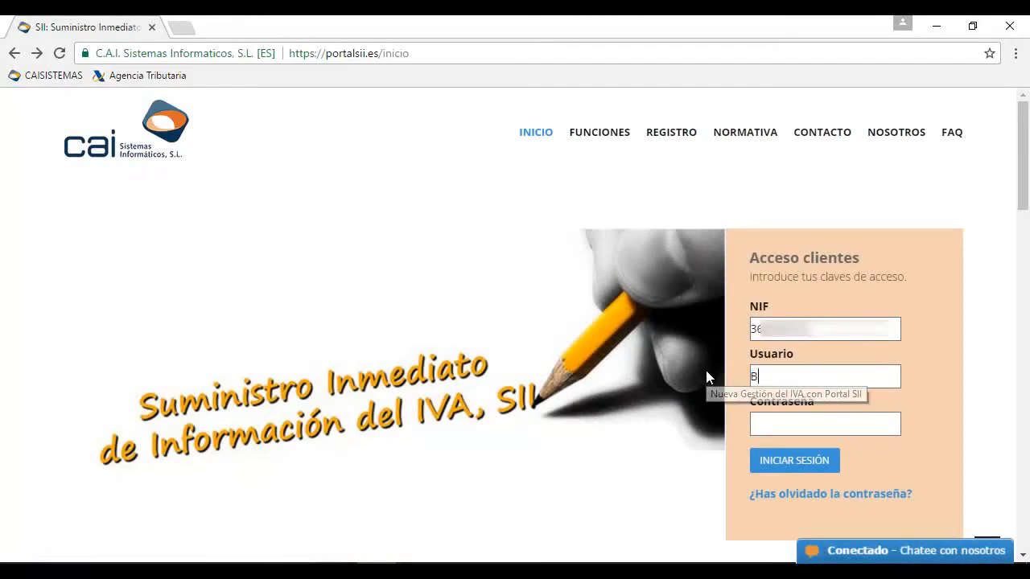
text(****)
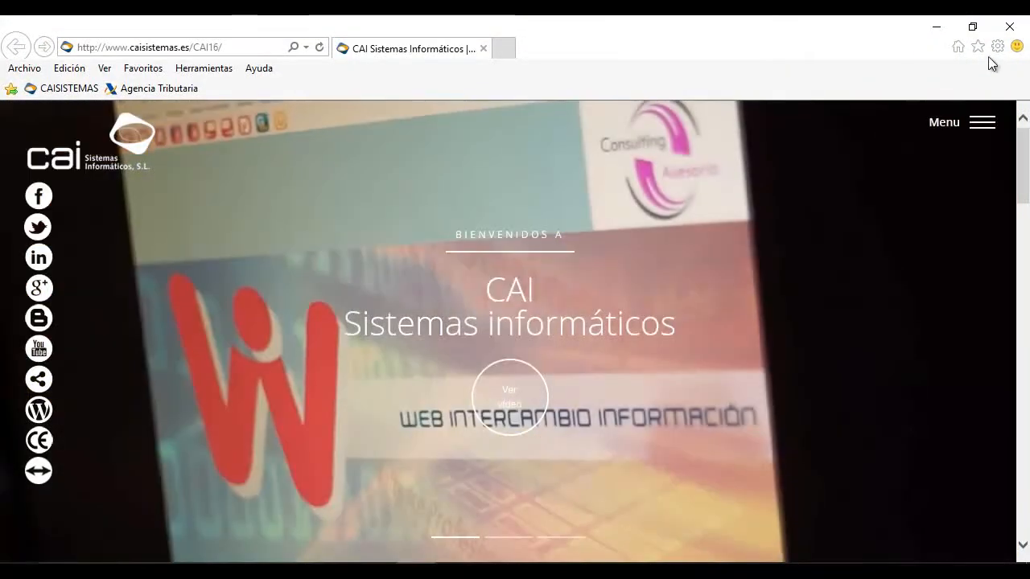
Show the installed personal certificates from Opciones de Internet's Contenido settings
click(998, 46)
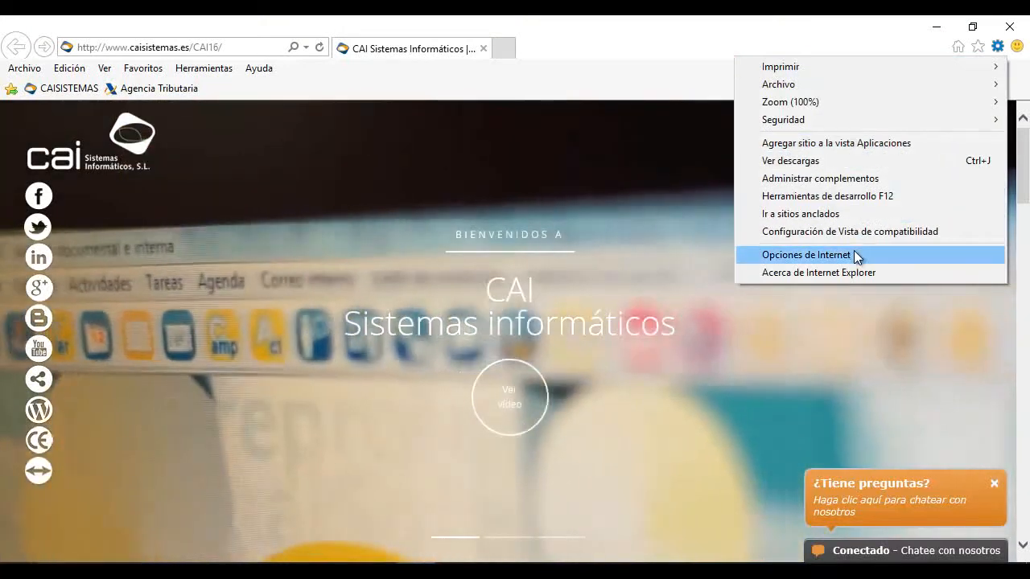
click(855, 255)
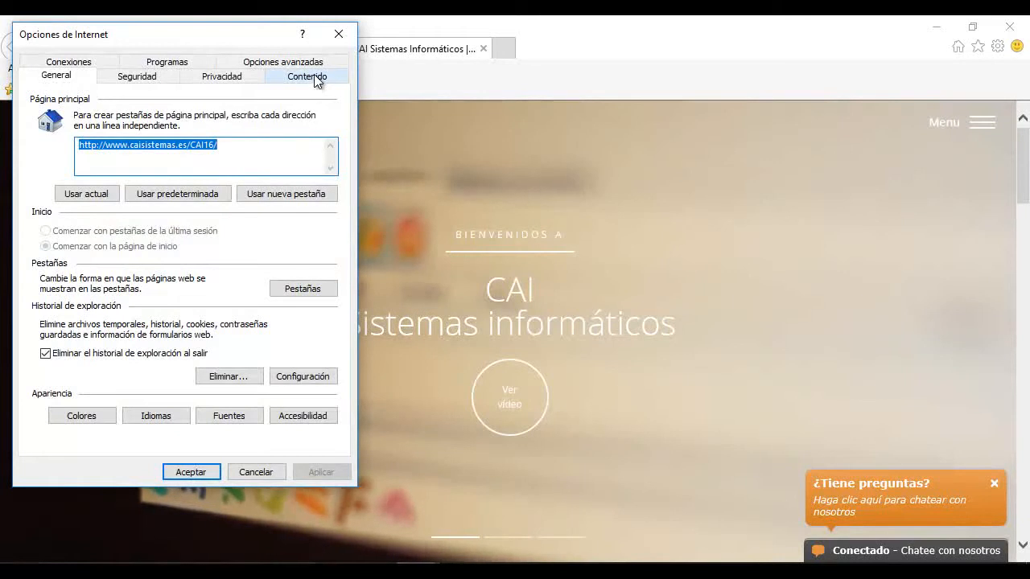
click(316, 81)
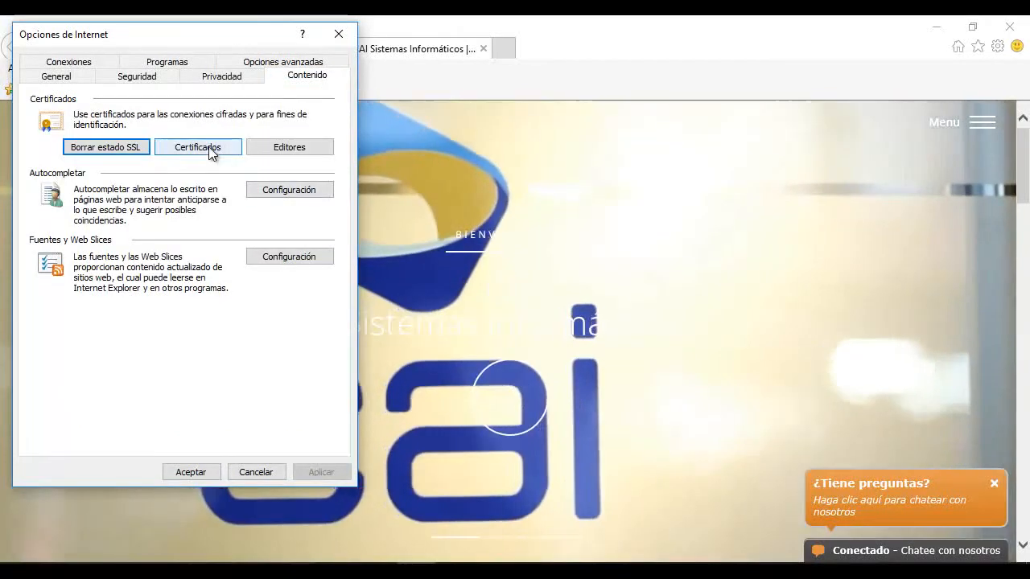
click(210, 148)
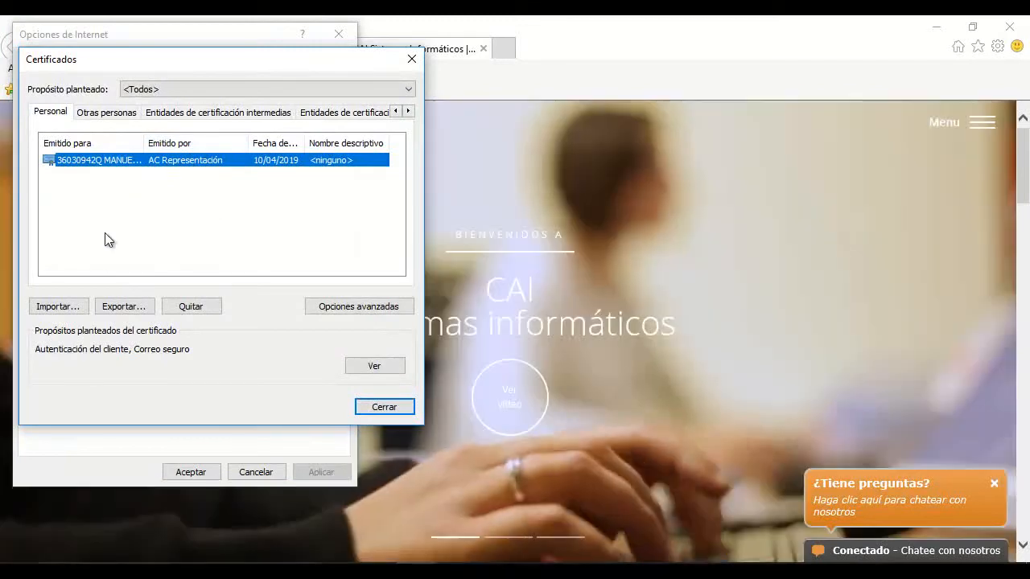
Start exporting the personal certificate, including its private key
click(123, 306)
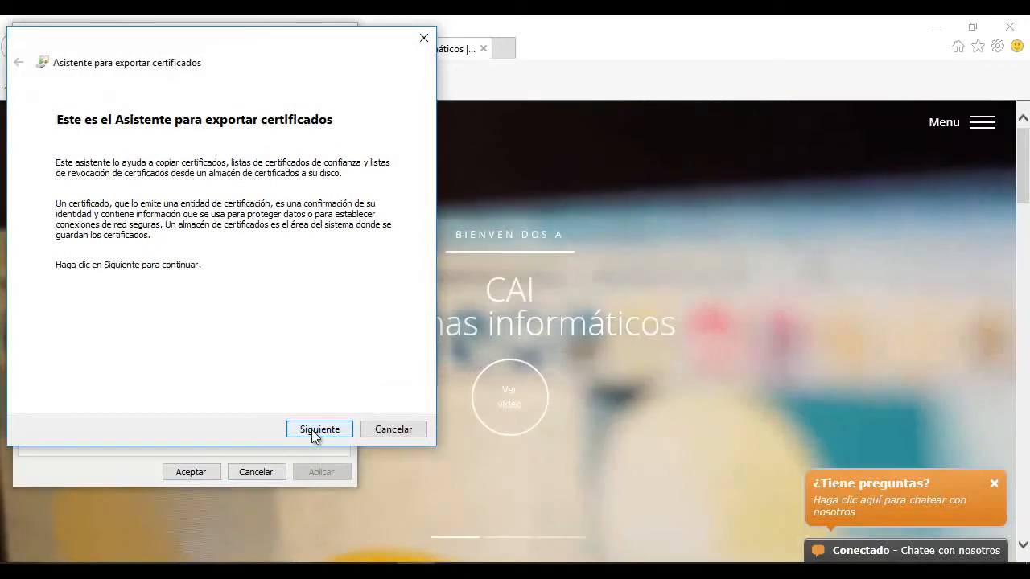
click(312, 428)
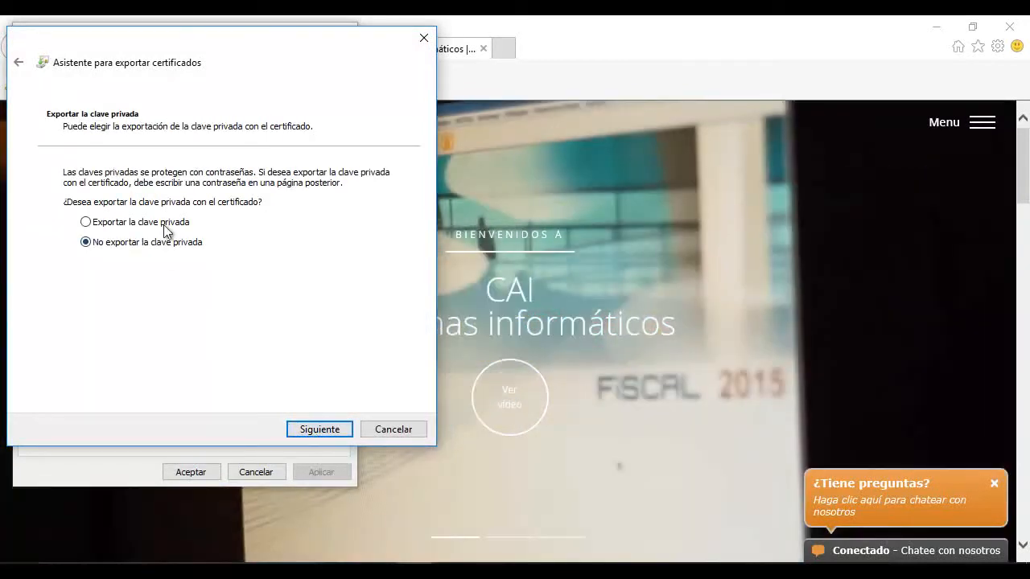
click(167, 223)
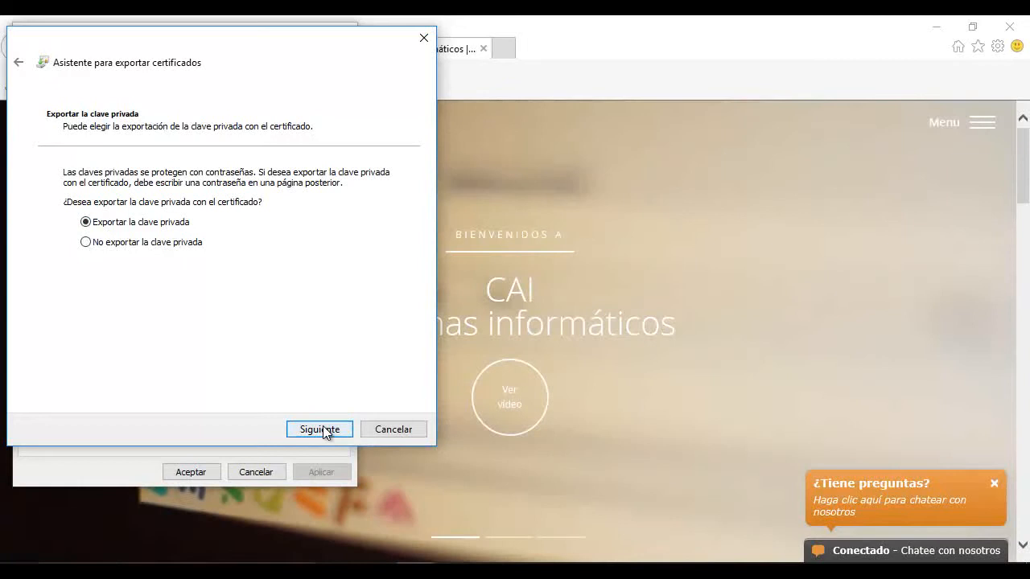
click(323, 428)
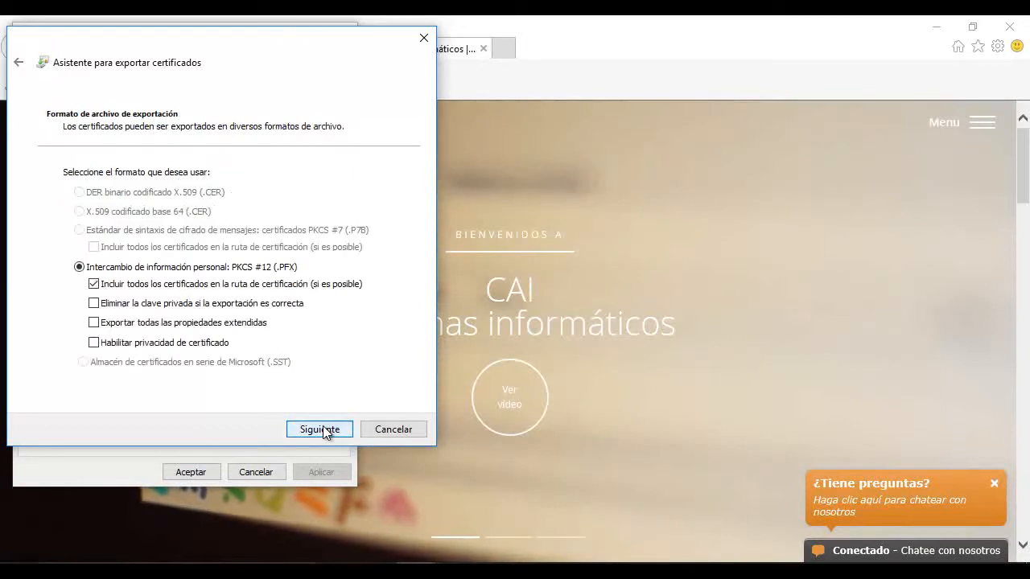
click(322, 430)
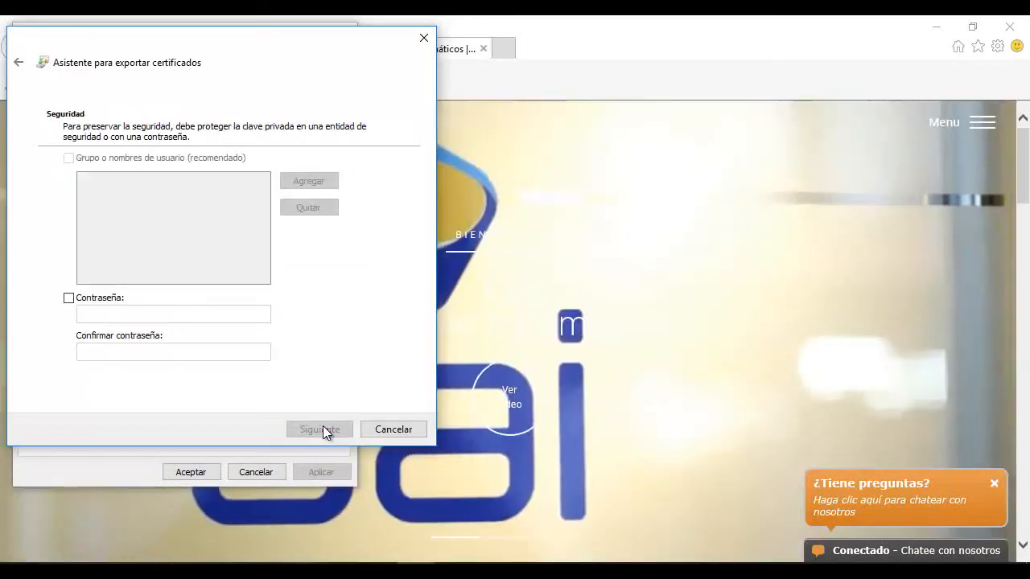
Protect the exported private key with a password and its confirmation
click(68, 298)
click(96, 313)
text(12345678)
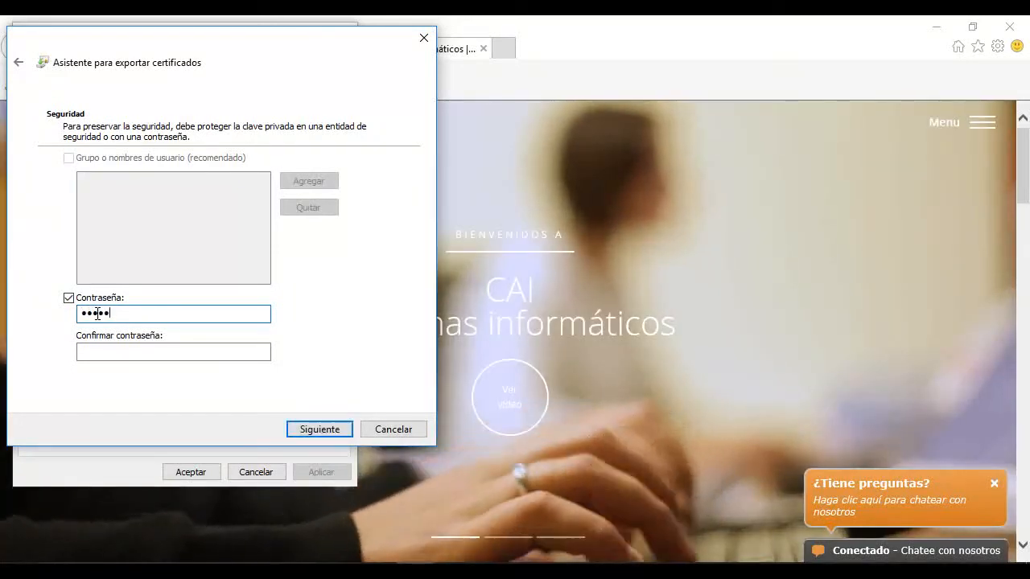
key(Tab)
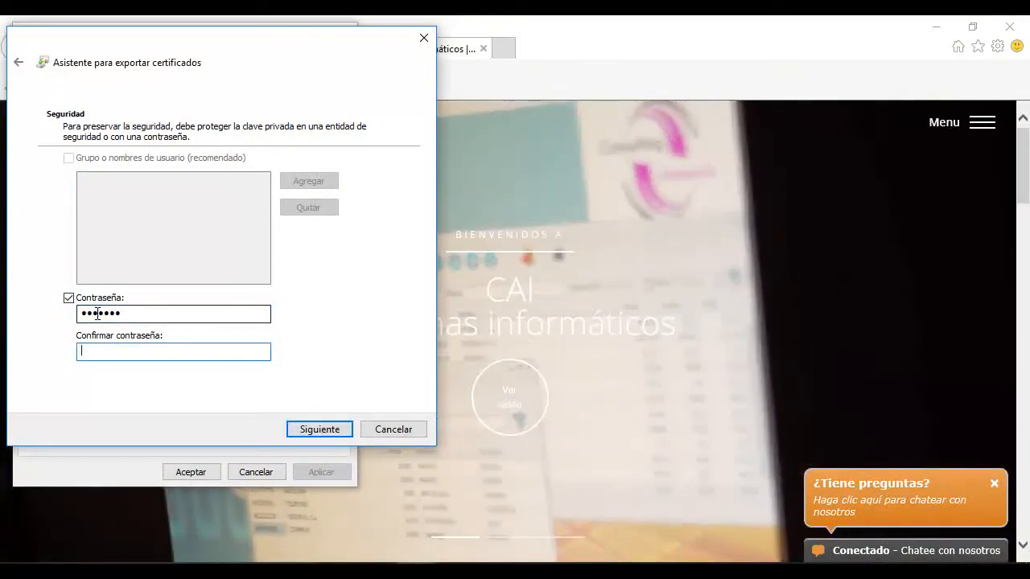
text(12345678)
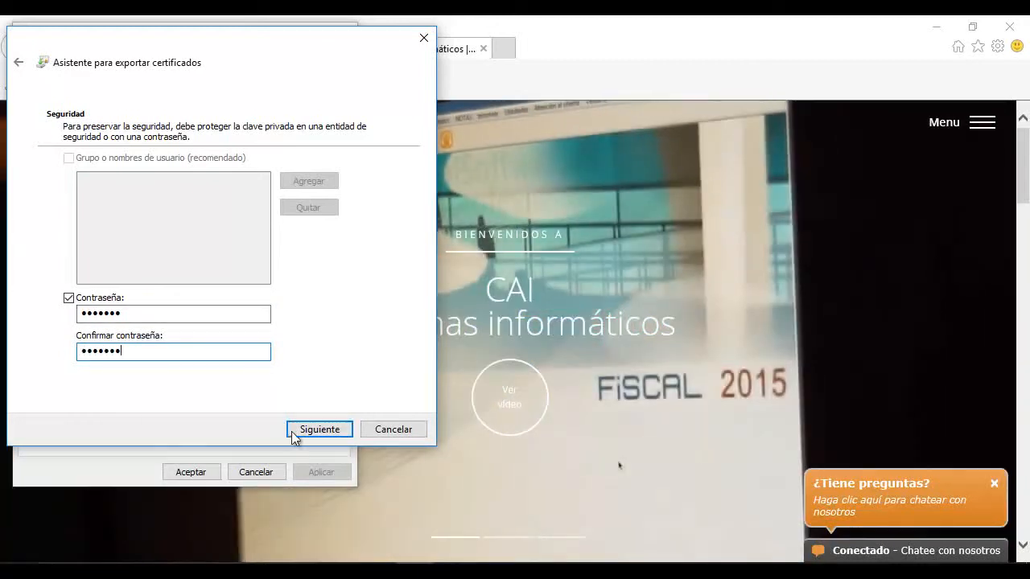
Name the export file firma and save it on the Desktop
click(295, 431)
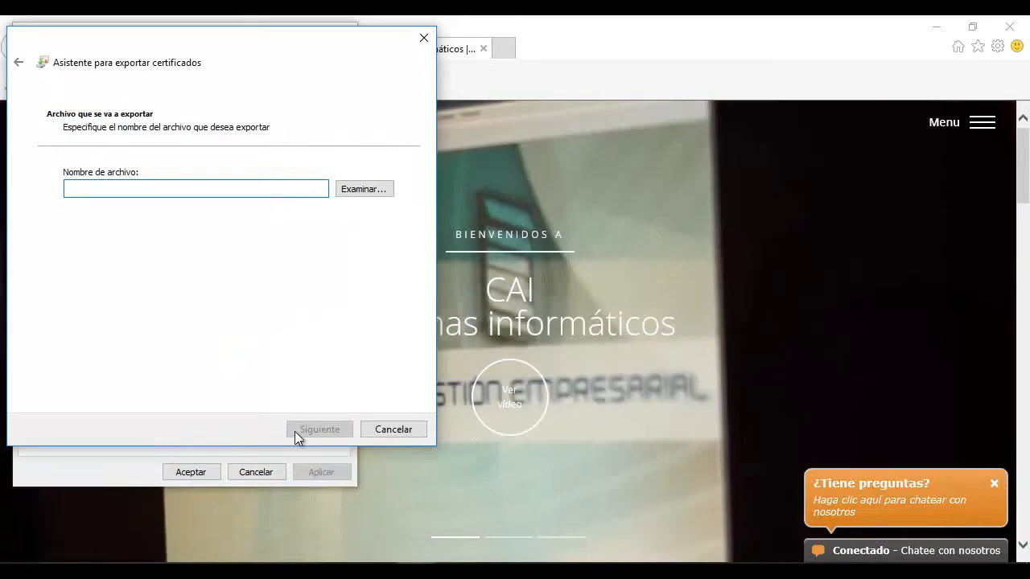
text(firma)
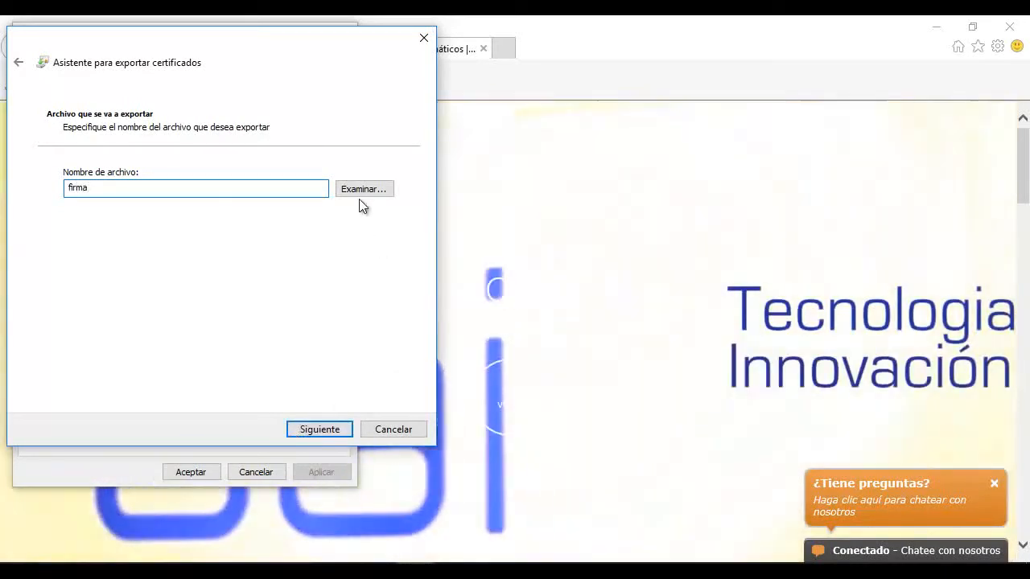
click(359, 189)
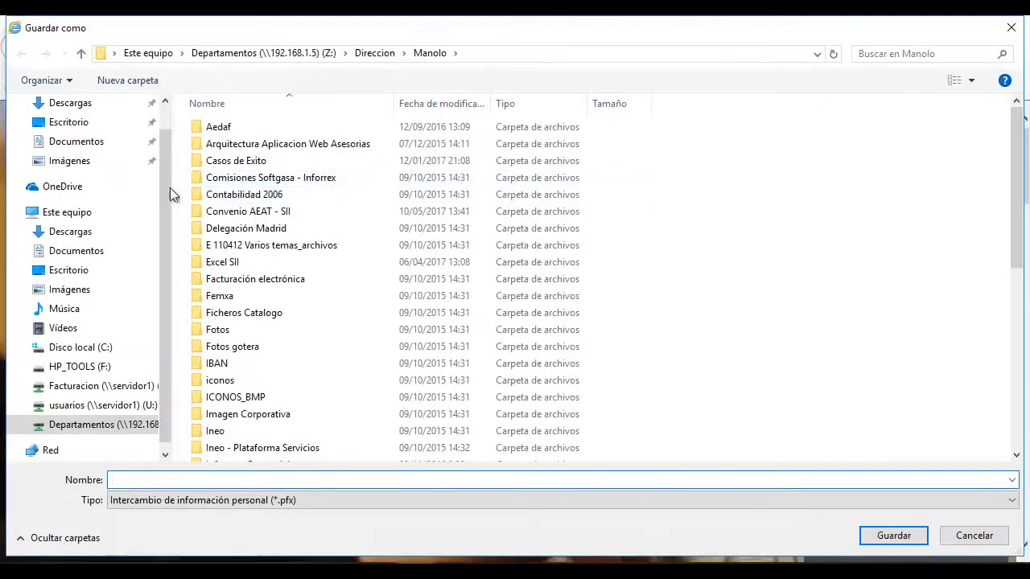
click(66, 271)
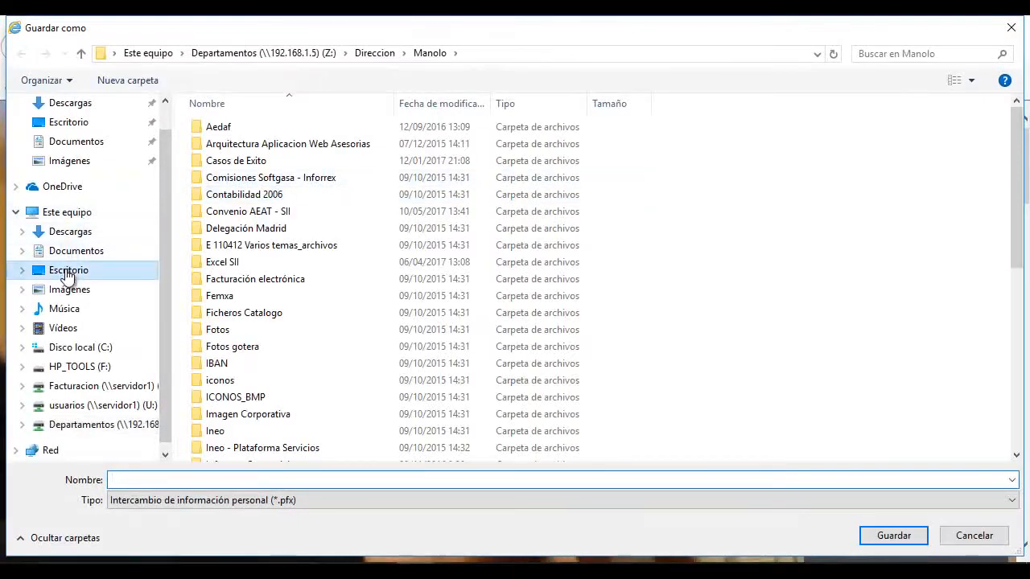
click(132, 480)
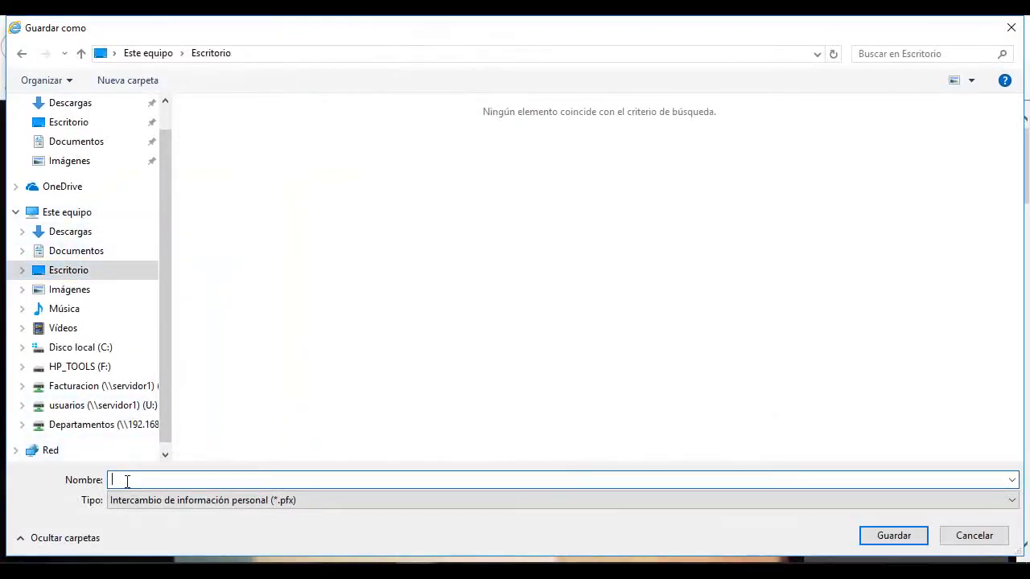
text(firma)
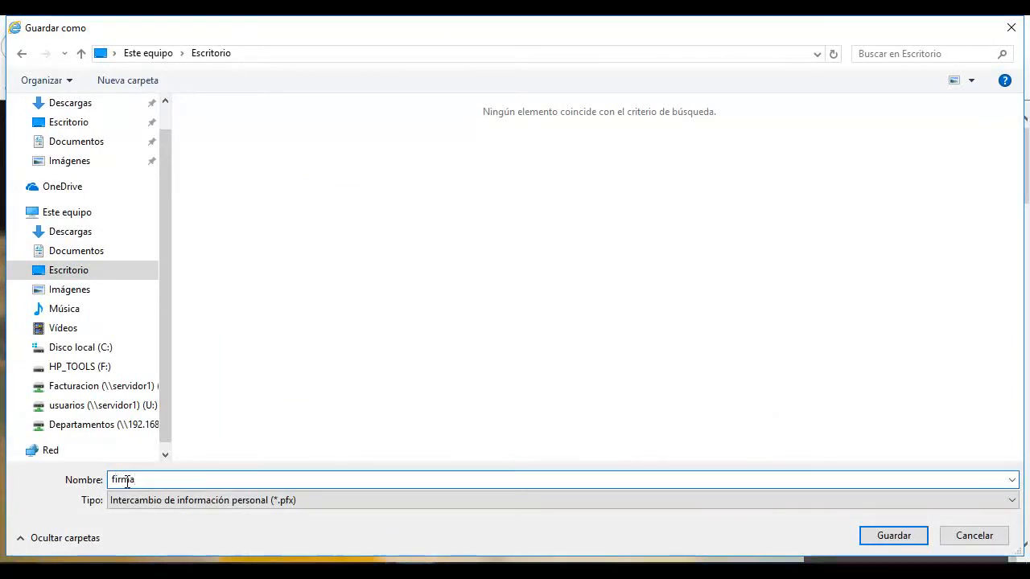
click(881, 541)
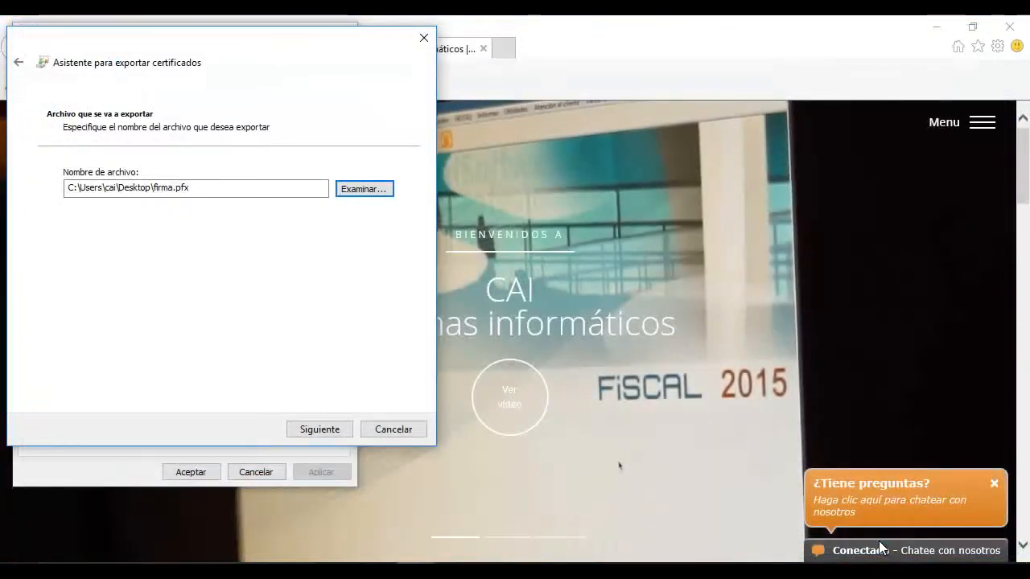
Finish the export and close the Certificados and Opciones de Internet windows
click(319, 430)
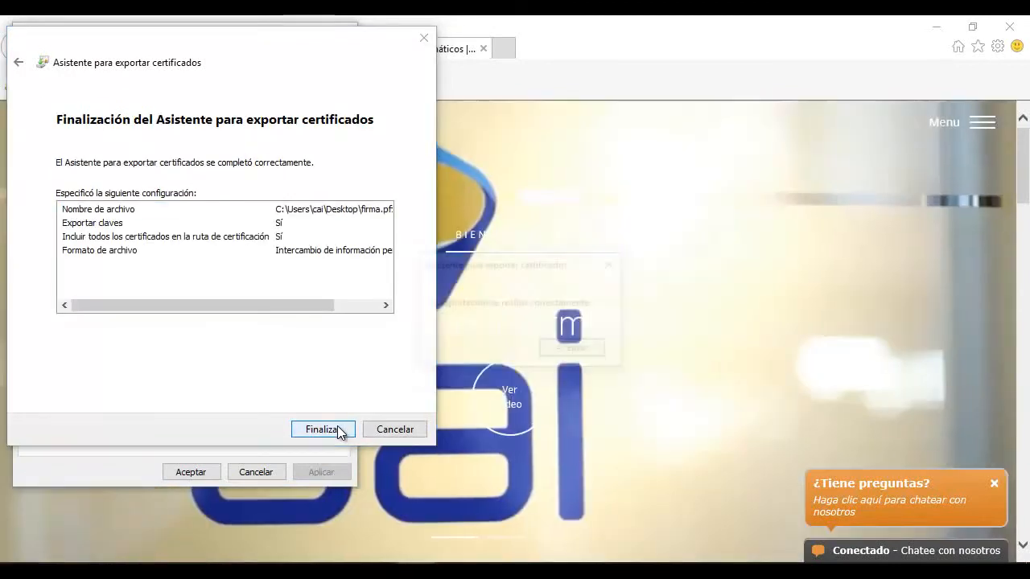
click(337, 428)
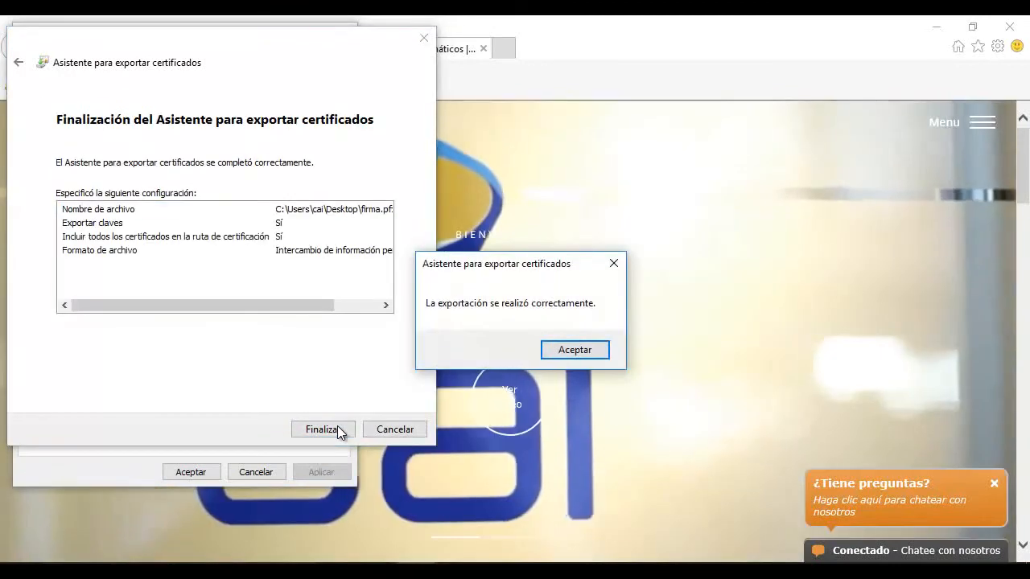
click(570, 351)
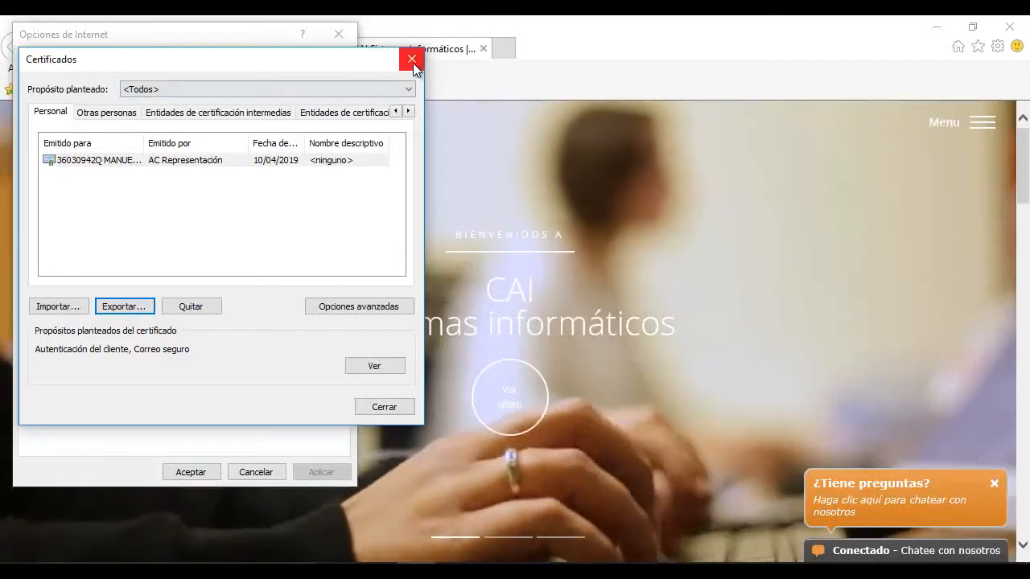
click(412, 59)
click(339, 34)
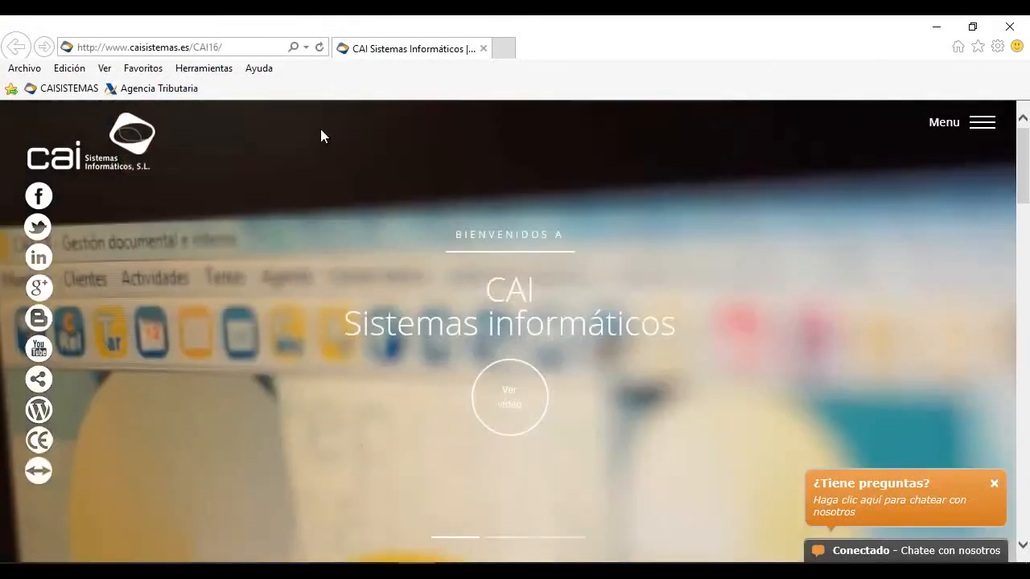
click(1006, 29)
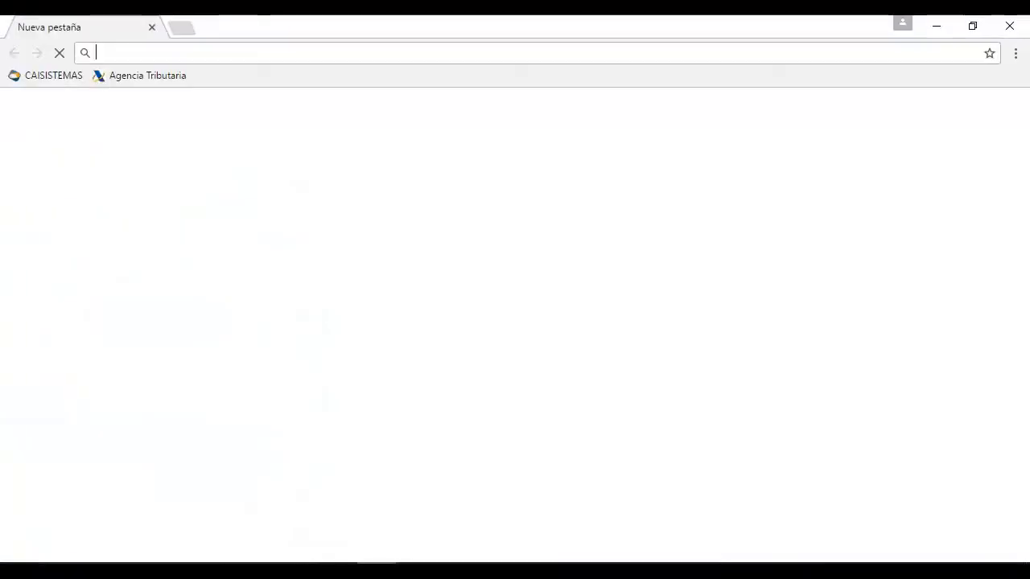
text(www.)
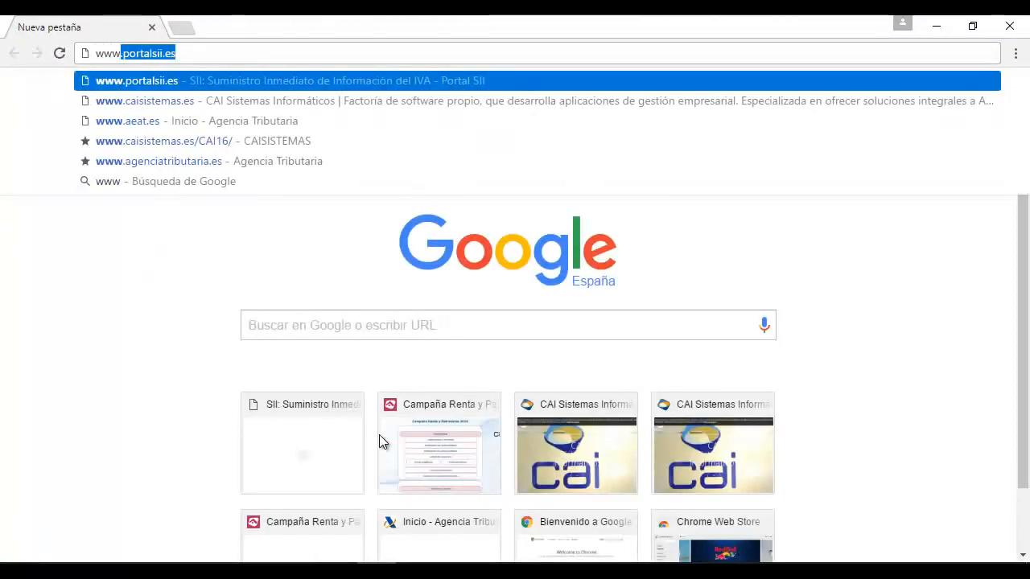
text(portalsii)
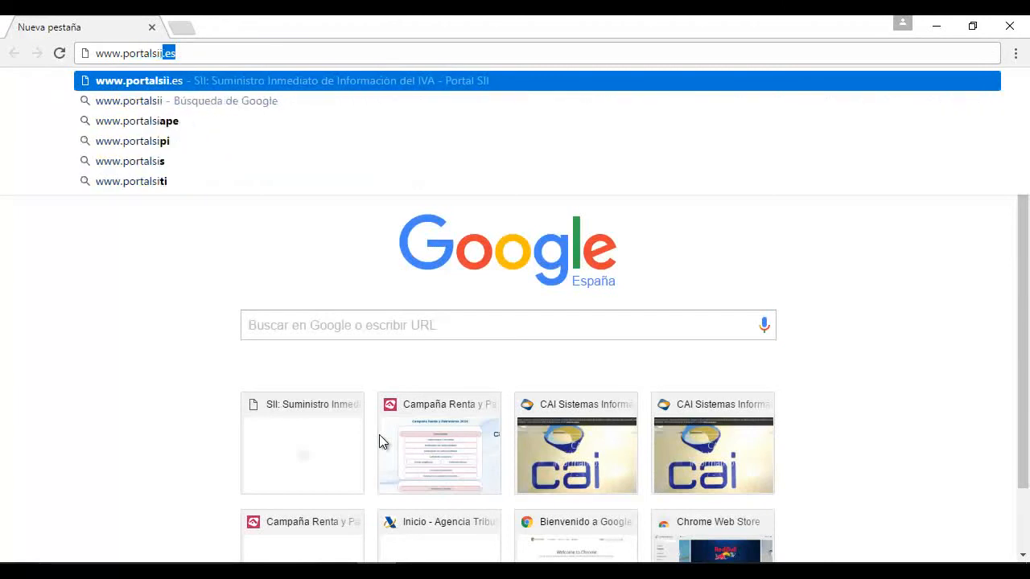
text(.es)
key(Return)
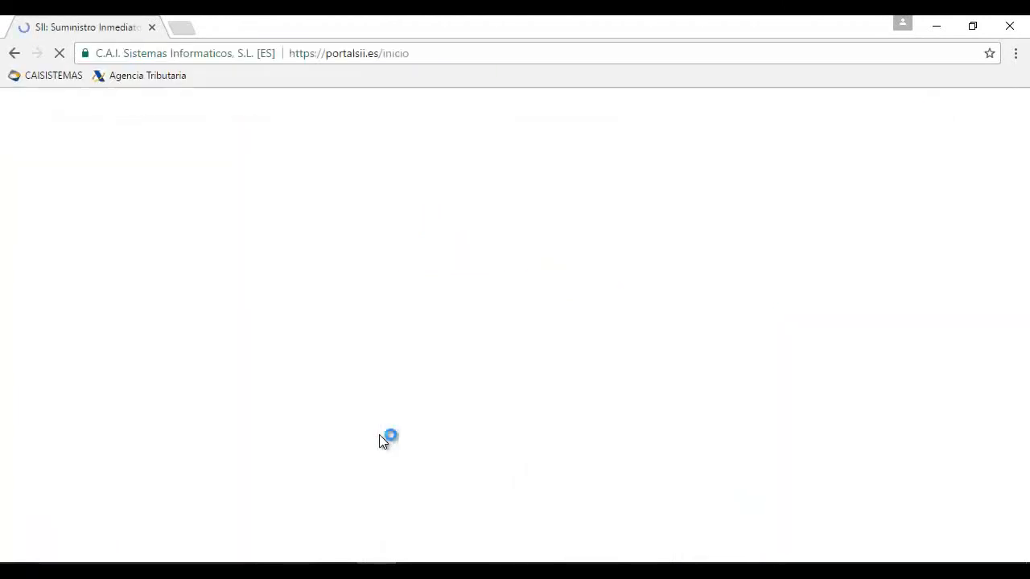
Enter the client NIF, user name and password in the Acceso clientes form
text(3)
text(Ana)
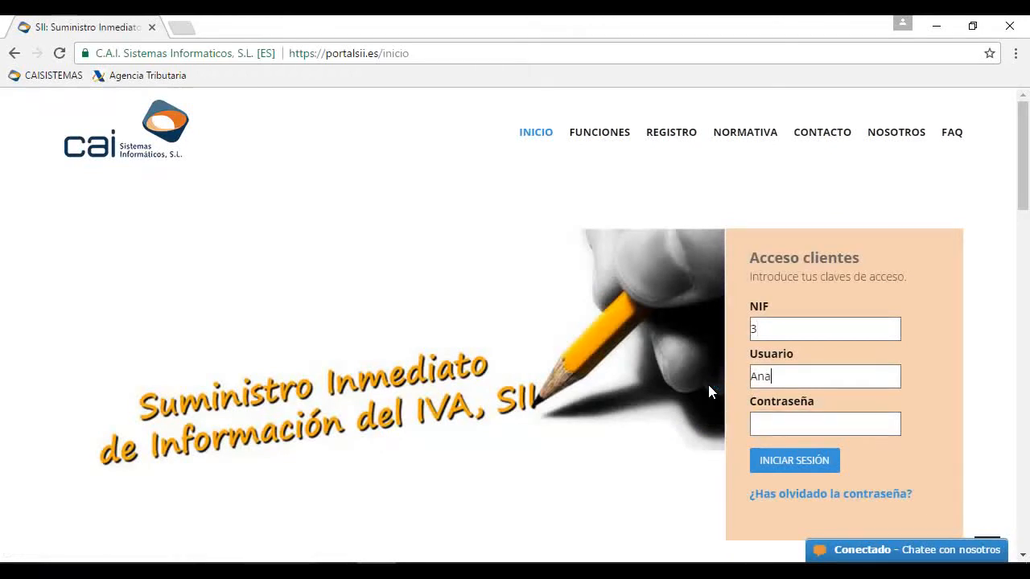
key(Tab)
text(**********)
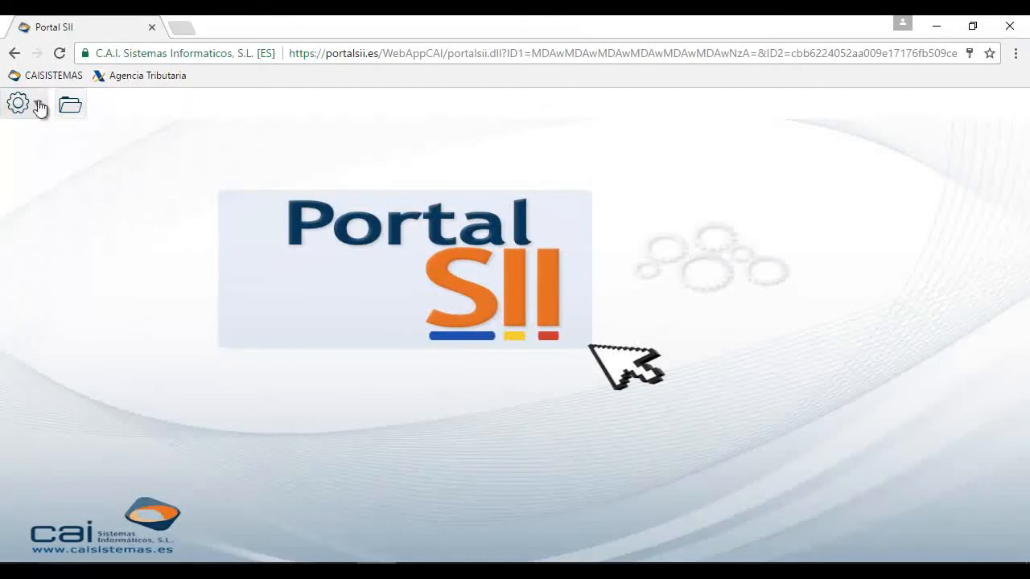
In the company identification data, set Persona jurídica to USUARIO SUPER and open the certificate details
click(39, 104)
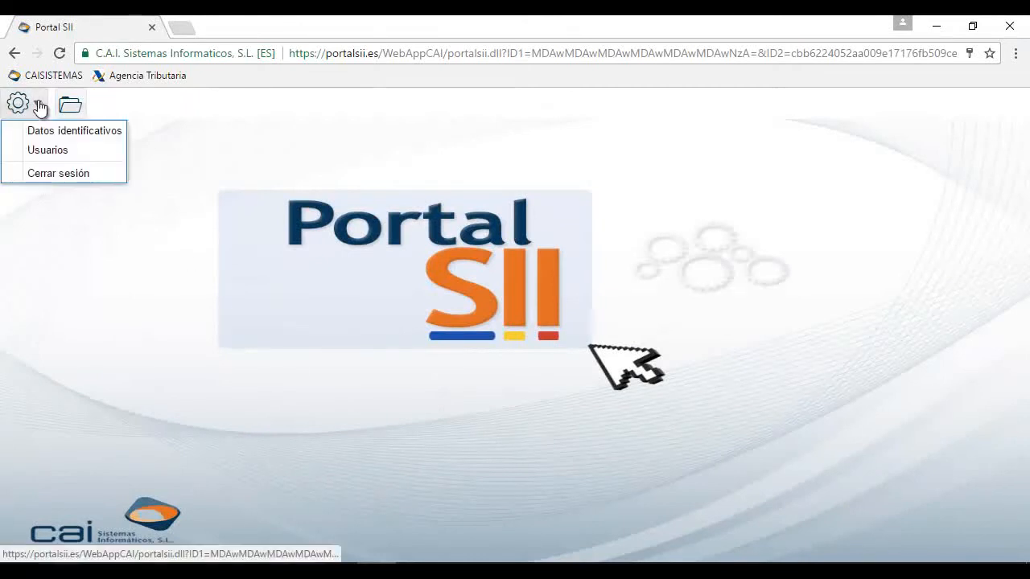
click(51, 131)
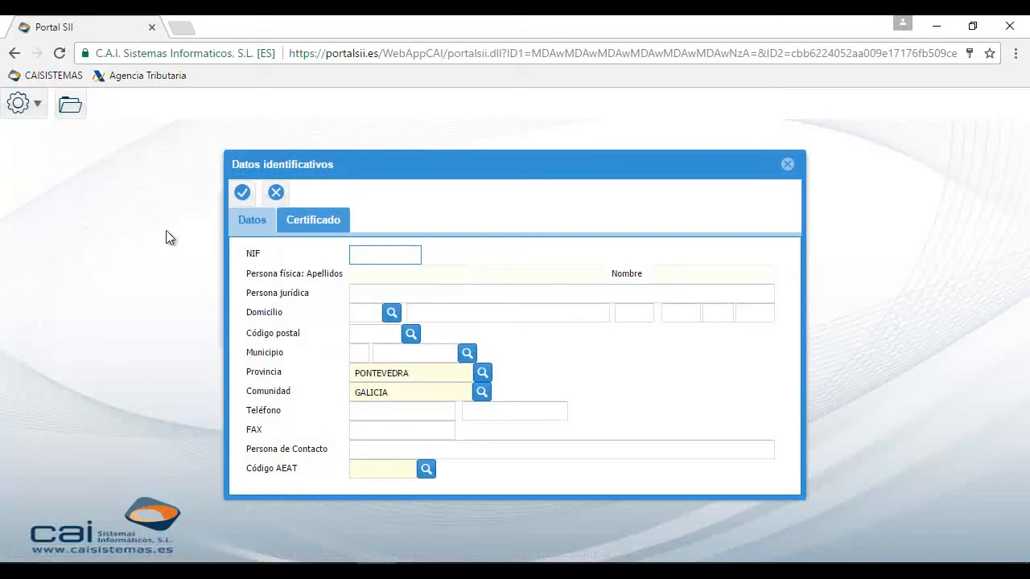
key(Tab)
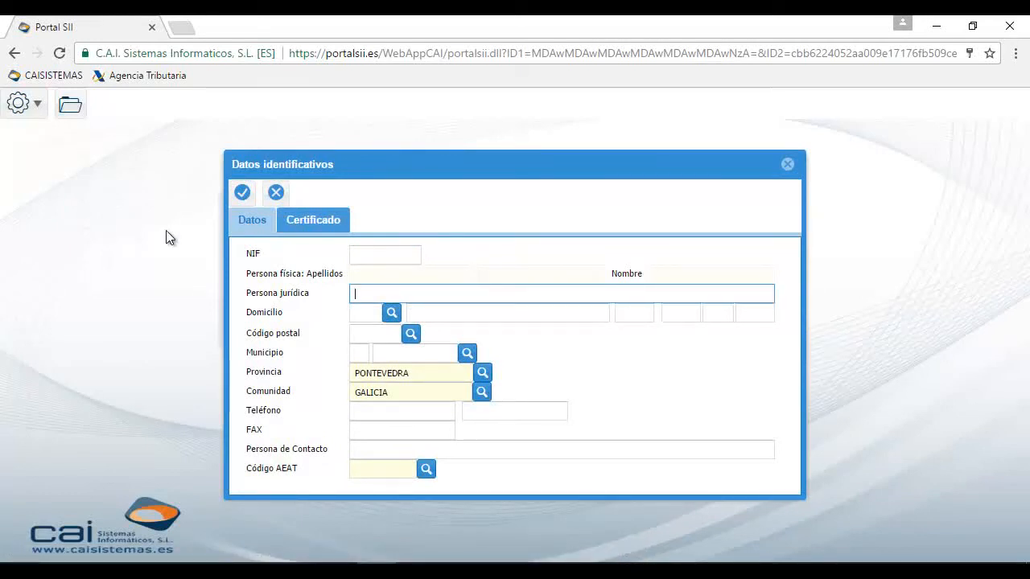
text(USUARIO SUPERVISOR)
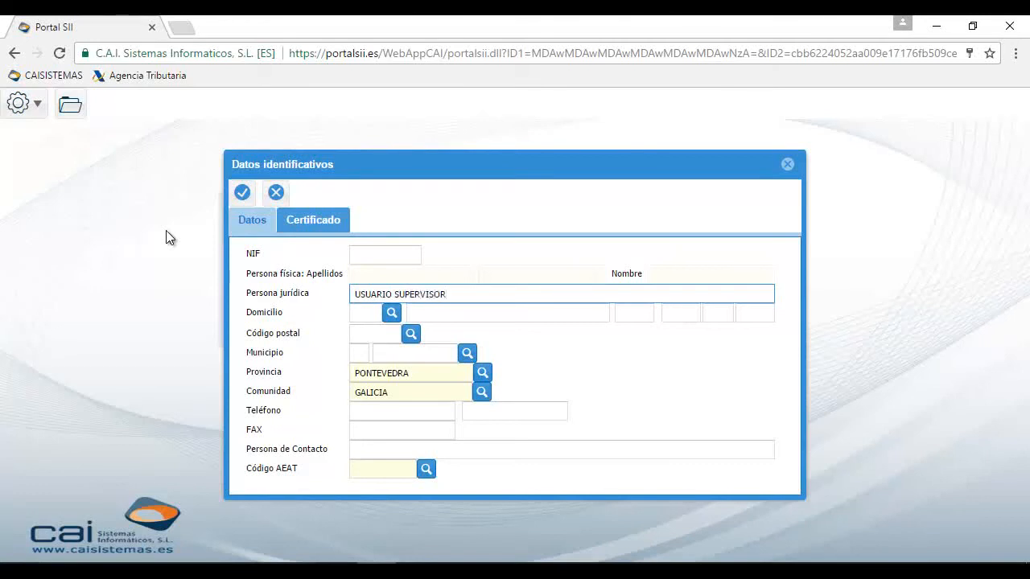
click(299, 226)
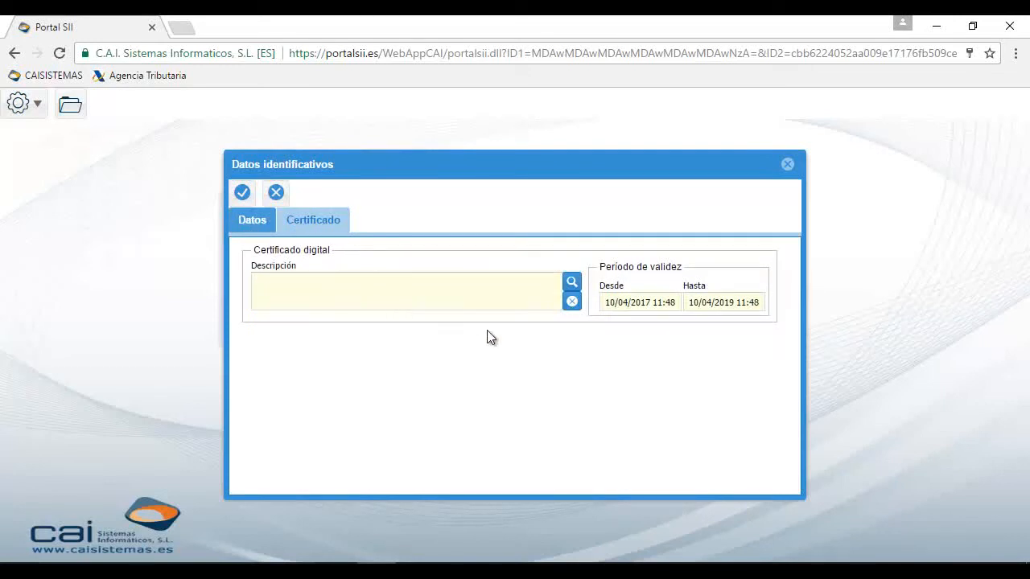
Upload firma.pfx with its password, decline Chrome's password saving, and save the identification data
click(571, 283)
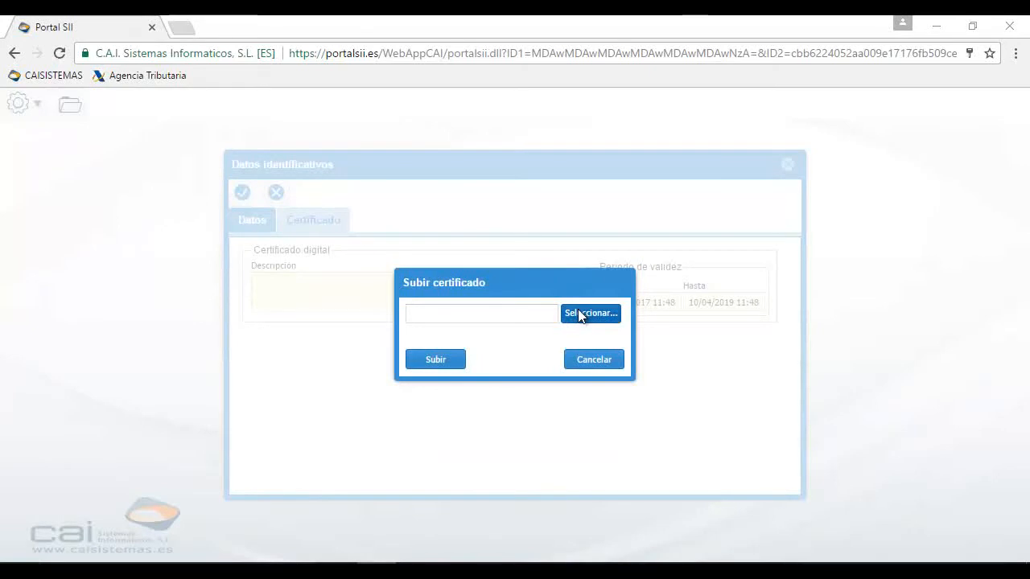
click(579, 310)
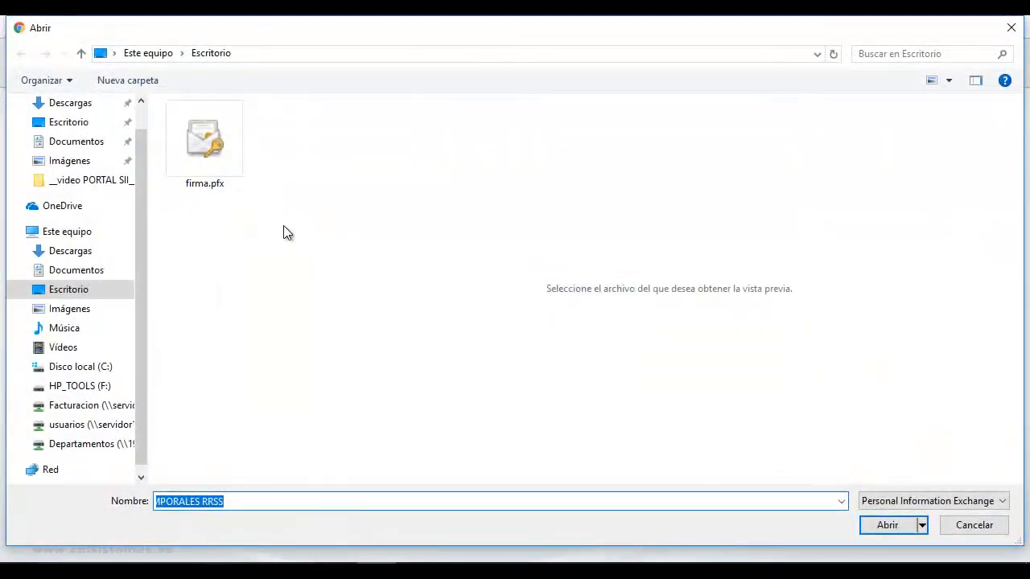
click(217, 158)
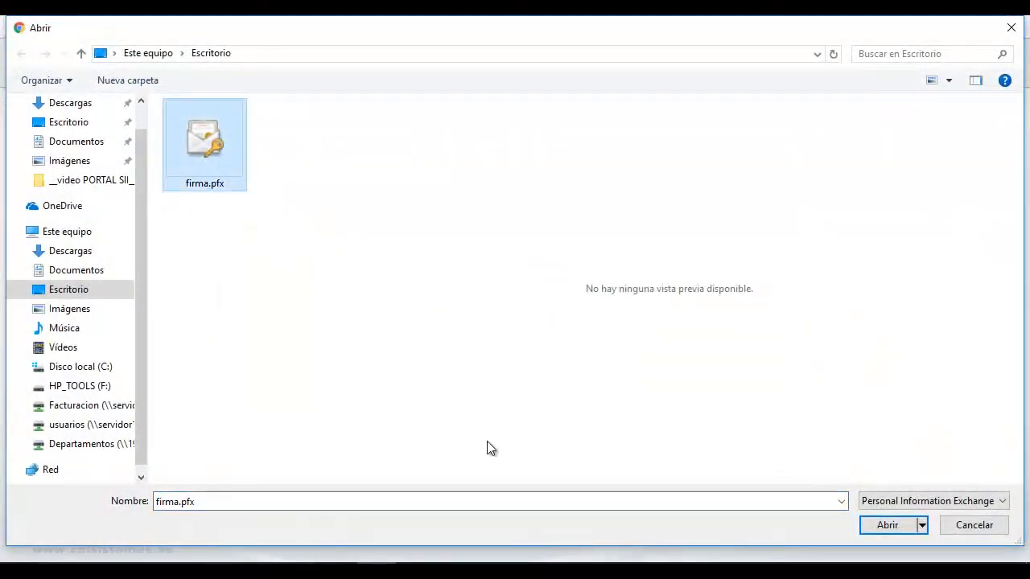
click(885, 526)
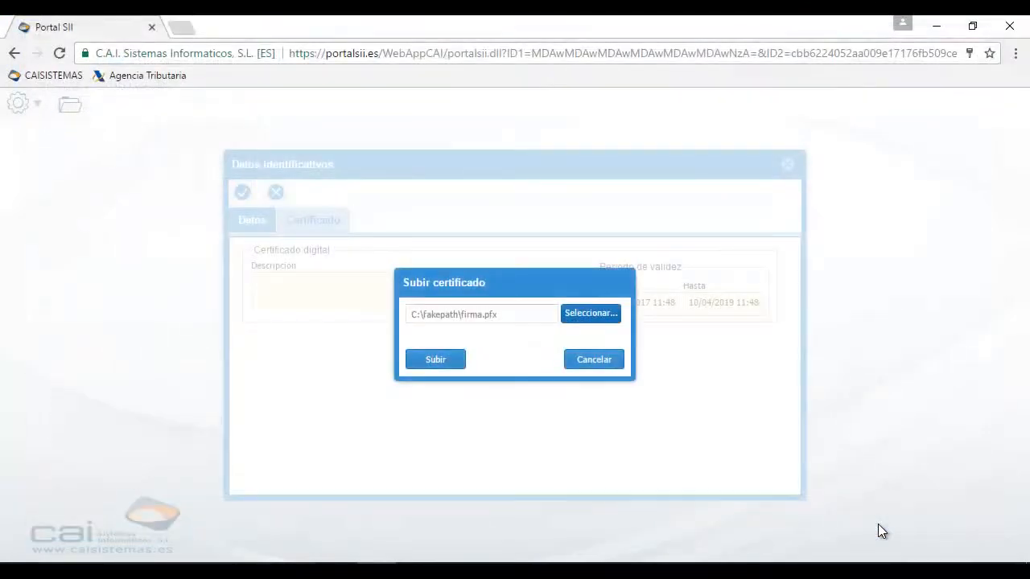
click(433, 362)
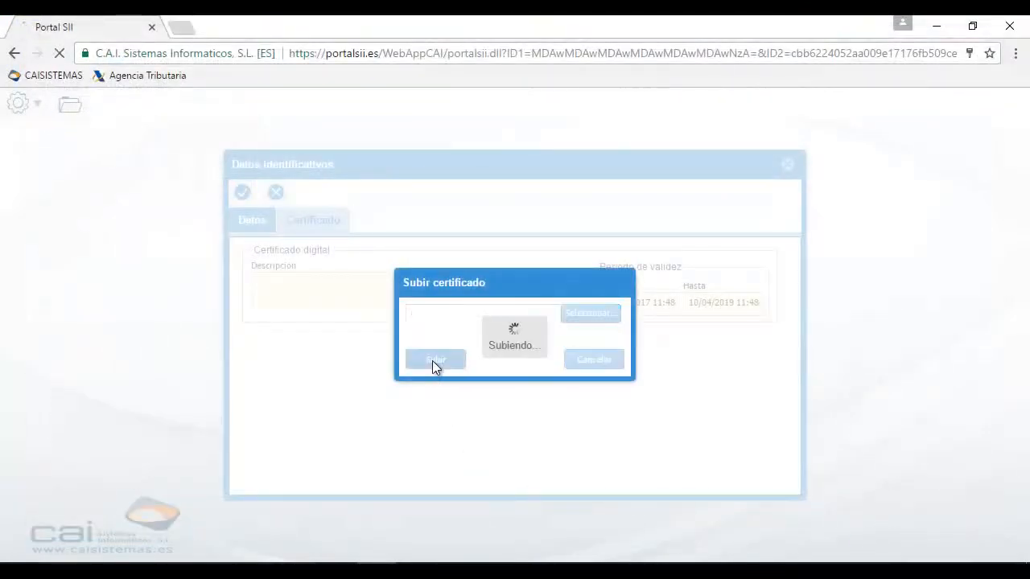
text(1234)
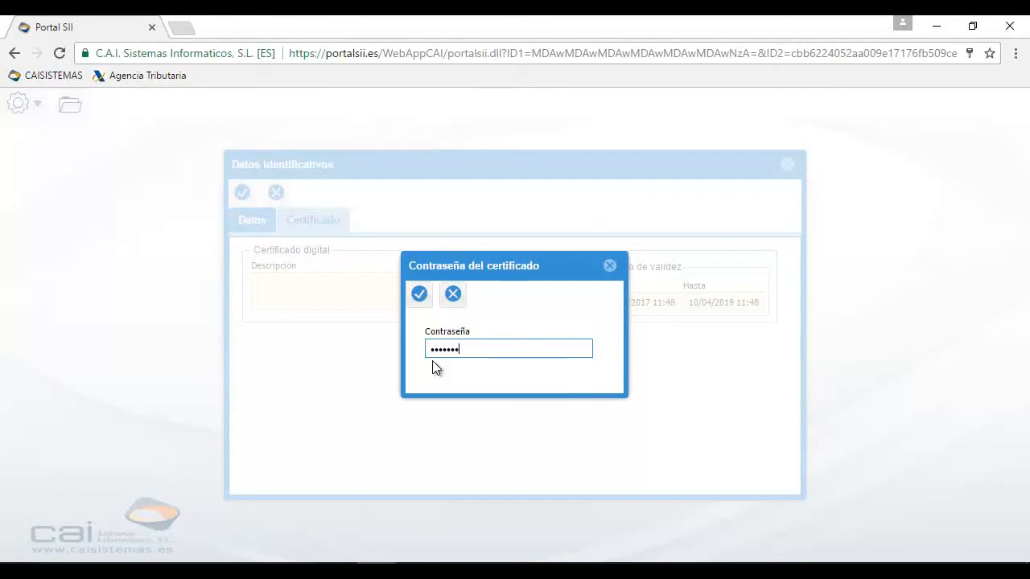
click(419, 295)
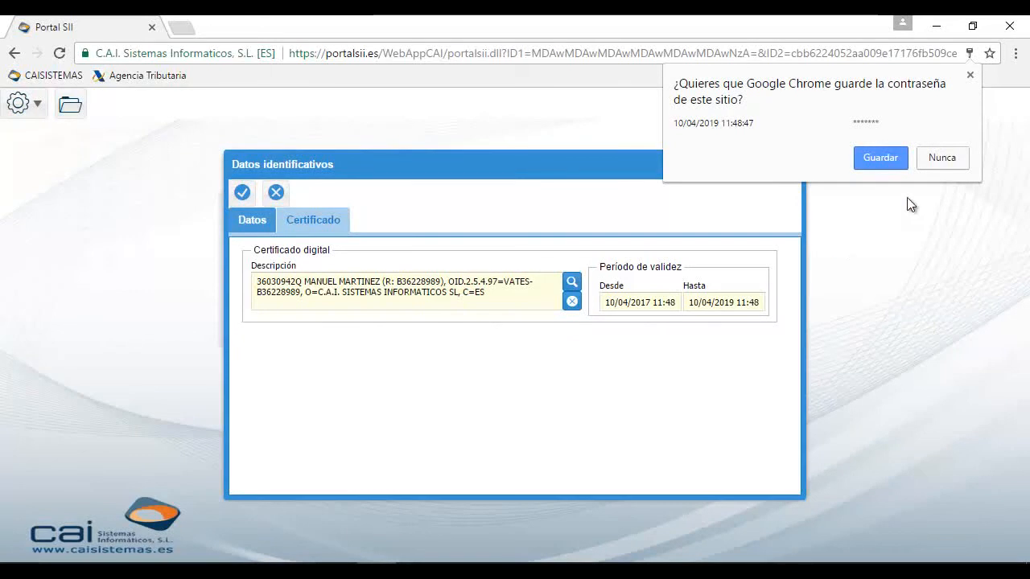
click(940, 158)
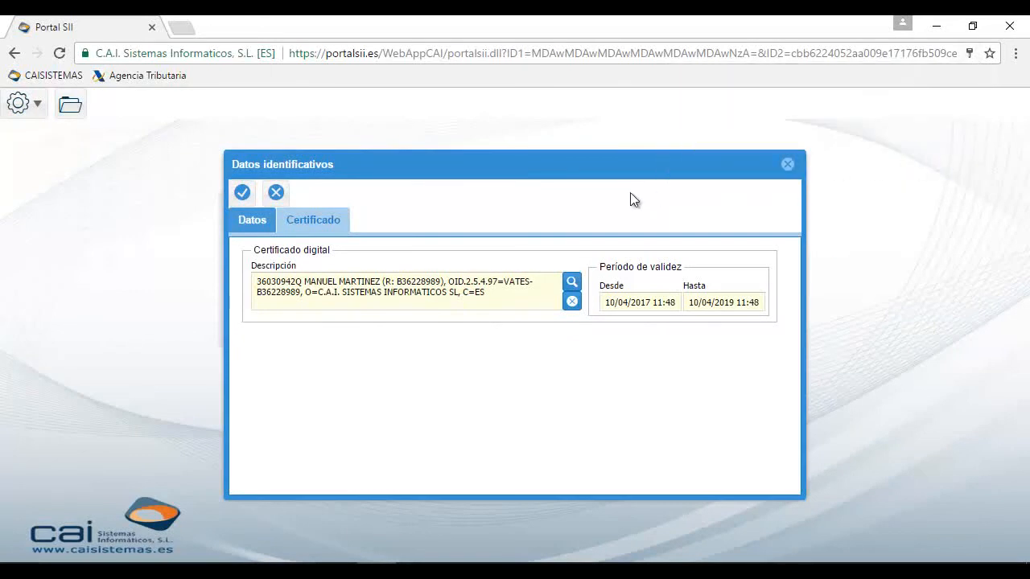
click(242, 193)
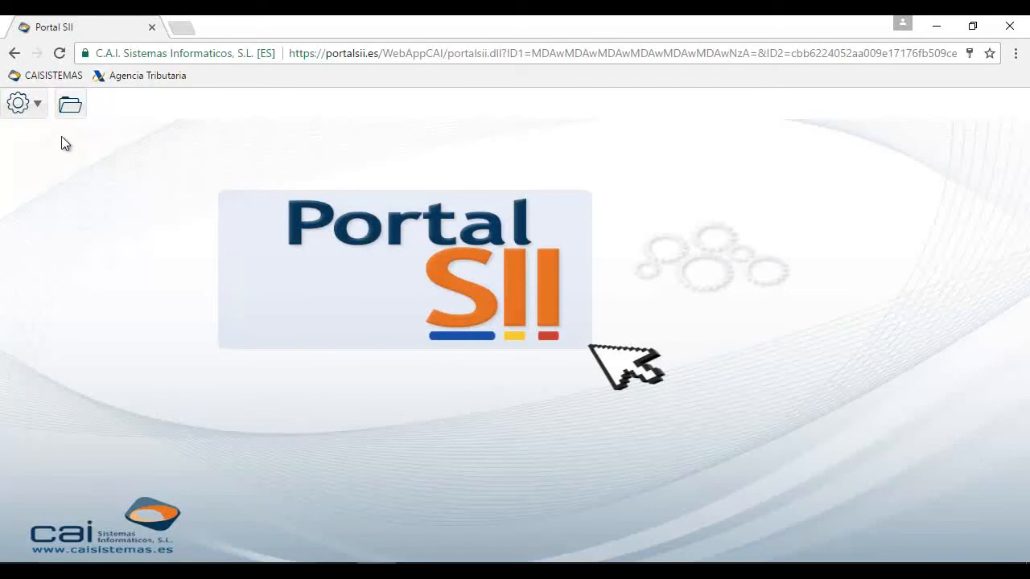
Add a new company with its NIF and the name EMPRESA PRUEBA SII, S.L
click(71, 113)
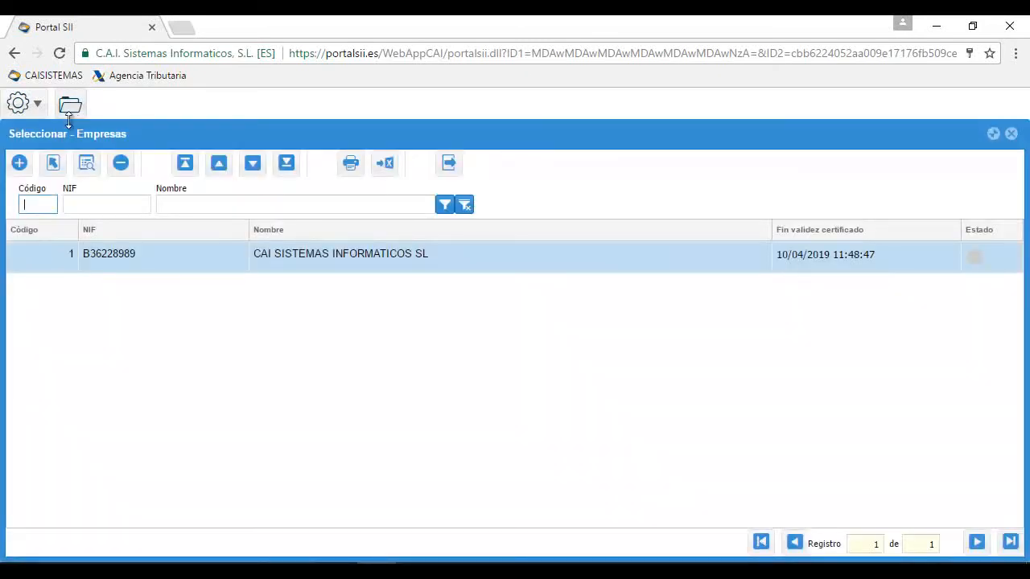
click(23, 165)
key(Tab)
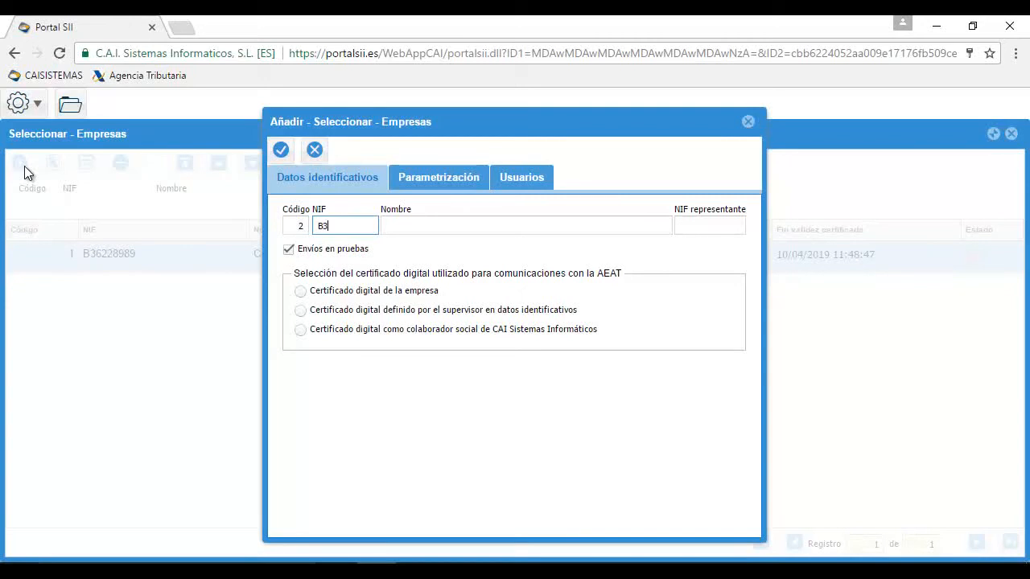
key(Tab)
text(em)
key(BackSpace)
key(BackSpace)
text(EMPRE)
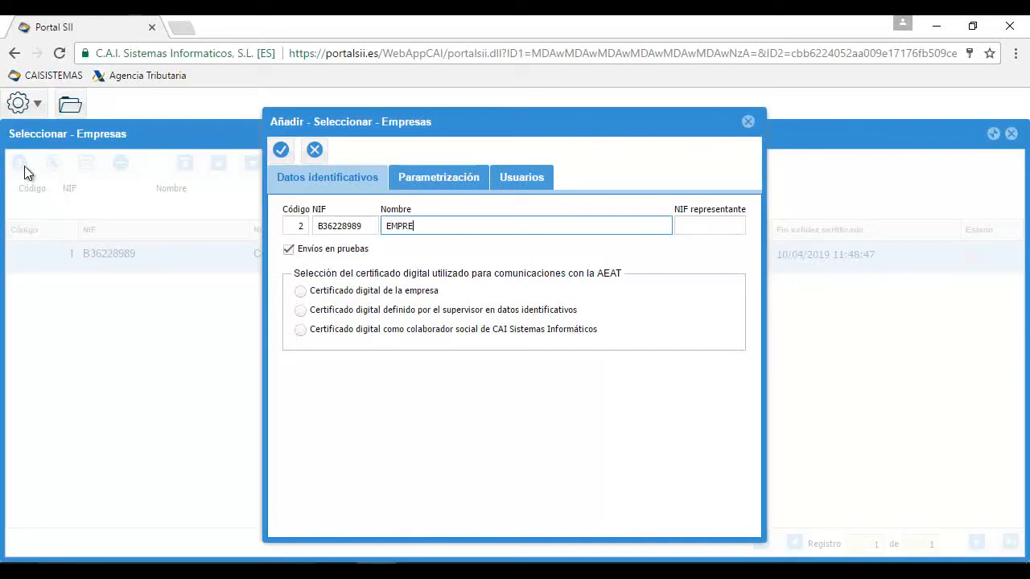
text(SA PRUEBA)
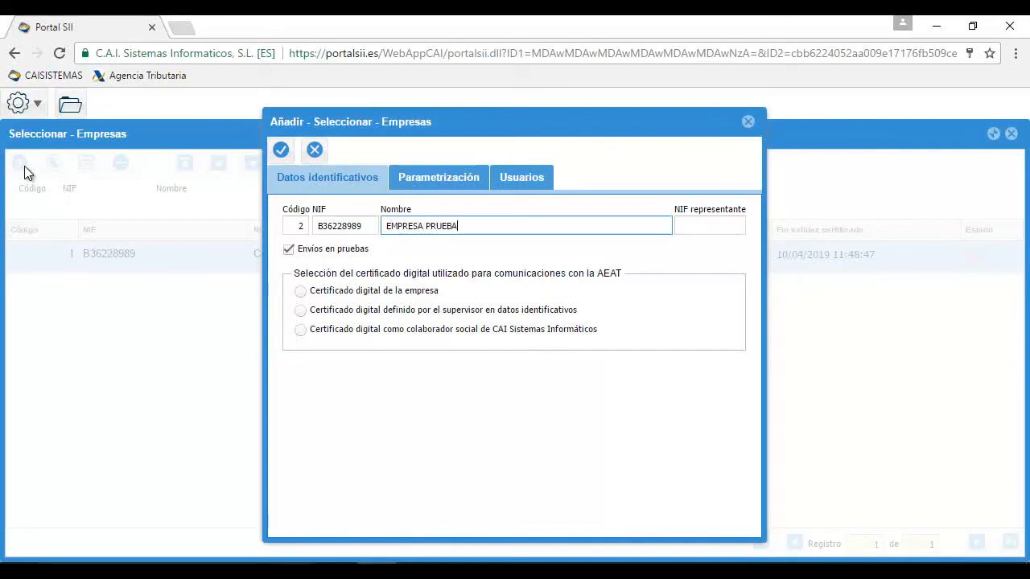
text( SII, S.L.)
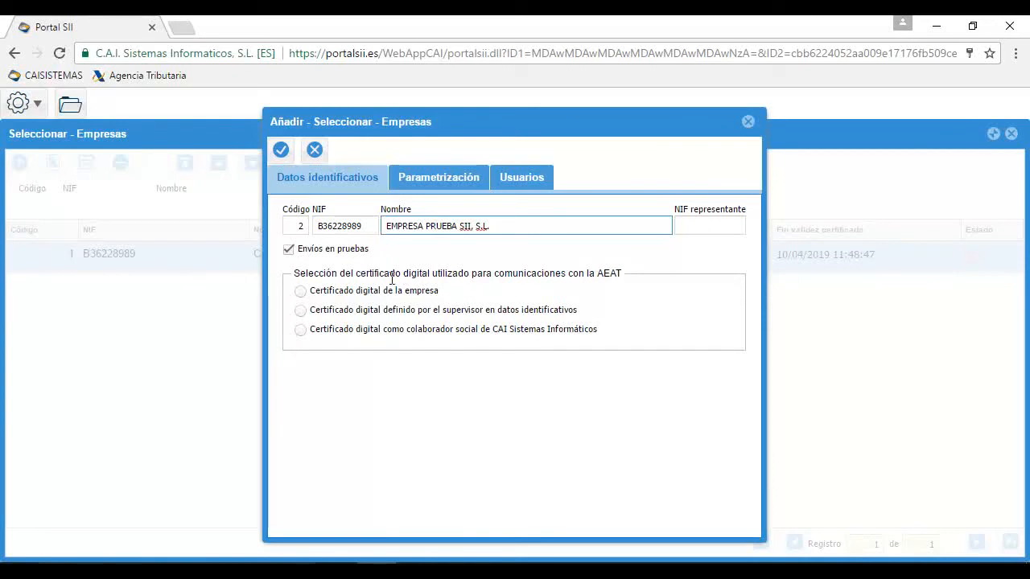
Set the company's certificate option to 'Certificado digital de la empresa'
click(303, 317)
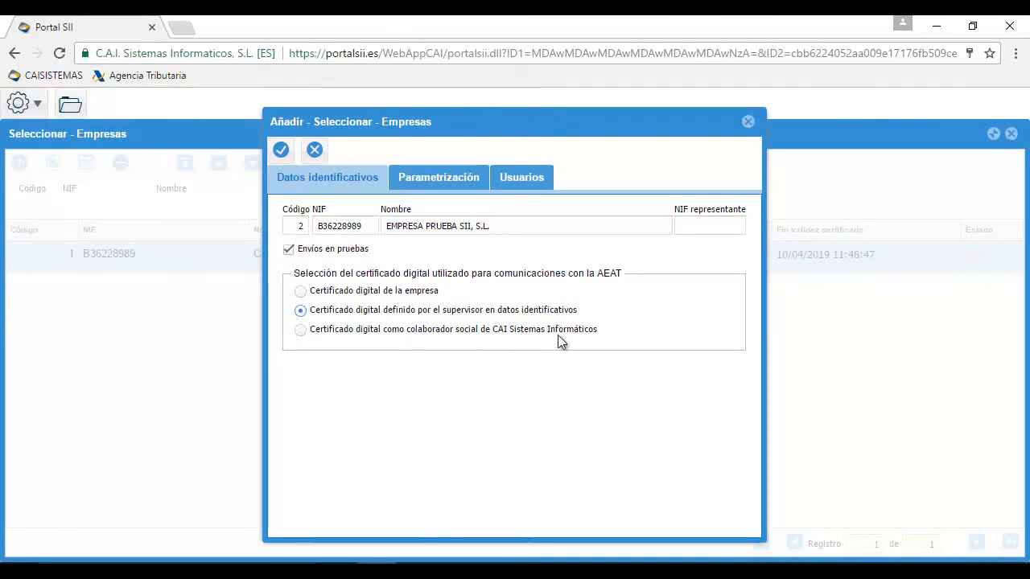
click(300, 330)
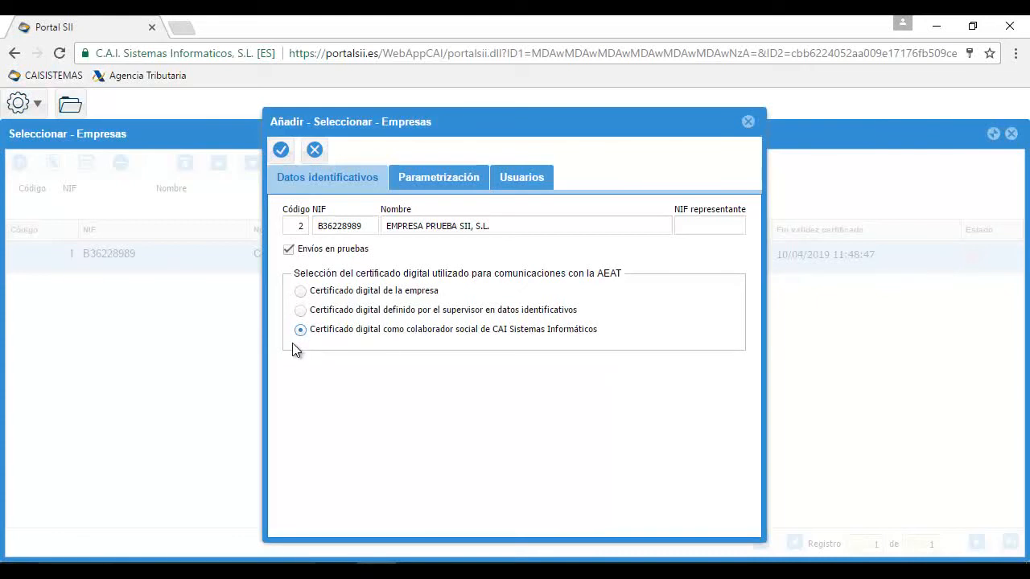
click(301, 292)
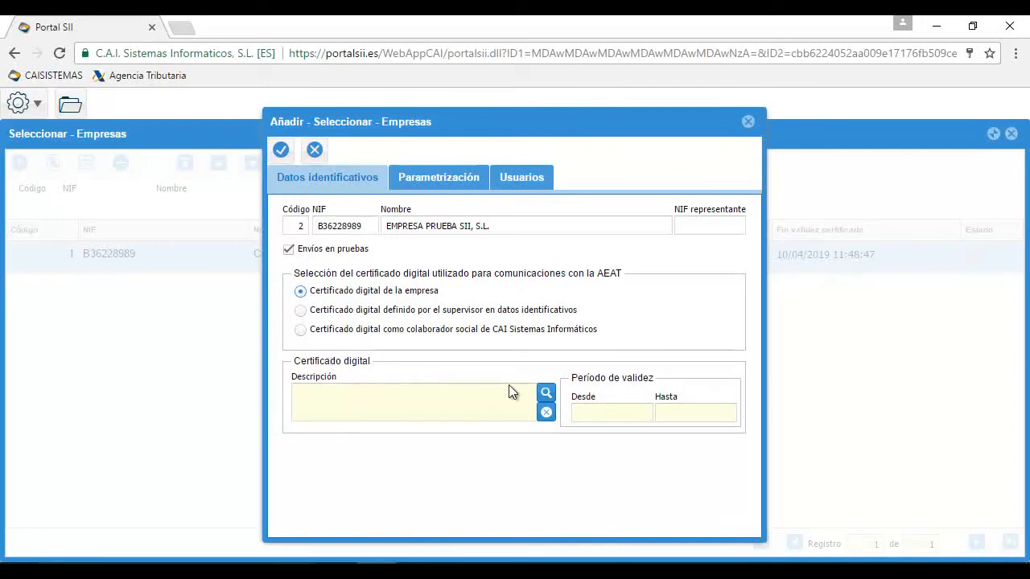
Upload firma.pfx with its password as the company certificate and save EMPRESA PRUEBA SII, S.L
click(544, 394)
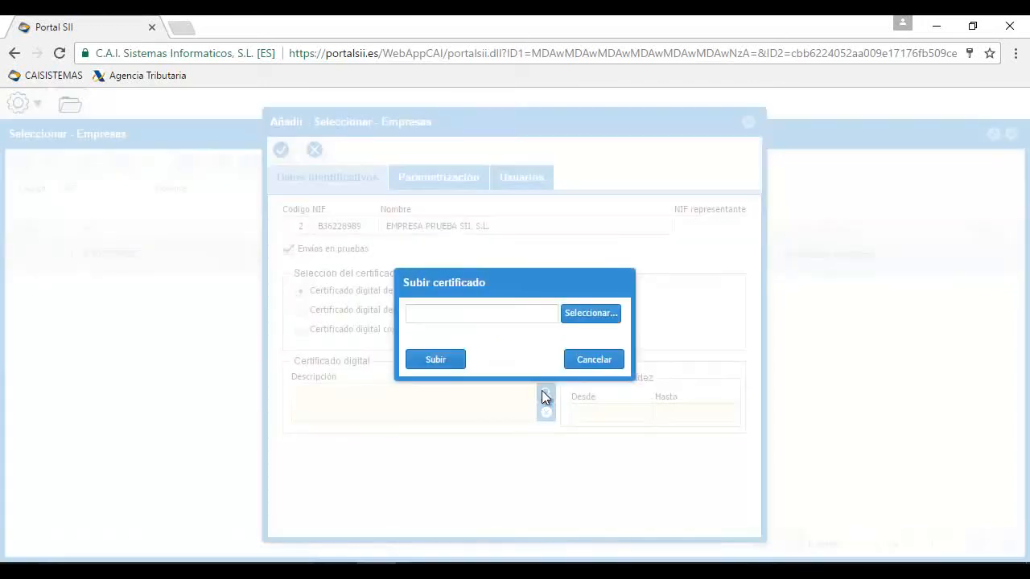
click(591, 315)
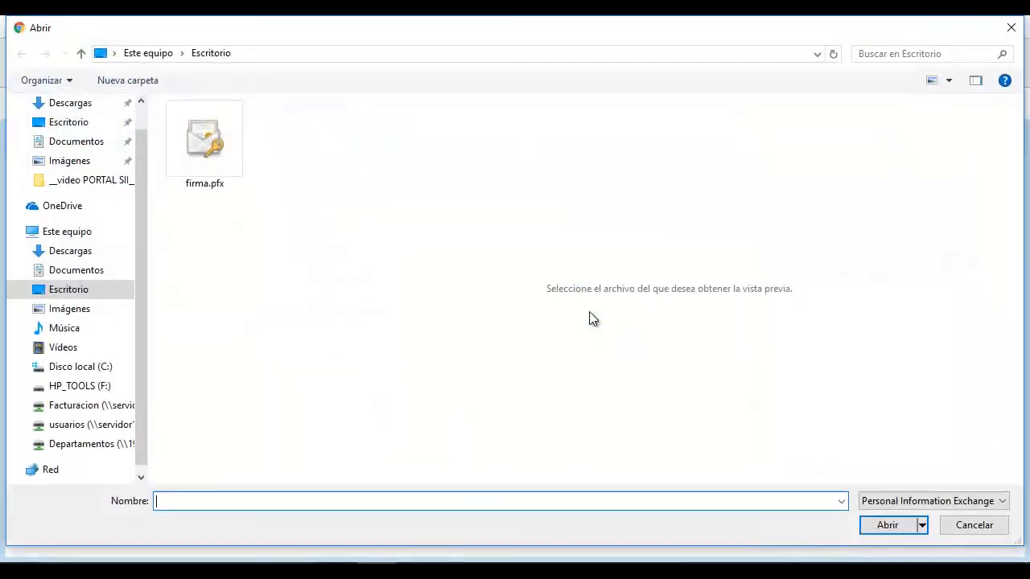
double_click(215, 155)
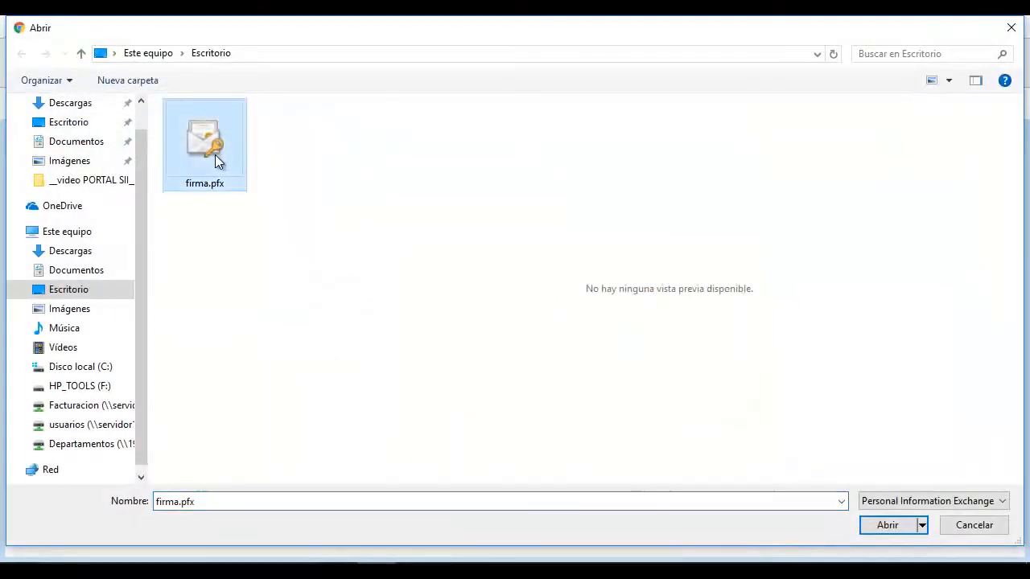
click(425, 359)
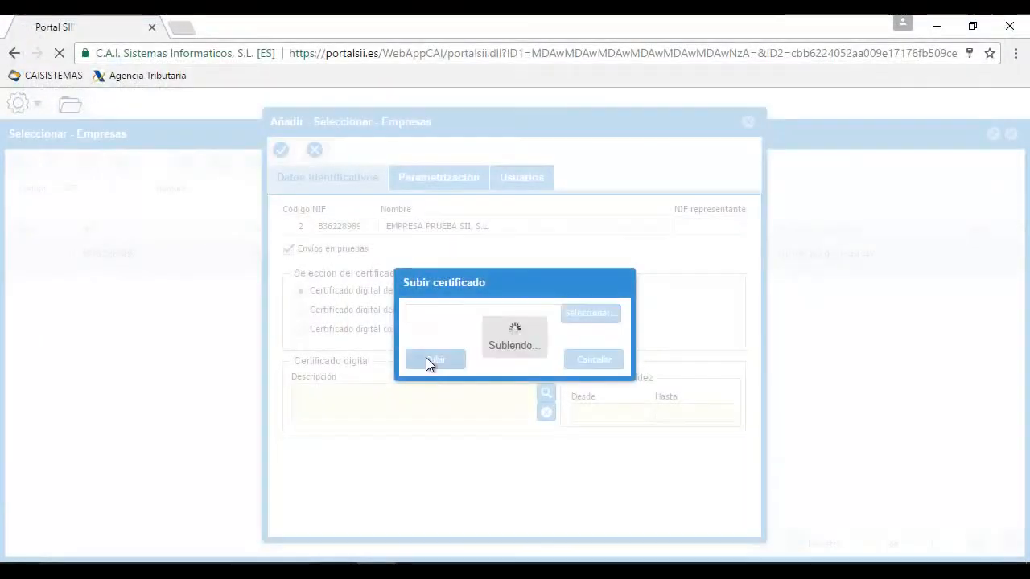
text(•••)
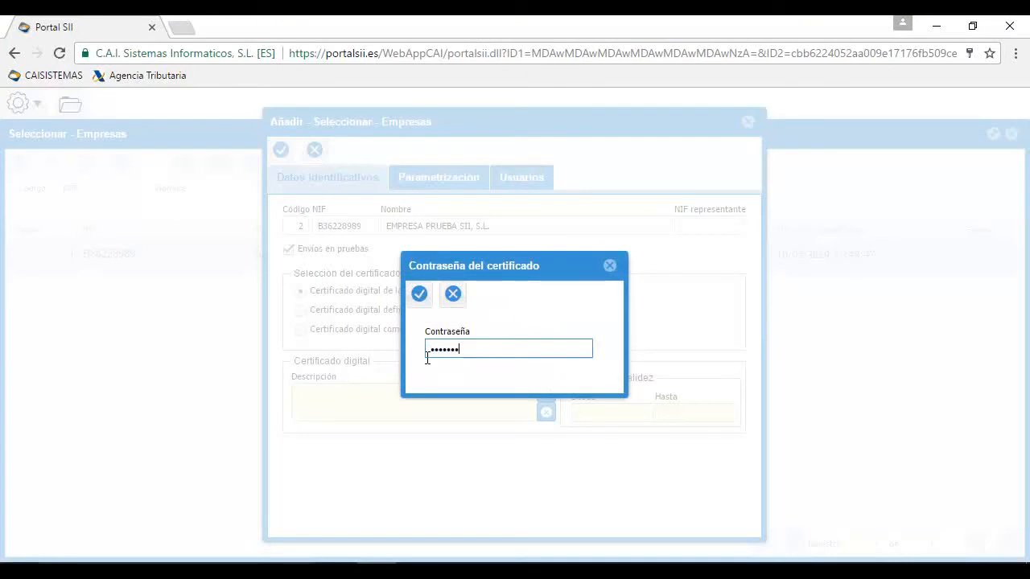
text(••••)
click(419, 295)
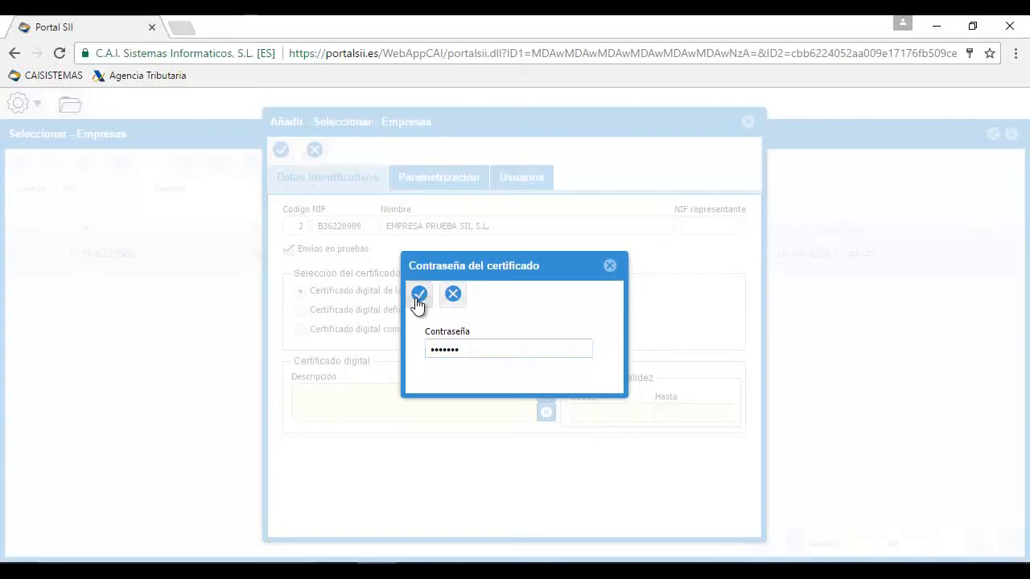
click(281, 154)
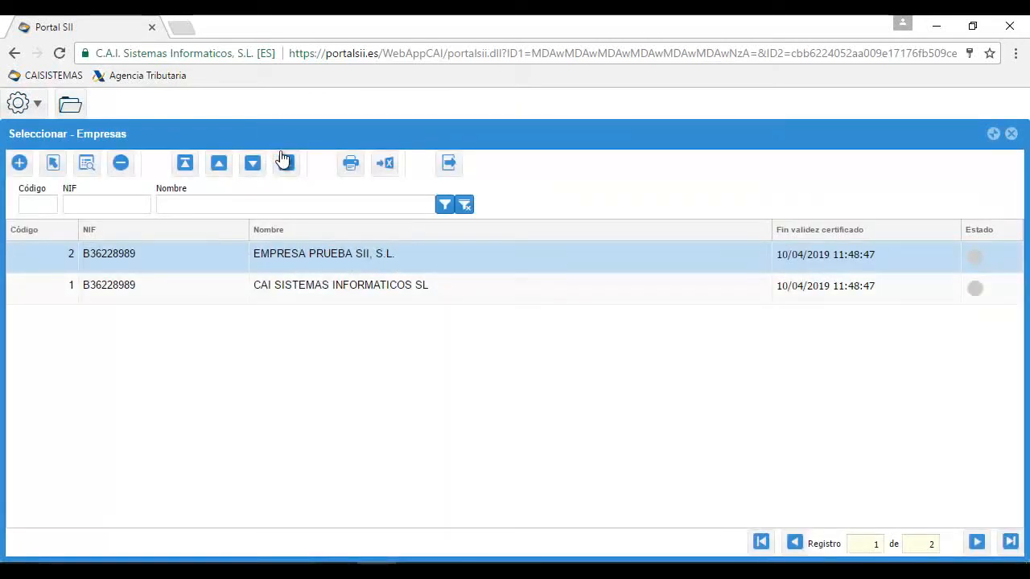
Close the Seleccionar - Empresas company list to get back to the portalsii.es home page
click(1010, 134)
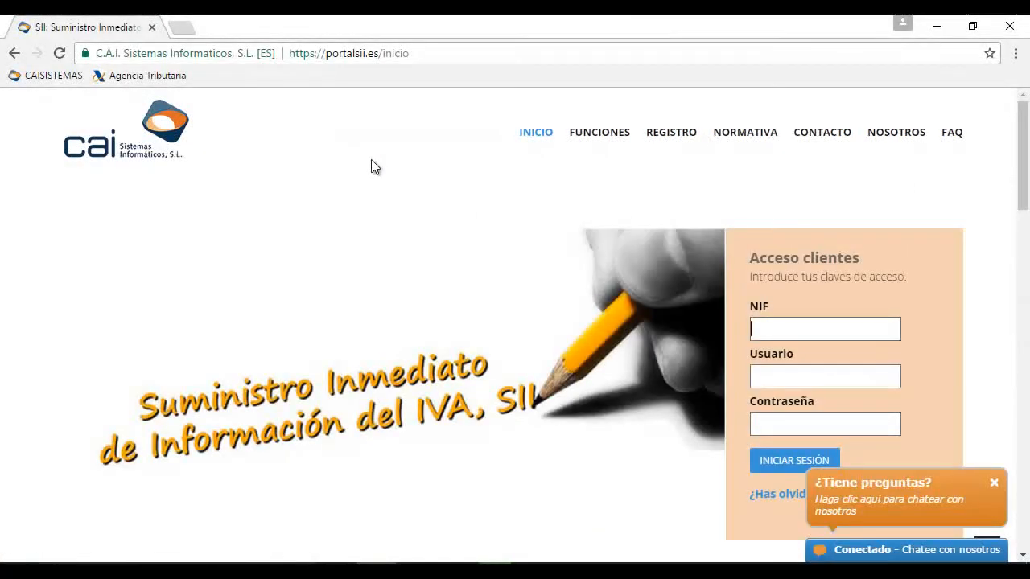
On the FAQ page, expand the issued-invoices example question and save its sample Excel link
click(957, 132)
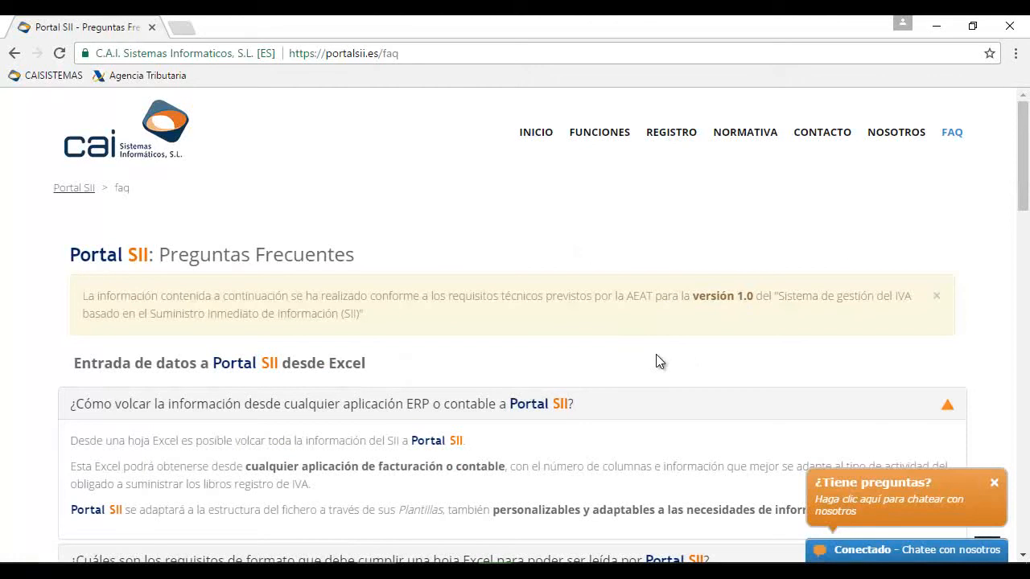
scroll(656, 362, down, 3)
scroll(656, 361, down, 1)
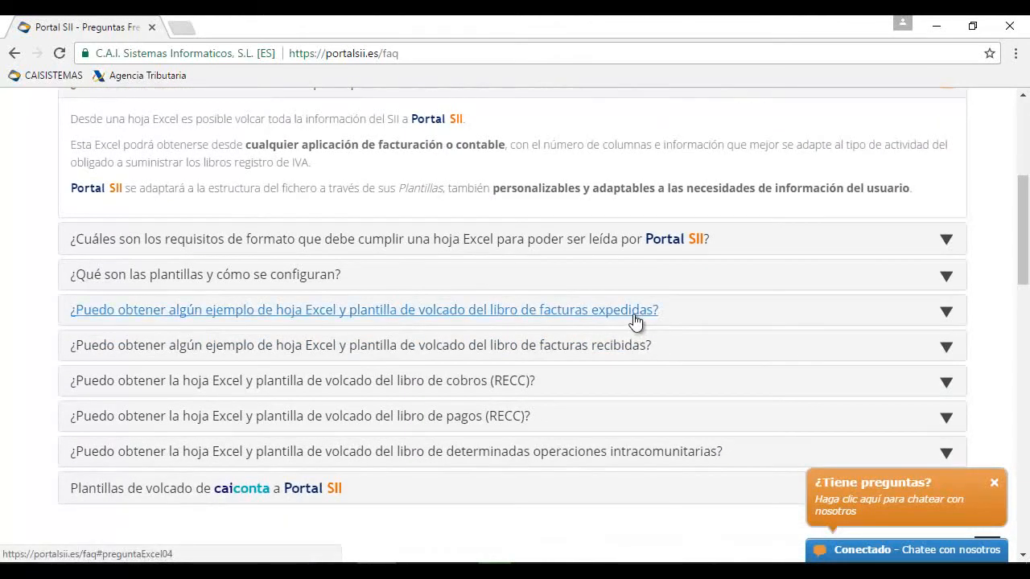
click(947, 314)
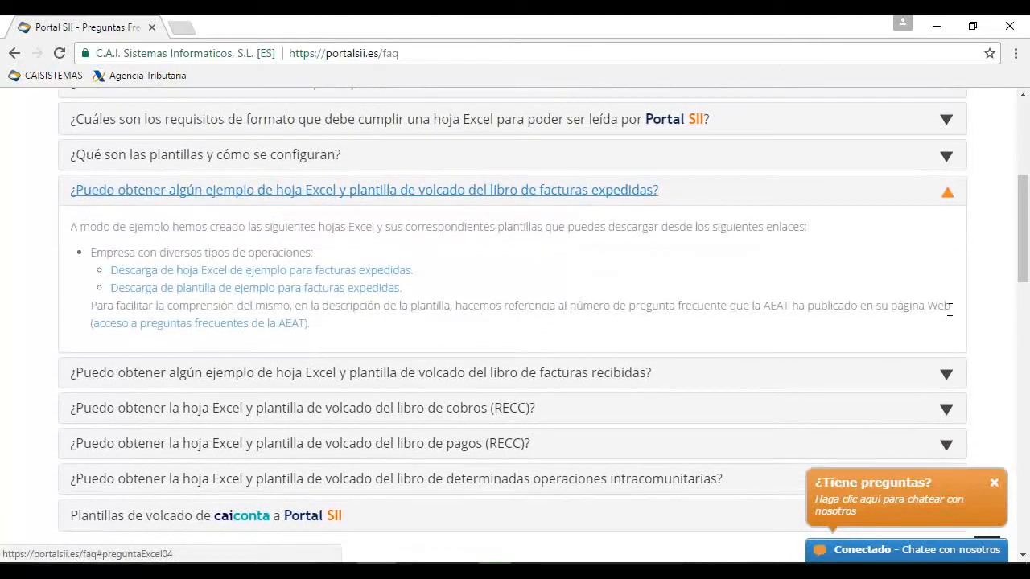
right_click(381, 276)
click(415, 350)
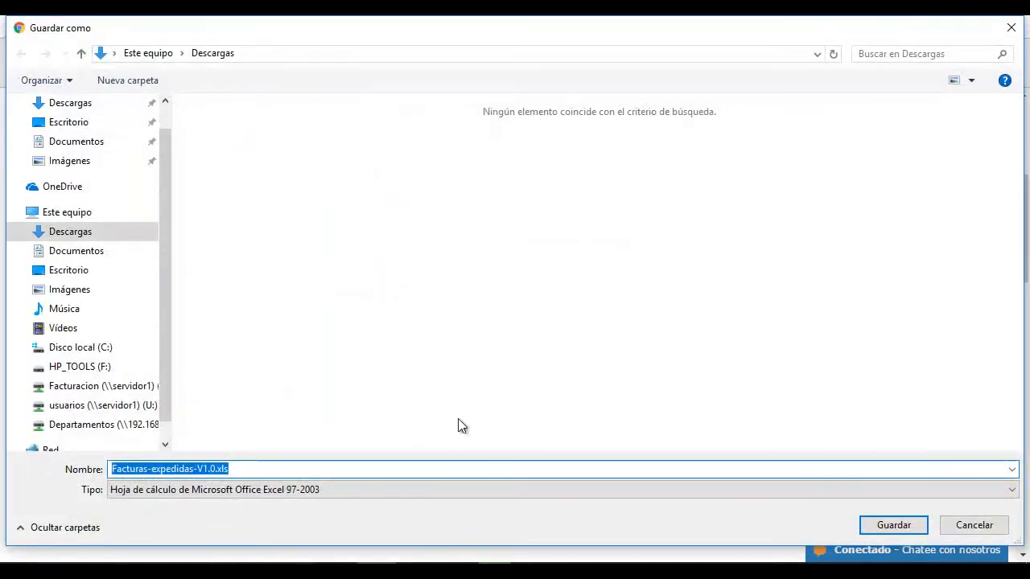
Save Facturas-expedidas-V1.0.xls and the ConfiguracionFE-V1.0.xml template to Descargas
click(880, 526)
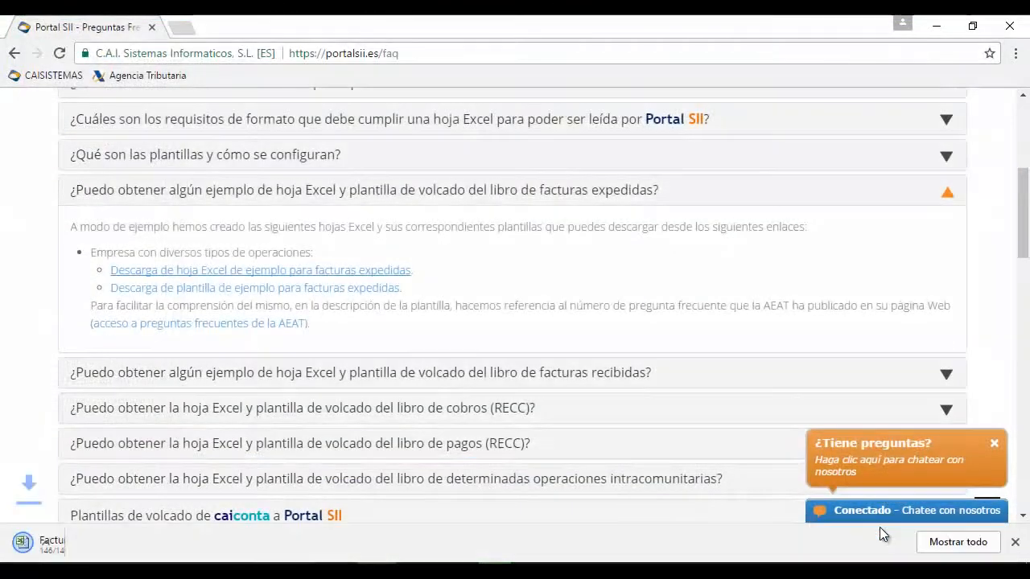
right_click(362, 295)
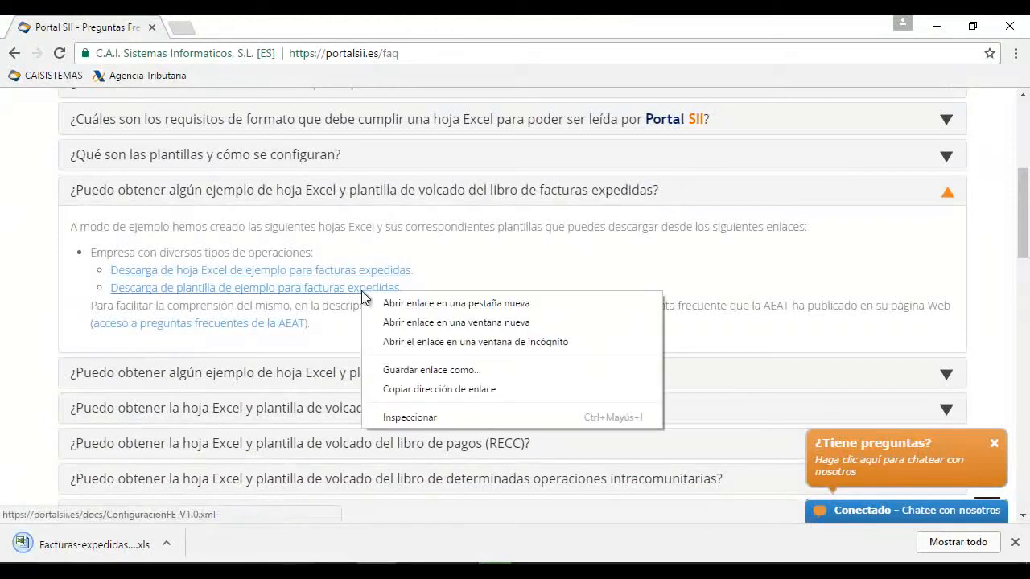
click(393, 370)
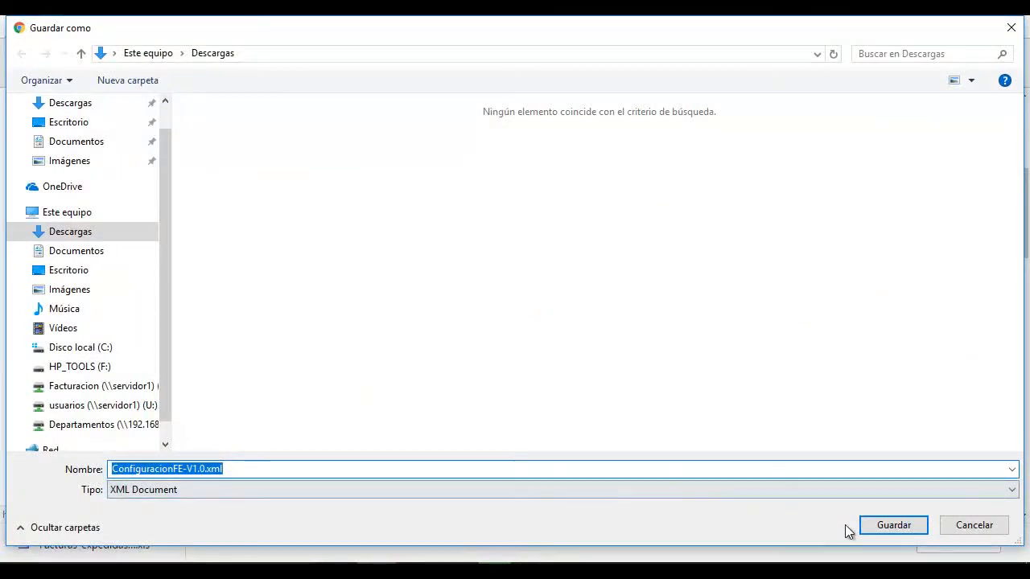
click(882, 527)
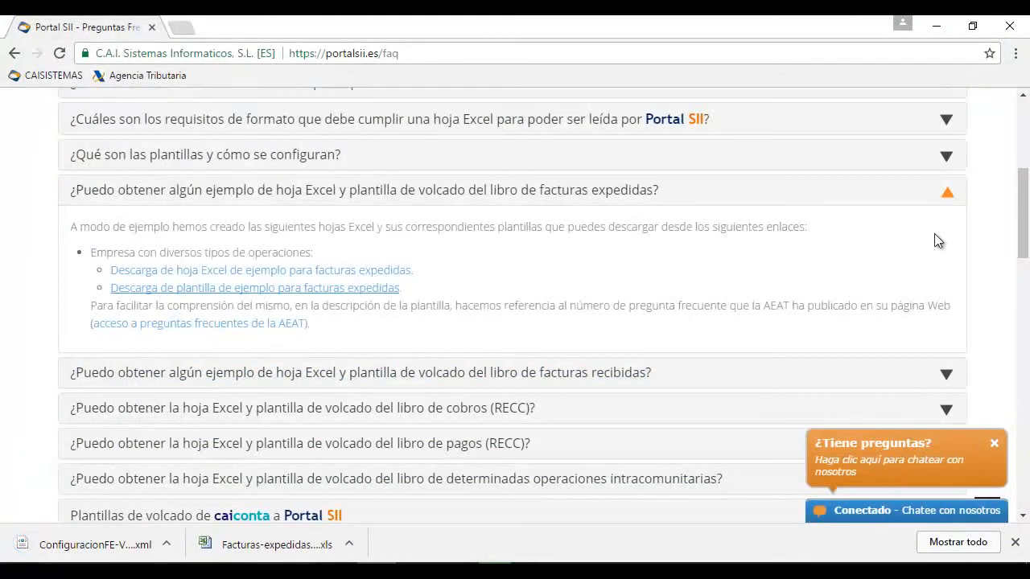
Download the received-invoices files Facturas-recibidas-V1.0.xls and ConfiguracionFR-V1.0.xml to Downloads
click(947, 194)
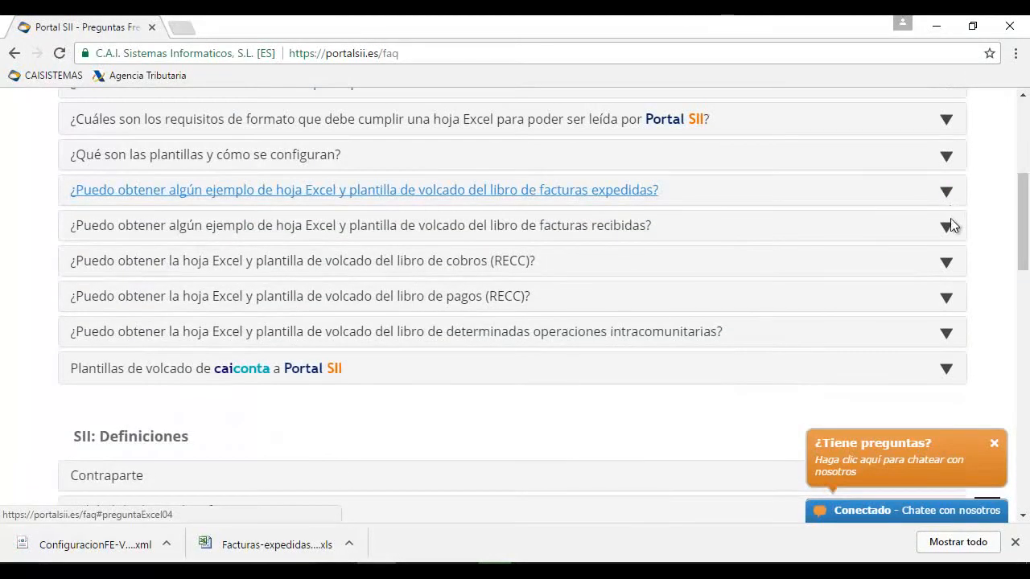
click(950, 233)
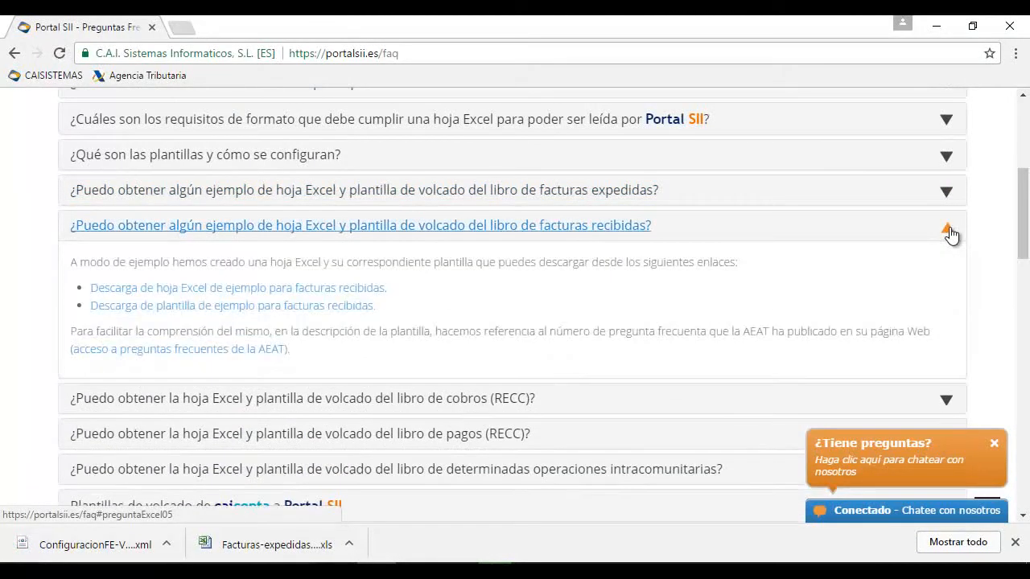
right_click(328, 290)
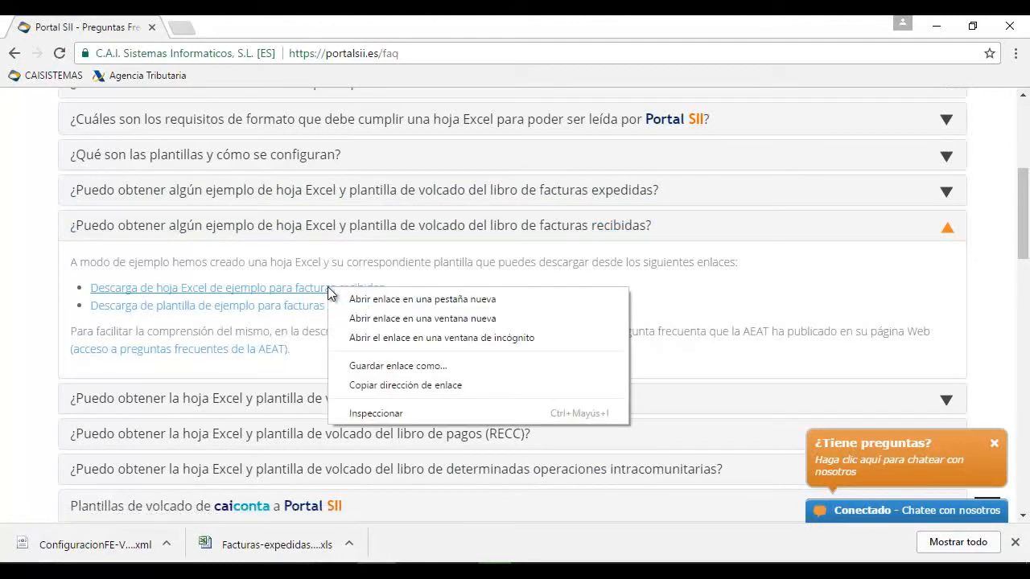
click(359, 366)
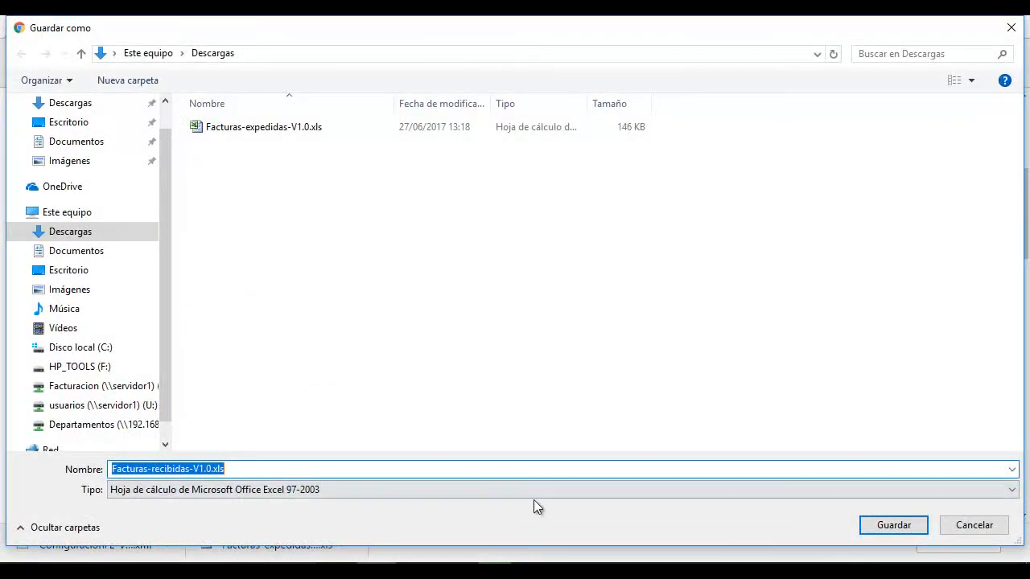
click(874, 527)
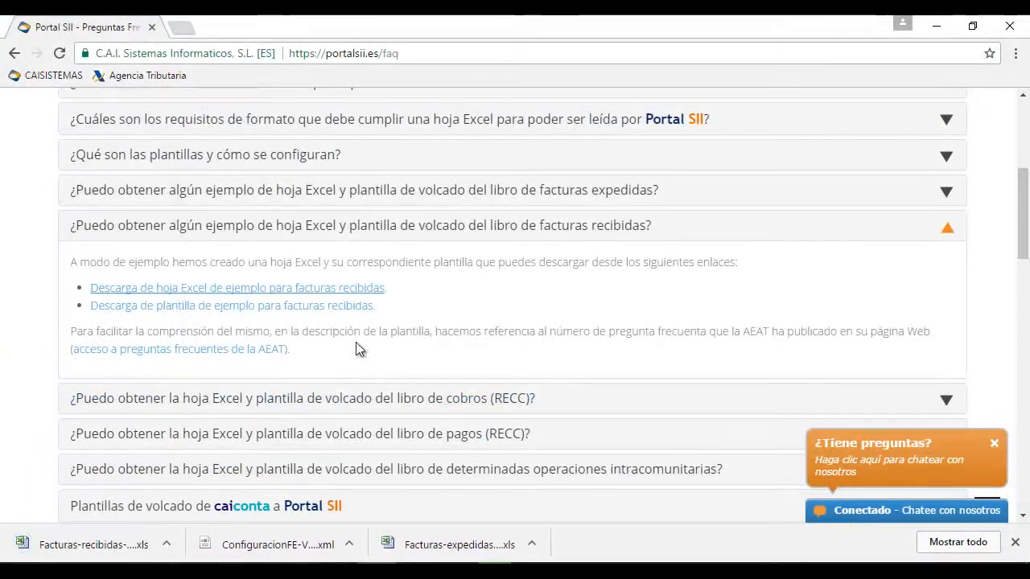
right_click(347, 310)
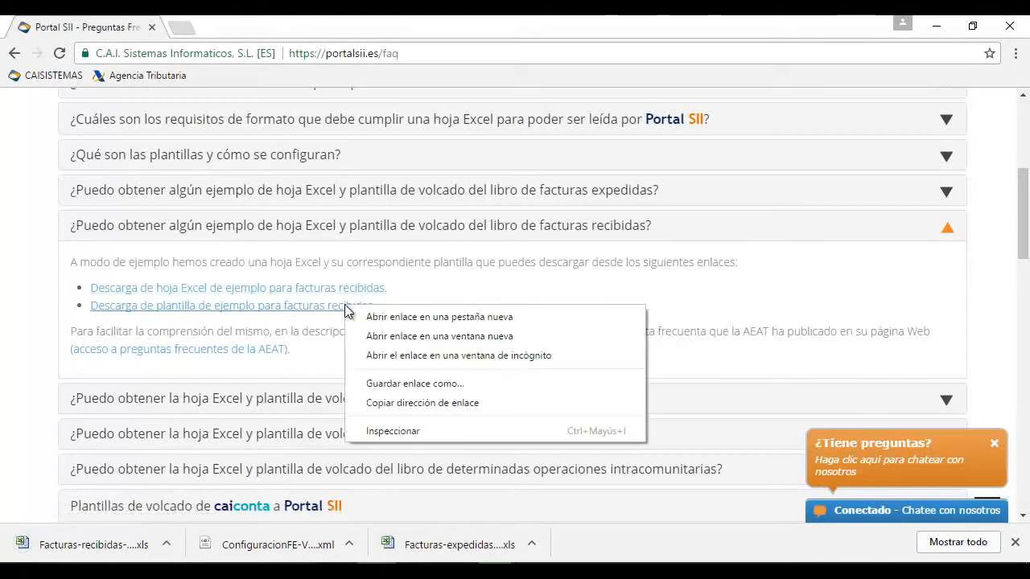
click(394, 383)
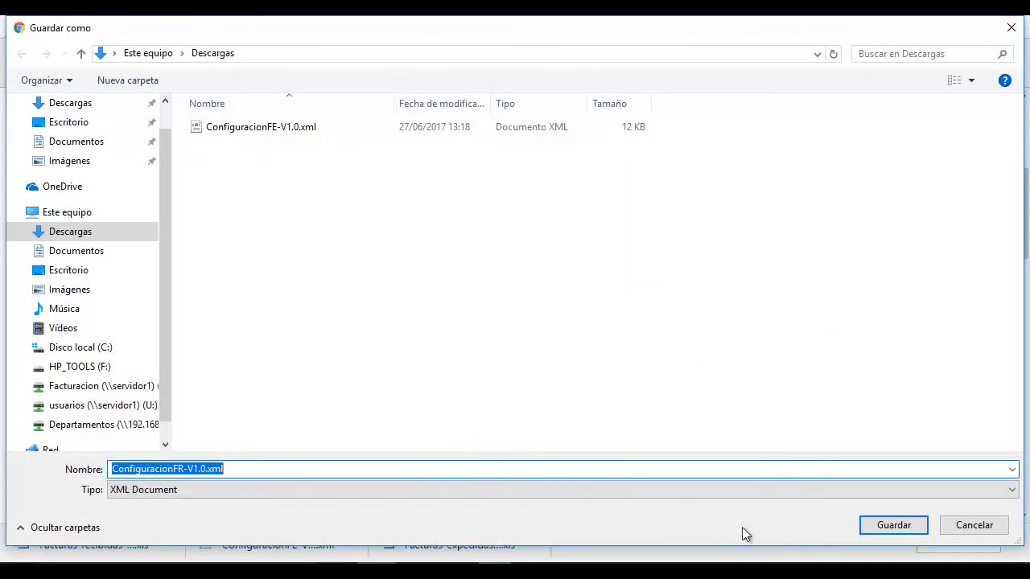
click(872, 525)
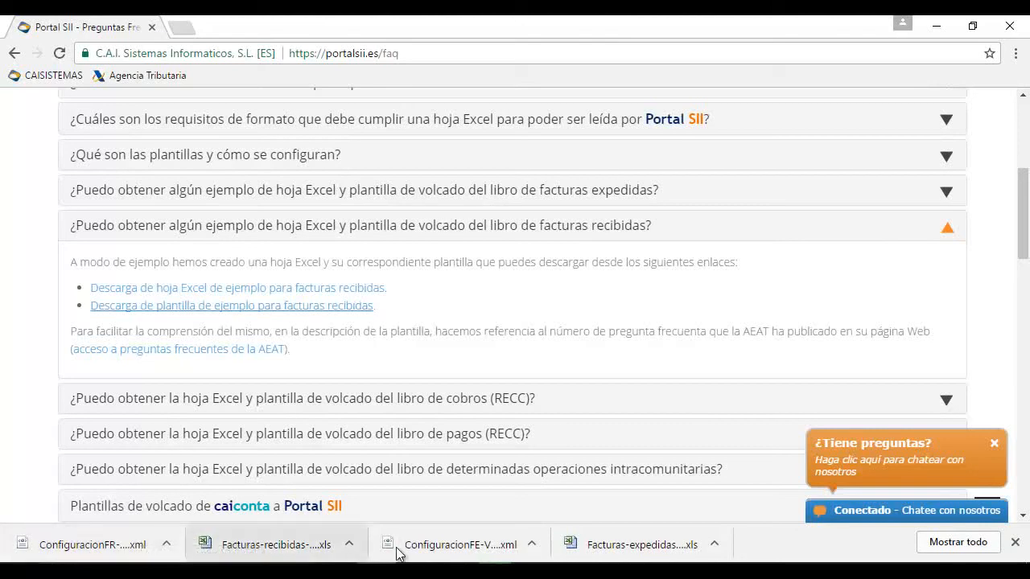
click(712, 544)
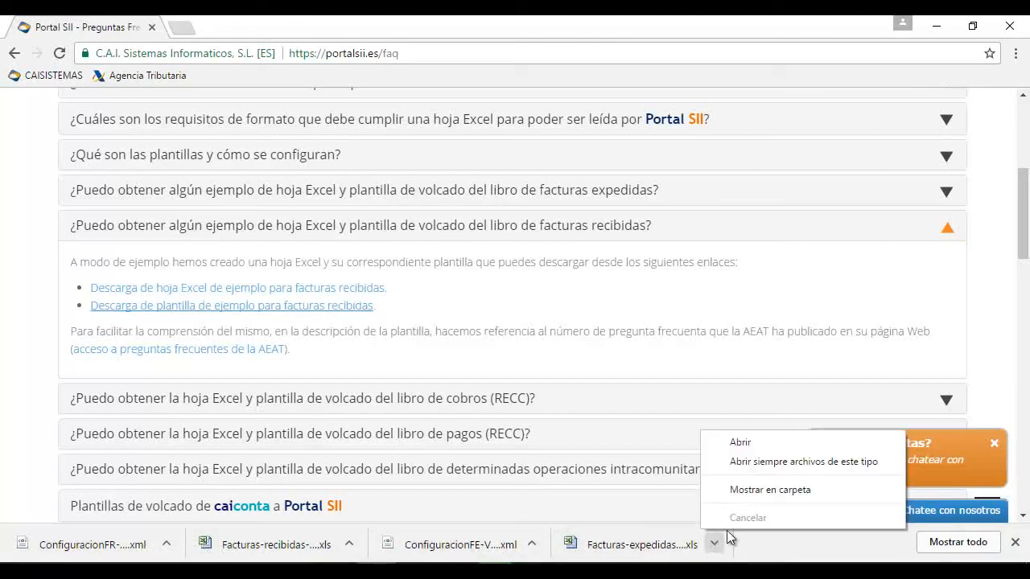
click(746, 444)
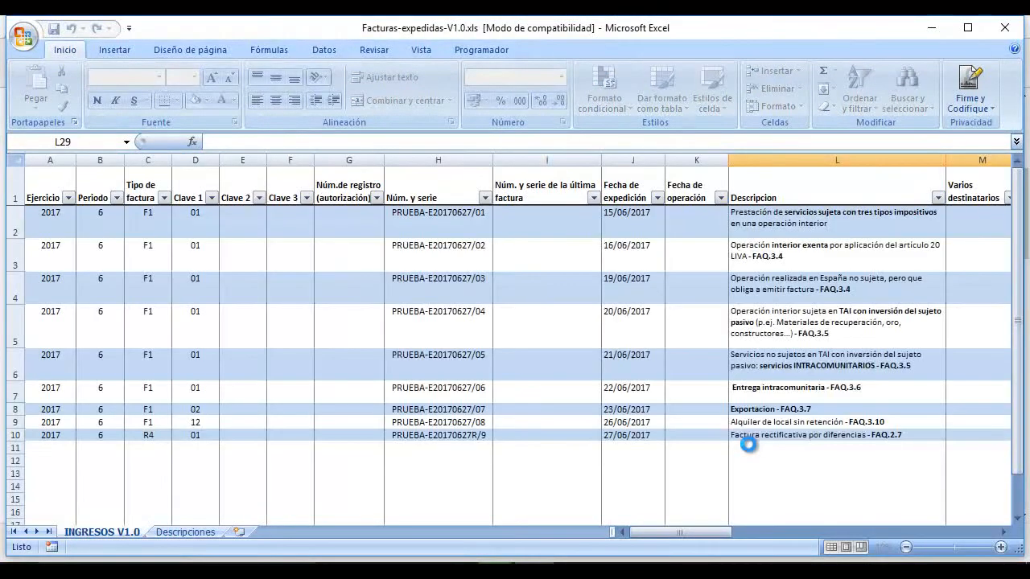
mouse_move(646, 531)
mouse_down()
mouse_move(721, 529)
mouse_move(645, 538)
mouse_up()
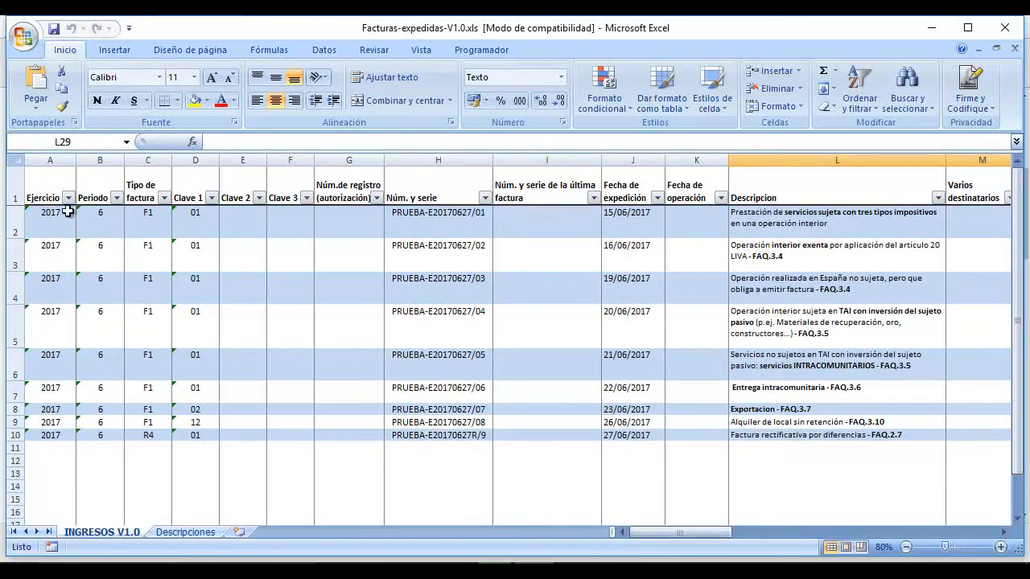
click(50, 192)
click(96, 188)
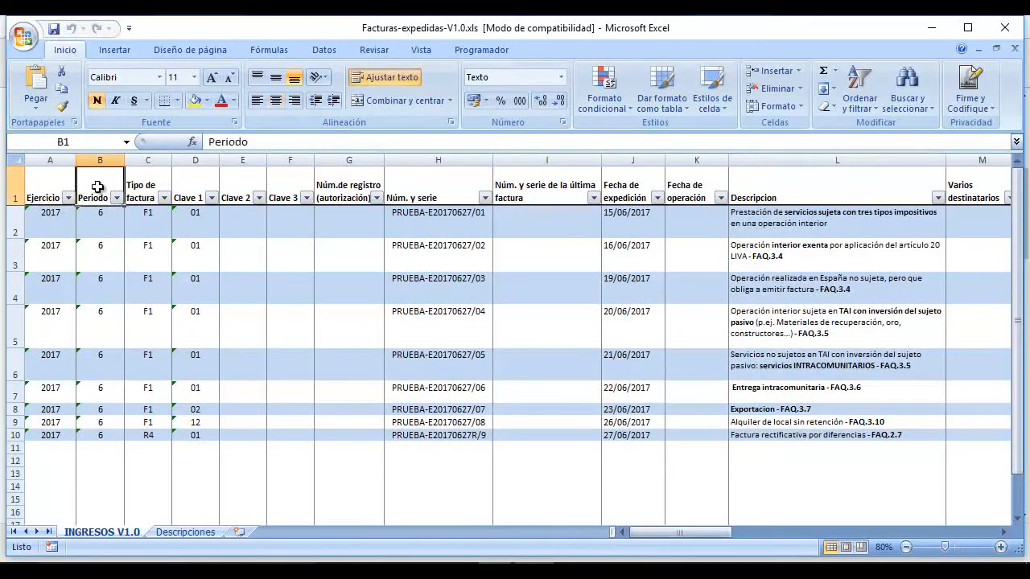
click(144, 187)
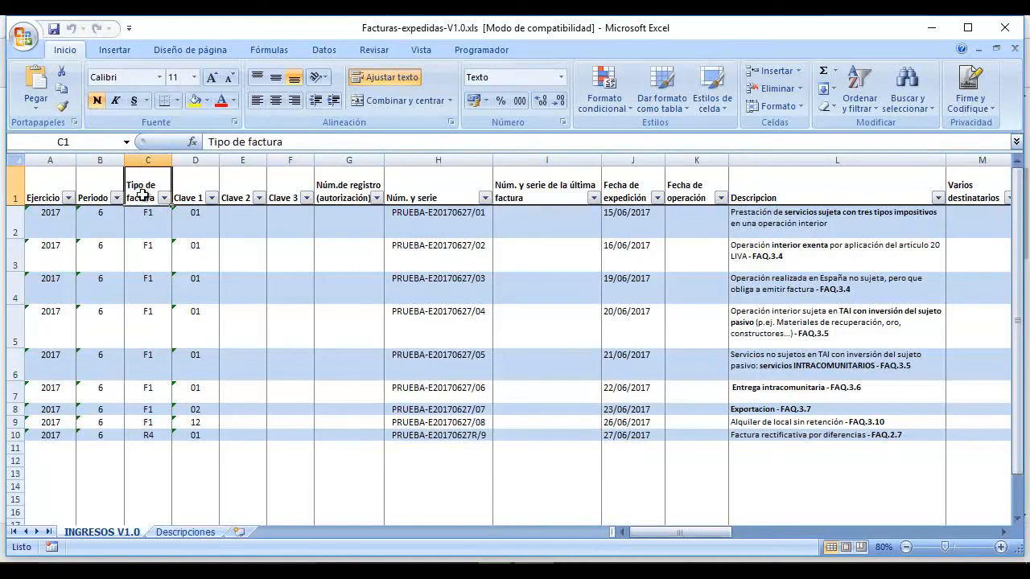
click(194, 533)
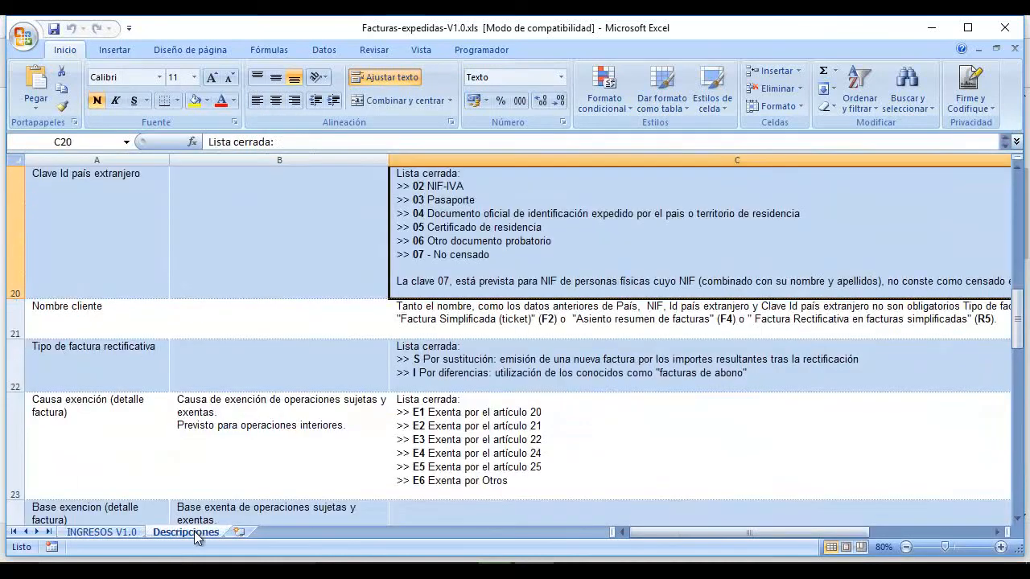
scroll(85, 386, up, 7)
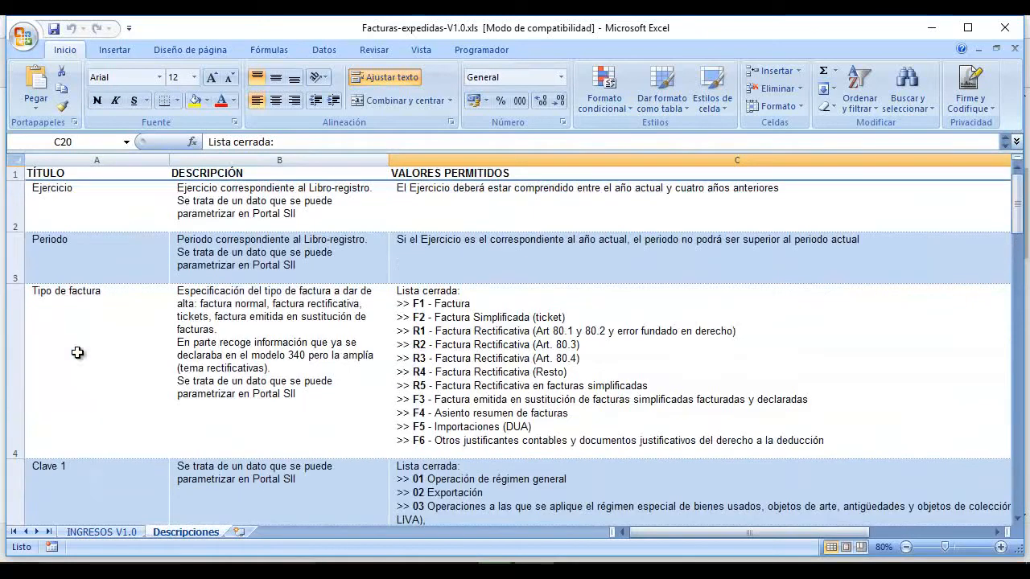
click(78, 209)
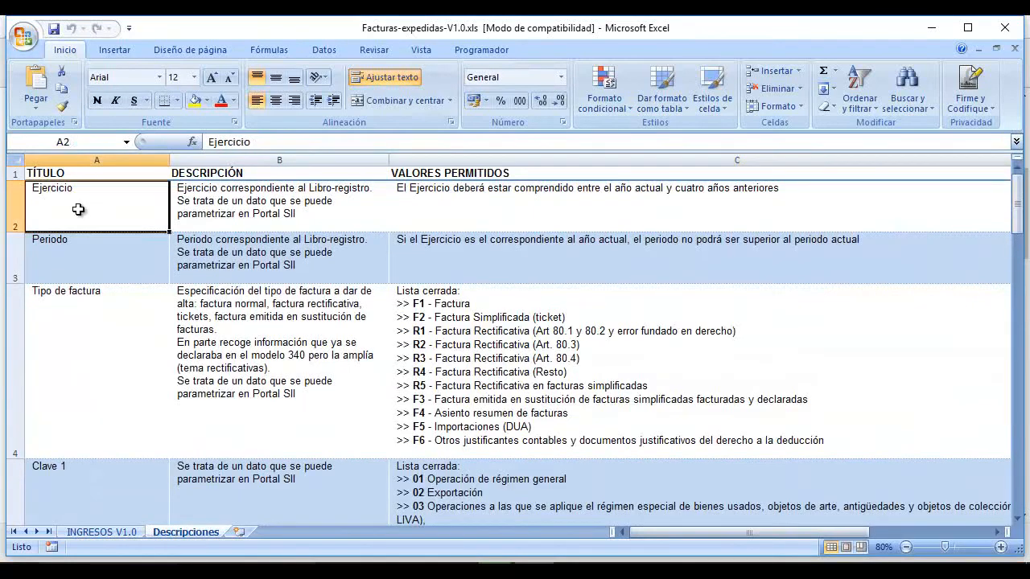
click(80, 250)
click(86, 326)
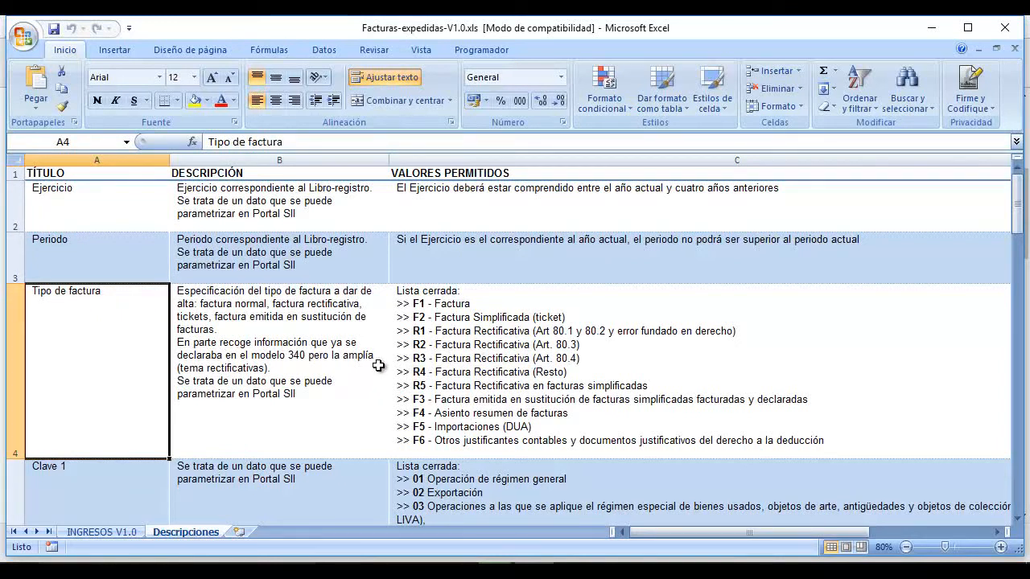
click(1005, 28)
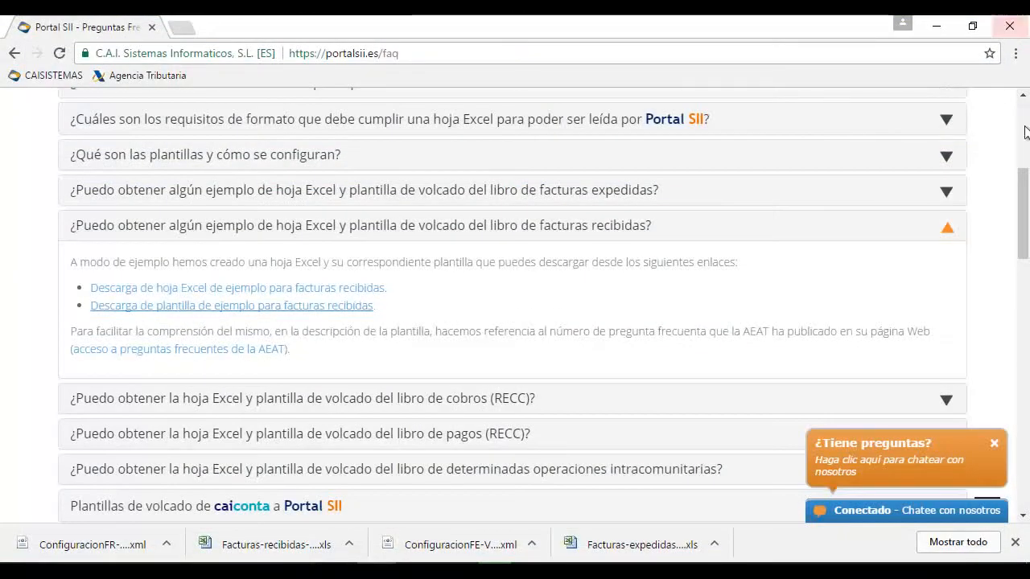
From the home page, dismiss the chat popup and log in with the company's NIF, user and password
drag(1023, 180, 1024, 115)
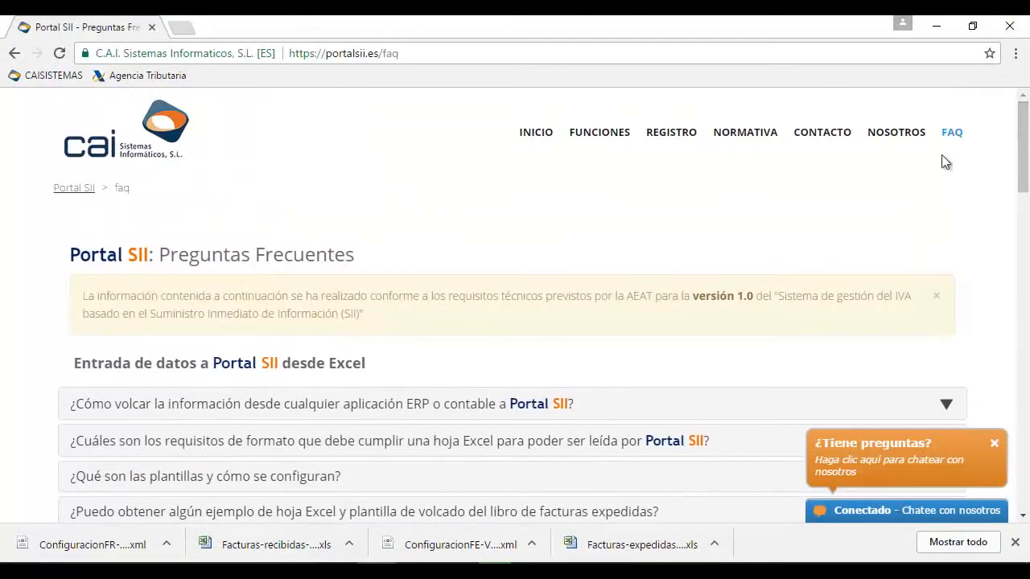
click(535, 132)
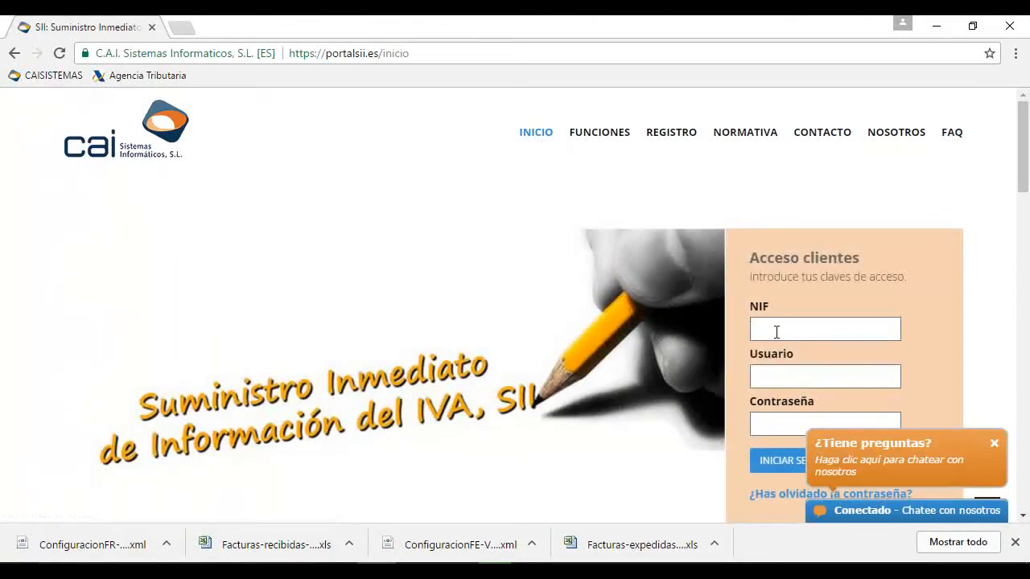
click(994, 443)
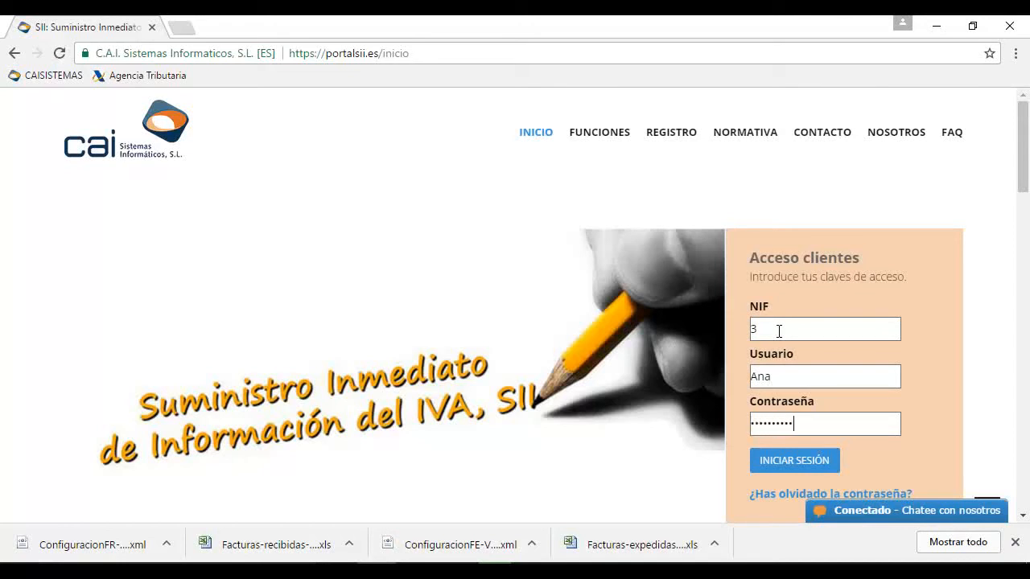
click(789, 467)
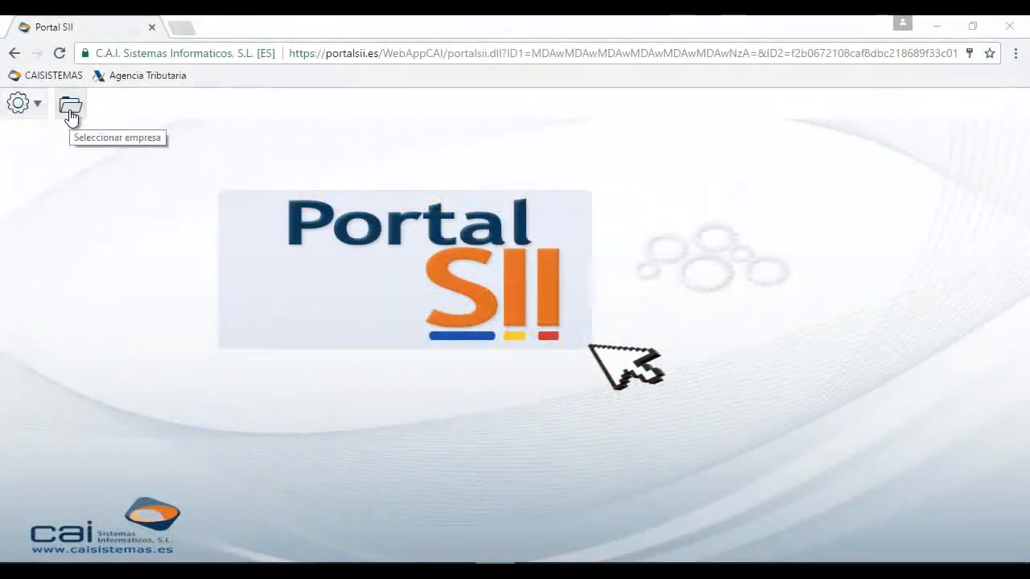
Select EMPRESA PRUEBA SII, S.L. as the working company and open Entrada datos
click(70, 113)
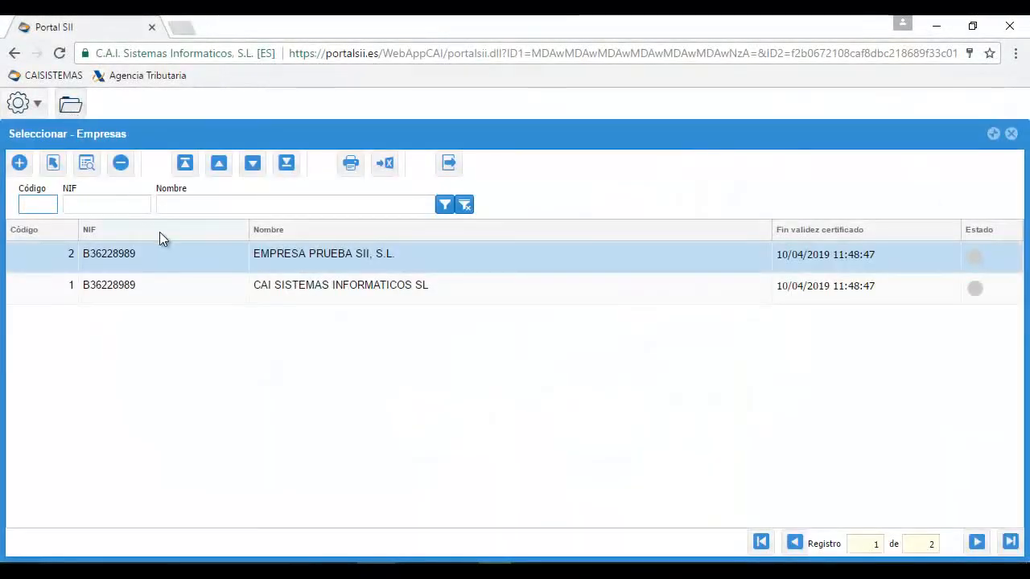
double_click(389, 259)
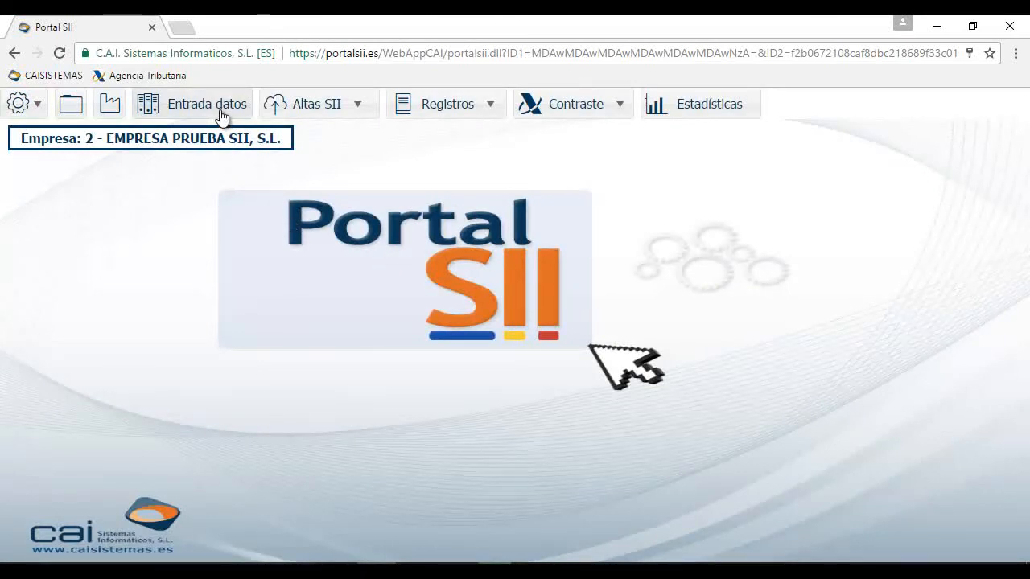
click(222, 118)
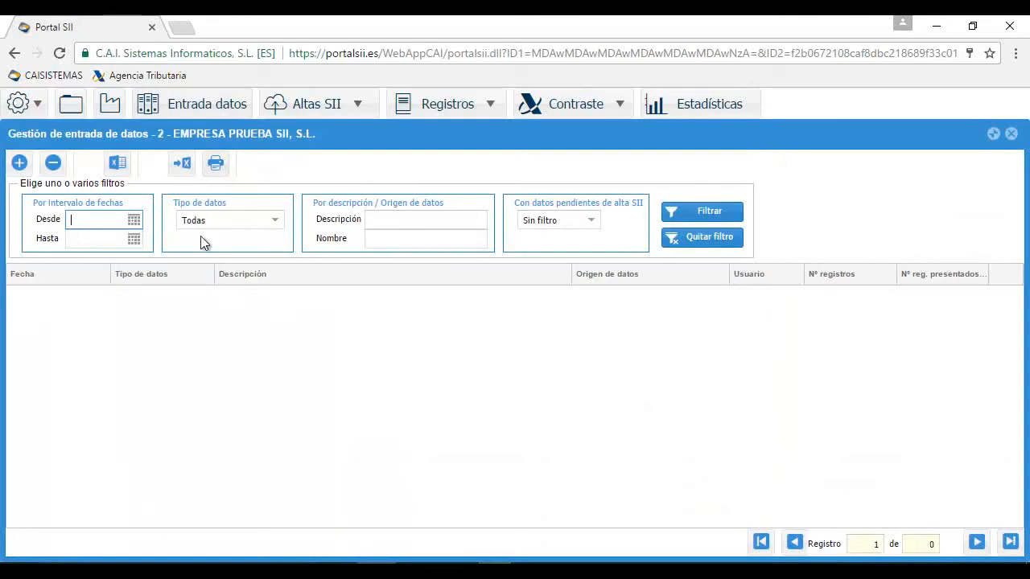
Open the Excel import configuration for the Facturas expedidas data type
click(118, 165)
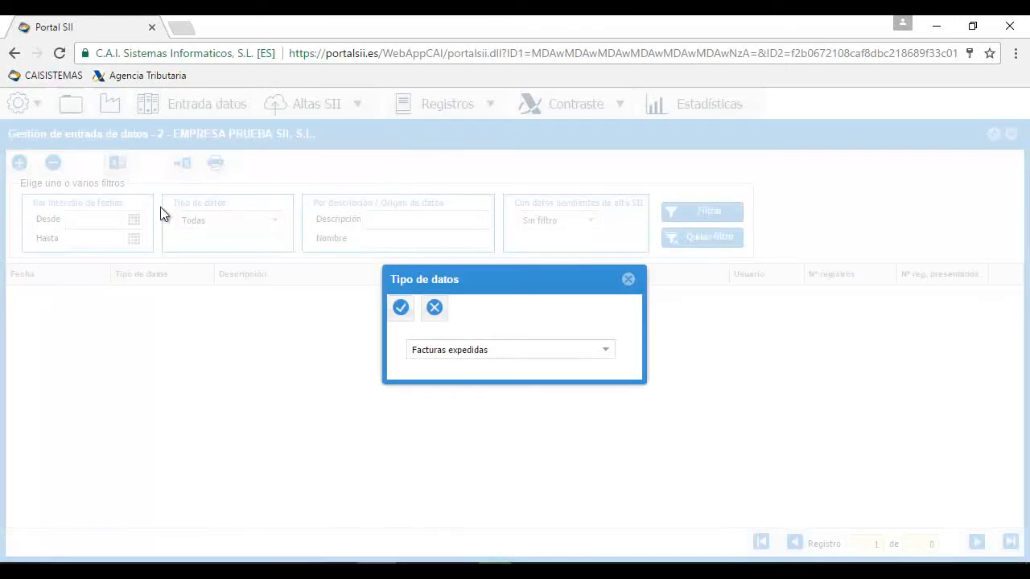
click(606, 351)
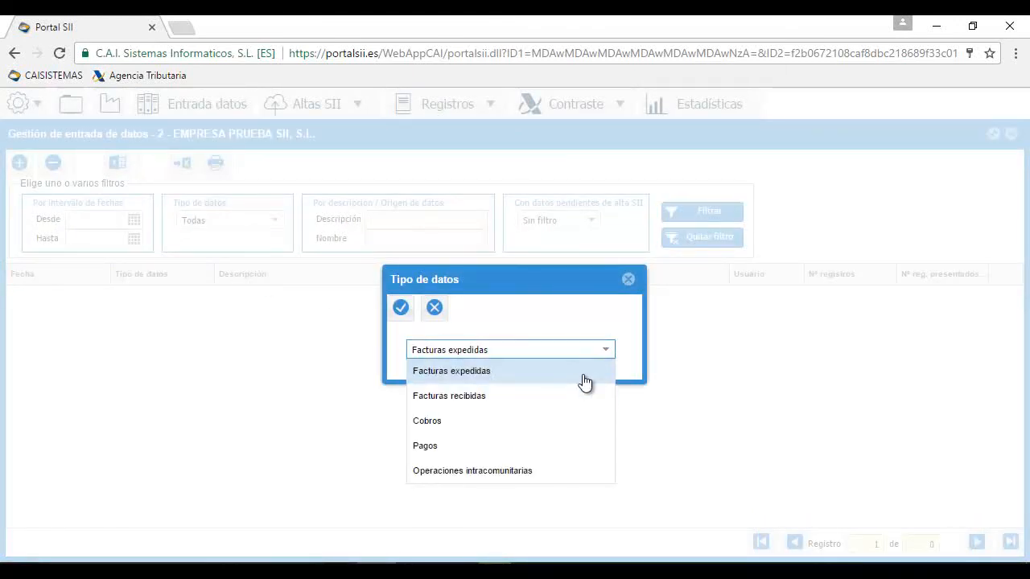
click(584, 381)
click(400, 309)
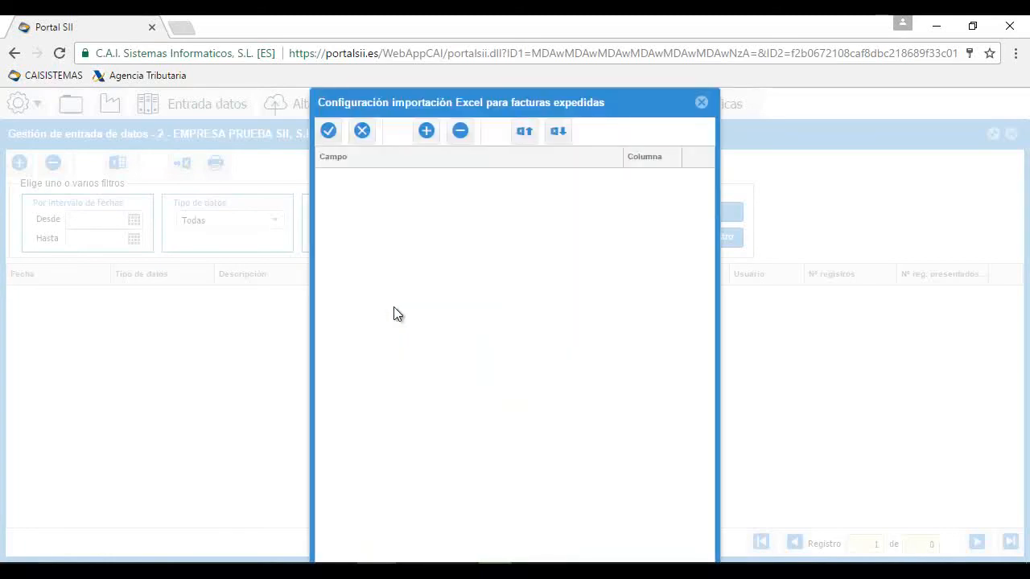
click(428, 142)
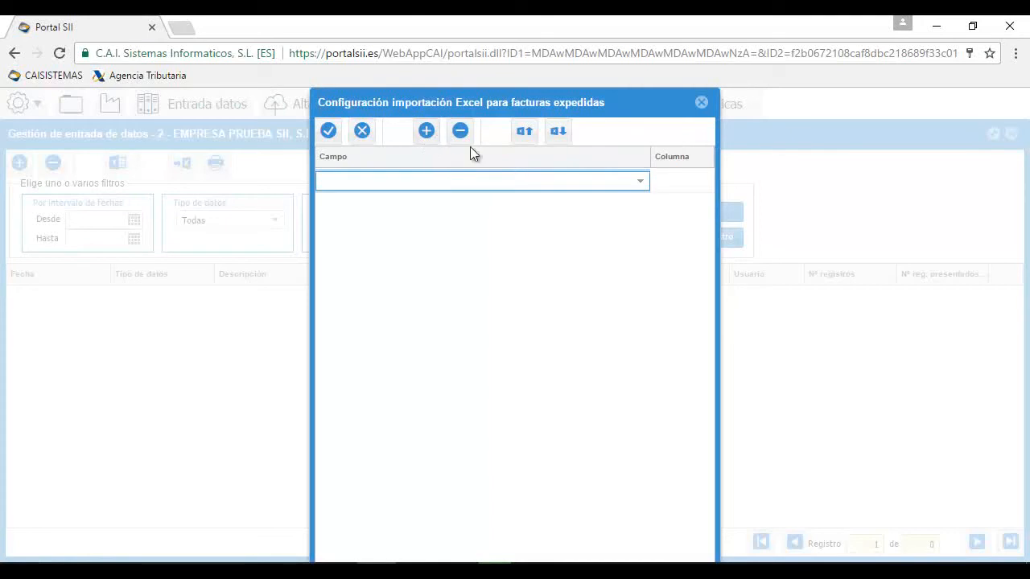
click(641, 190)
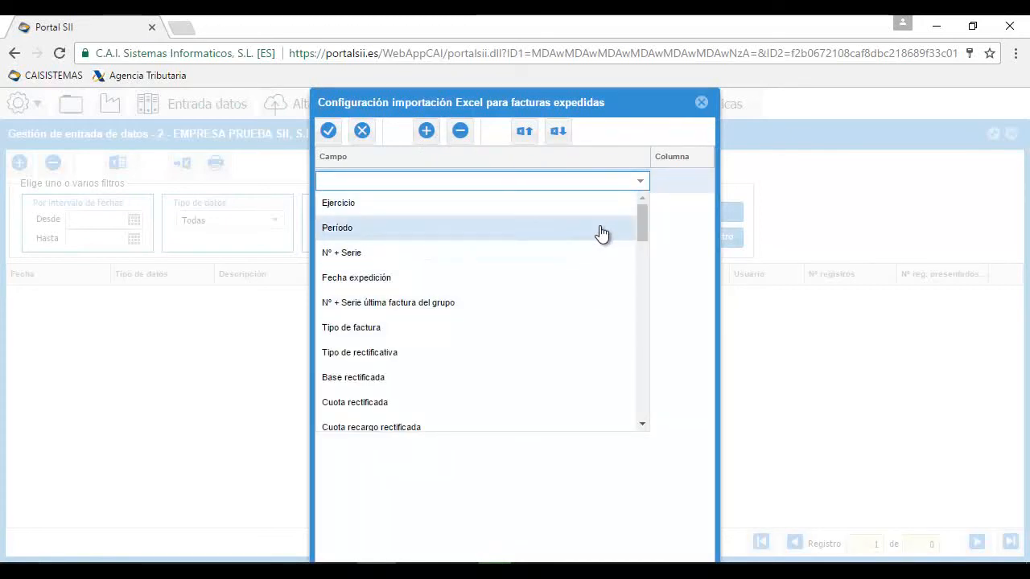
click(602, 186)
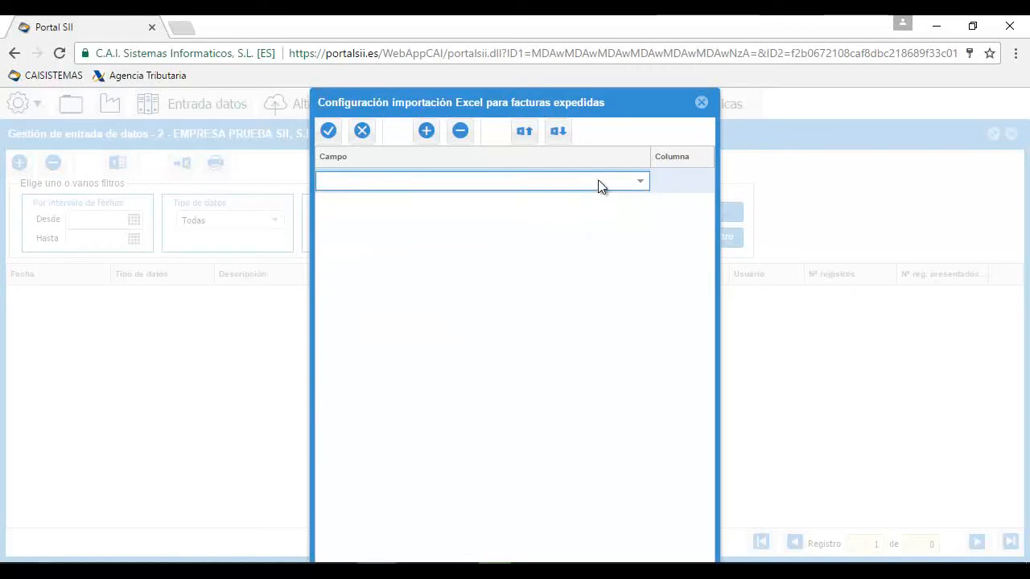
Load the field-to-column mapping from ConfiguracionFE-V1.0.xml with Recuperar esquema excel
click(564, 141)
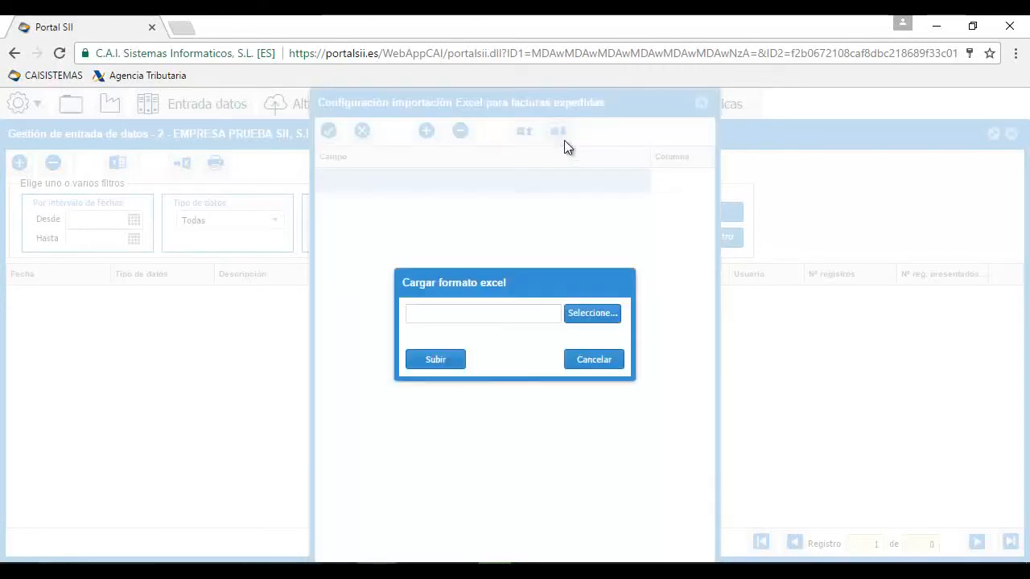
click(596, 314)
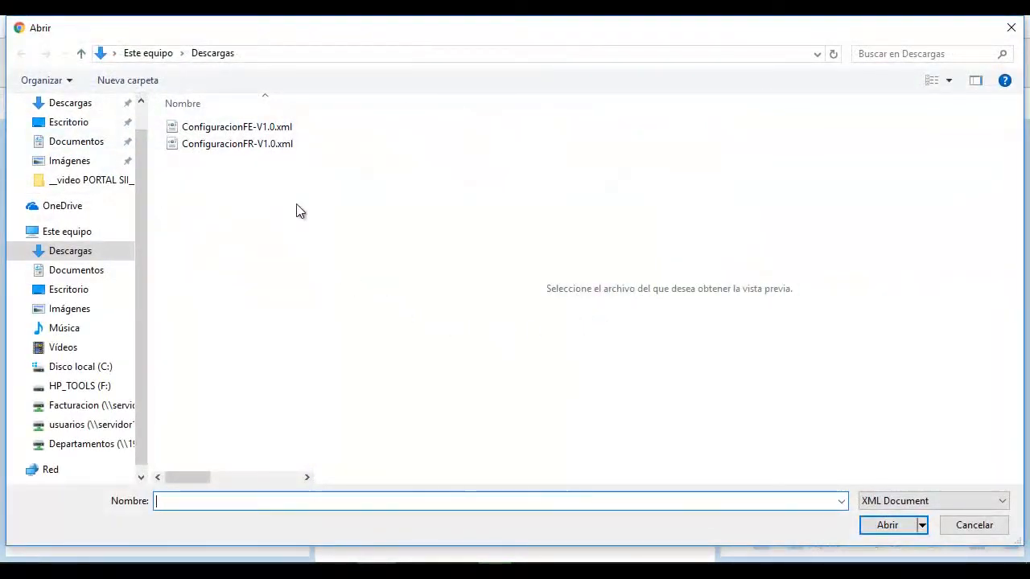
click(262, 128)
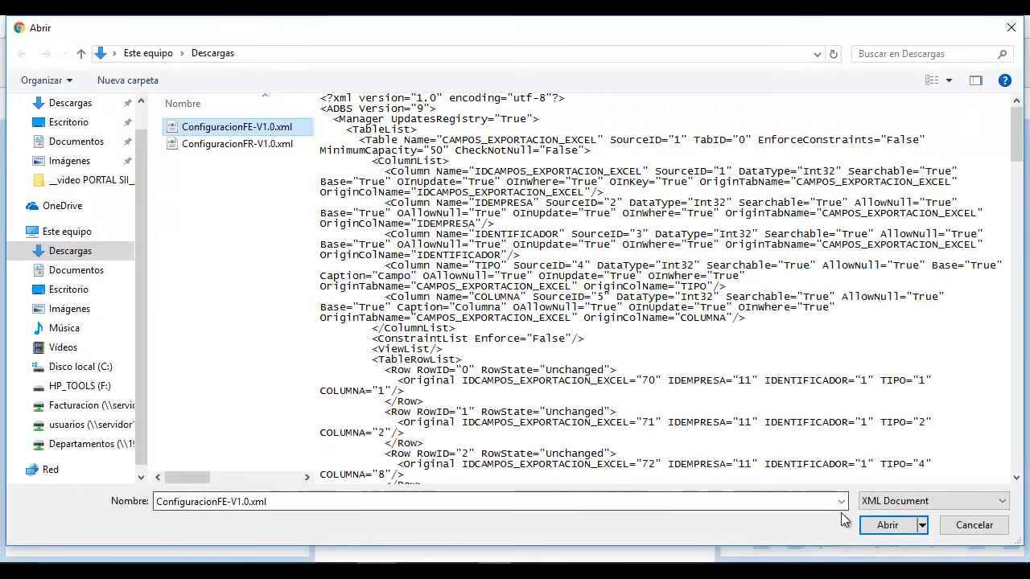
click(880, 525)
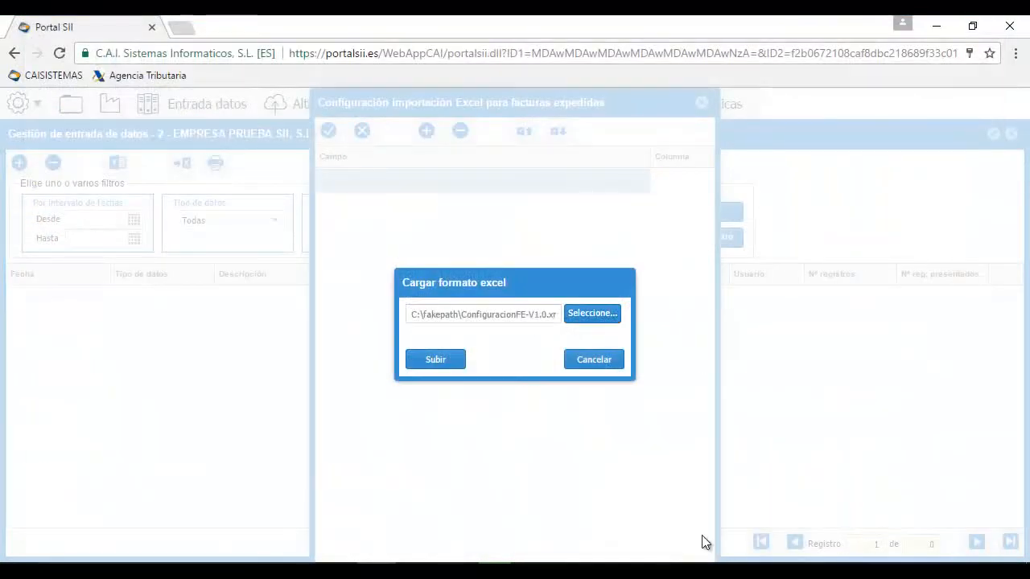
click(435, 362)
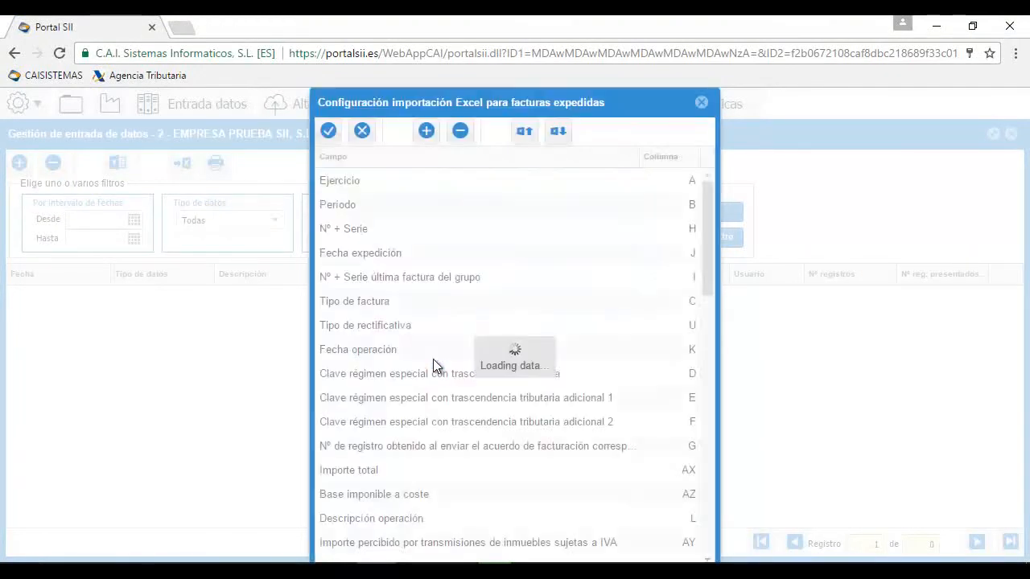
Review the mapping list, then open Facturas-expedidas-V1.0.xls from Descargas in Excel
mouse_move(704, 270)
mouse_down()
mouse_move(704, 287)
mouse_move(700, 267)
mouse_up()
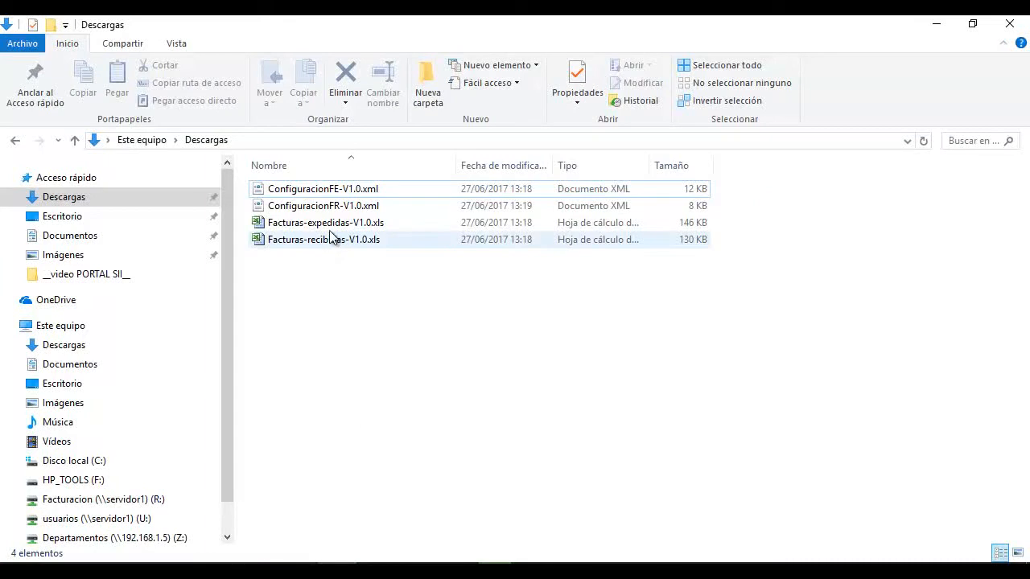
double_click(330, 225)
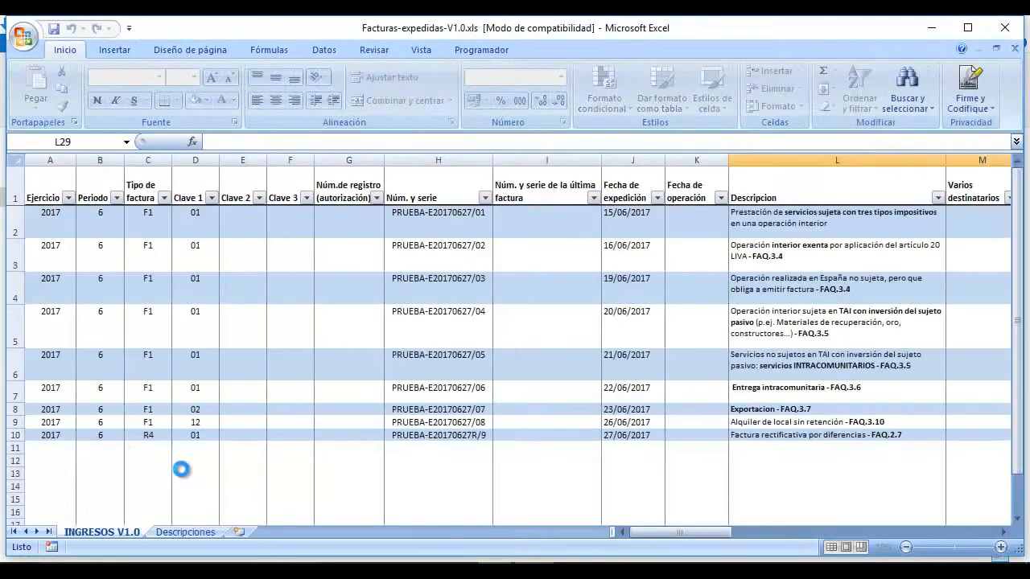
Check the Ejercicio and Periodo headers in columns A and B, then close Excel and return to Chrome
click(50, 191)
click(98, 193)
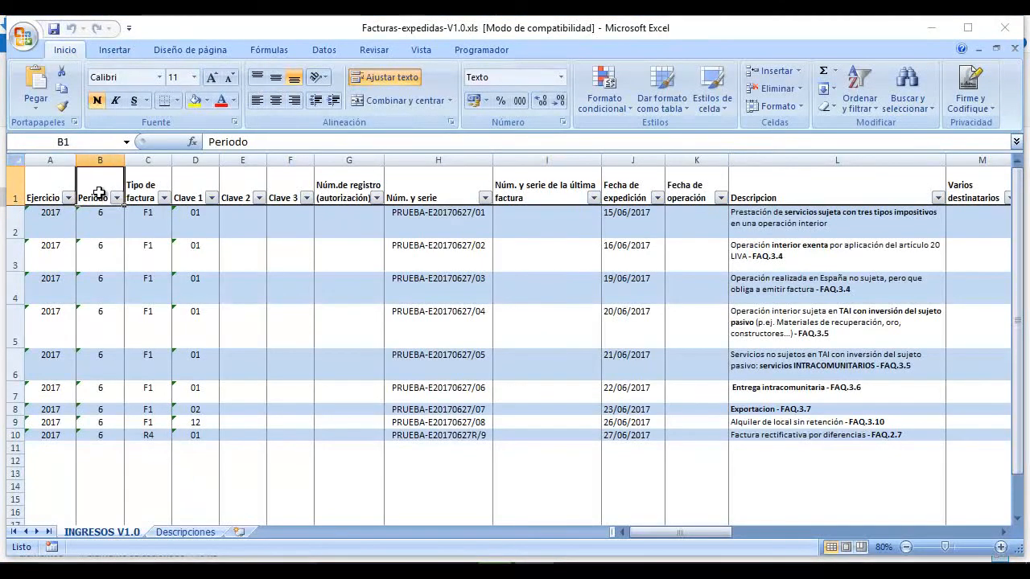
drag(310, 30, 312, 55)
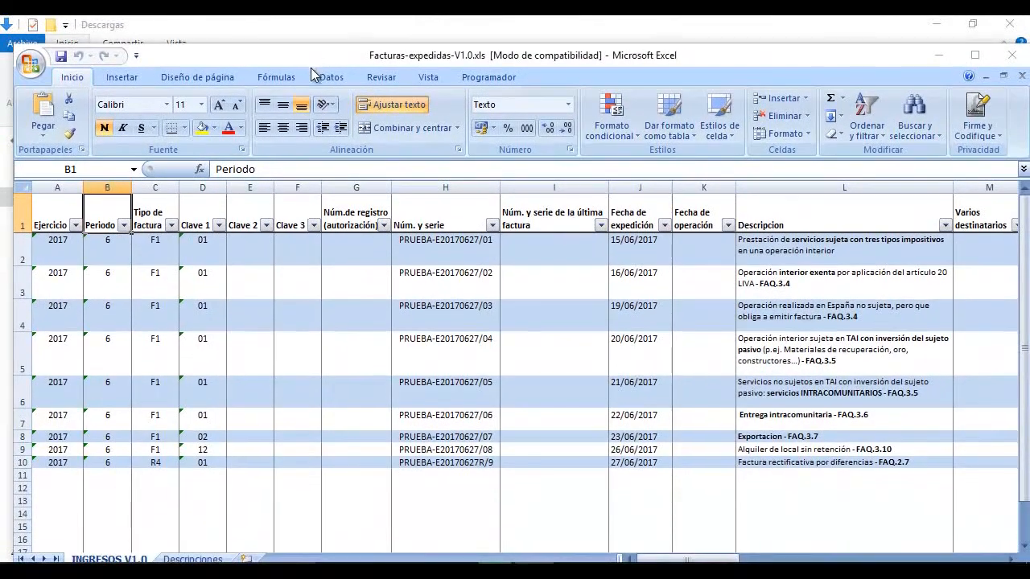
click(1015, 54)
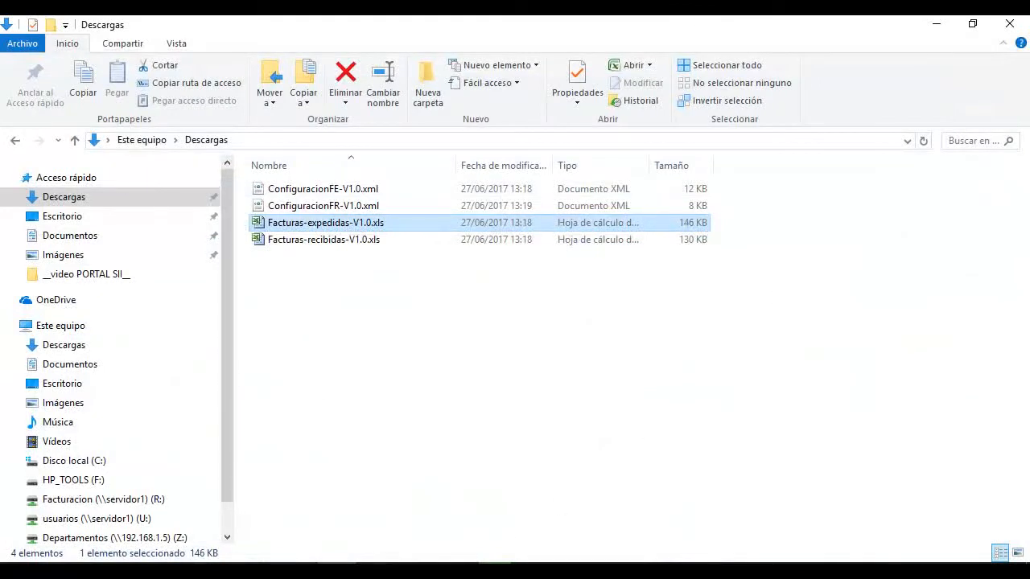
click(453, 571)
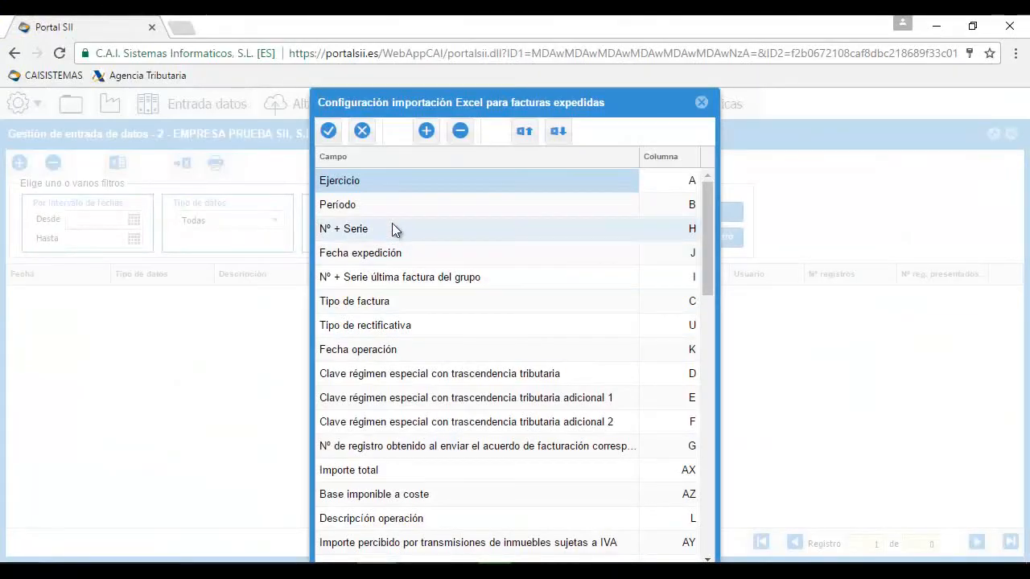
Save the Excel import configuration and start a new data entry
click(329, 131)
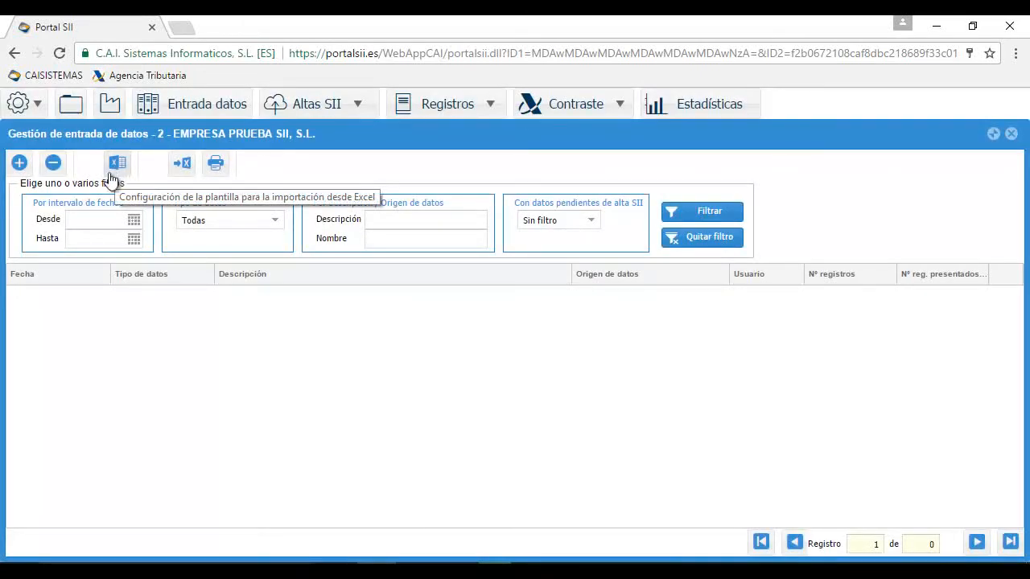
click(19, 168)
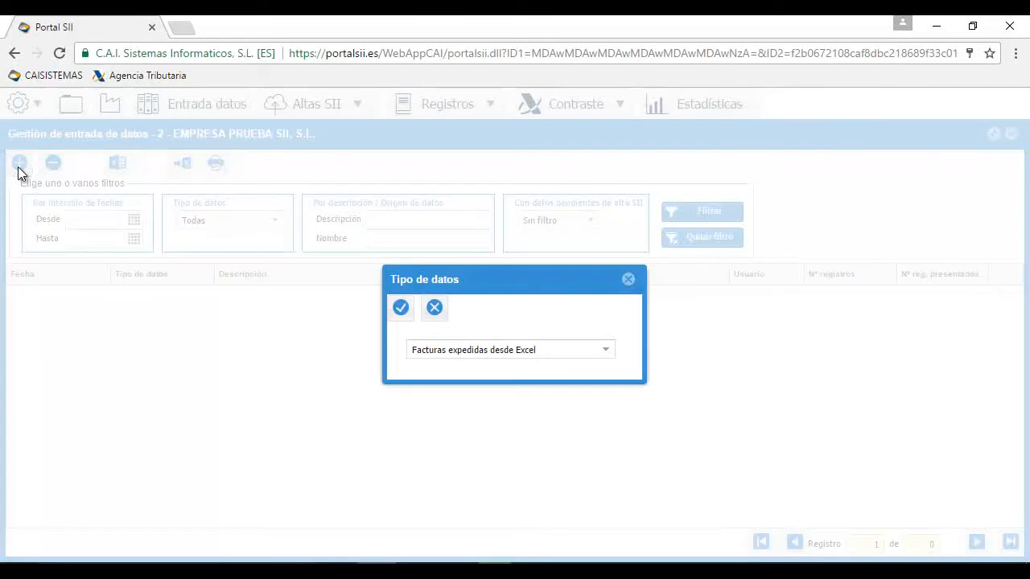
Upload Facturas-expedidas-V1.0.xls as Facturas expedidas desde Excel data
click(606, 354)
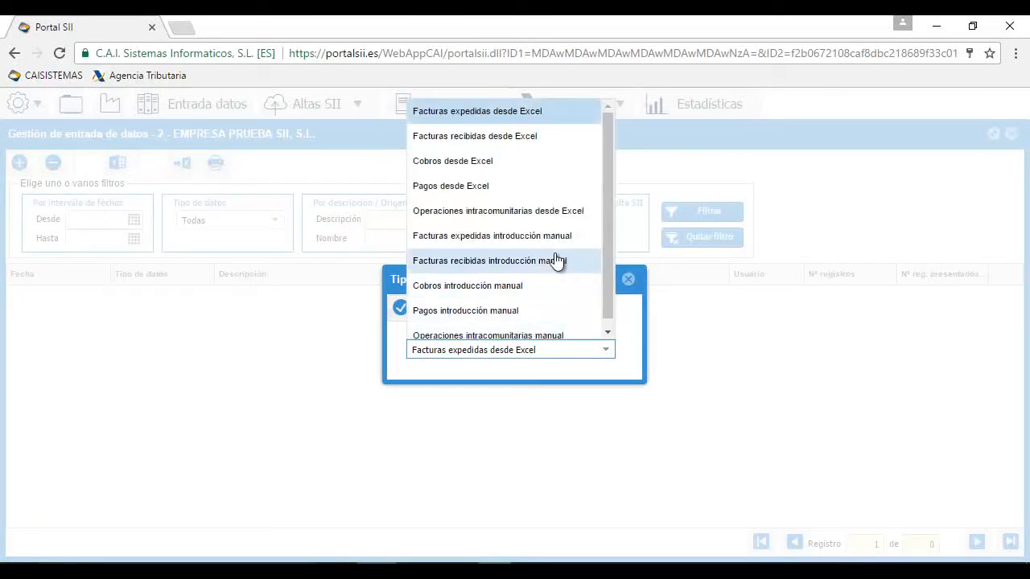
click(545, 113)
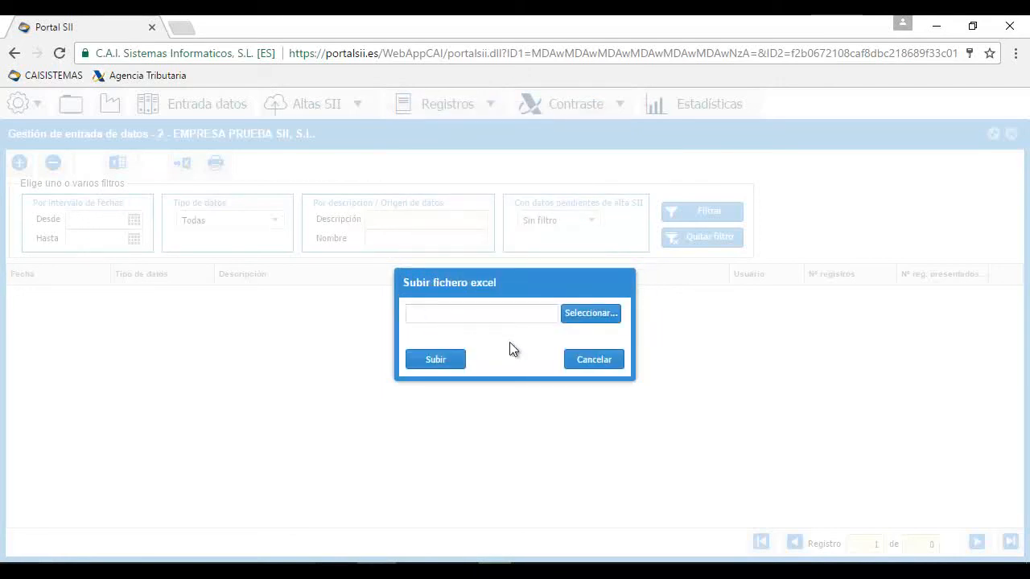
click(576, 318)
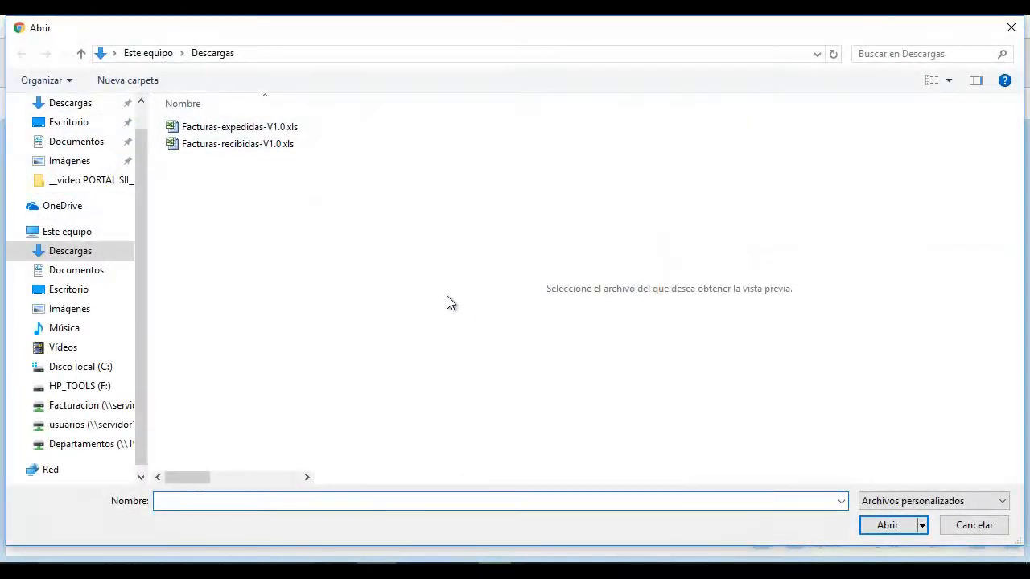
click(244, 130)
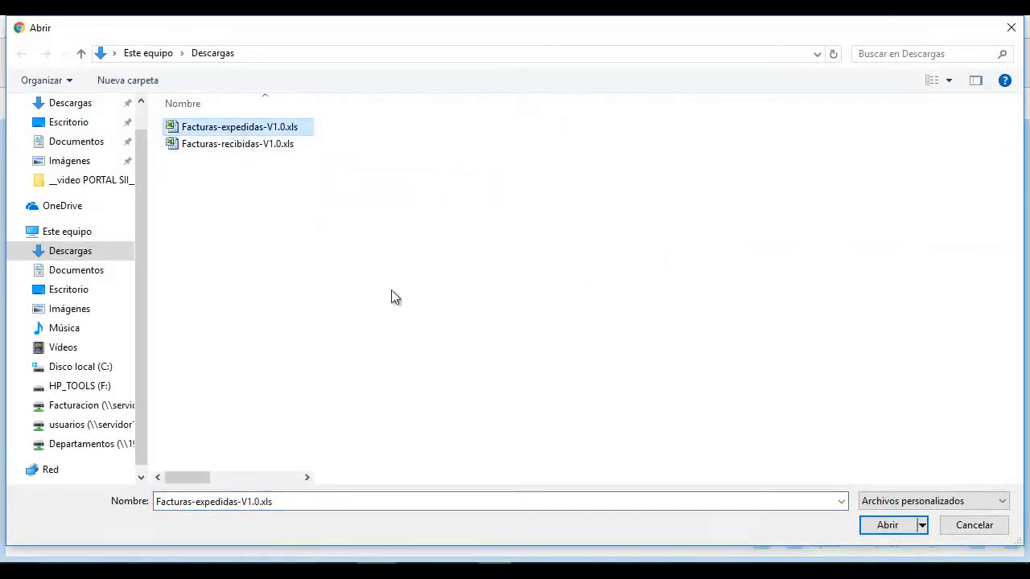
click(885, 524)
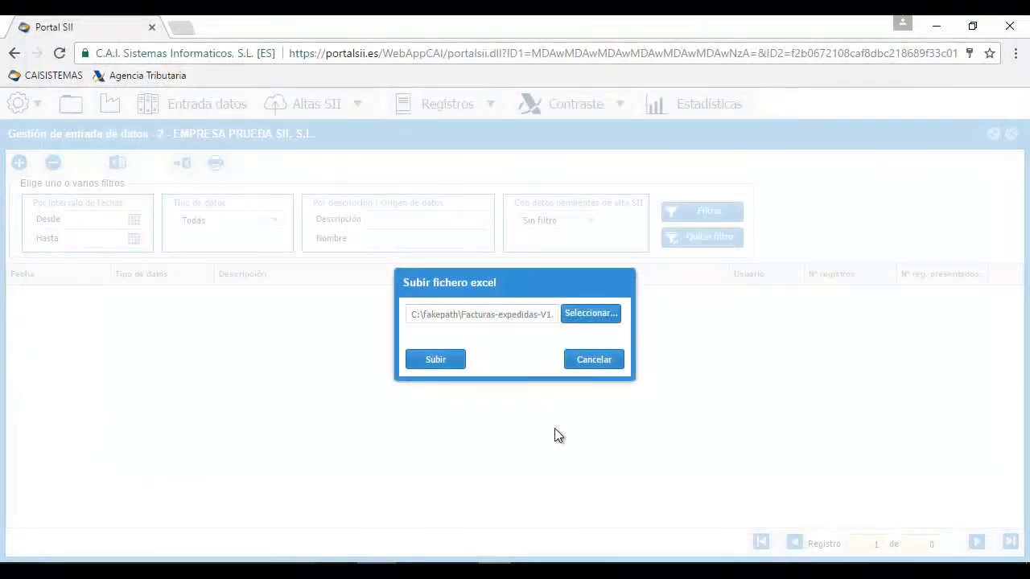
click(451, 360)
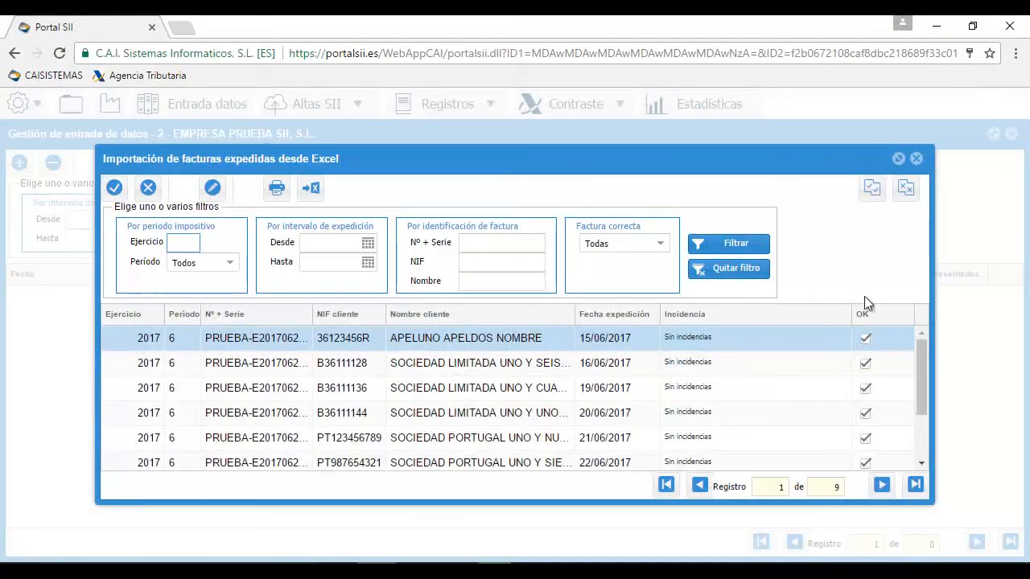
mouse_move(916, 356)
mouse_down()
mouse_move(918, 421)
mouse_move(914, 358)
mouse_up()
click(660, 243)
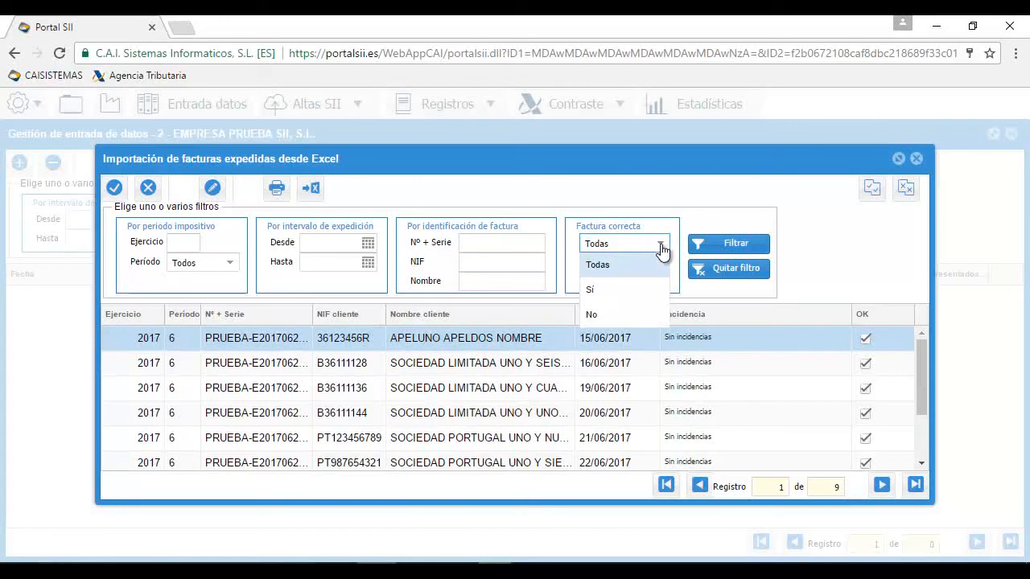
click(629, 314)
click(714, 248)
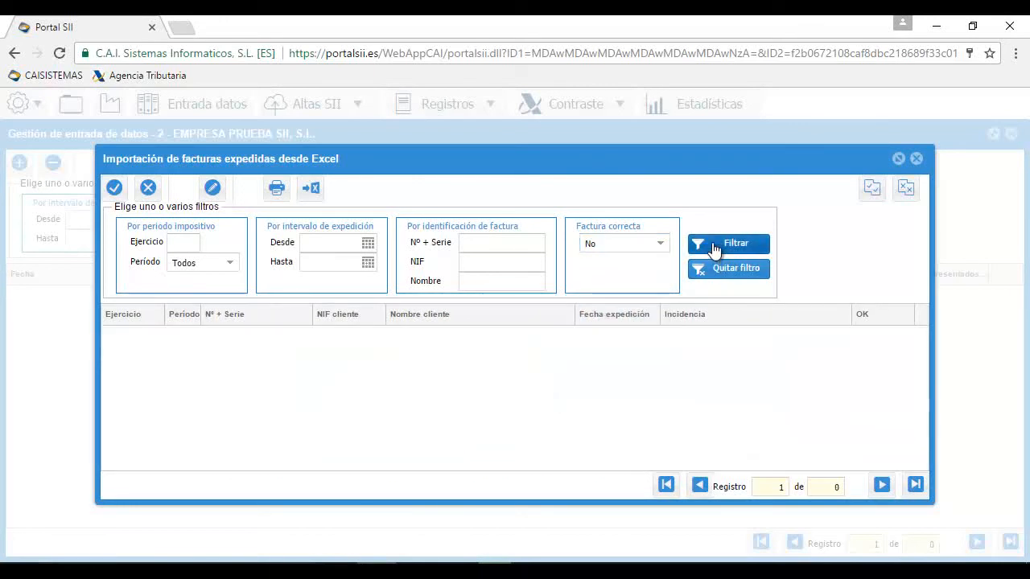
click(715, 272)
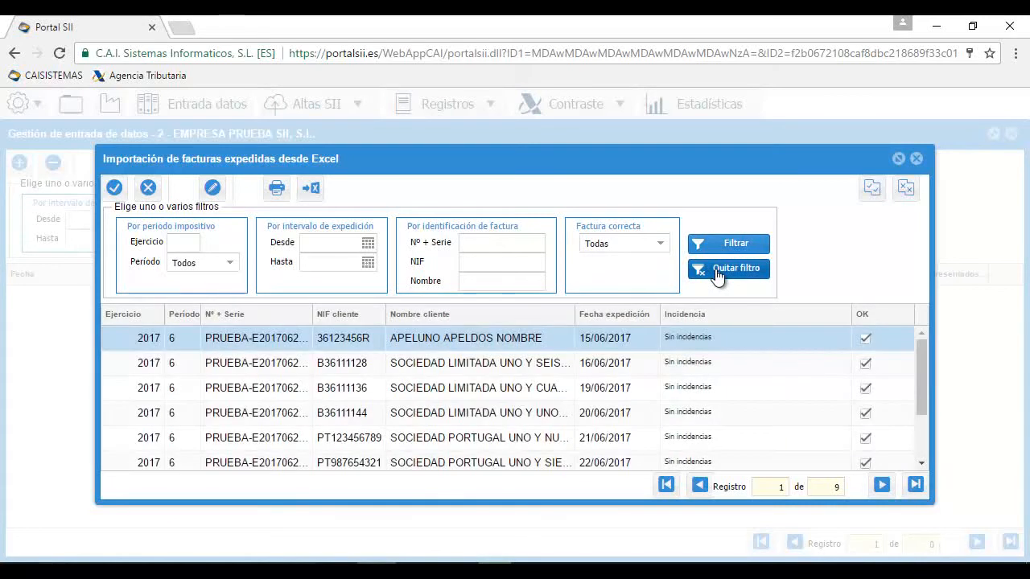
double_click(512, 336)
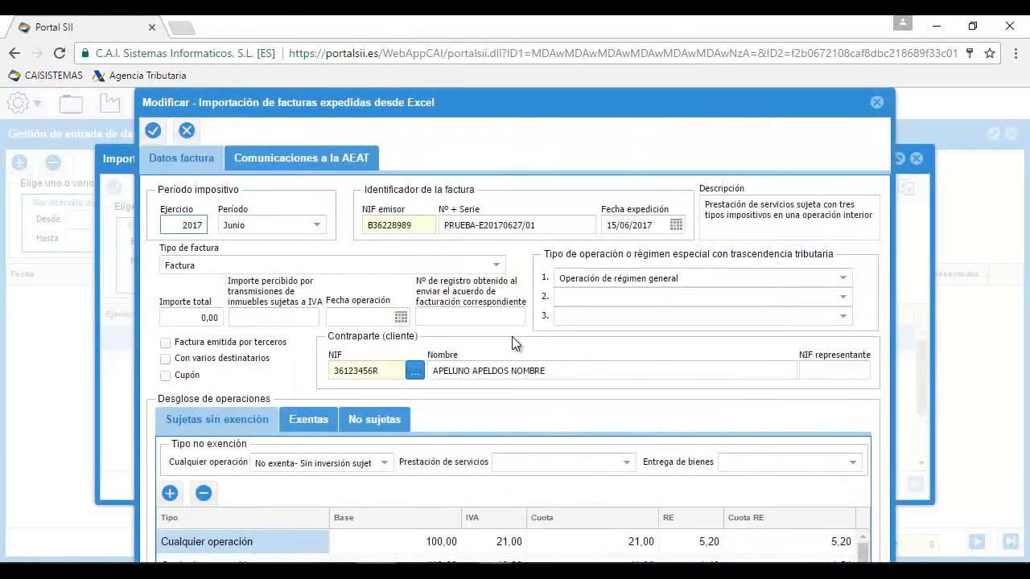
drag(476, 119, 478, 78)
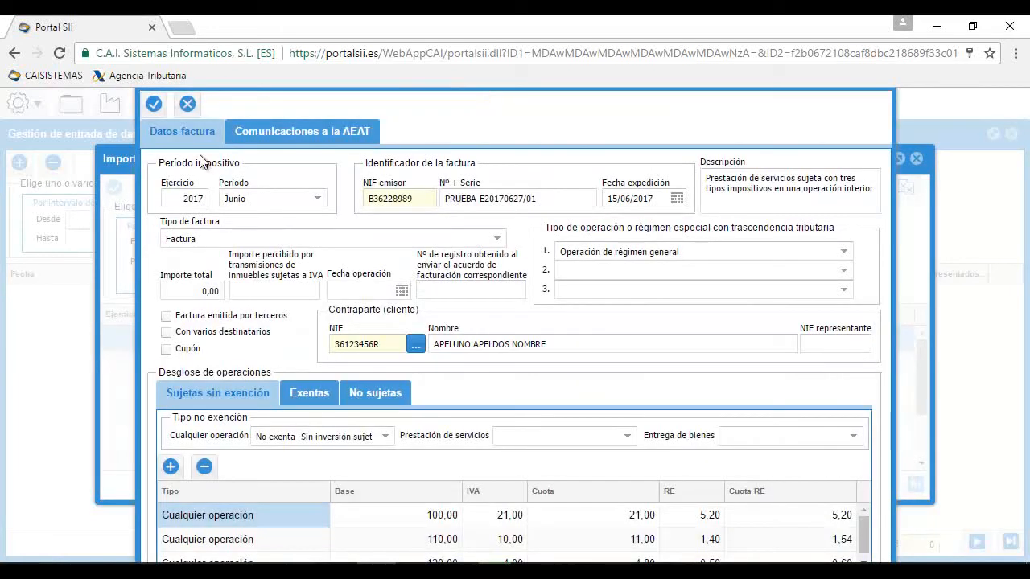
click(157, 111)
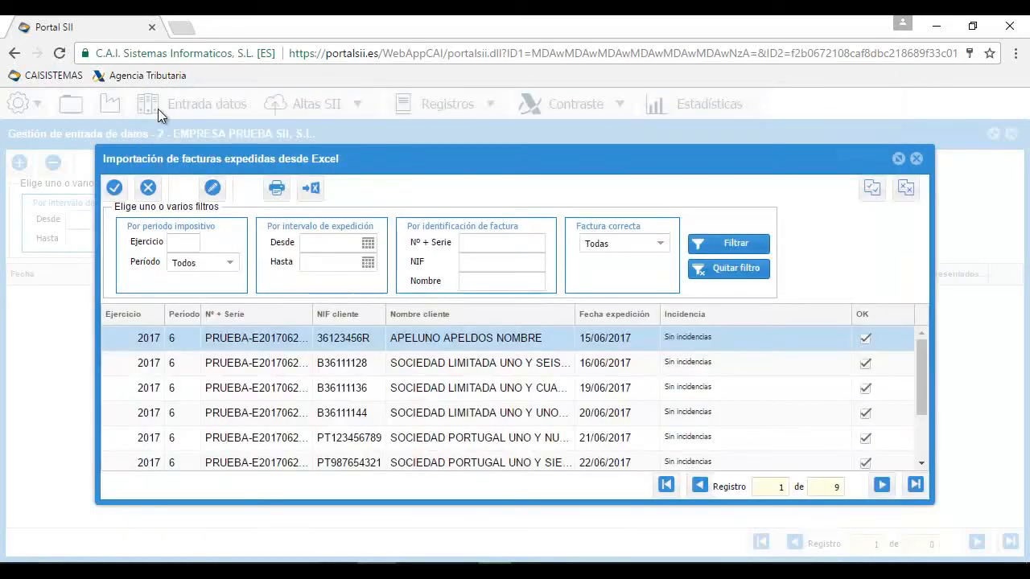
Save the imported issued invoices with description 'Facturas expedidas (1)' and check the 9-record detail
click(115, 188)
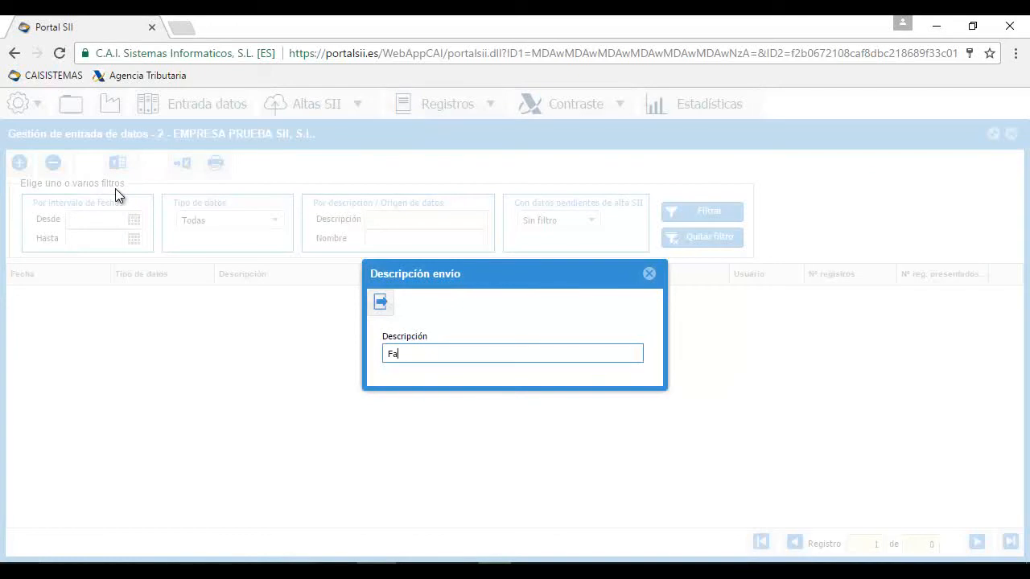
text(Facturas exp)
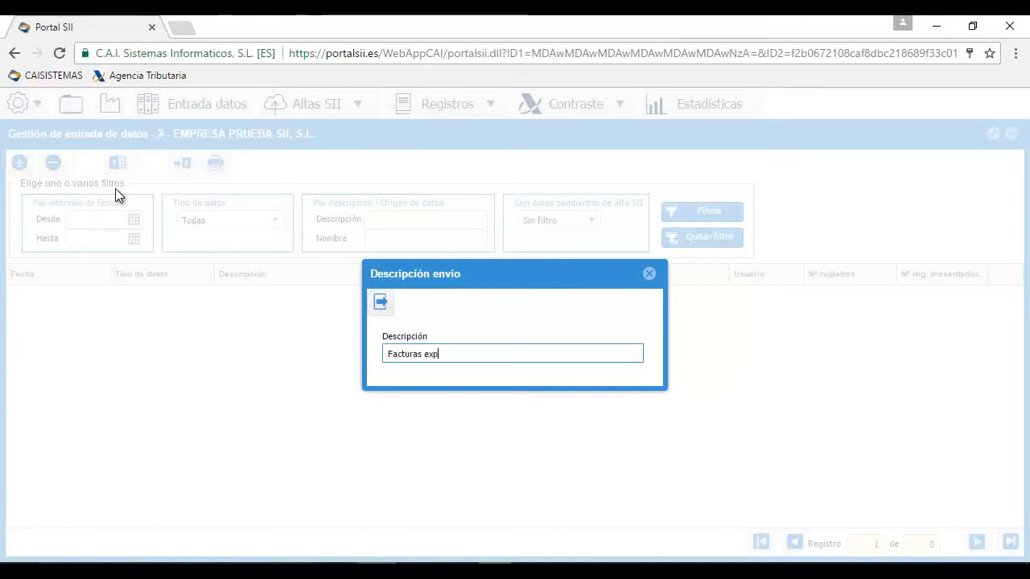
text(edidas (1))
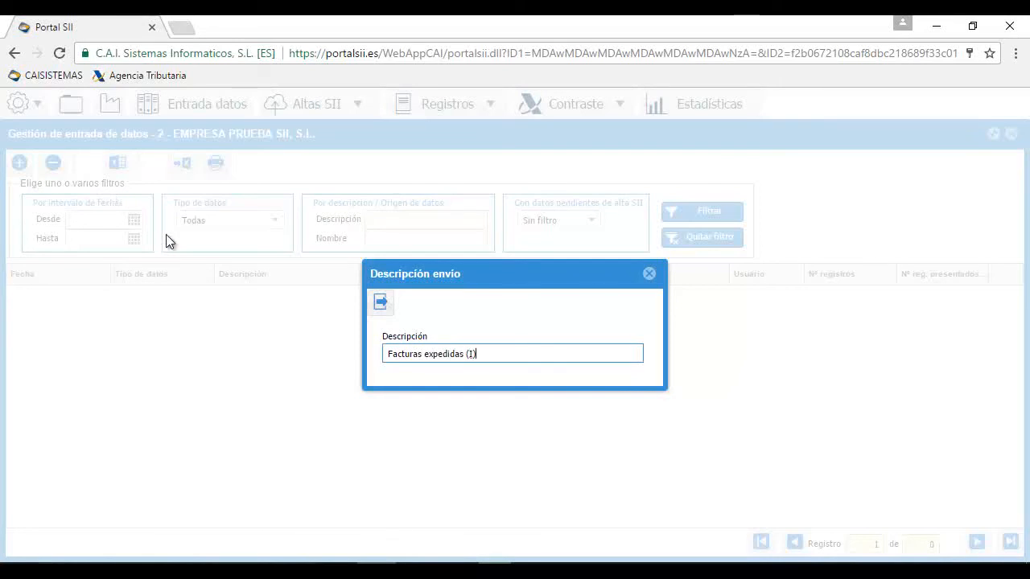
click(378, 302)
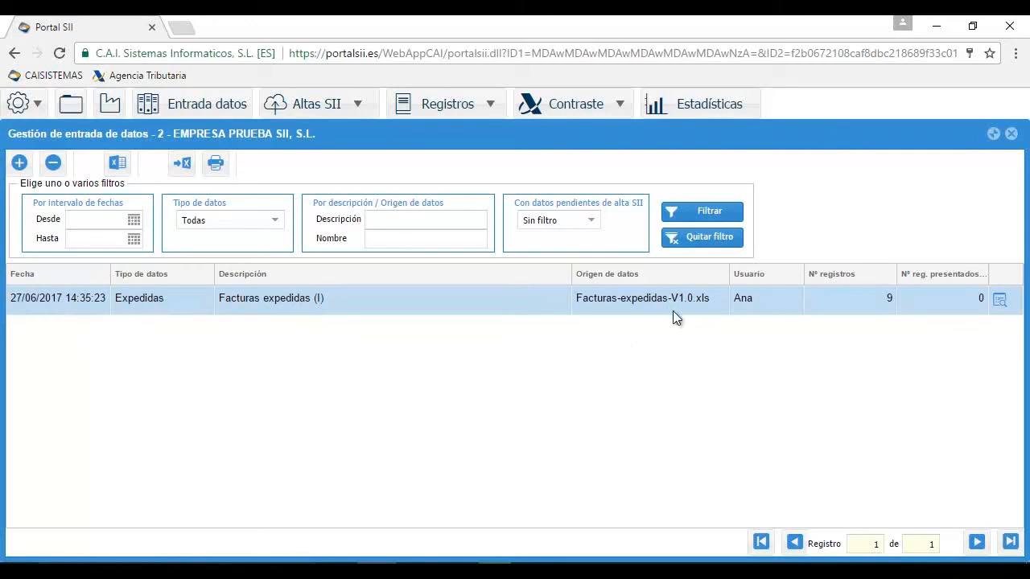
click(1000, 301)
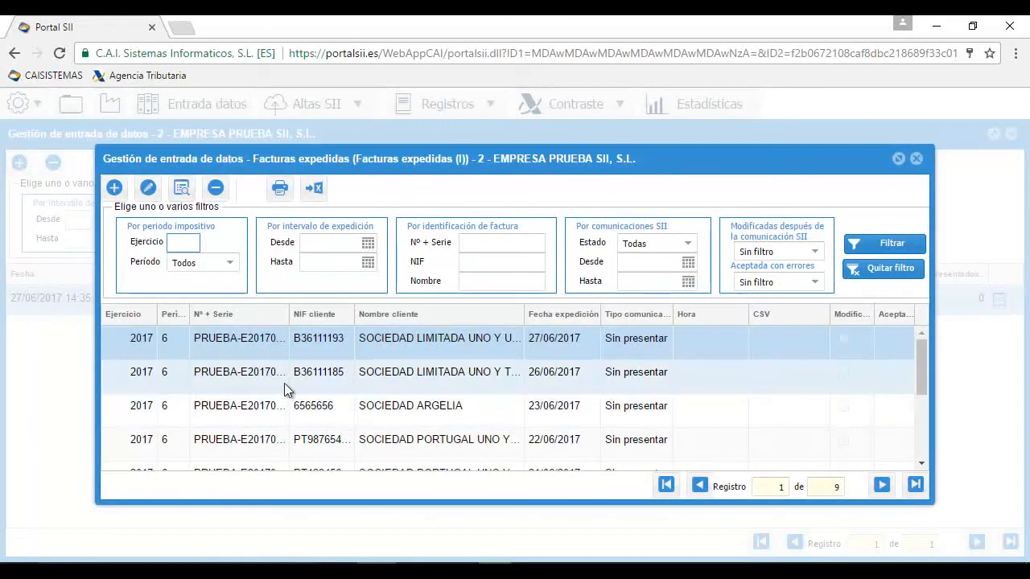
click(915, 158)
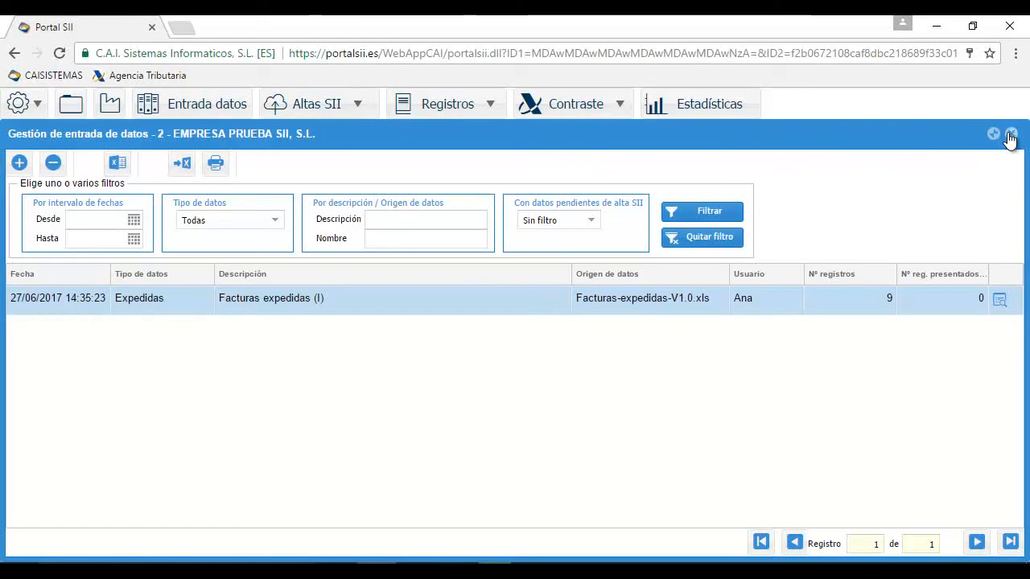
Set up a Facturas recibidas Excel import format by loading the ConfiguracionFR-V1.0.xml column mapping
click(120, 165)
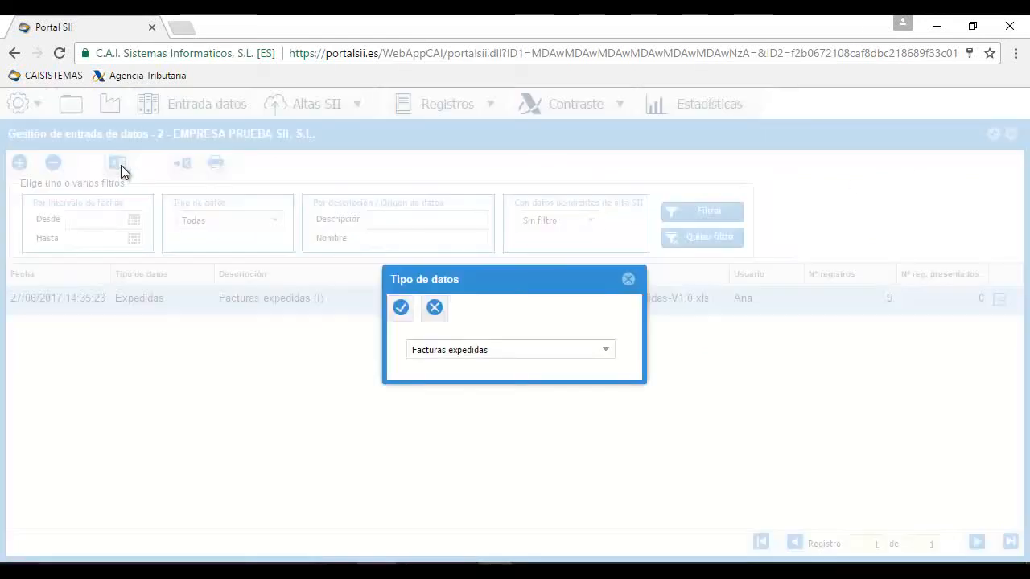
click(605, 352)
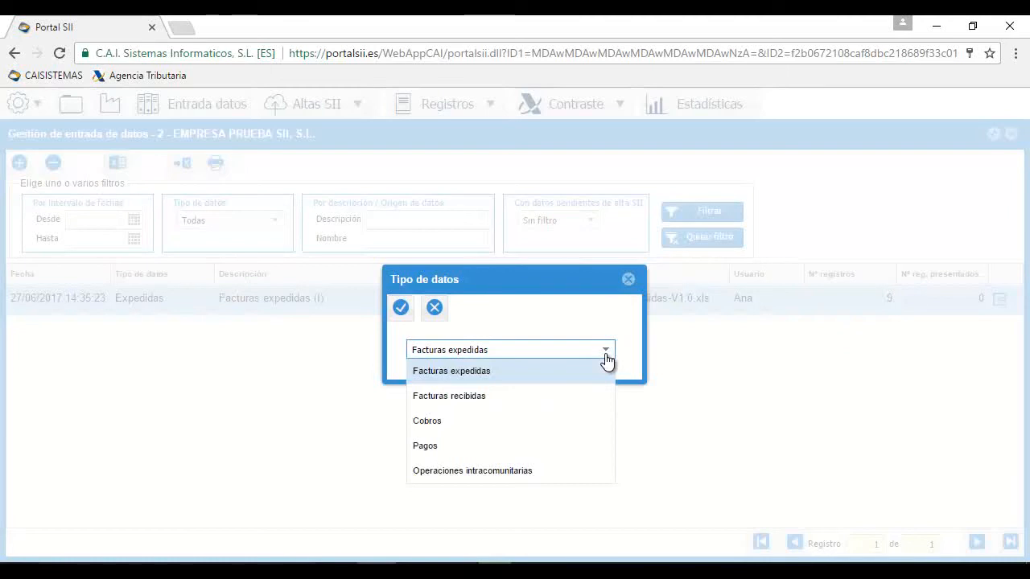
click(491, 398)
click(398, 311)
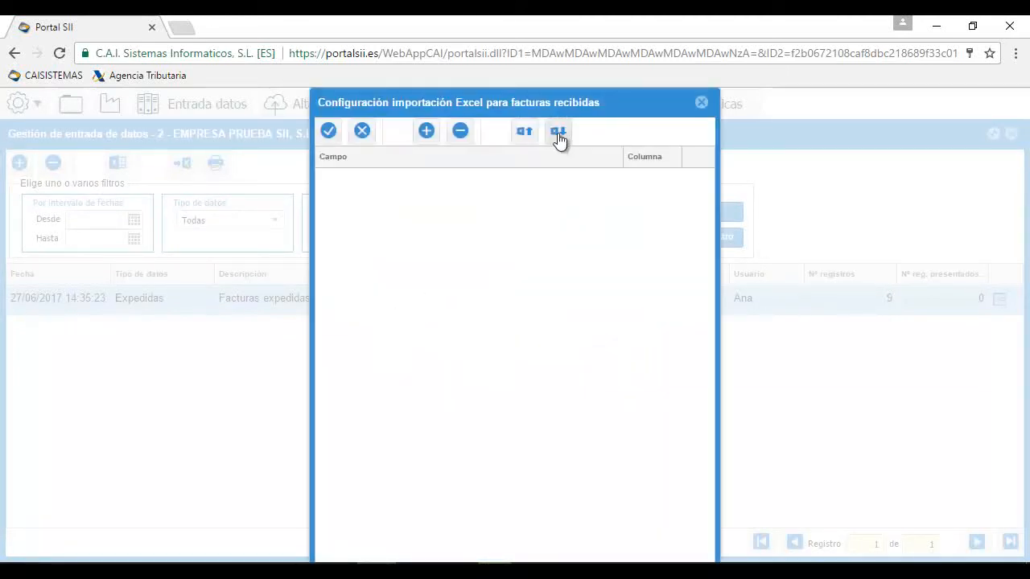
click(558, 133)
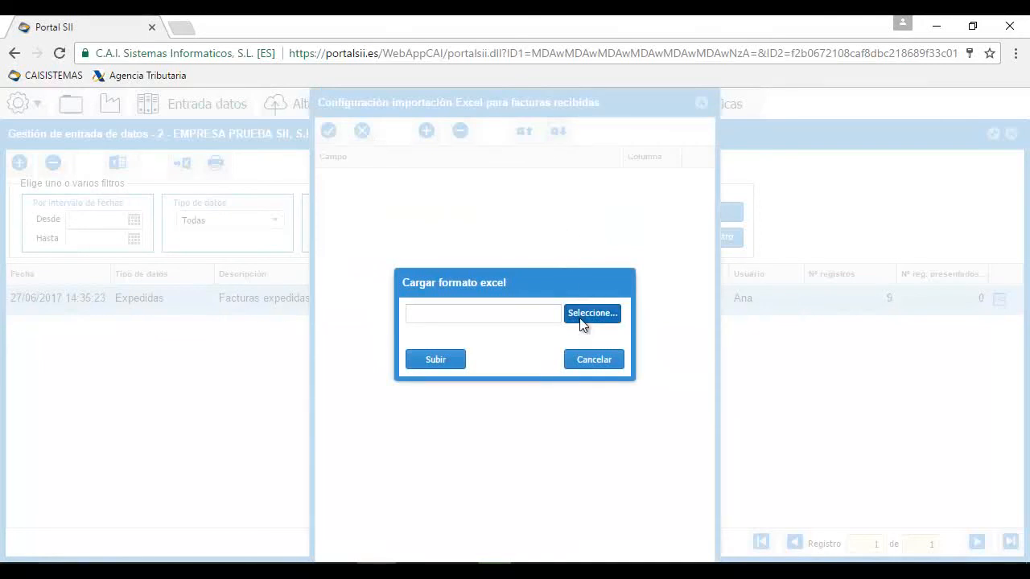
click(580, 315)
double_click(265, 145)
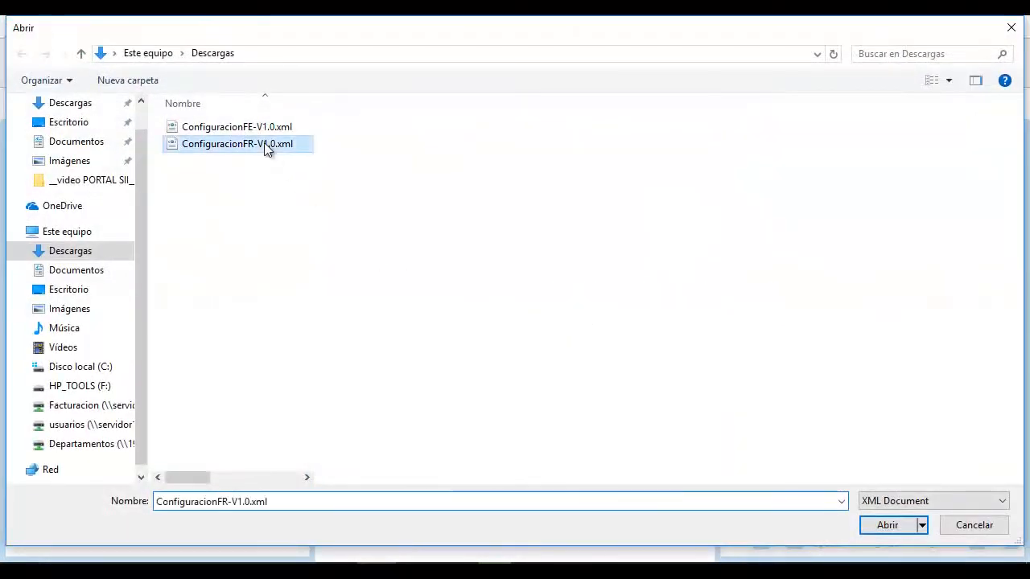
click(424, 360)
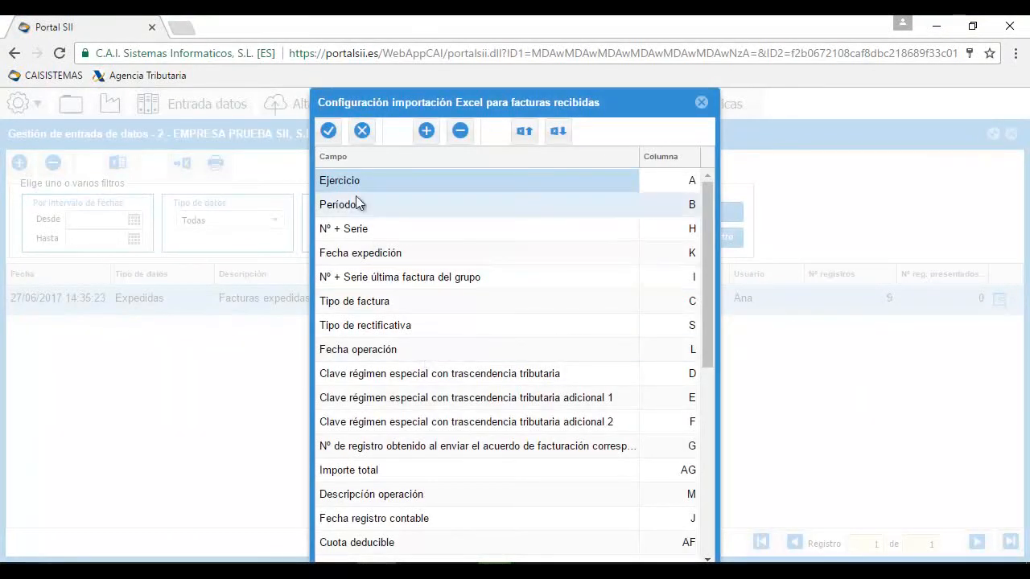
click(329, 132)
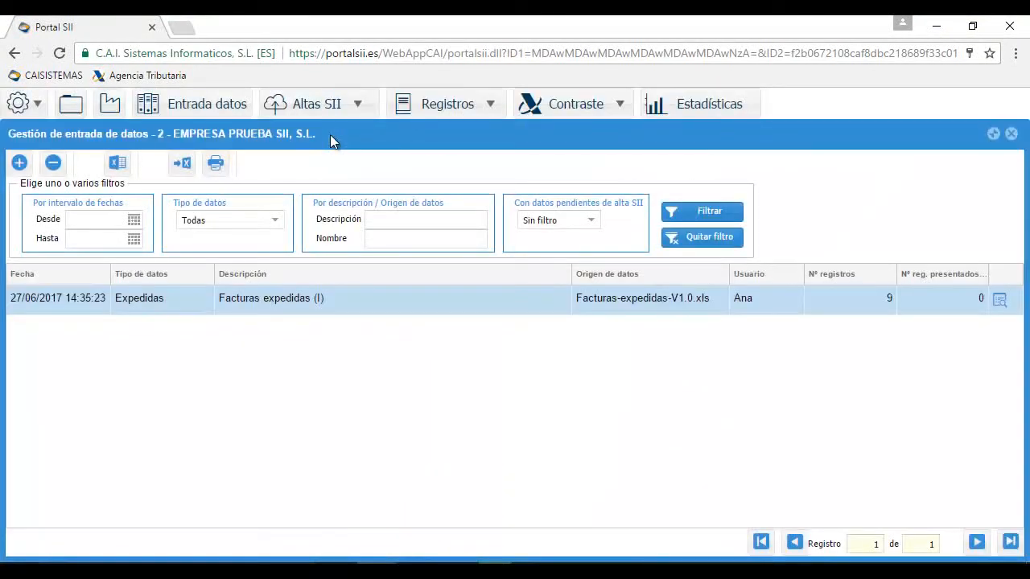
Start a Facturas recibidas desde Excel import and upload Facturas-recibidas-V1.0.xls
click(19, 164)
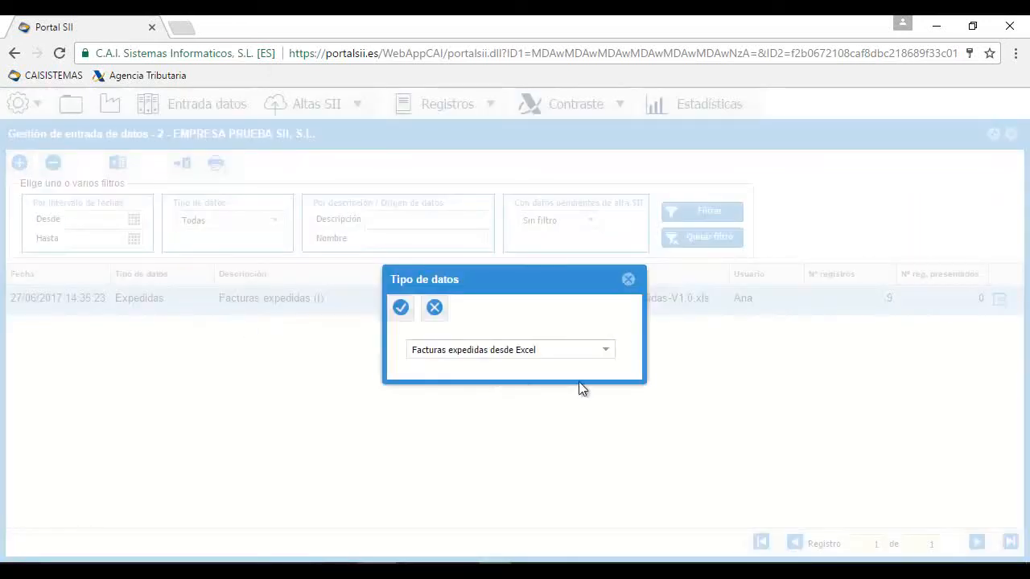
click(603, 353)
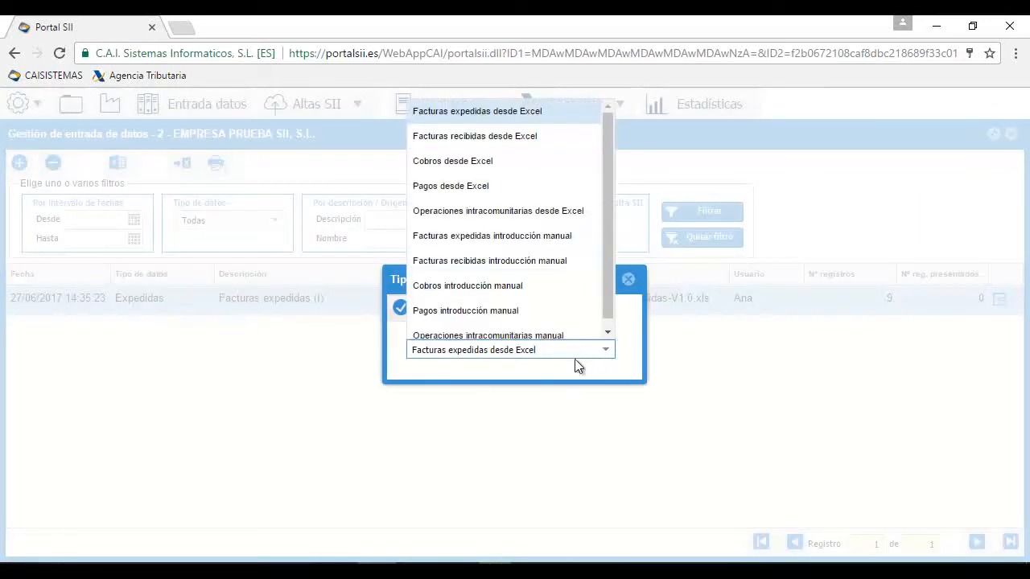
click(508, 138)
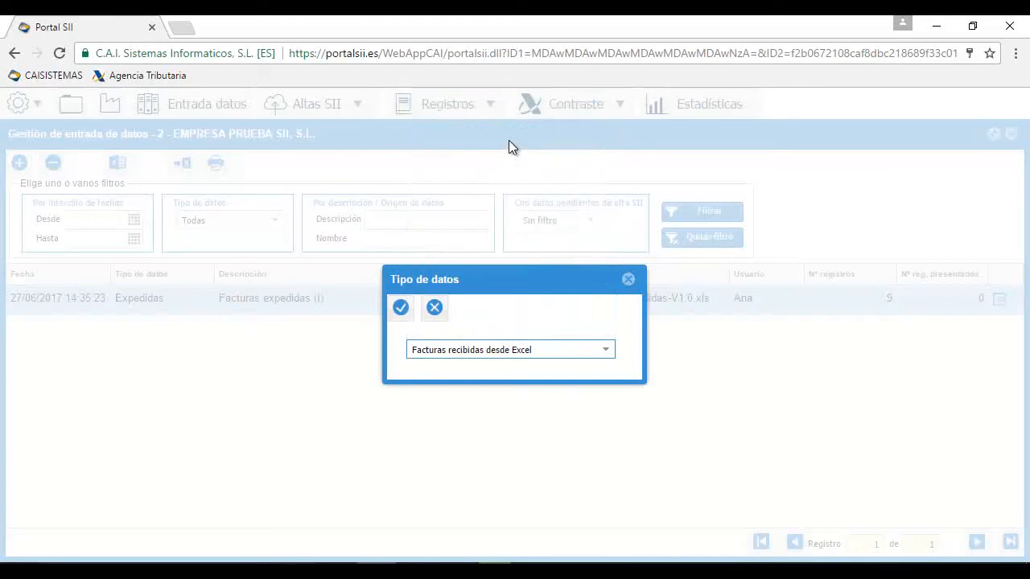
click(401, 307)
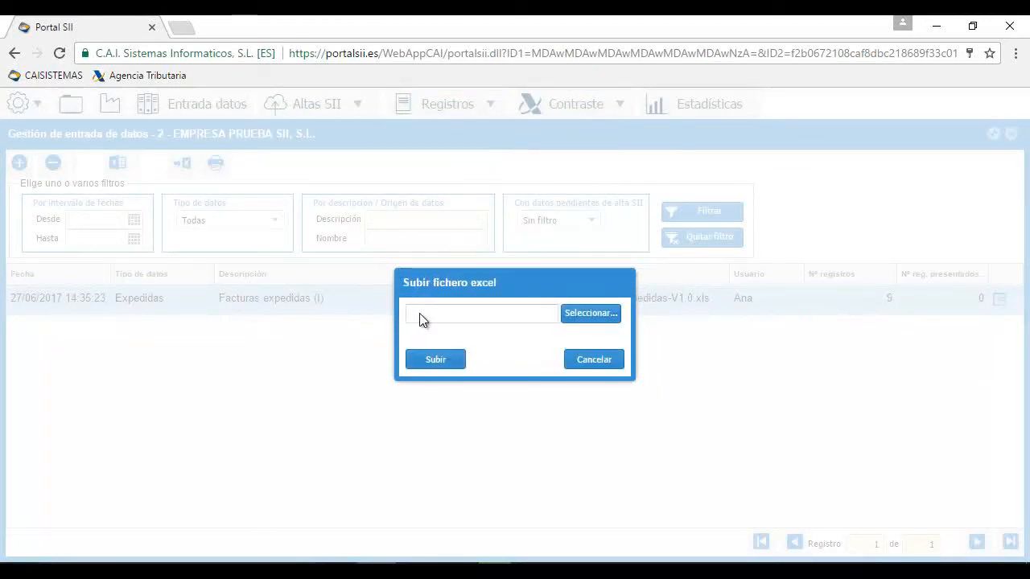
click(567, 313)
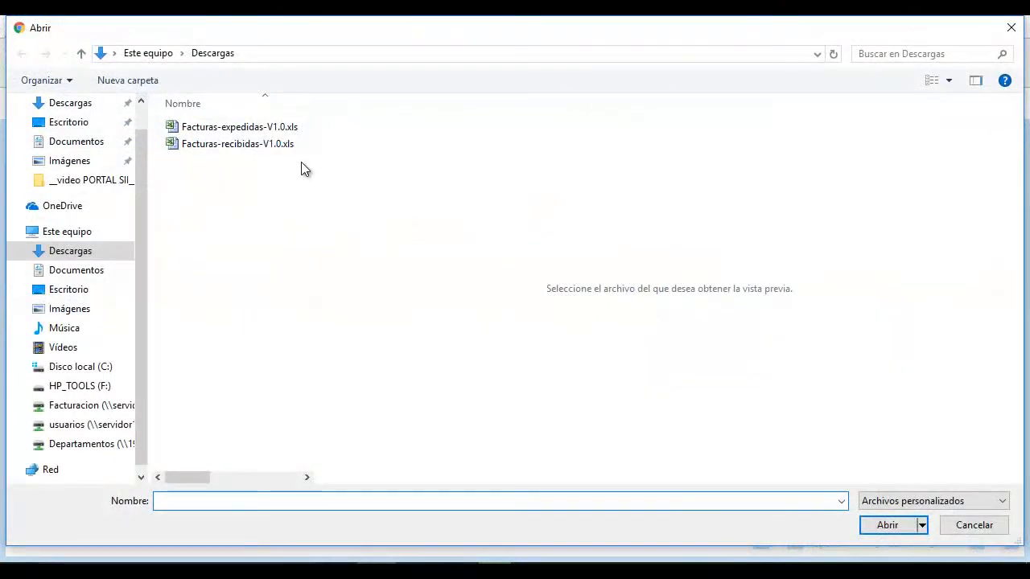
double_click(262, 146)
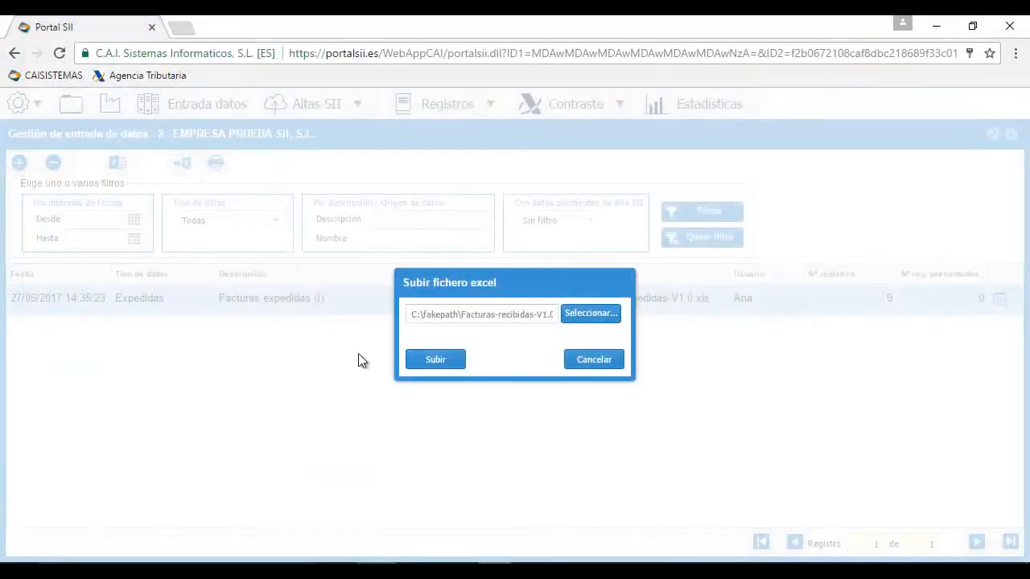
click(443, 360)
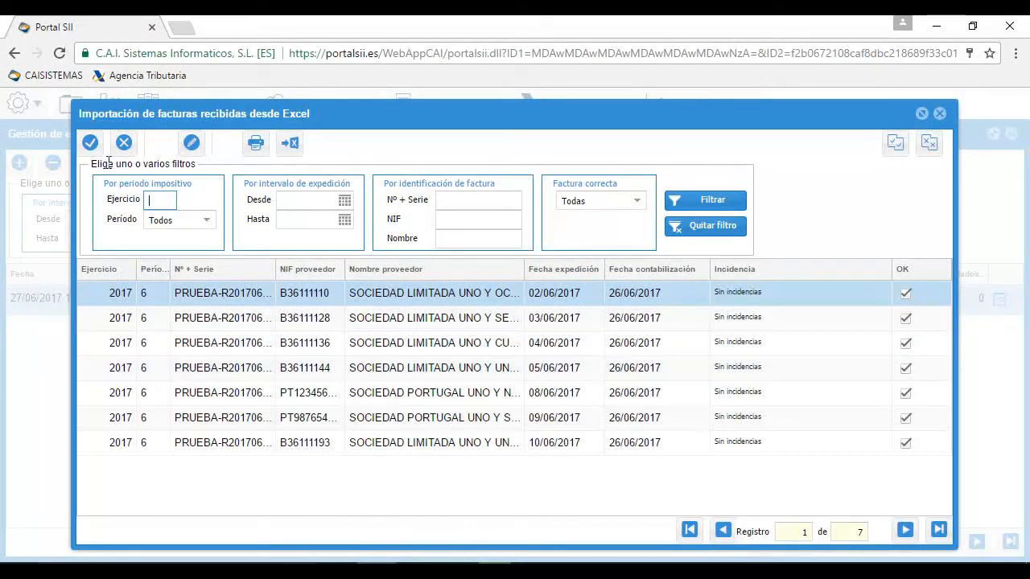
Accept the 7 received invoices, save them as 'Facturas recibidas (I)', and close the panel
click(90, 145)
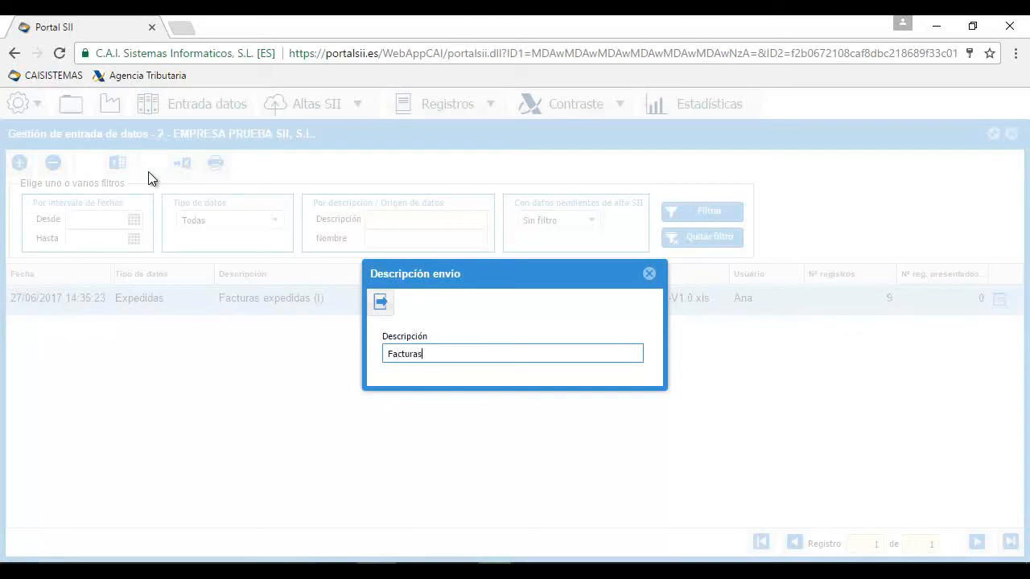
text(Facturas recibidas (I)
click(375, 302)
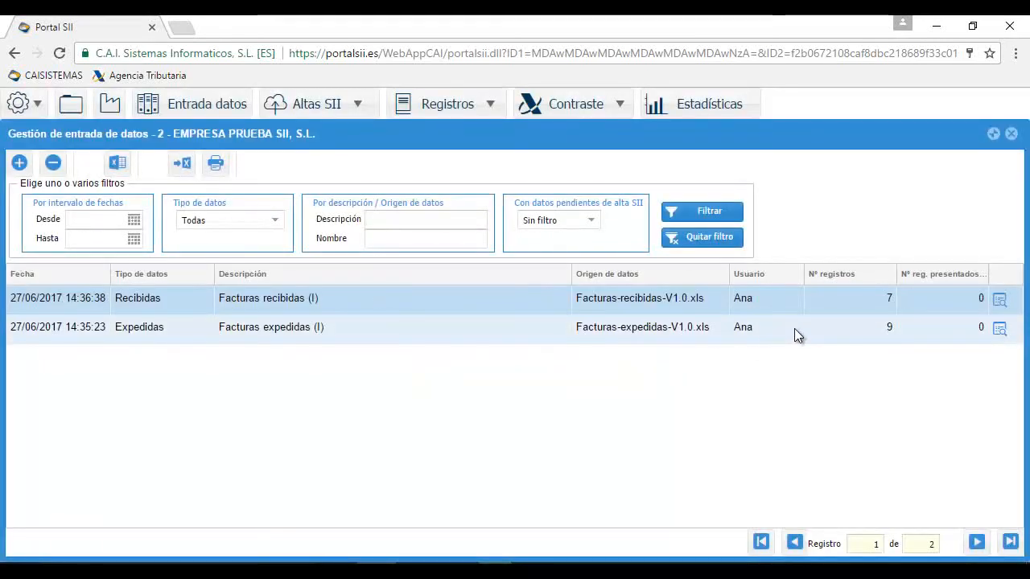
click(1011, 134)
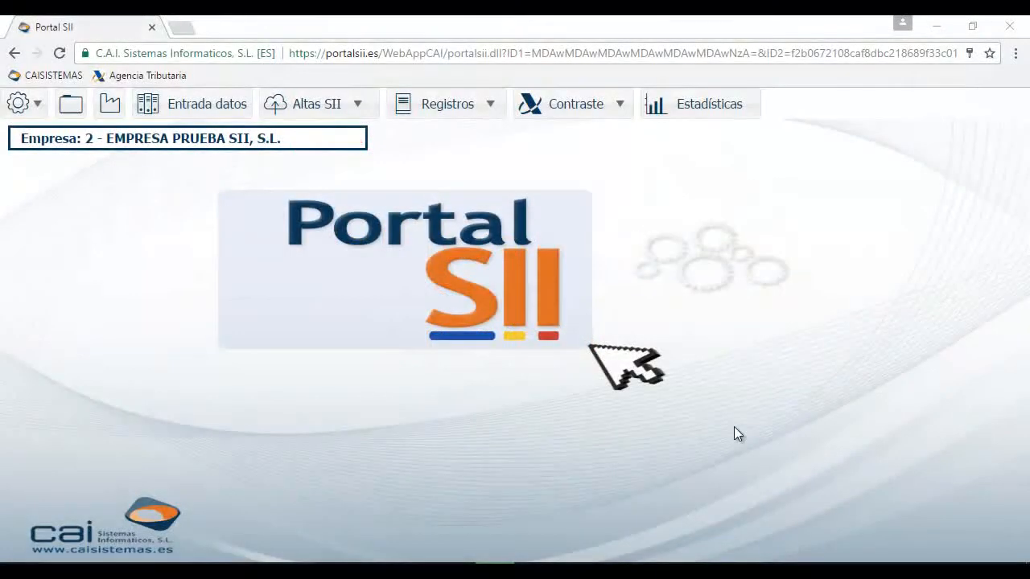
Open the Altas SII Facturas expedidas list and try, then clear, a customer-name filter
click(356, 109)
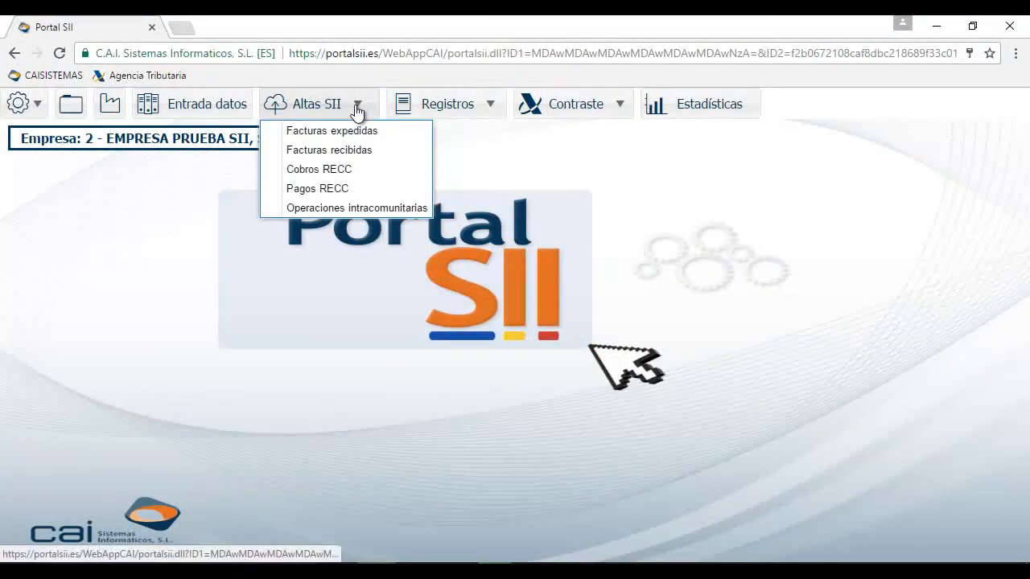
click(361, 133)
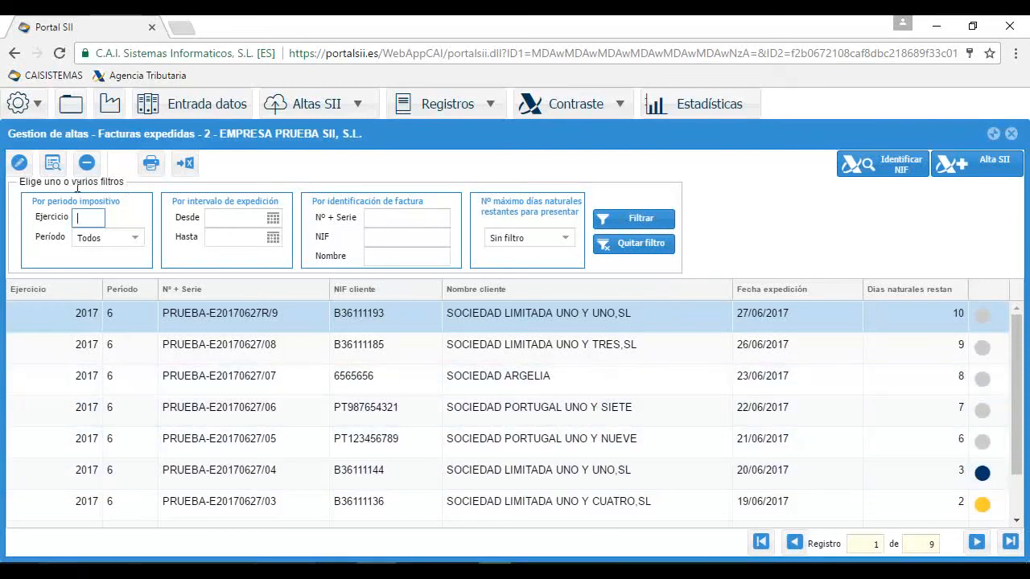
drag(21, 187, 120, 185)
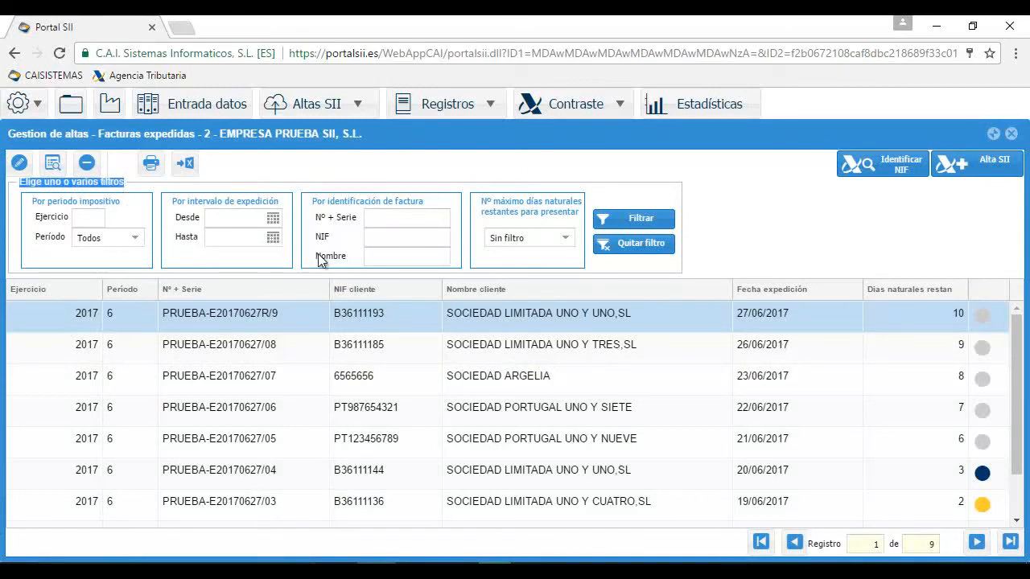
click(387, 258)
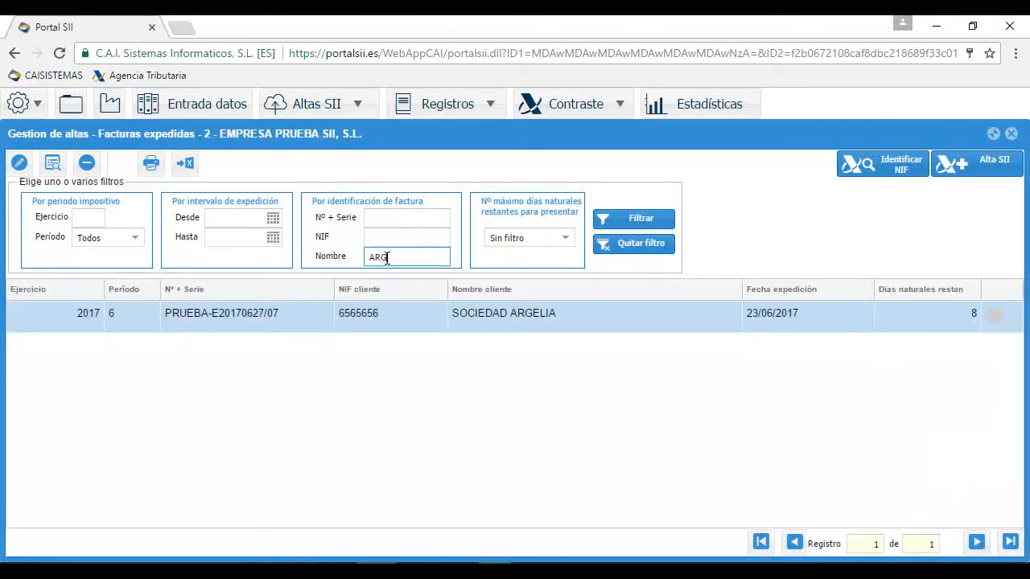
click(625, 249)
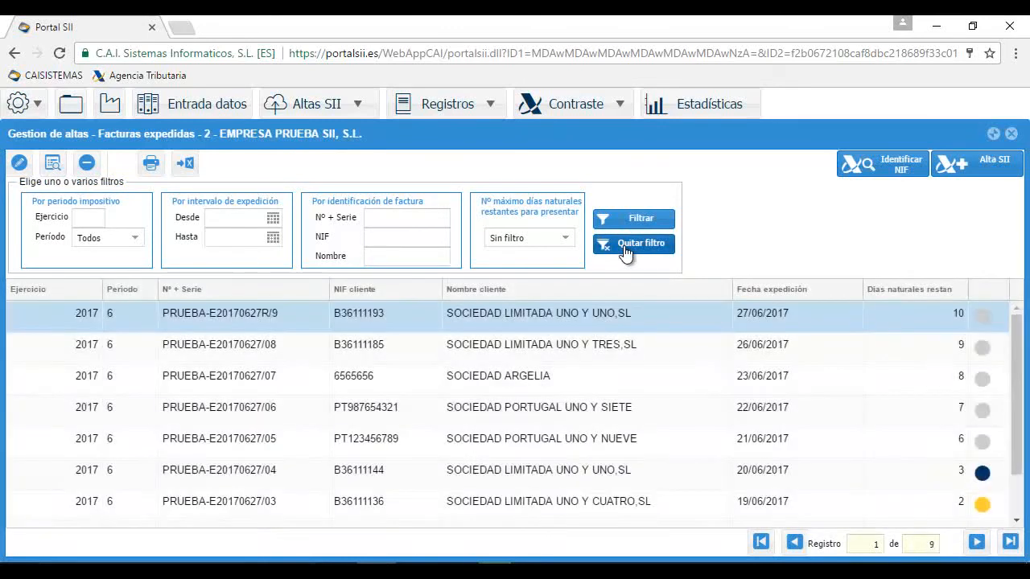
Filter invoices with '1 día o menos' remaining, clear the filter, and start identifying customer NIFs
click(566, 239)
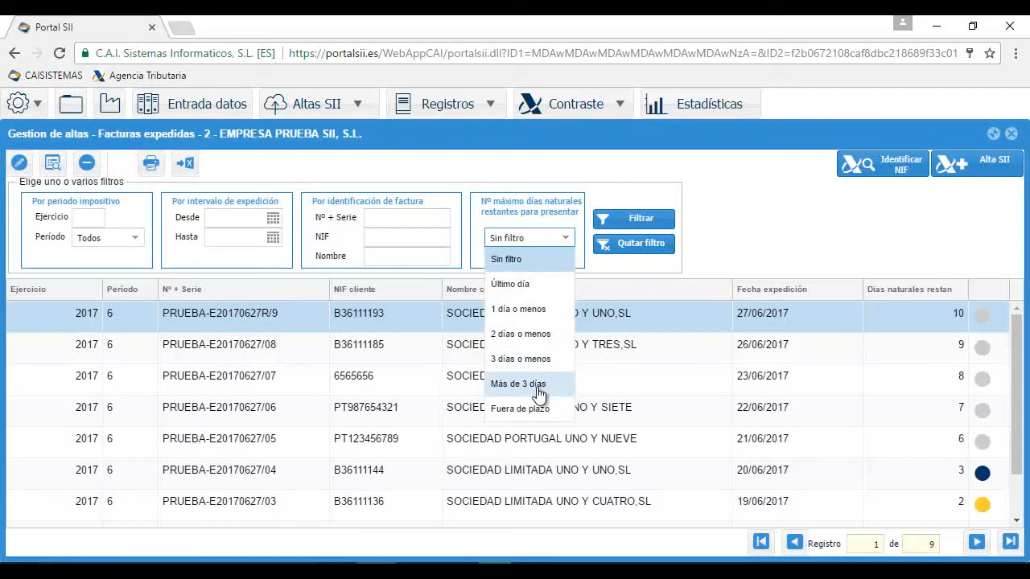
click(535, 309)
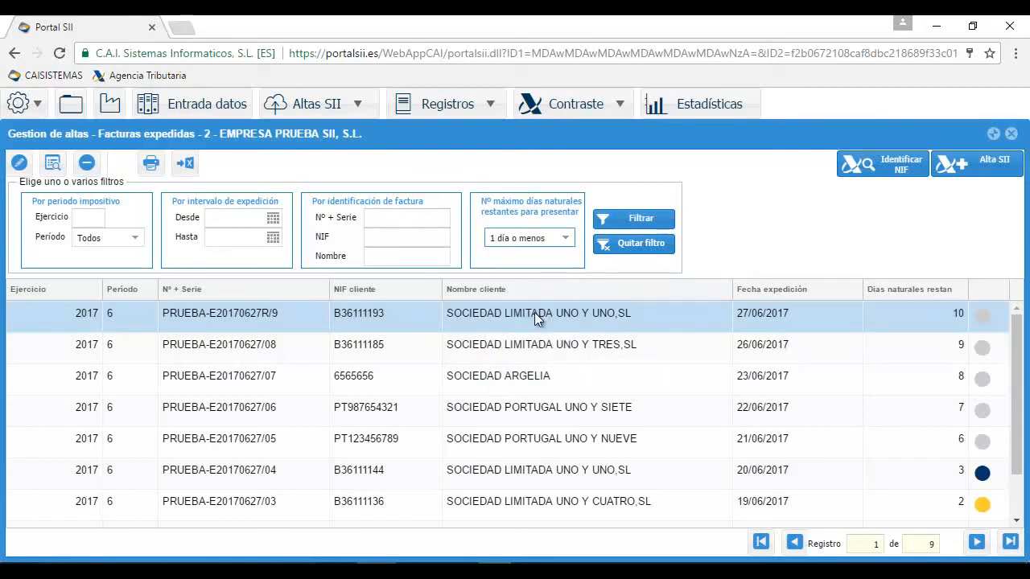
click(619, 222)
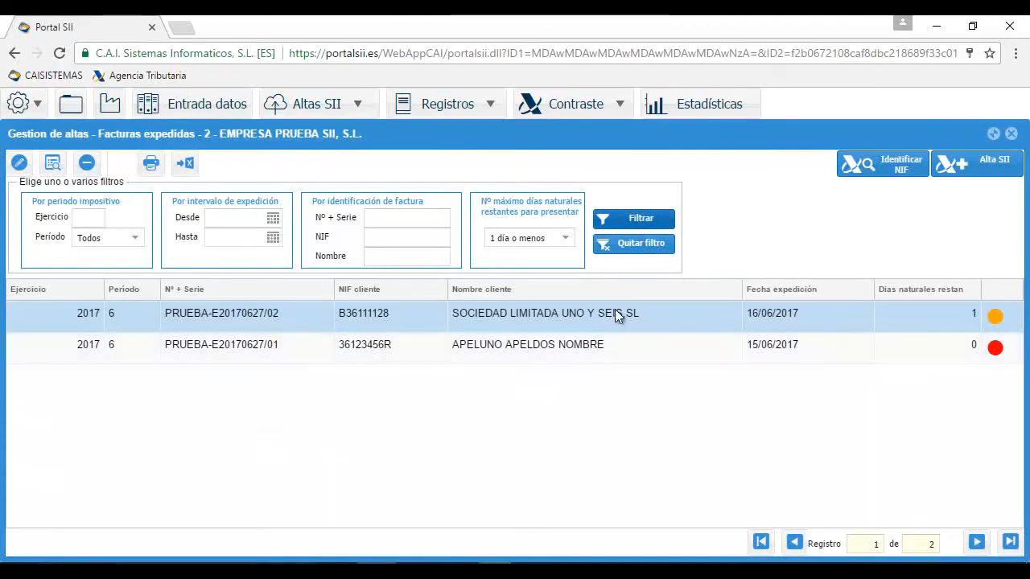
click(623, 247)
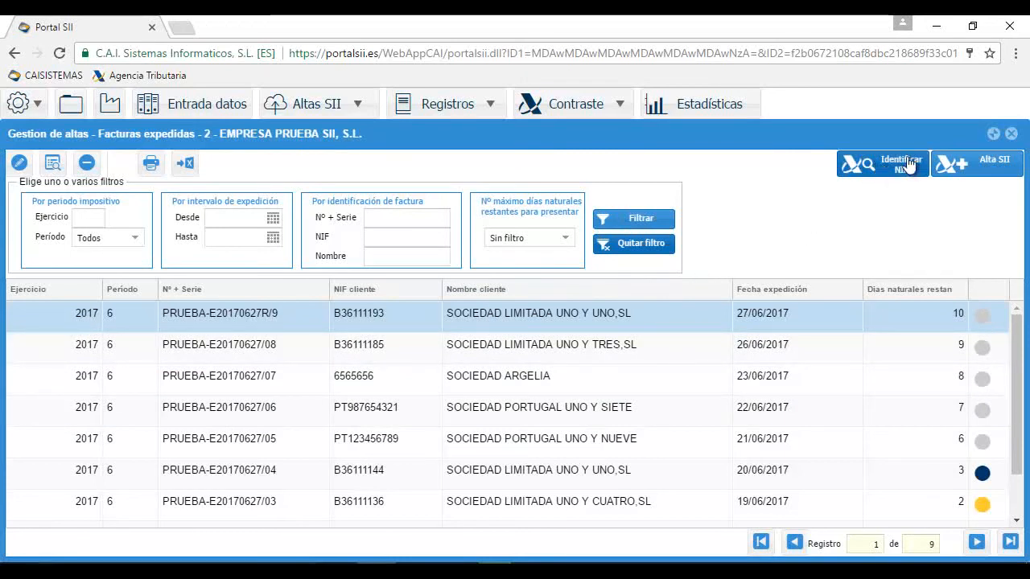
click(885, 166)
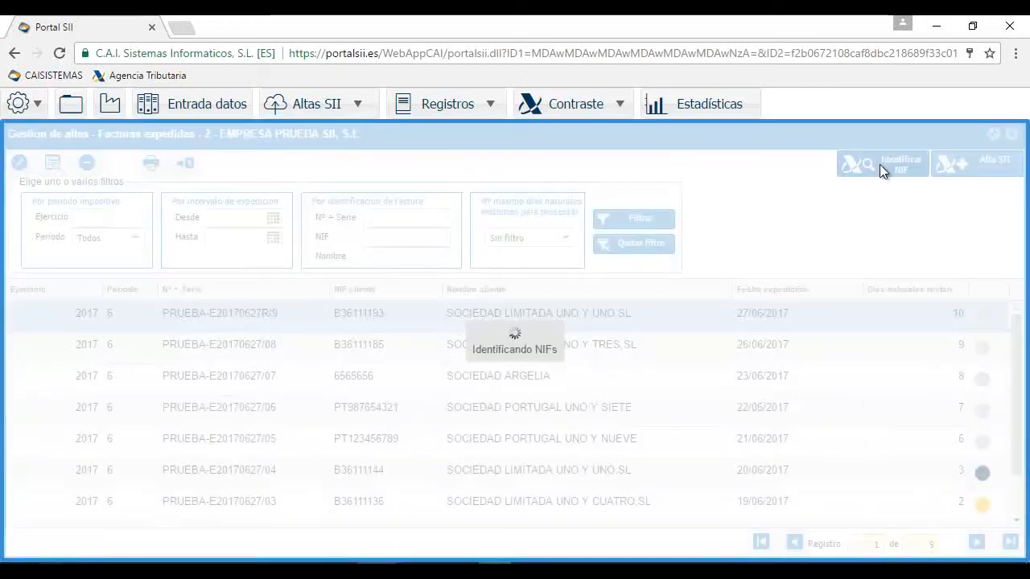
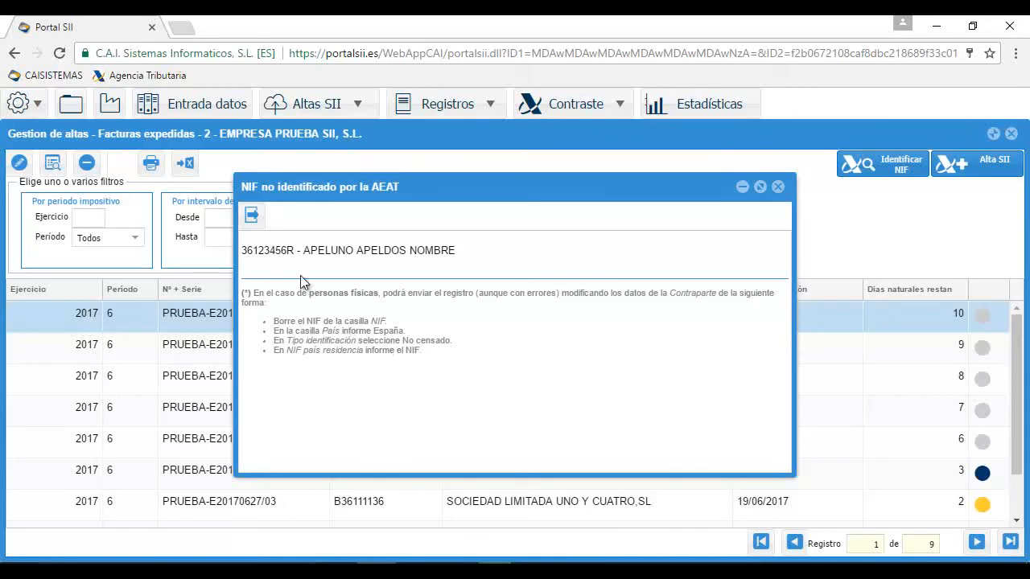
Close the 'NIF no identificado por la AEAT' notice and open the Alta SII batch window for issued invoices
click(252, 218)
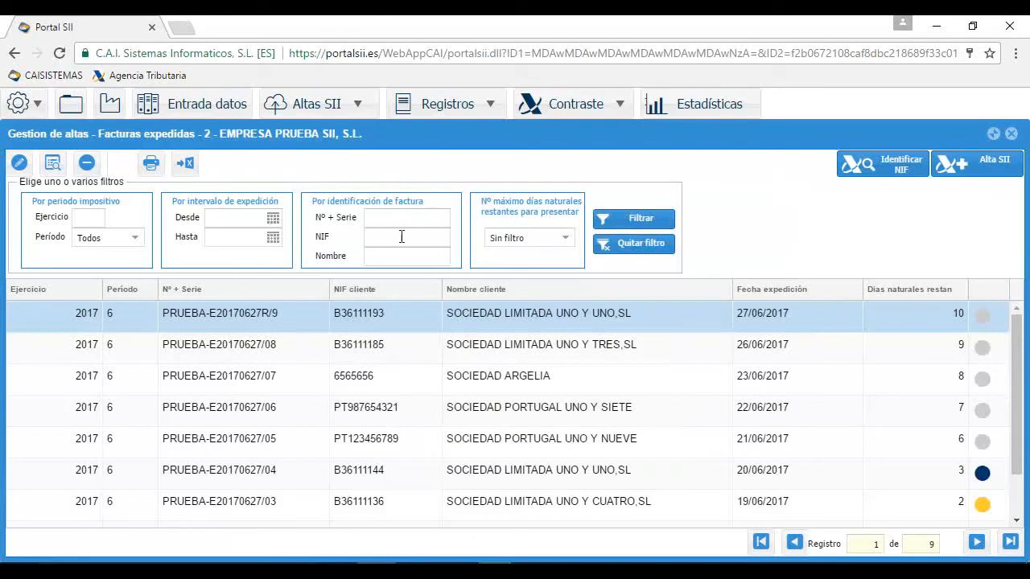
click(949, 172)
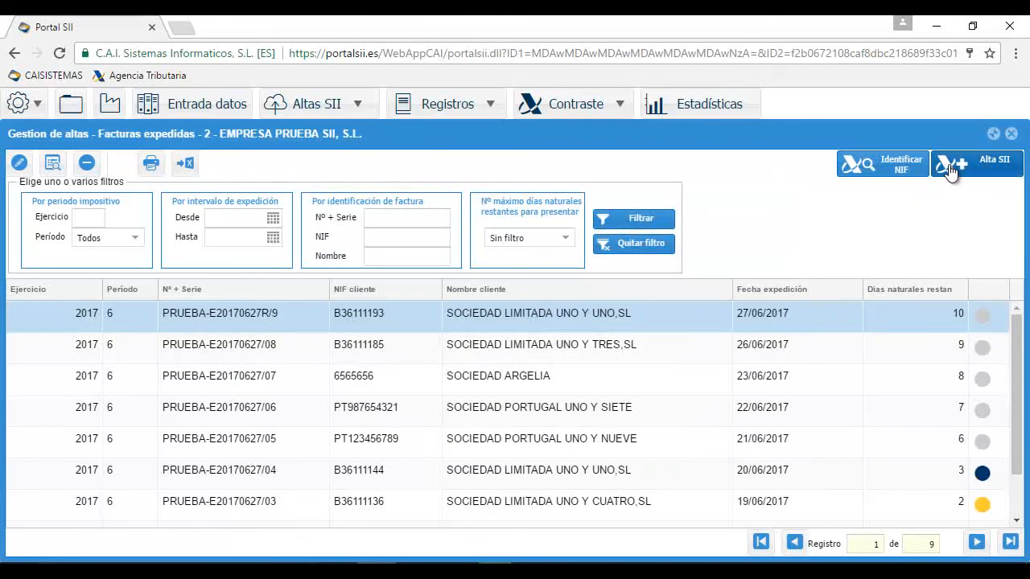
Send all nine issued invoices via Envíos SII, signing with the certificate password; 8 are accepted, 1 rejected
click(873, 192)
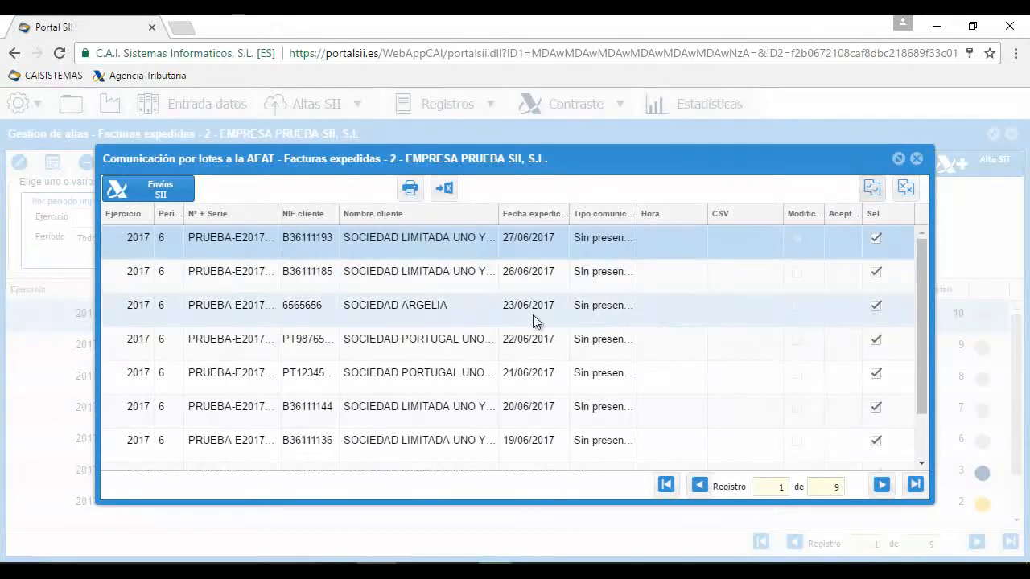
click(171, 193)
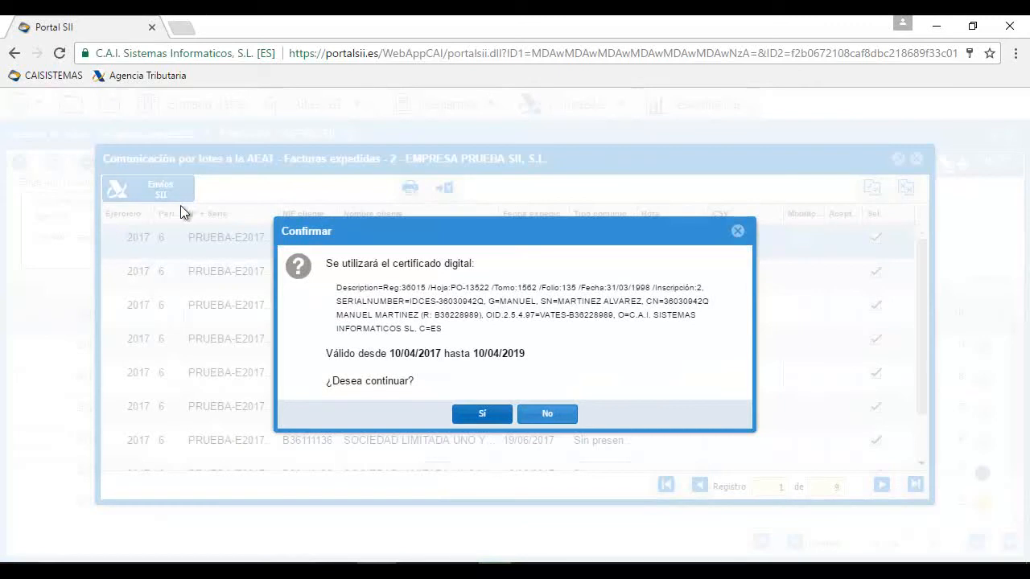
click(485, 415)
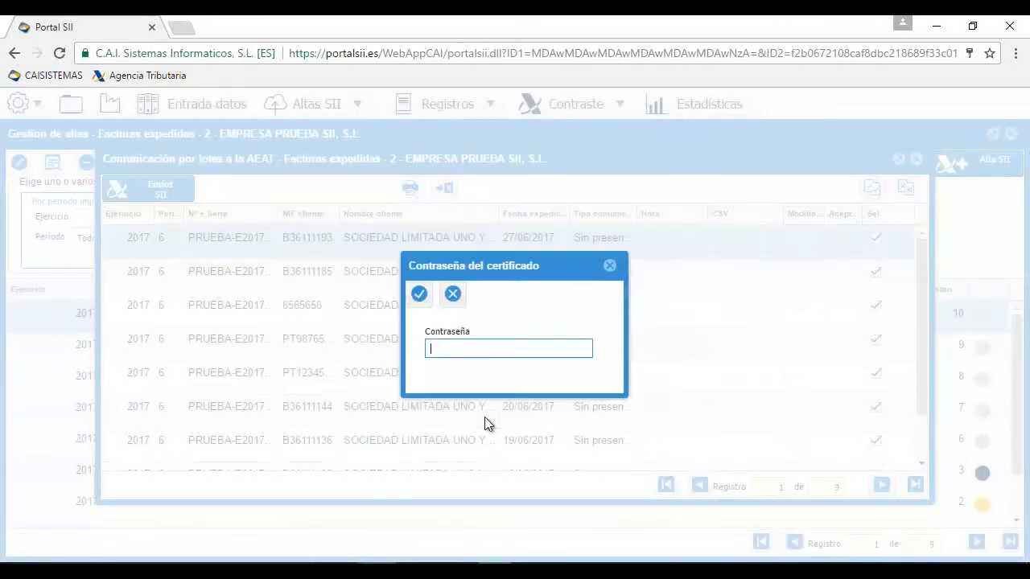
text(*******)
click(419, 295)
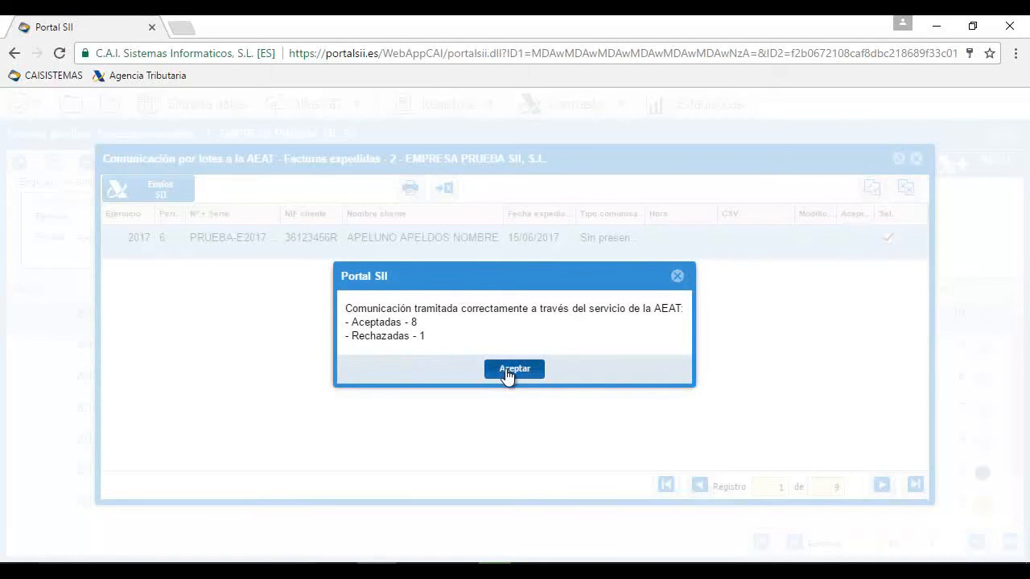
click(507, 372)
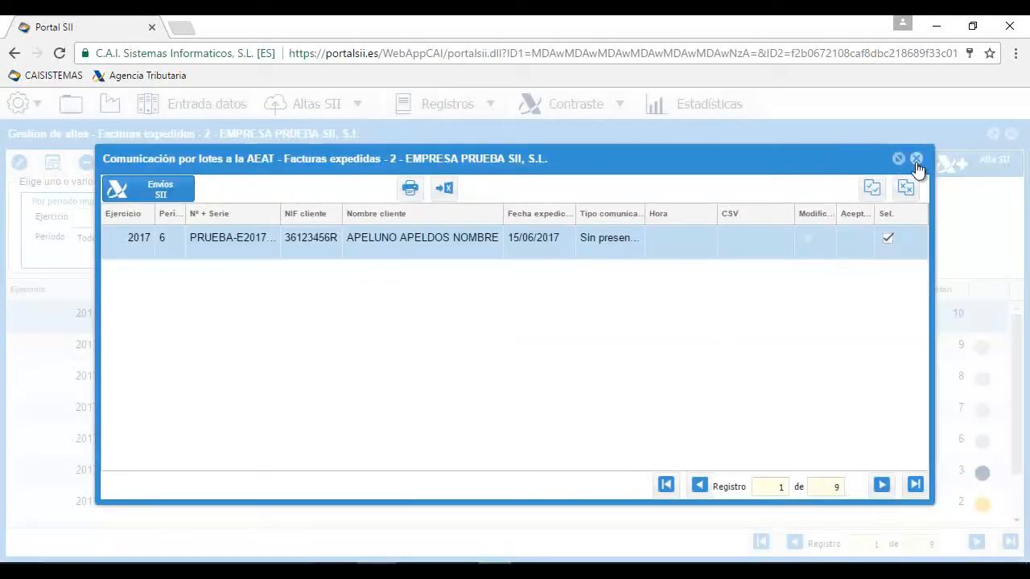
click(917, 159)
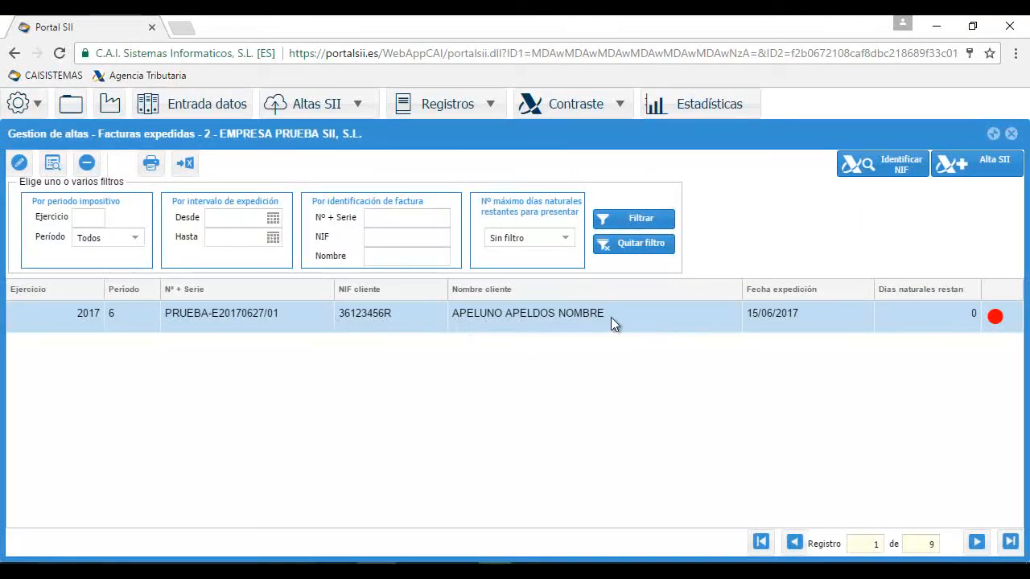
Set the rejected invoice customer's country to ESPAÑA and identification type to No censado
double_click(480, 315)
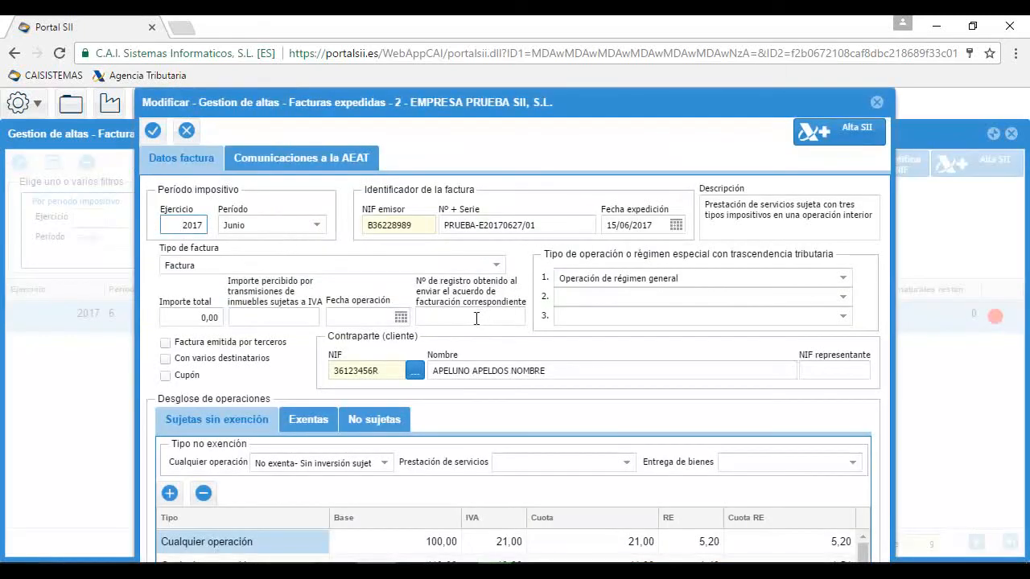
click(412, 375)
drag(285, 354, 728, 354)
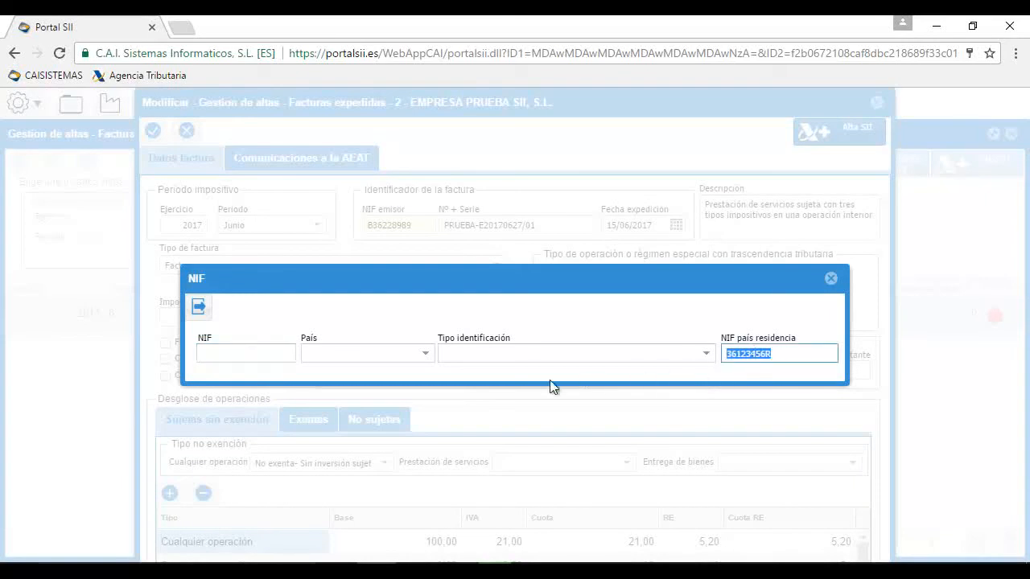
click(420, 357)
click(377, 142)
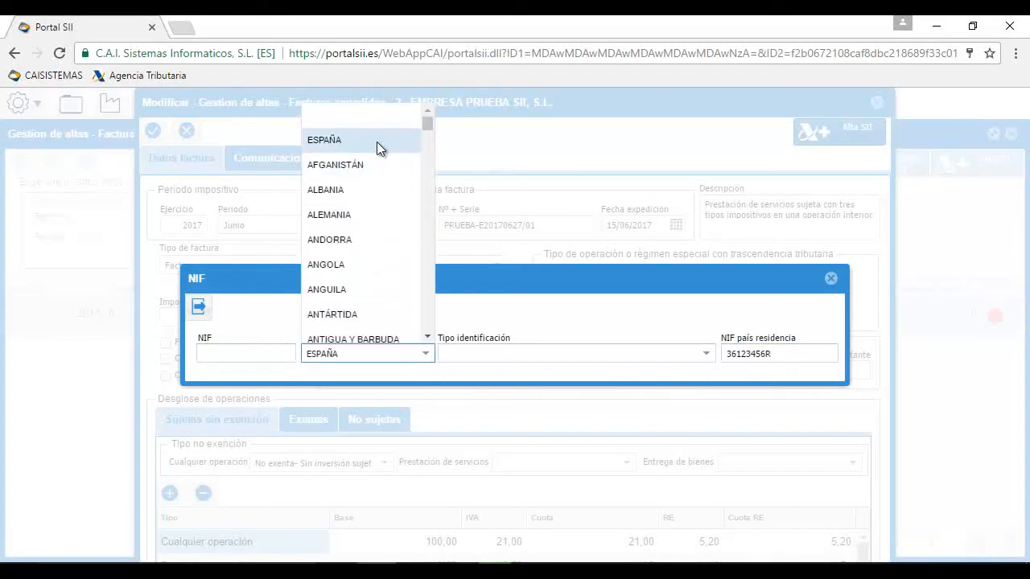
click(712, 356)
click(584, 524)
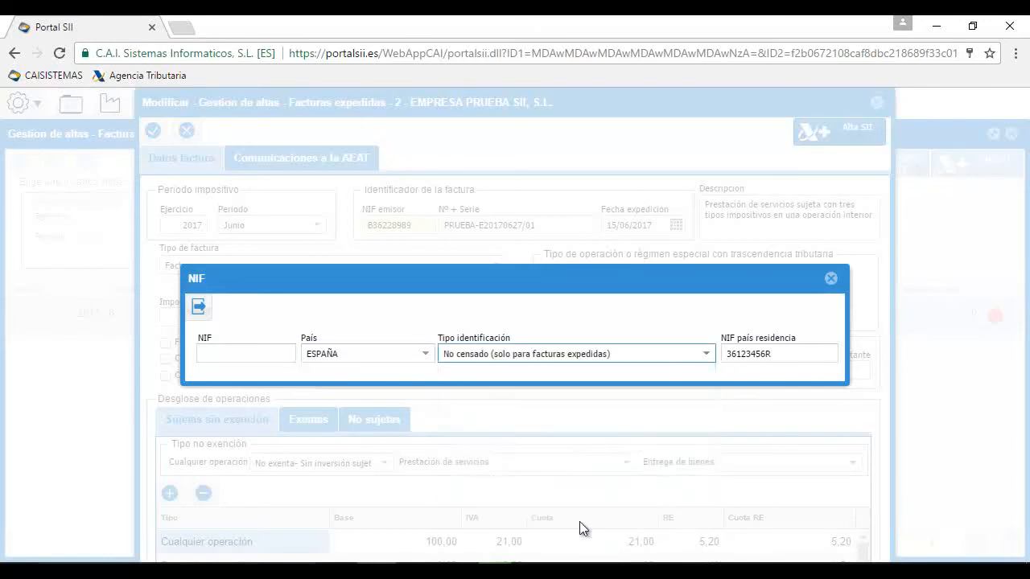
click(199, 308)
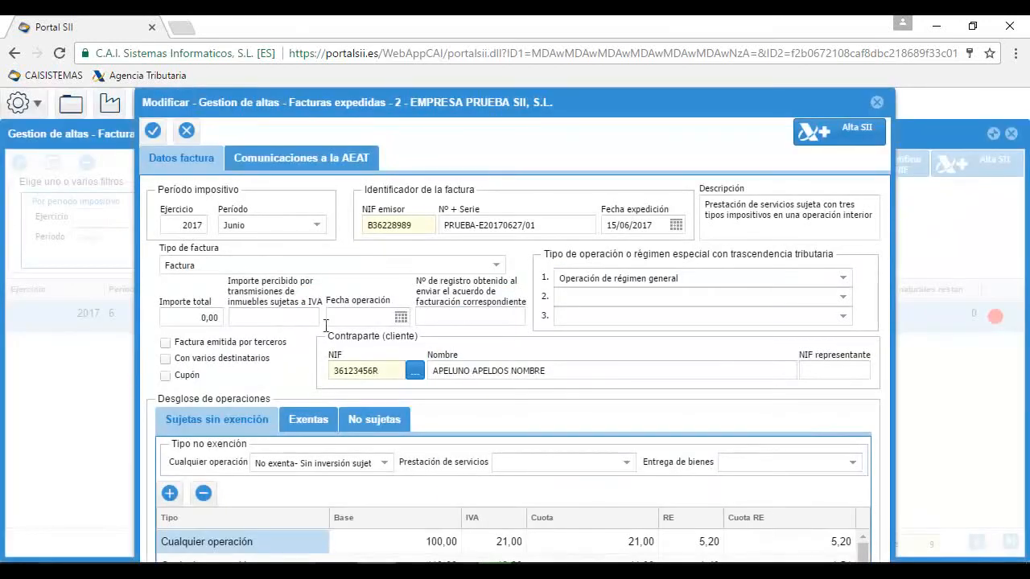
Resubmit the corrected invoice, accepted with error 2011, then close it and clear the filter
click(824, 141)
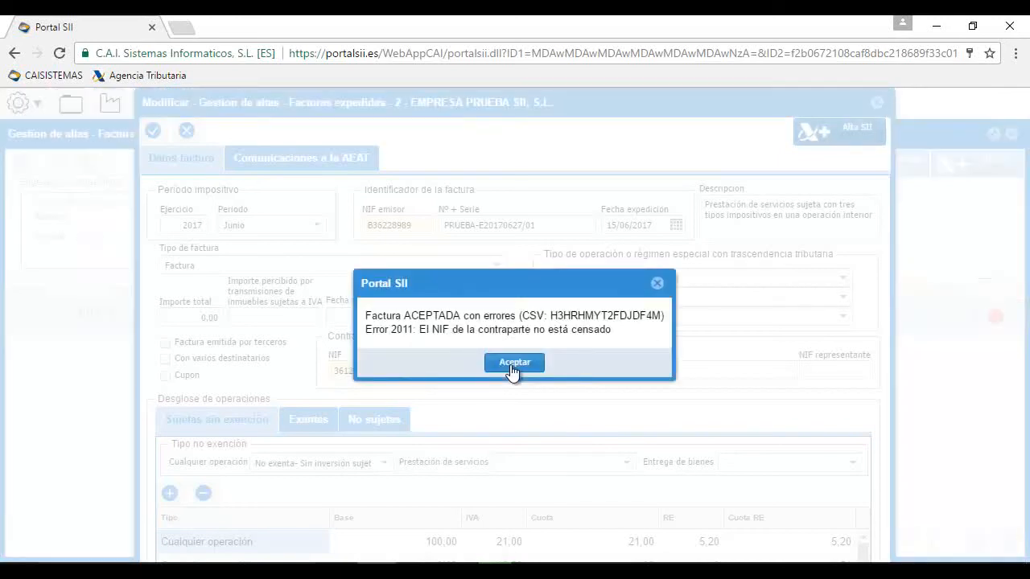
click(514, 363)
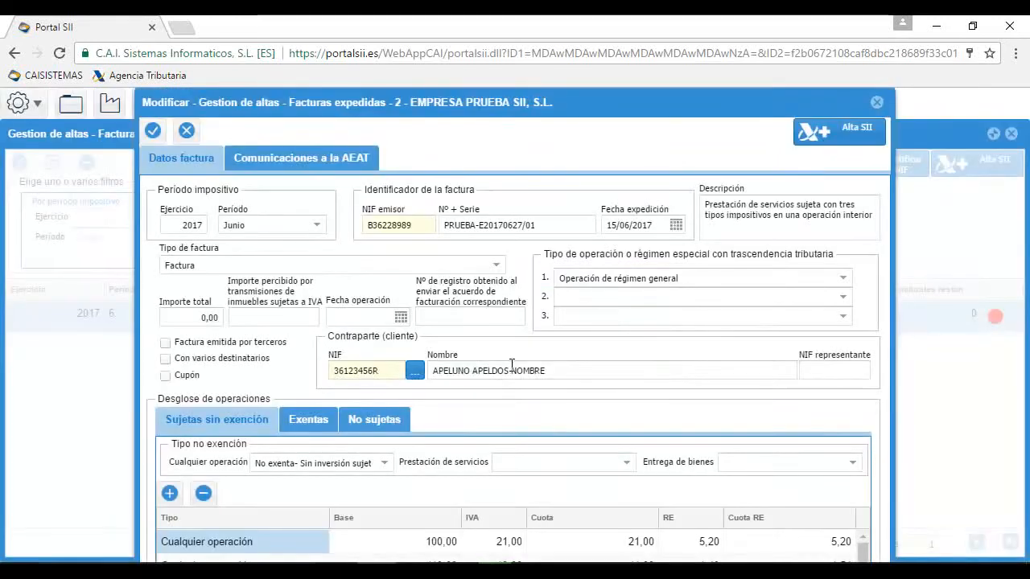
click(877, 102)
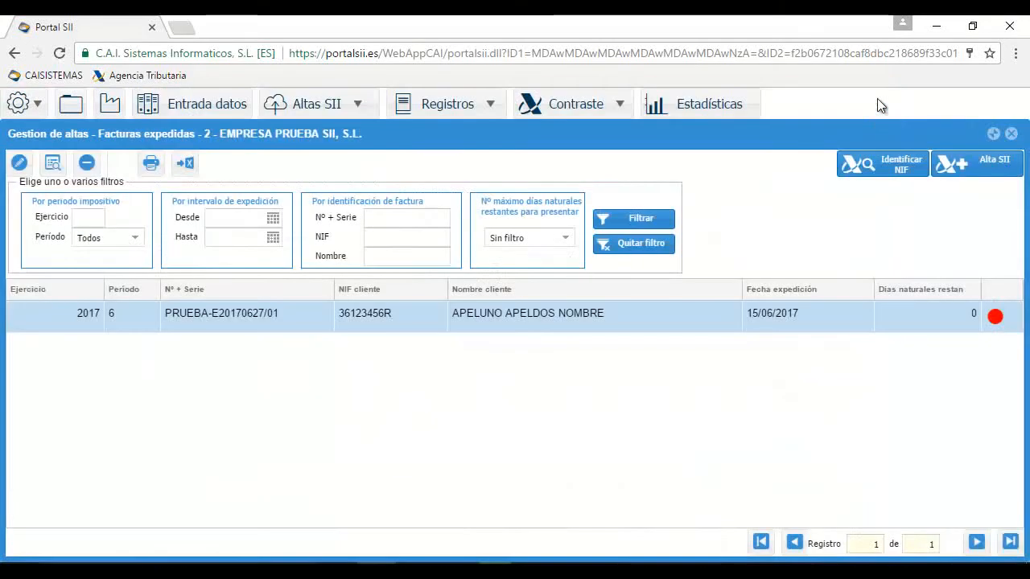
click(643, 247)
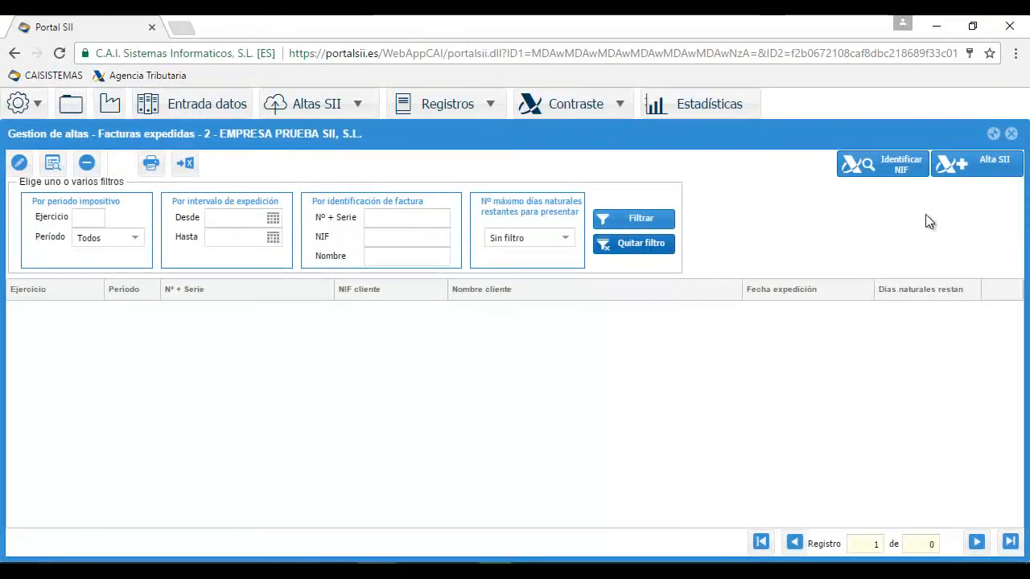
click(490, 104)
click(458, 130)
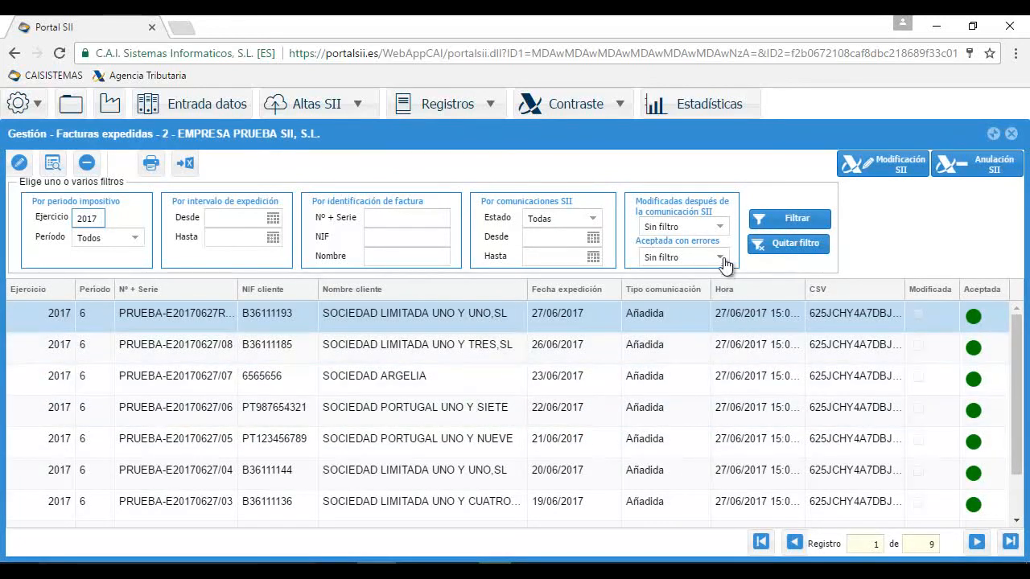
click(724, 264)
click(697, 298)
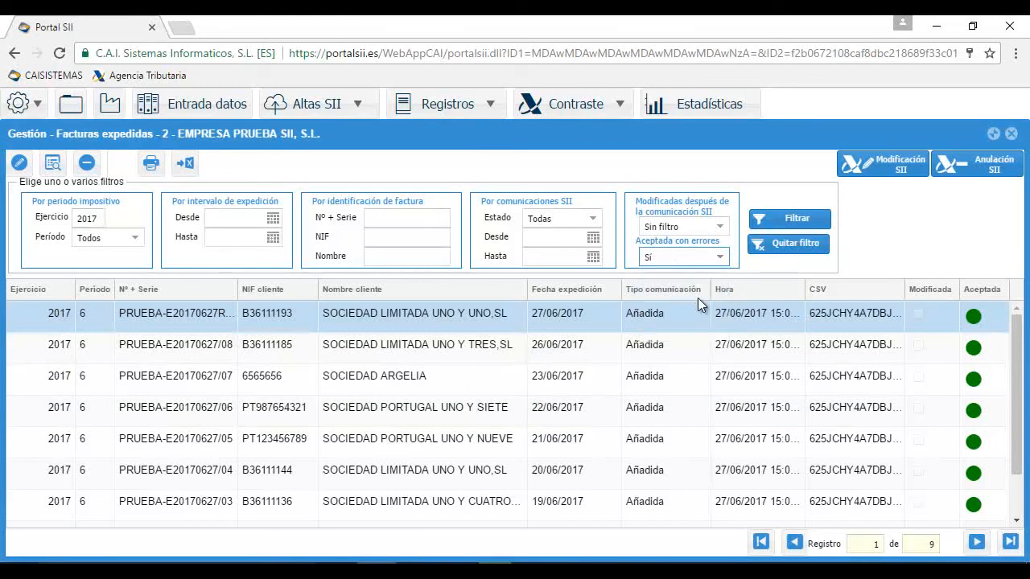
click(785, 221)
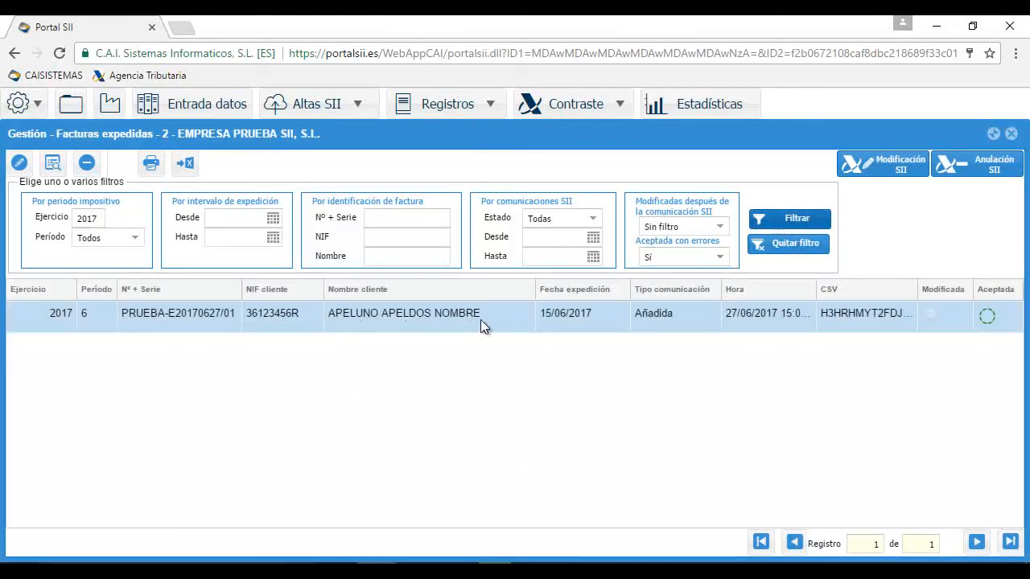
double_click(447, 320)
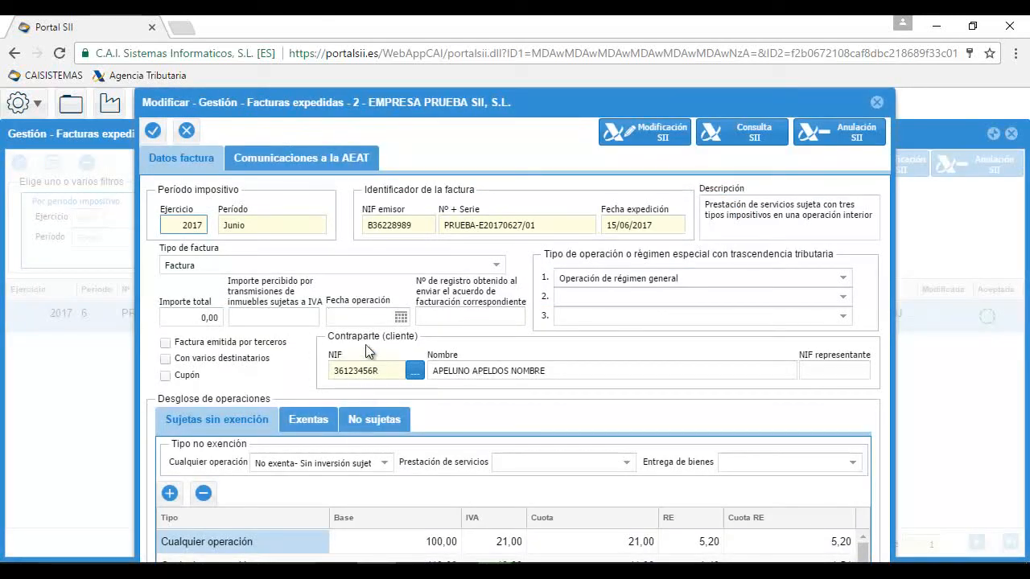
click(324, 163)
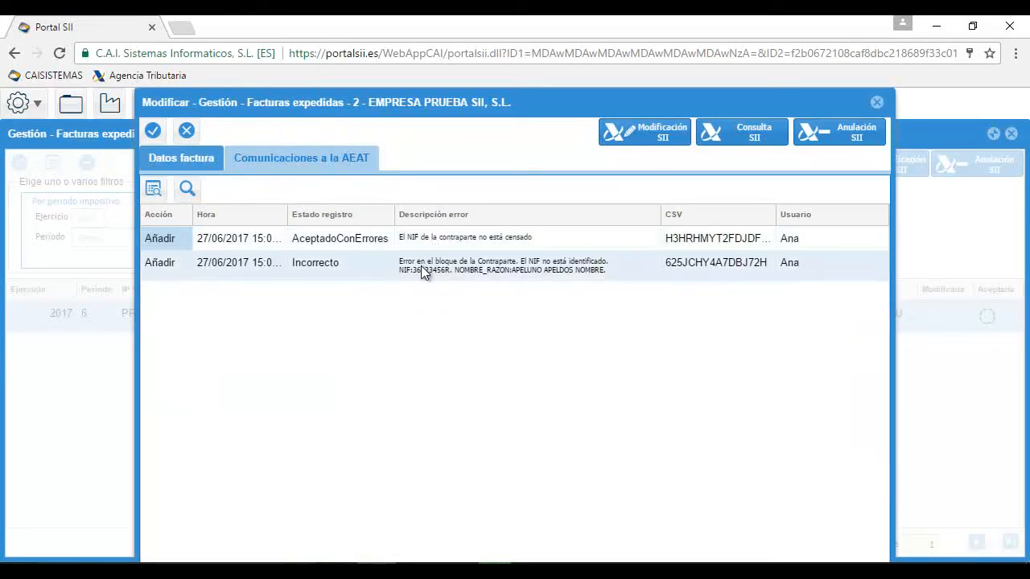
click(153, 132)
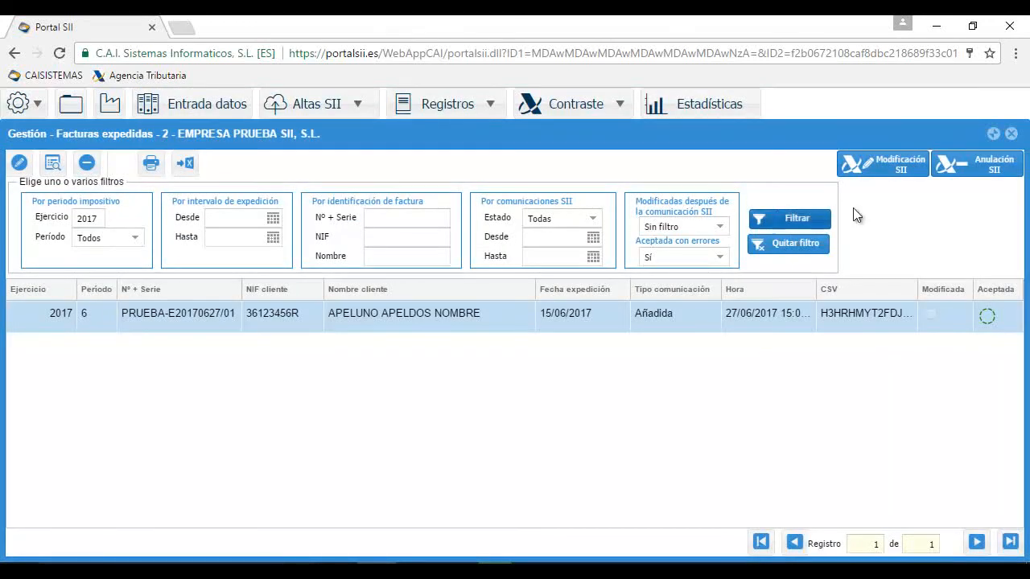
click(1012, 133)
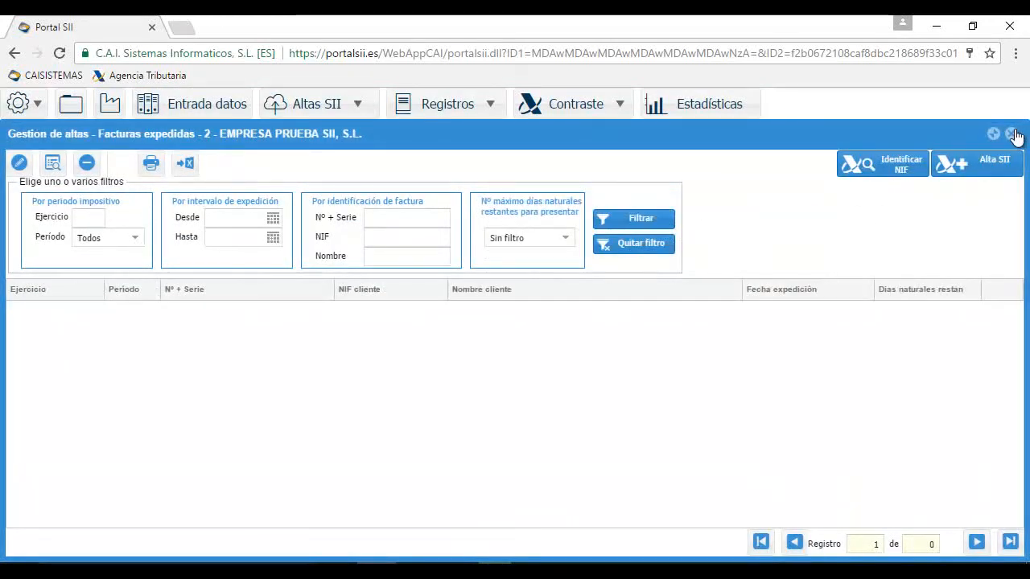
Close the issued-invoices list and open batch submission for pending received invoices
click(1012, 133)
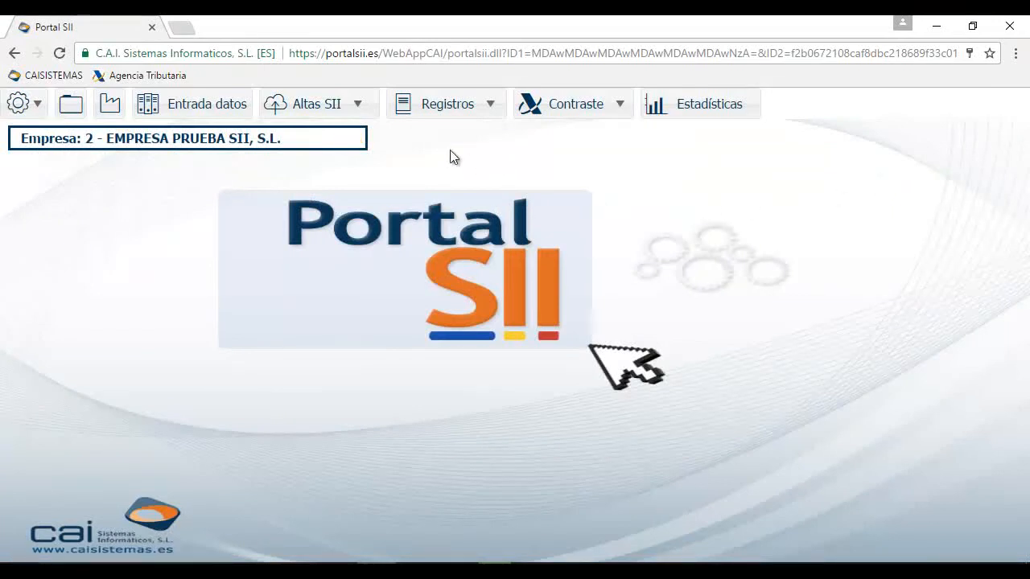
click(359, 110)
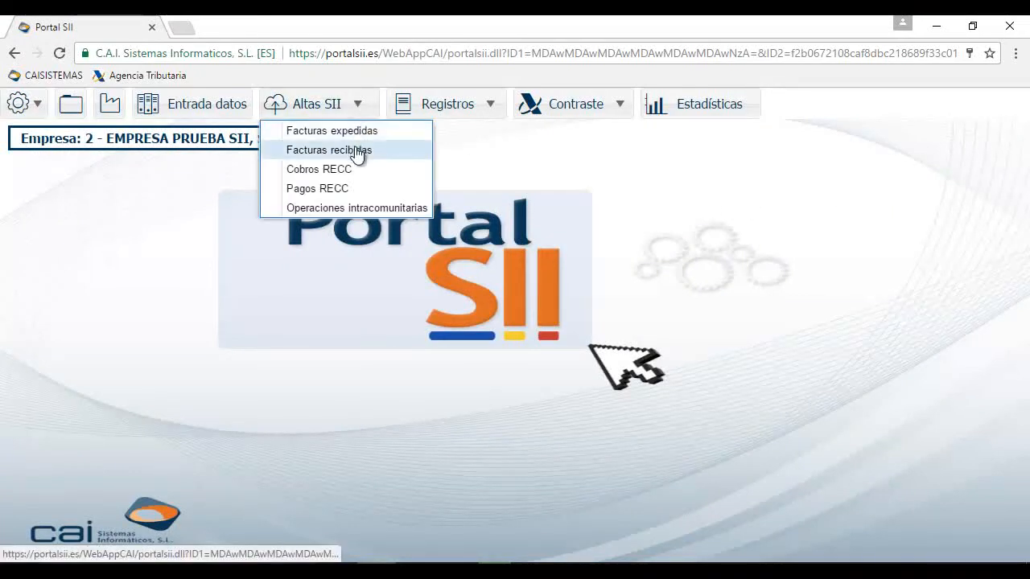
click(357, 153)
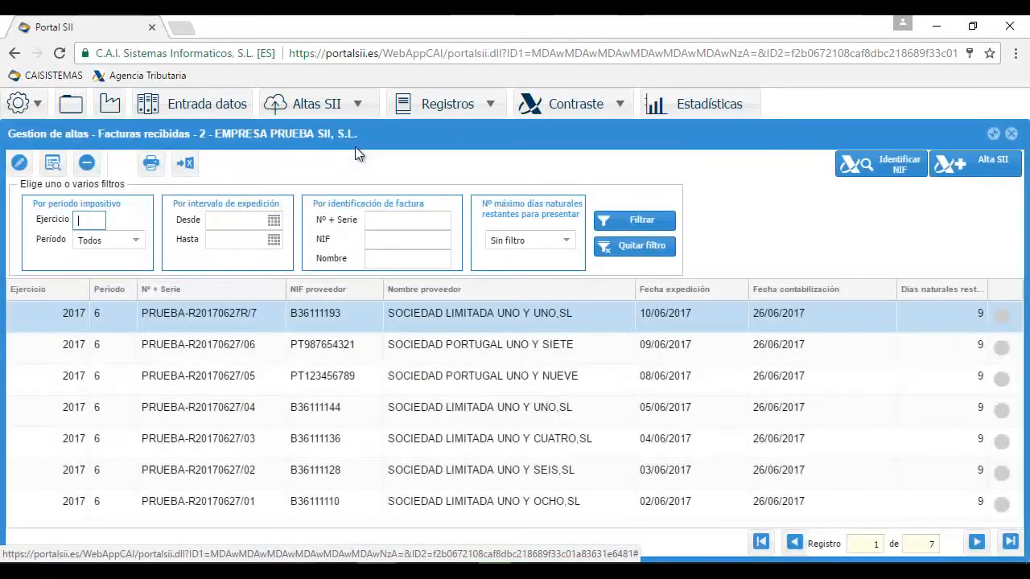
click(964, 170)
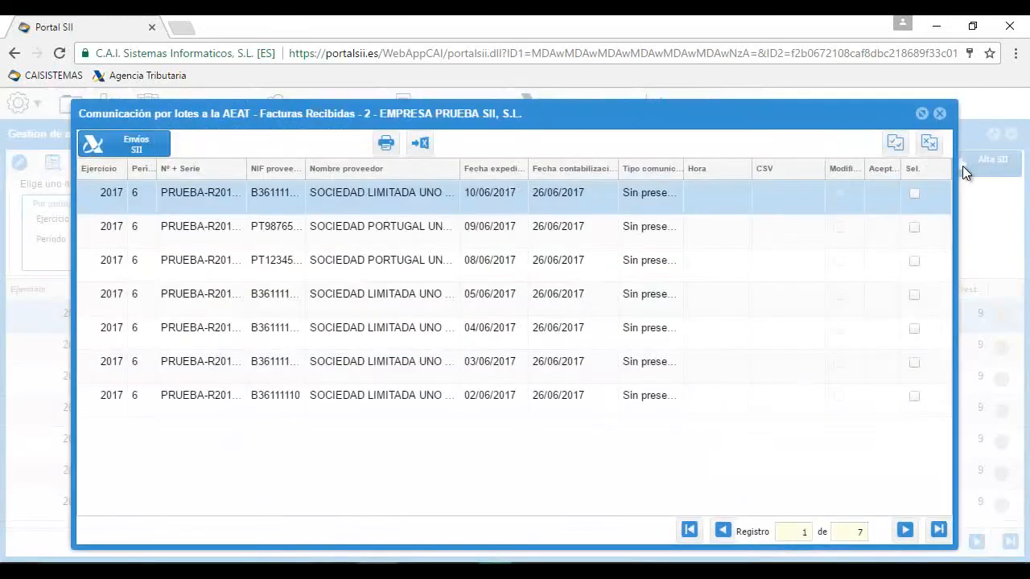
Send all seven received invoices to the AEAT, all accepted, and close both windows
click(895, 142)
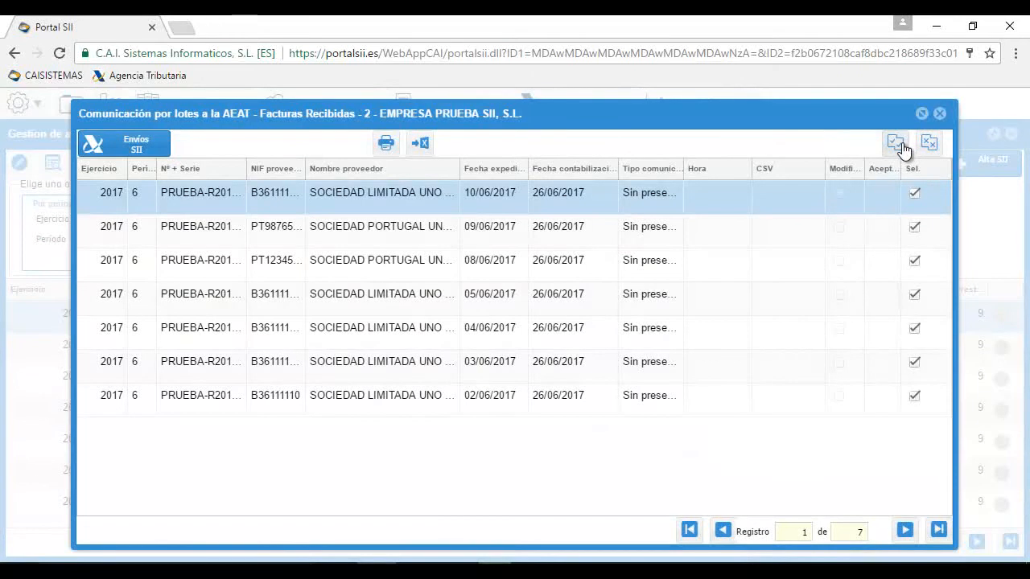
click(124, 143)
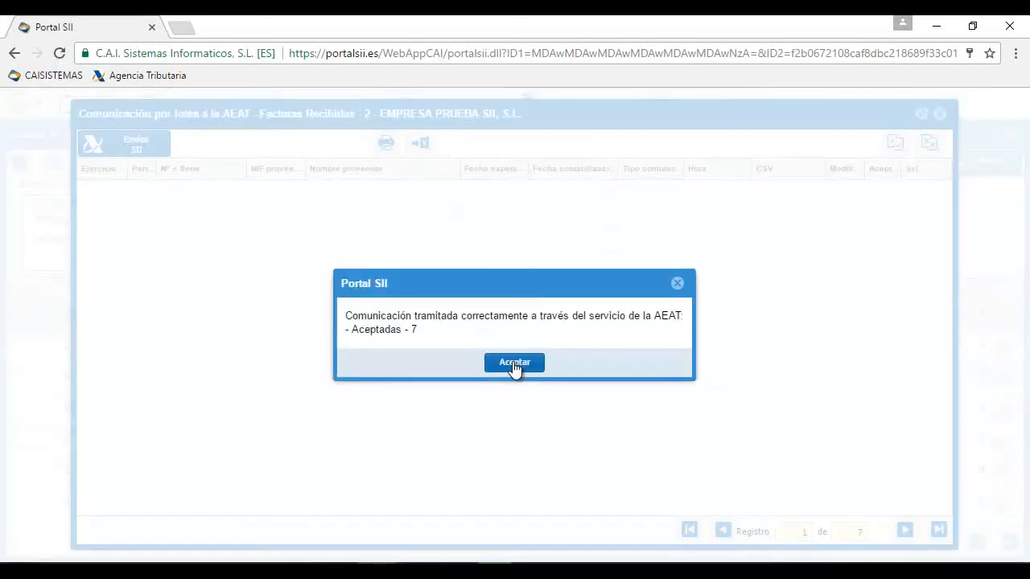
click(514, 363)
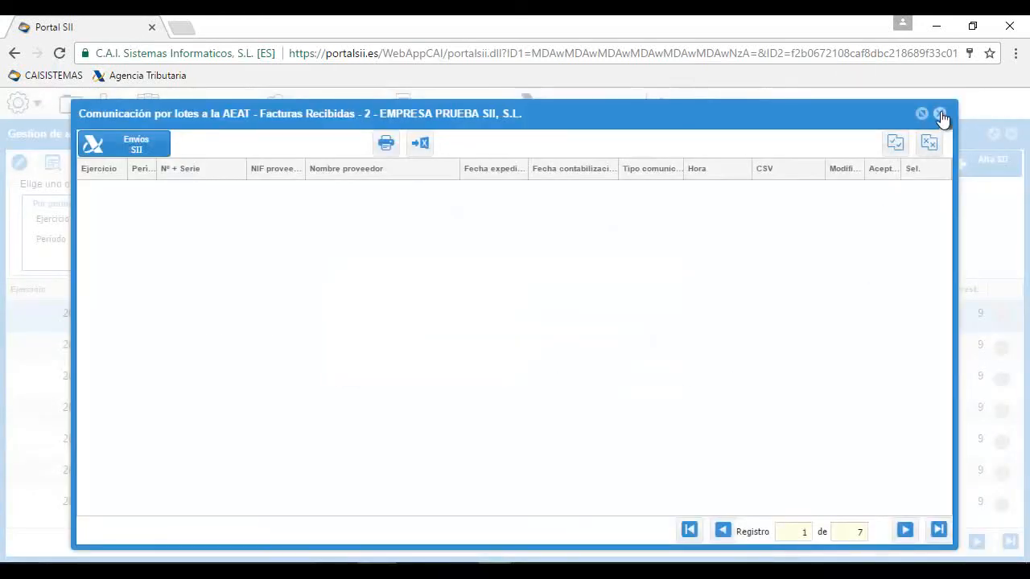
click(940, 113)
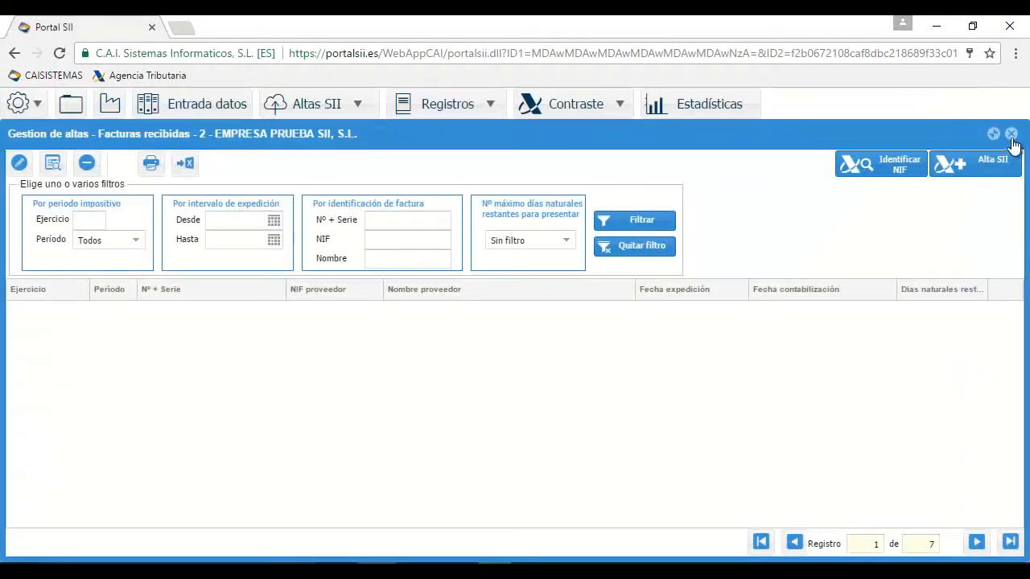
click(1011, 134)
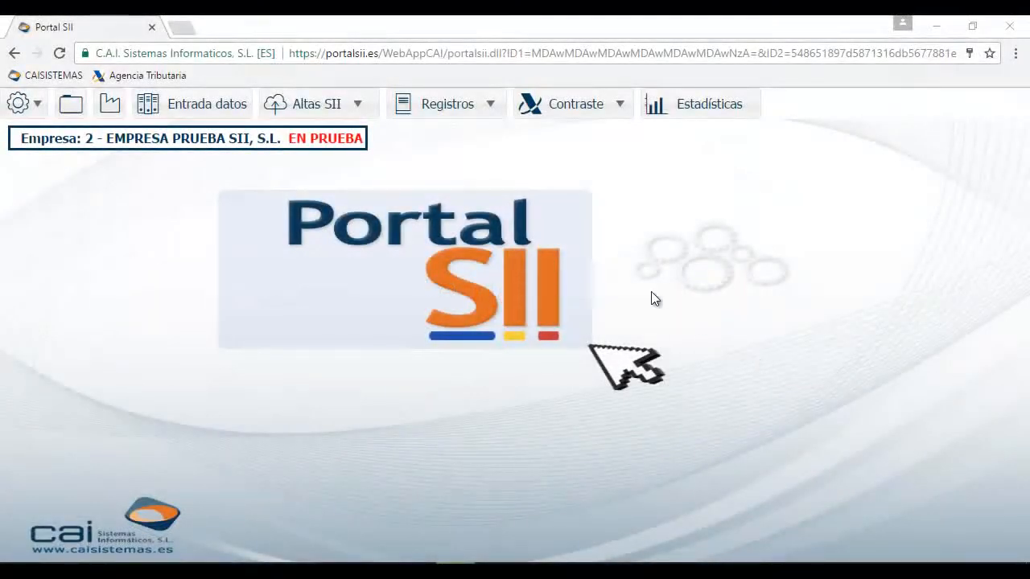
click(492, 106)
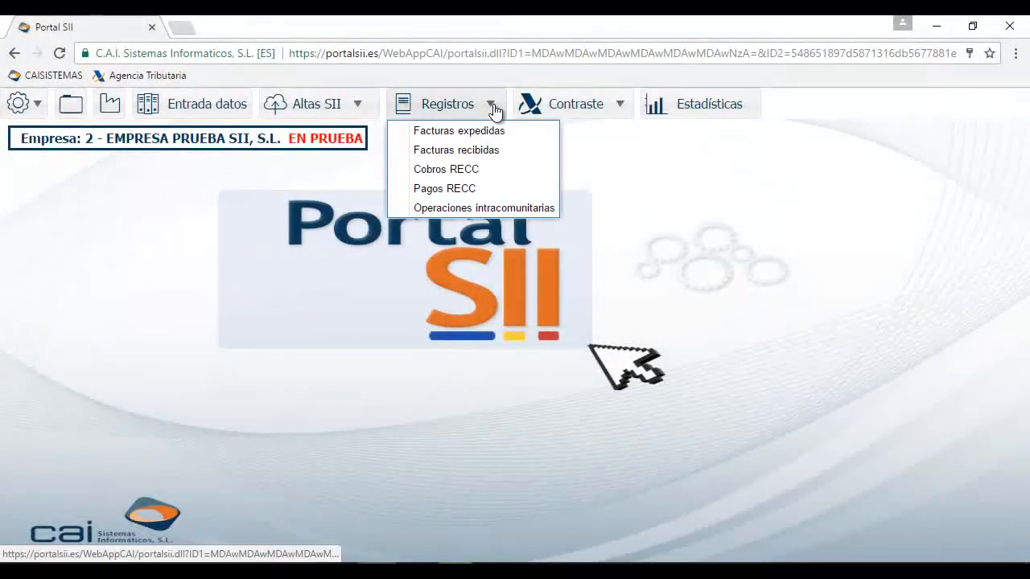
click(490, 131)
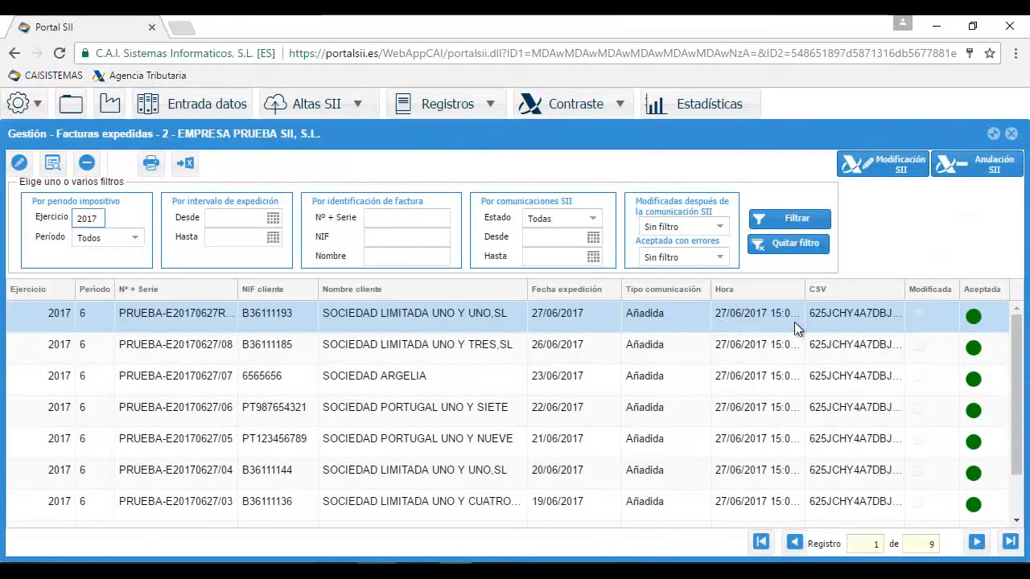
drag(1017, 366, 1018, 443)
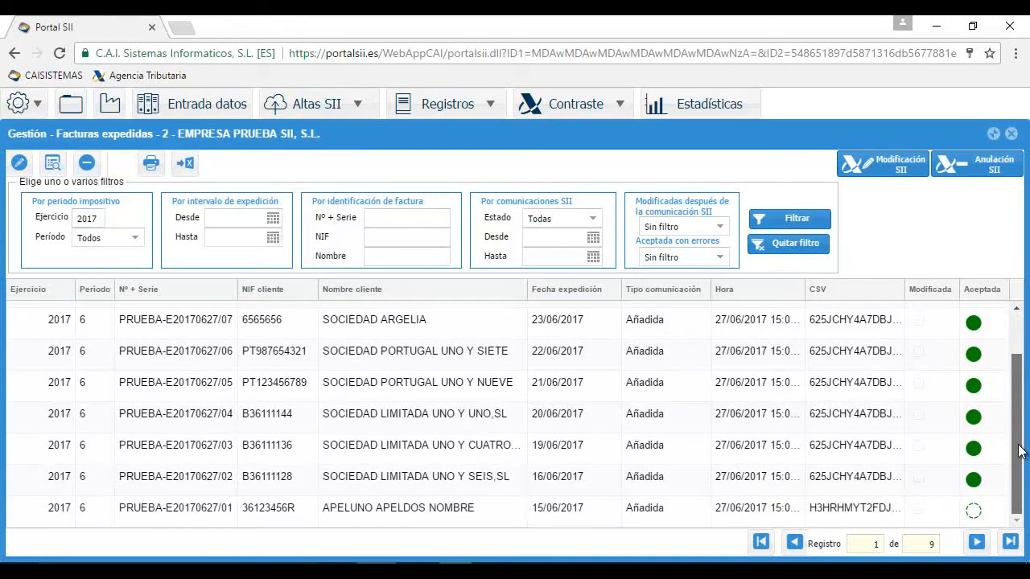
click(454, 510)
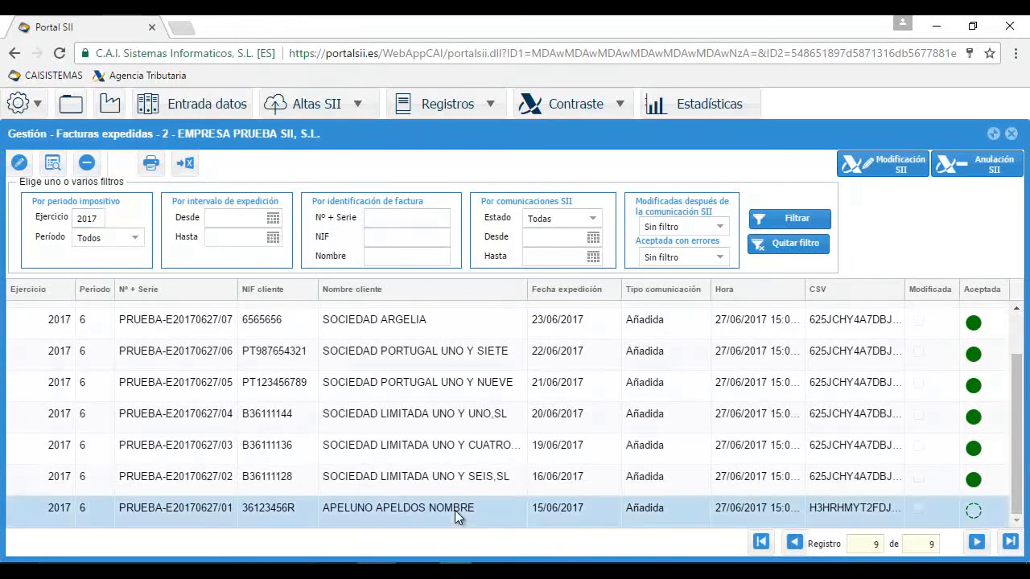
double_click(455, 510)
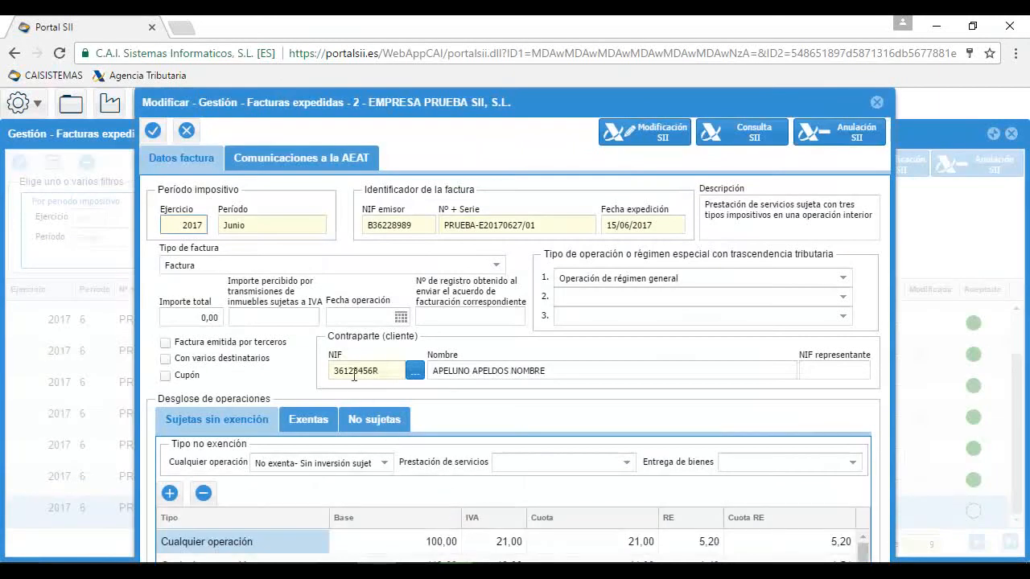
click(320, 161)
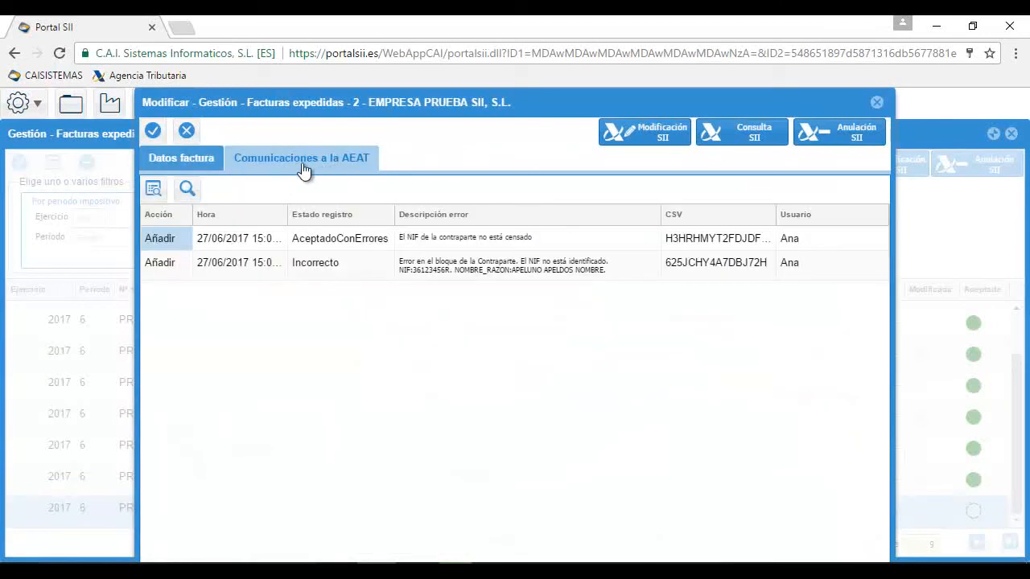
click(479, 271)
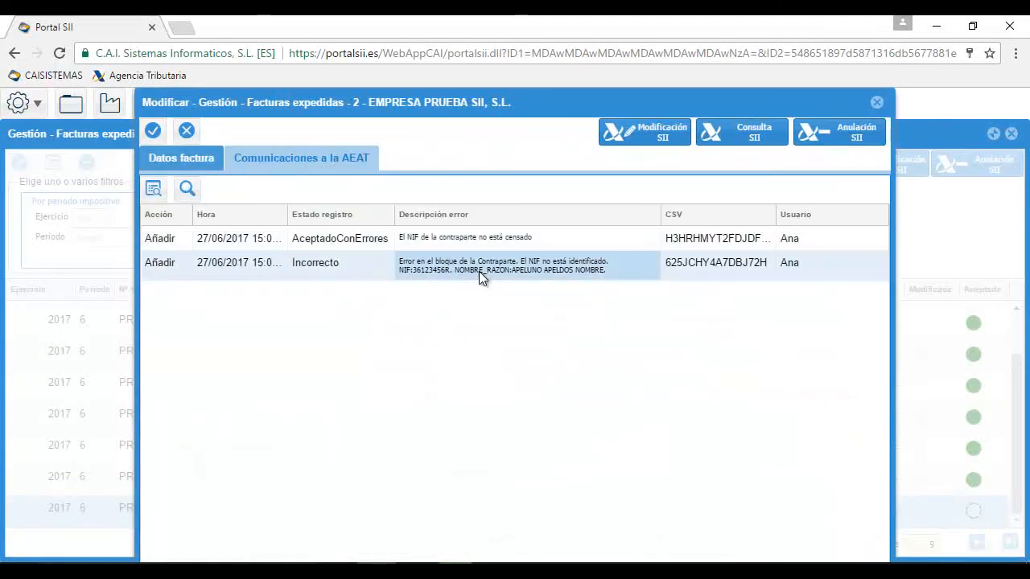
click(188, 190)
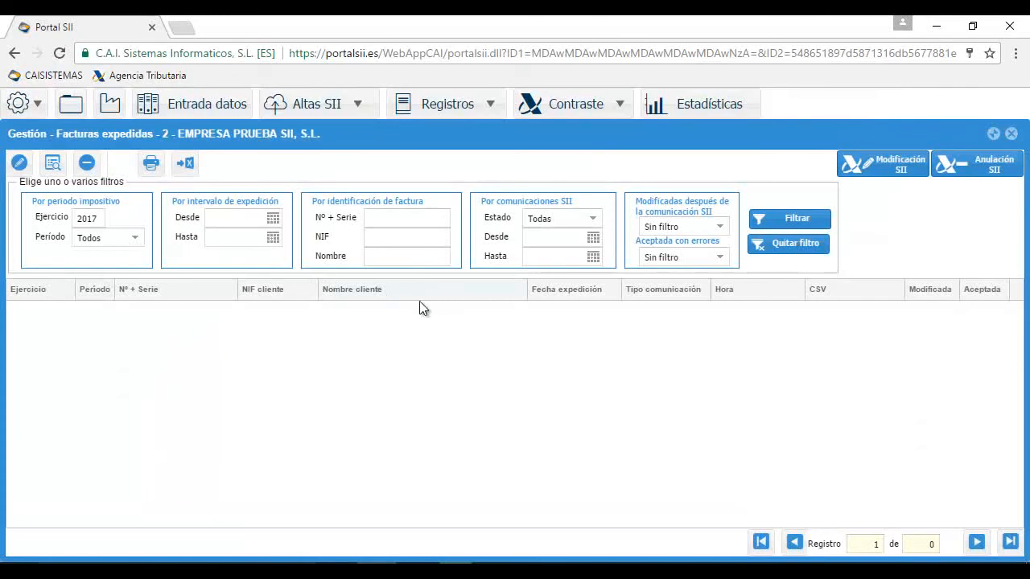
click(760, 248)
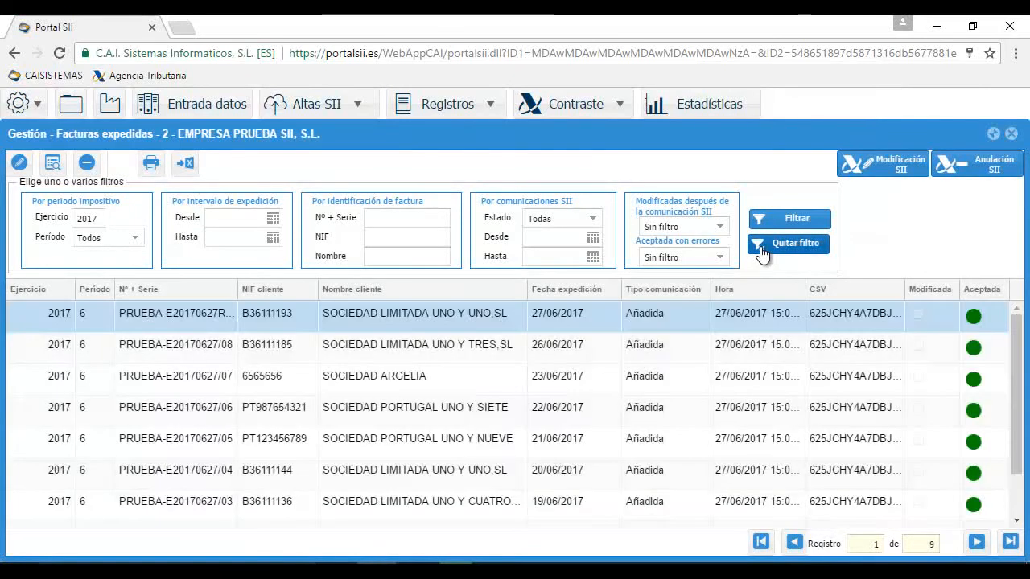
click(487, 105)
click(472, 150)
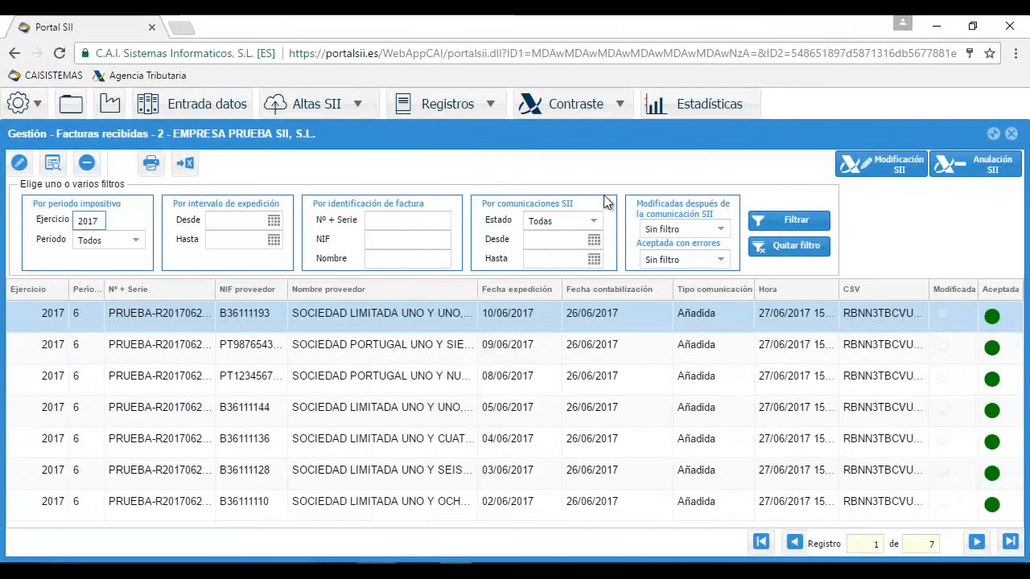
click(1010, 136)
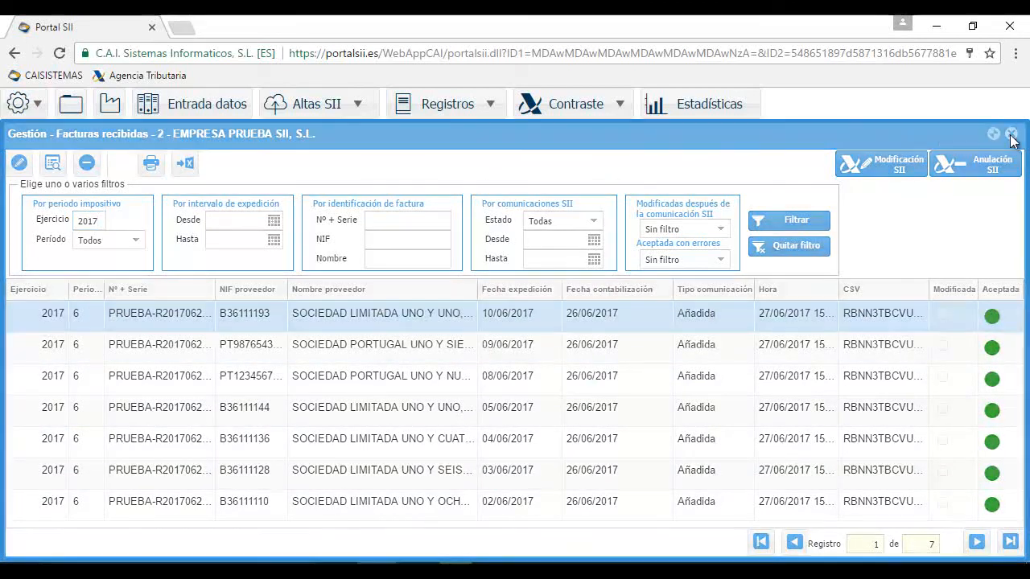
click(1010, 135)
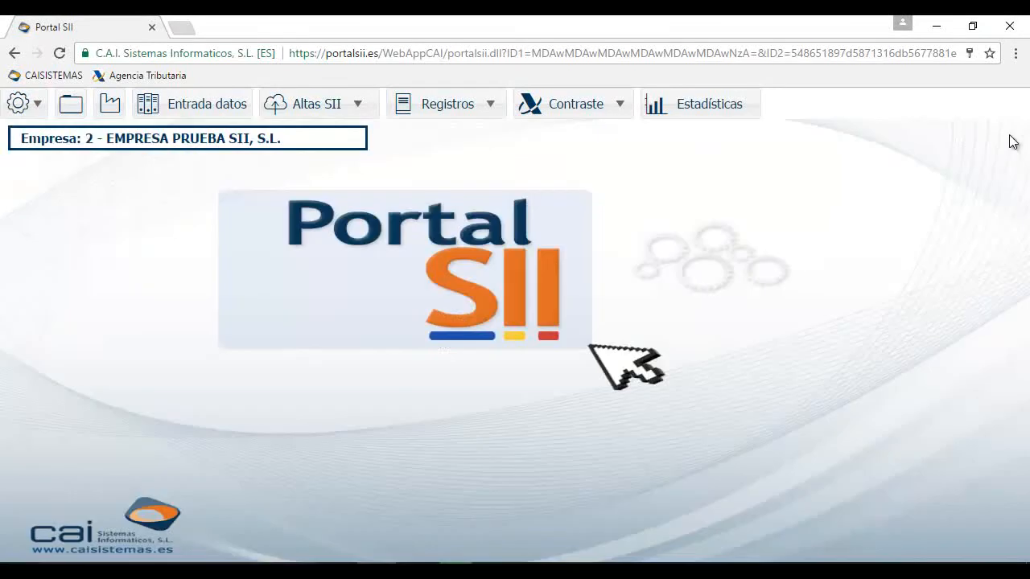
Run the Contraste comparison of issued invoices against the AEAT using the digital certificate
click(626, 111)
click(624, 133)
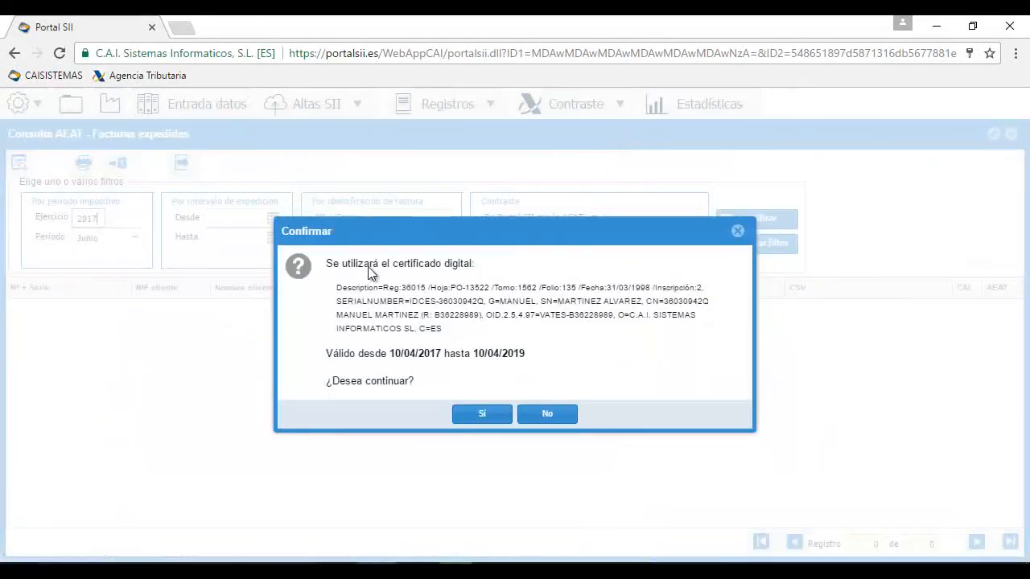
click(469, 417)
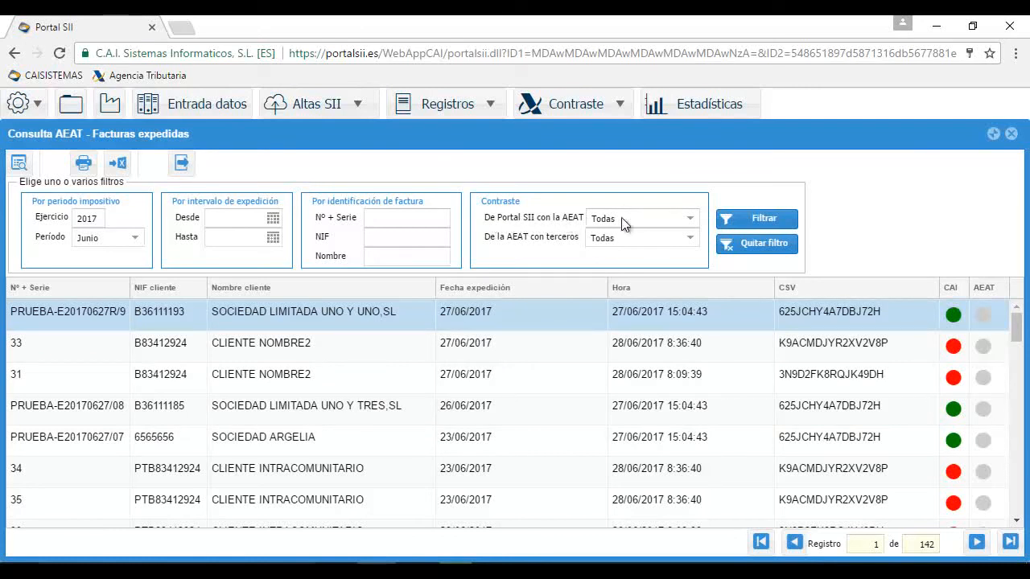
Keep both match filters at Todas and export the 142-record comparison to an Excel file
click(691, 222)
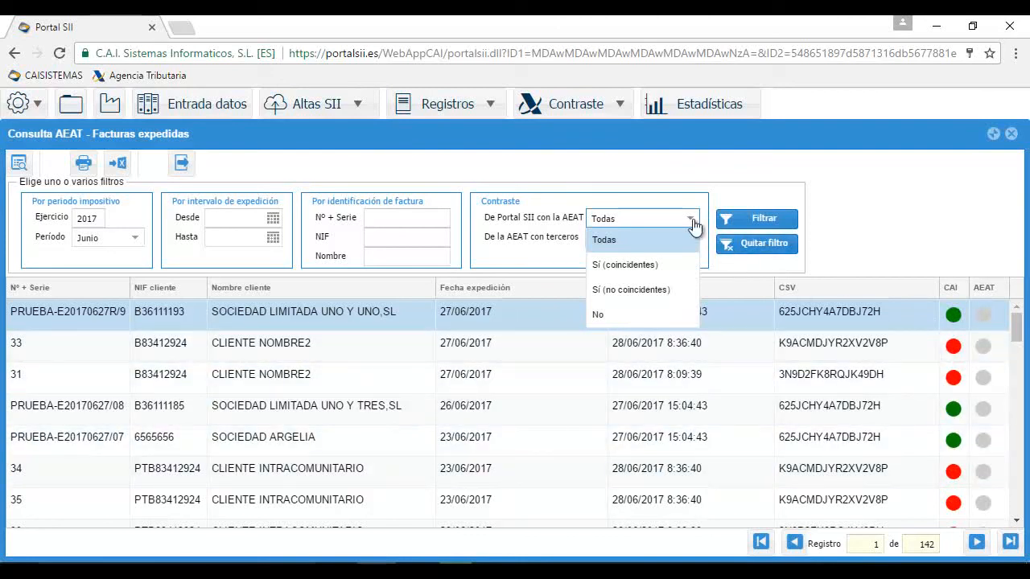
click(696, 224)
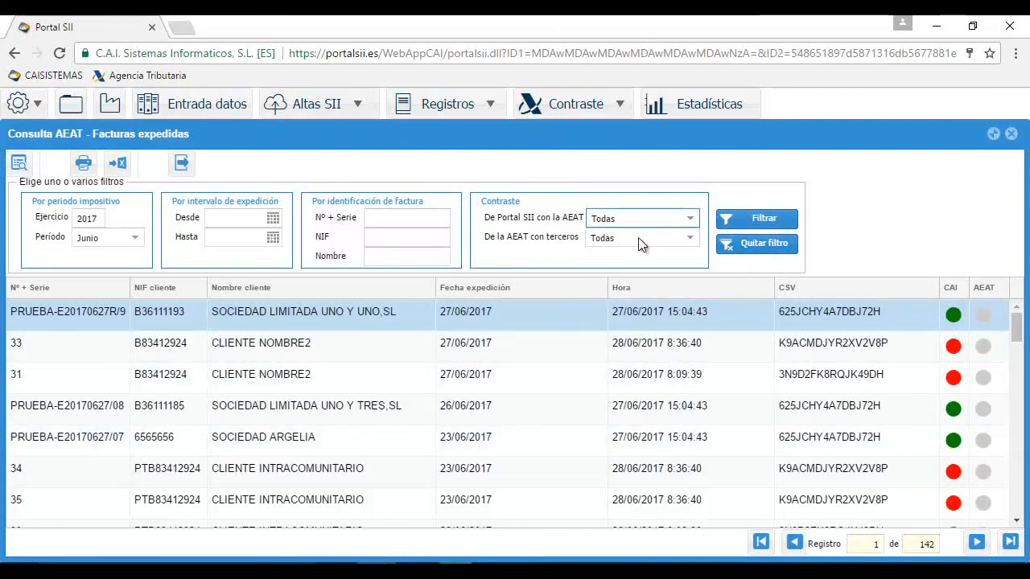
click(689, 238)
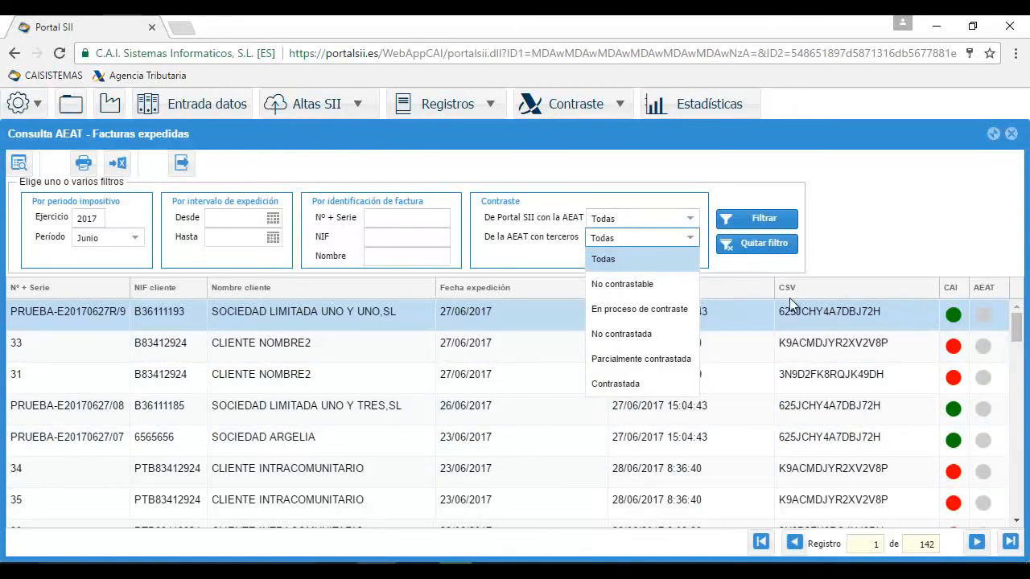
click(690, 238)
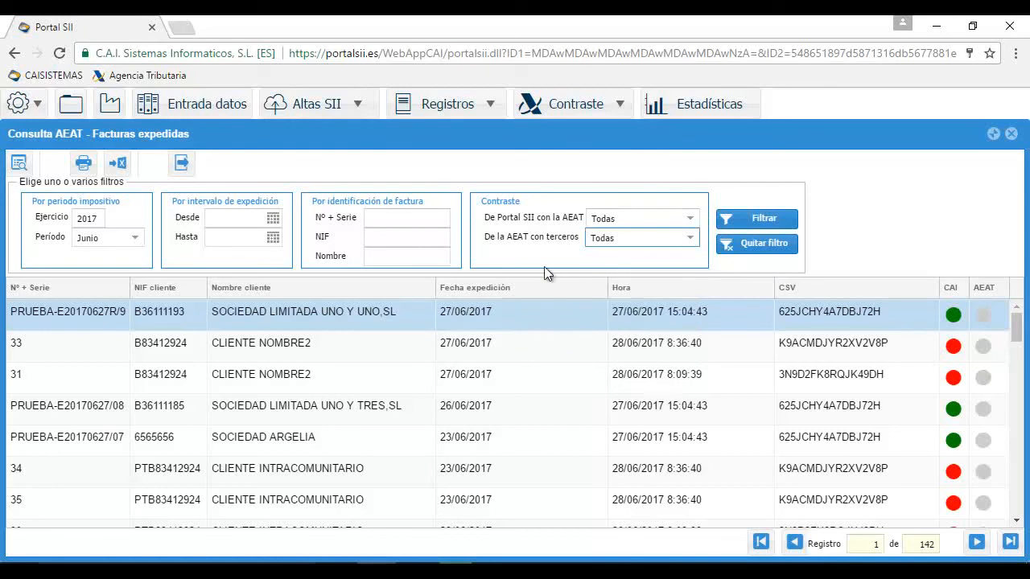
click(121, 165)
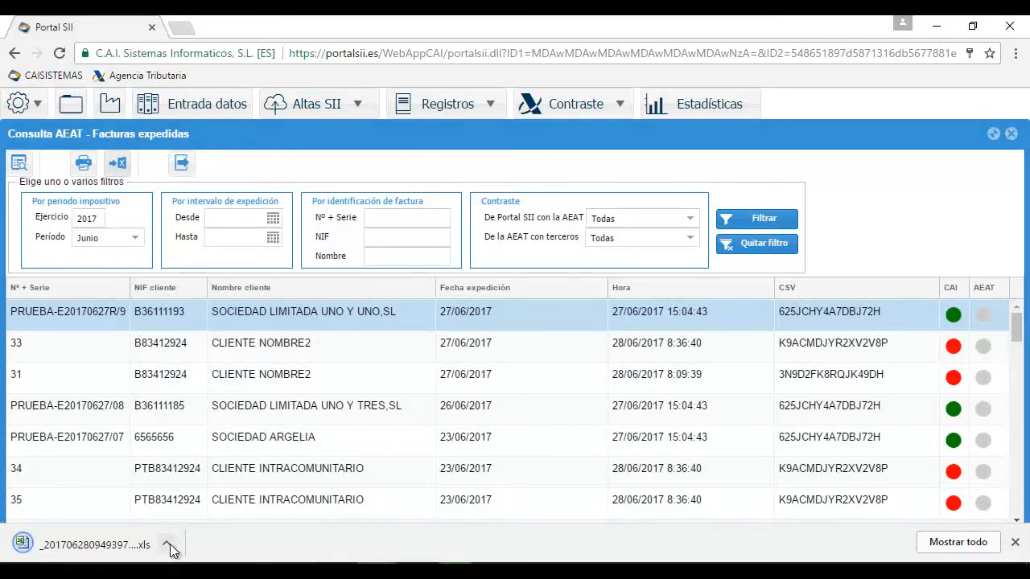
click(169, 547)
Auto-fit all columns of the exported comparison worksheet and select the data block B2:F13
click(199, 444)
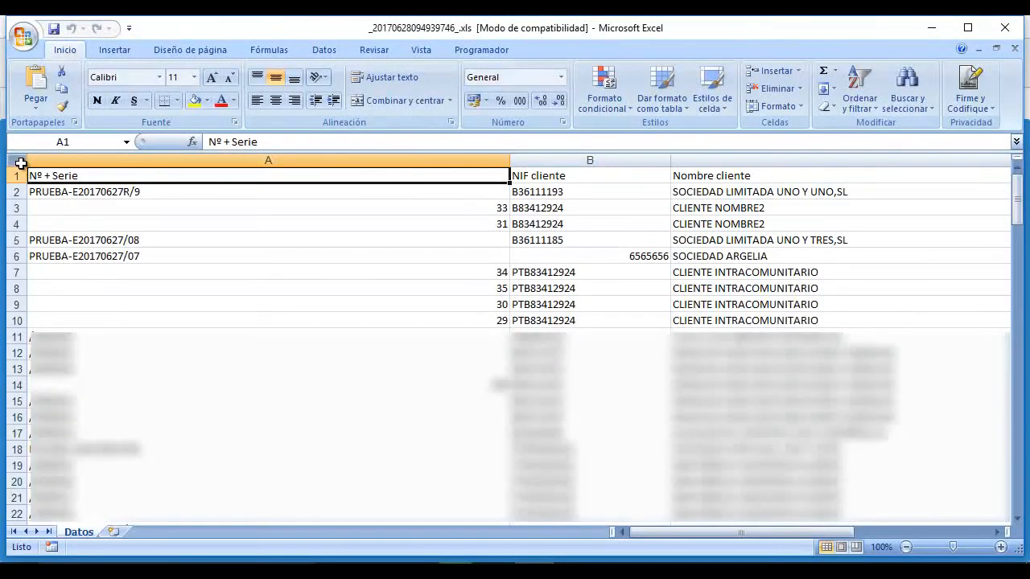
click(16, 160)
double_click(510, 160)
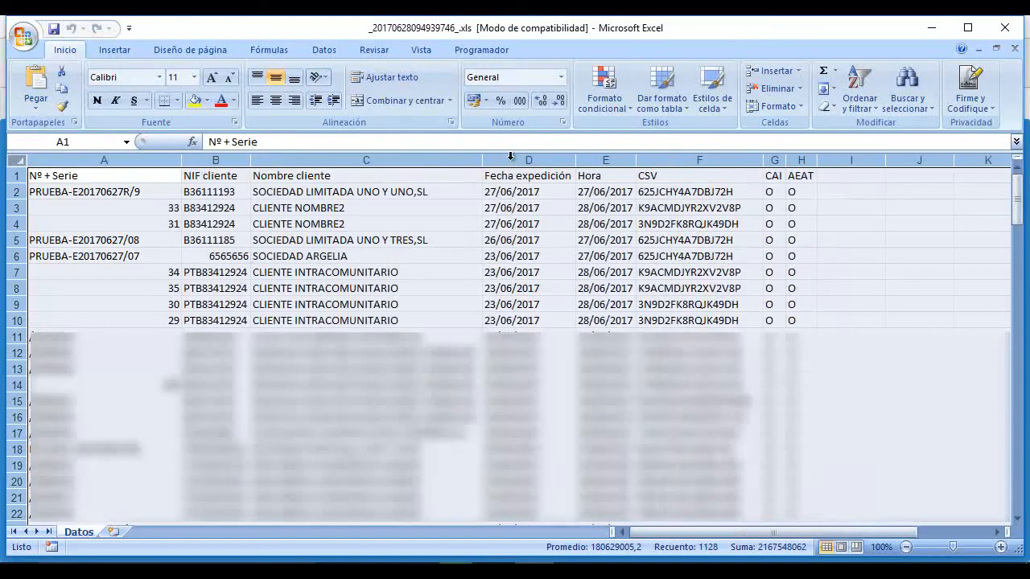
drag(227, 194, 663, 366)
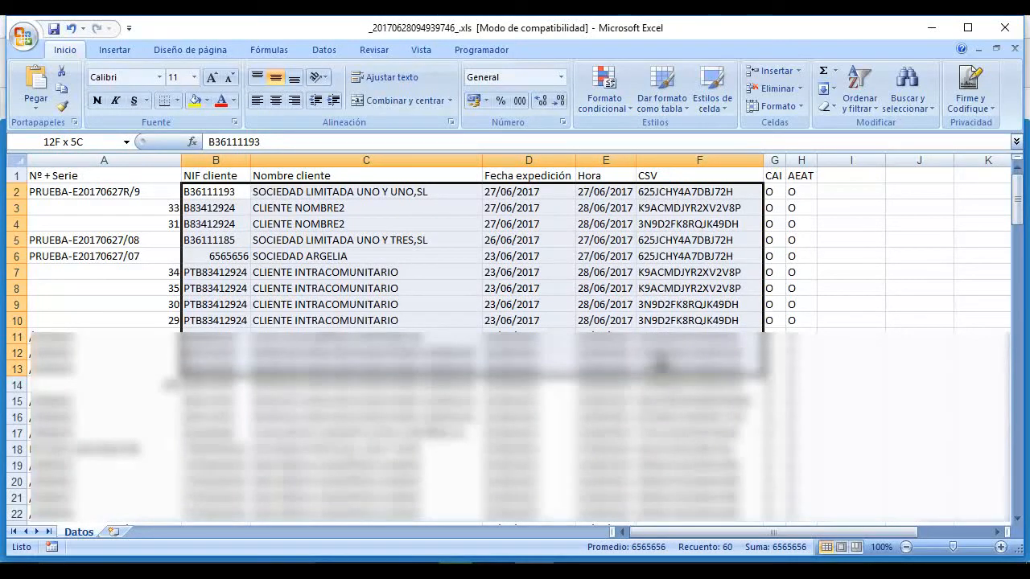
drag(661, 364, 661, 363)
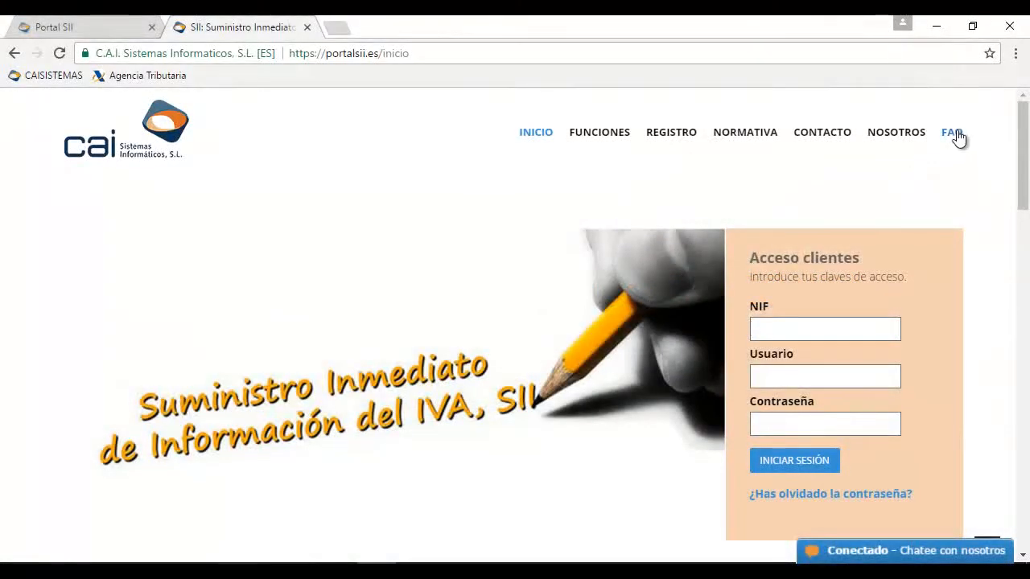
Show the portalsii.es FAQ answer listing the CAICONTA to Portal SII templates
click(953, 134)
scroll(659, 249, down, 3)
scroll(666, 256, down, 4)
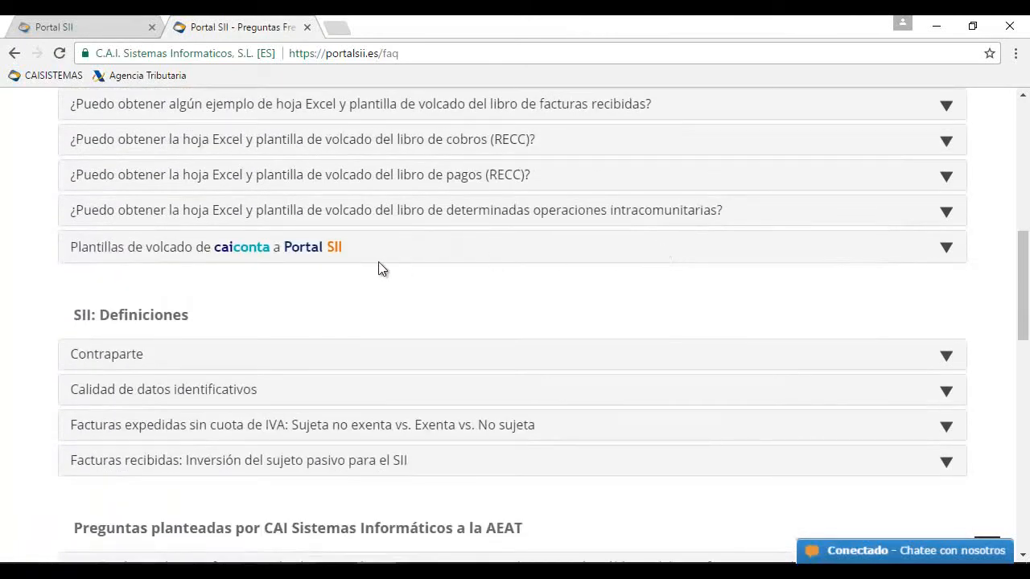
click(230, 249)
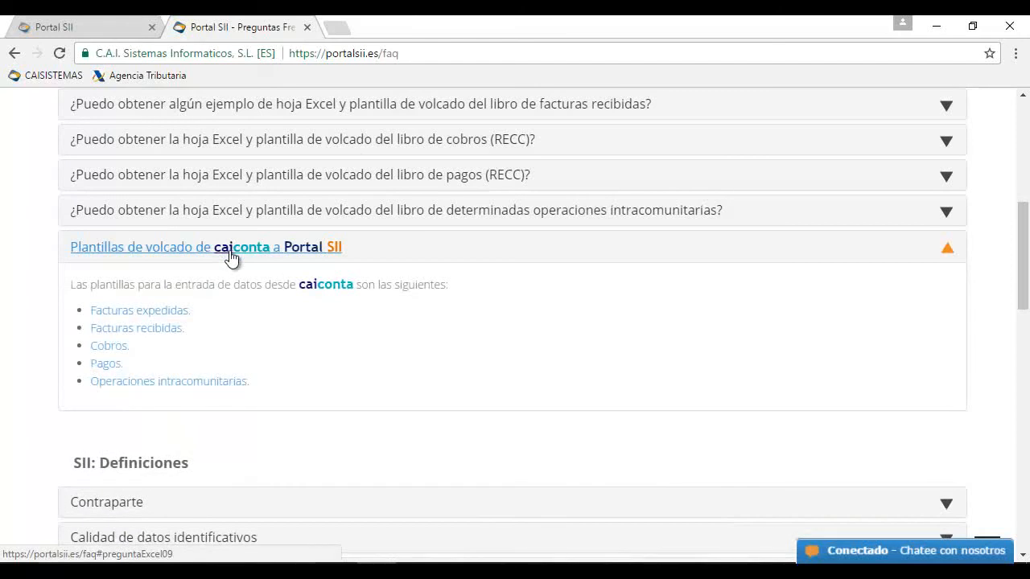
Save the Facturas expedidas template into a new desktop folder named PSII
right_click(158, 312)
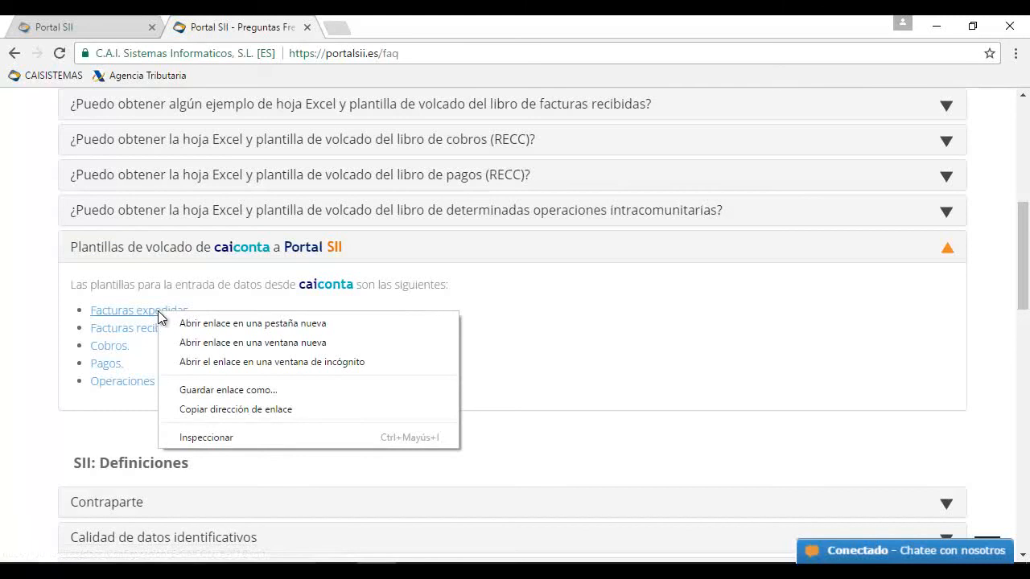
click(202, 391)
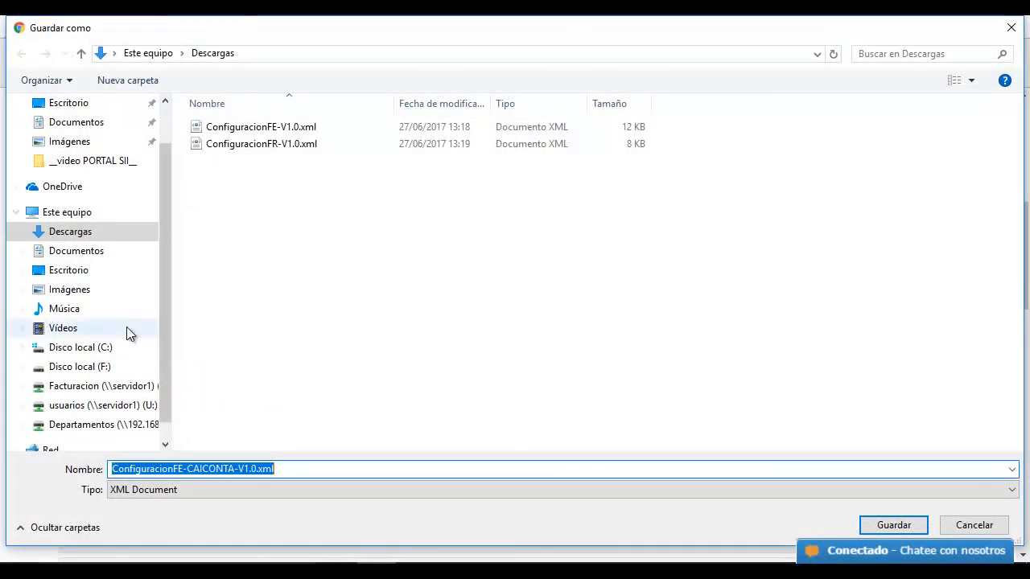
click(76, 271)
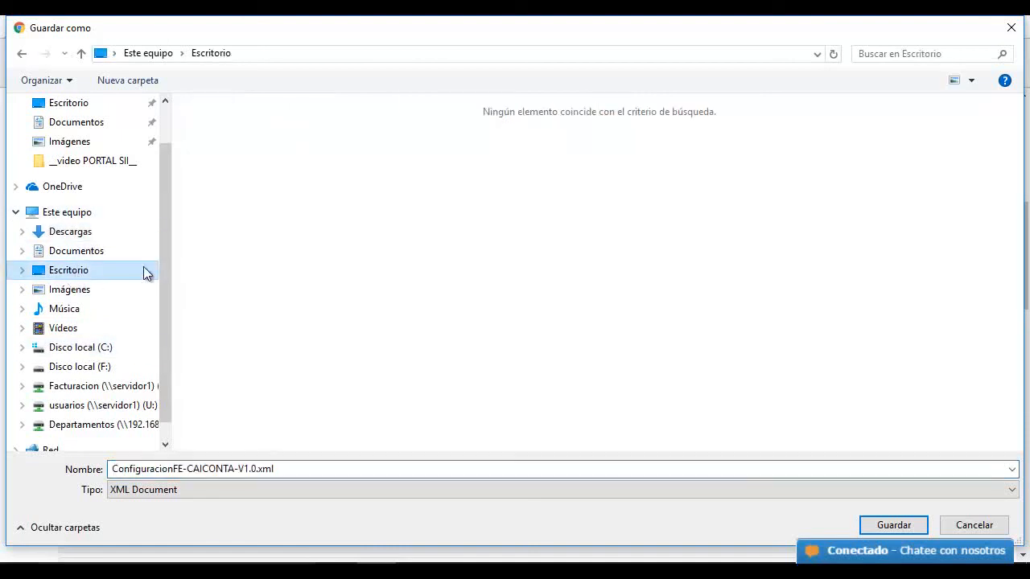
right_click(300, 230)
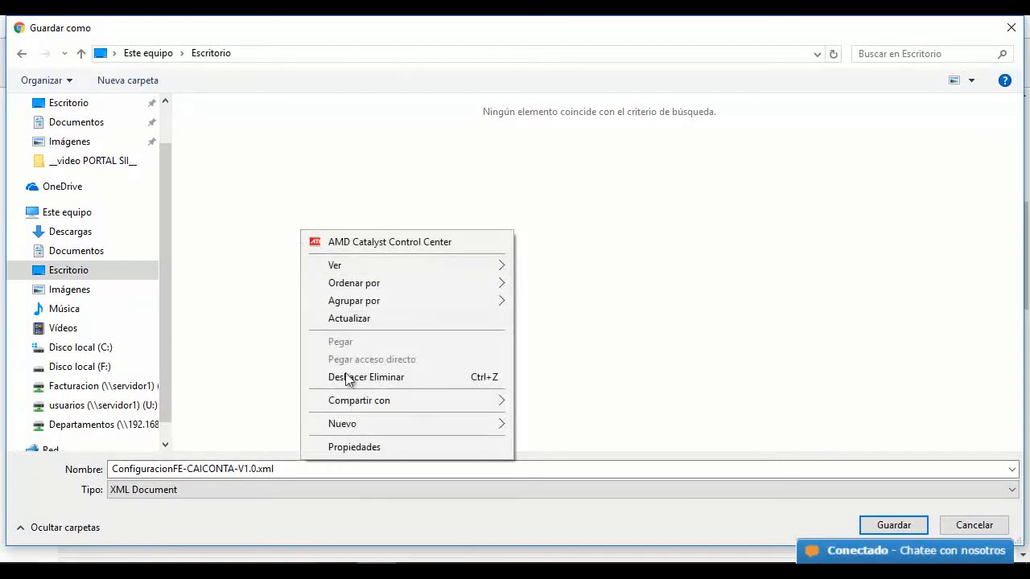
mouse_move(398, 430)
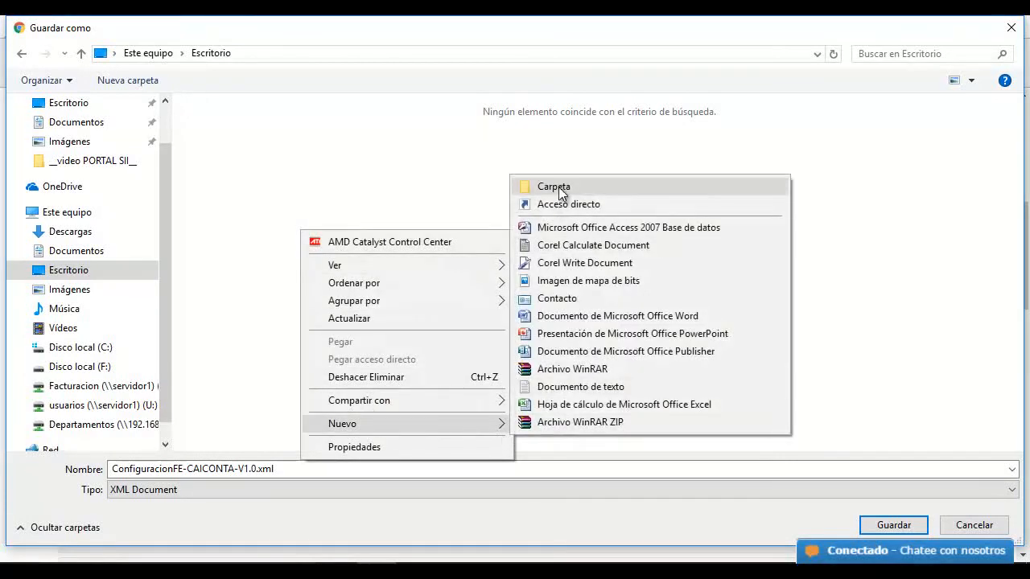
click(559, 187)
text(PL)
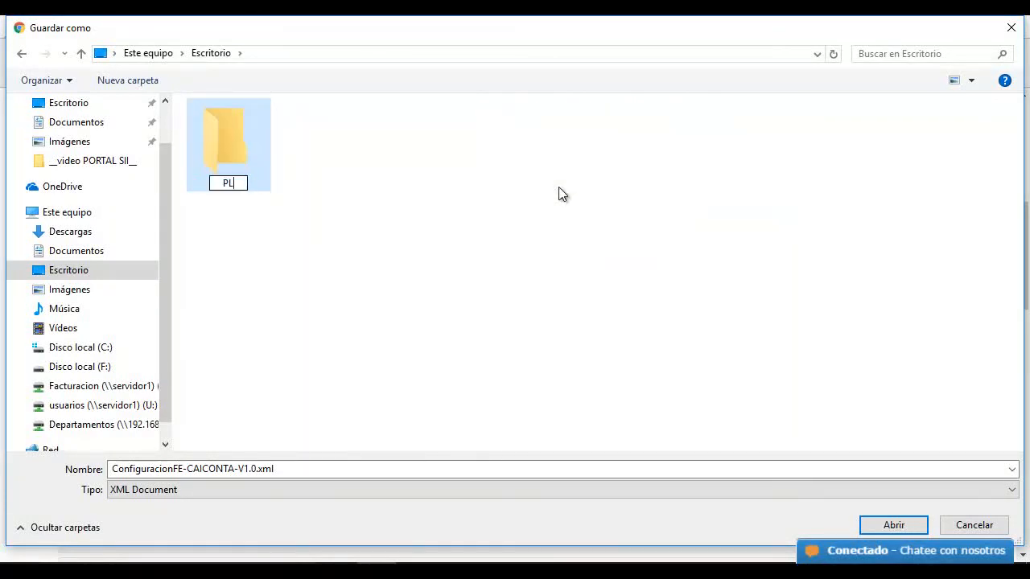
key(BackSpace)
text(SII)
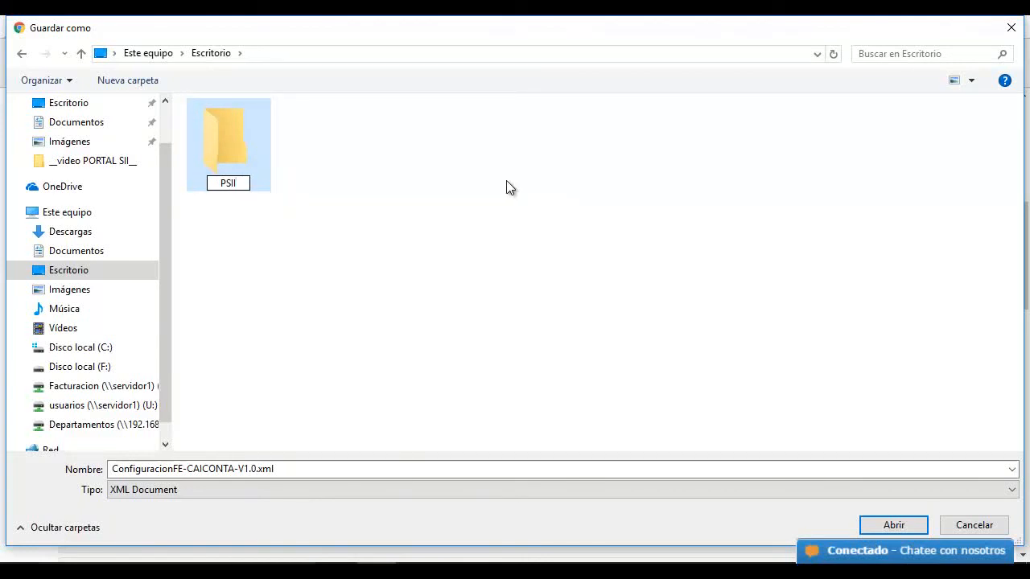
key(Return)
double_click(234, 143)
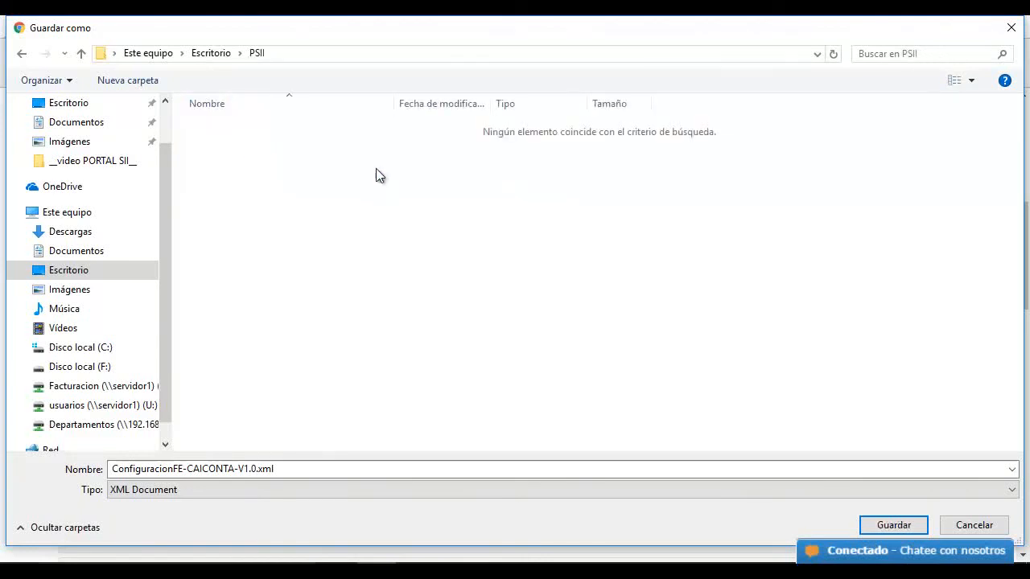
click(893, 524)
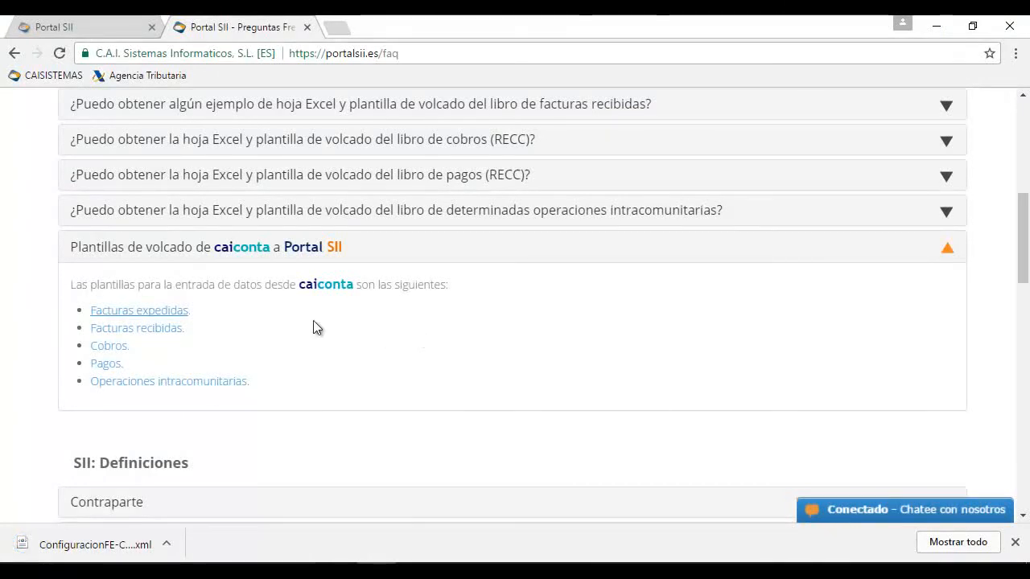
Save the Facturas recibidas template into PSII as well, then return to Portal SII
right_click(153, 332)
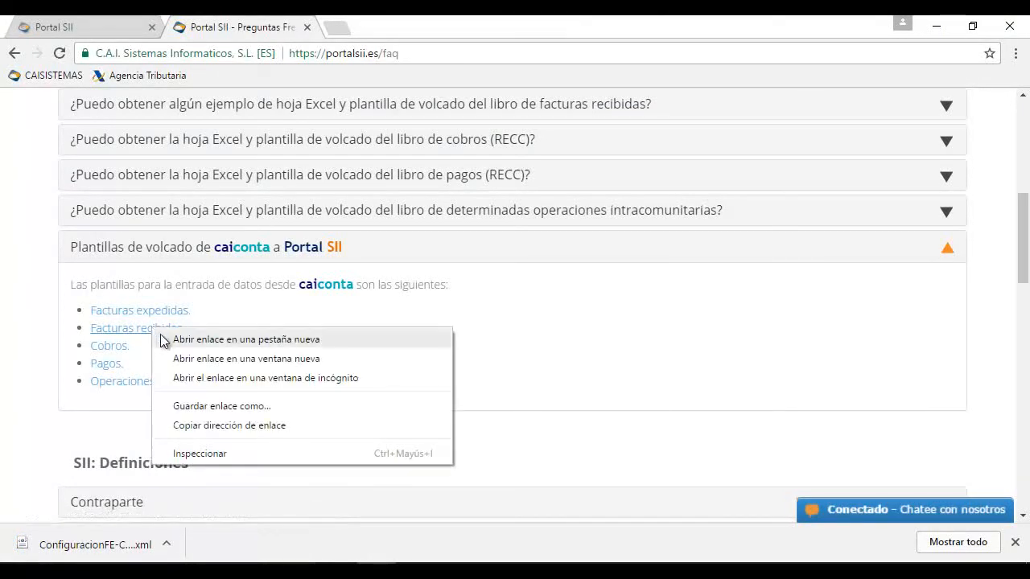
click(218, 409)
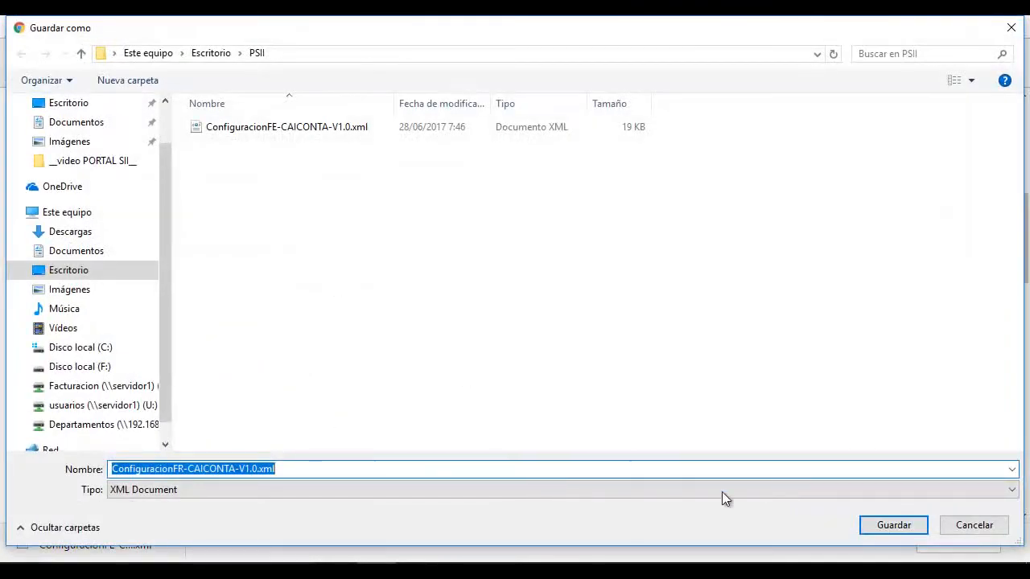
click(910, 527)
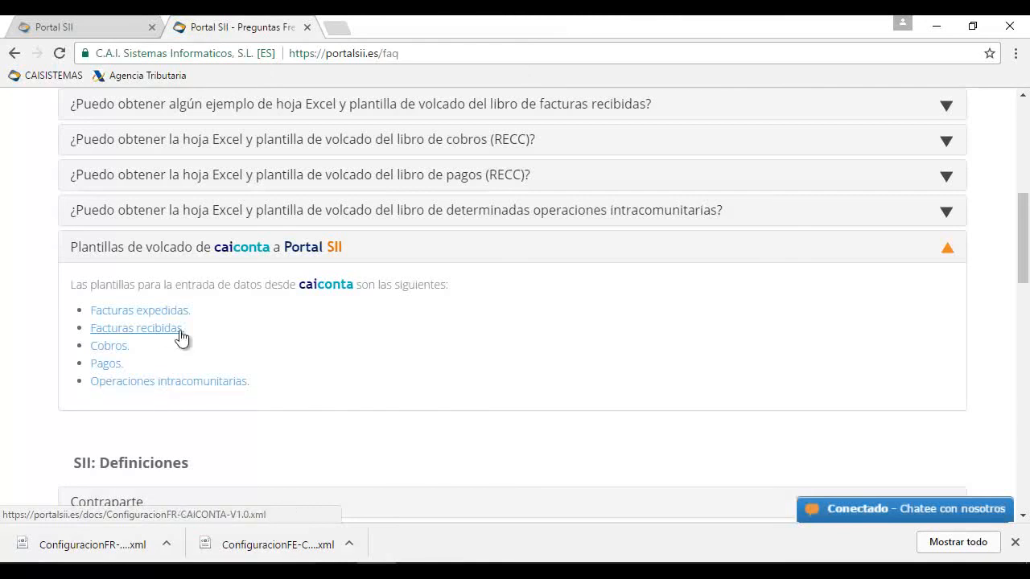
click(119, 28)
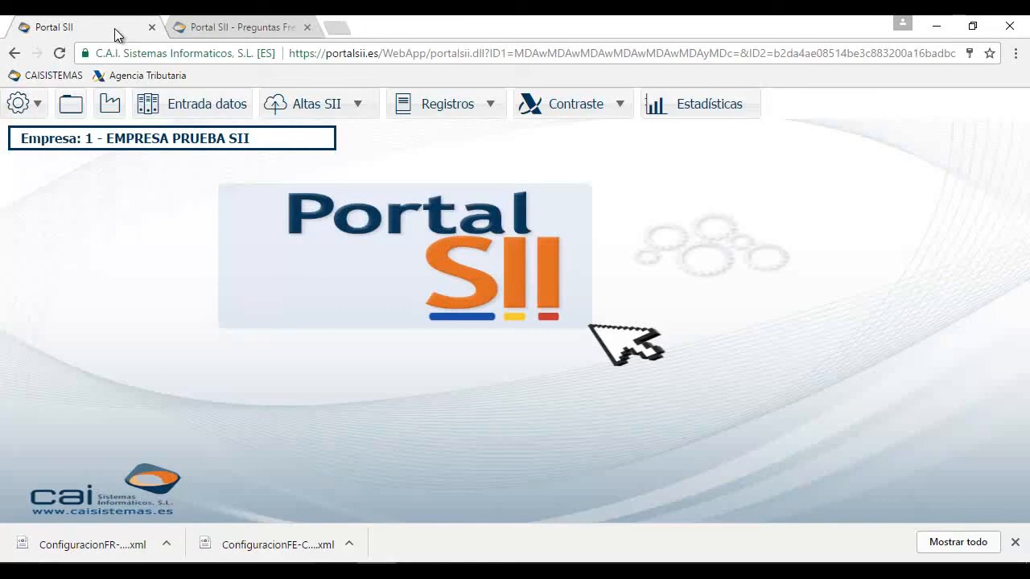
Upload the ConfiguracionFE file from PSII as the Facturas expedidas Excel import format and accept it
click(173, 105)
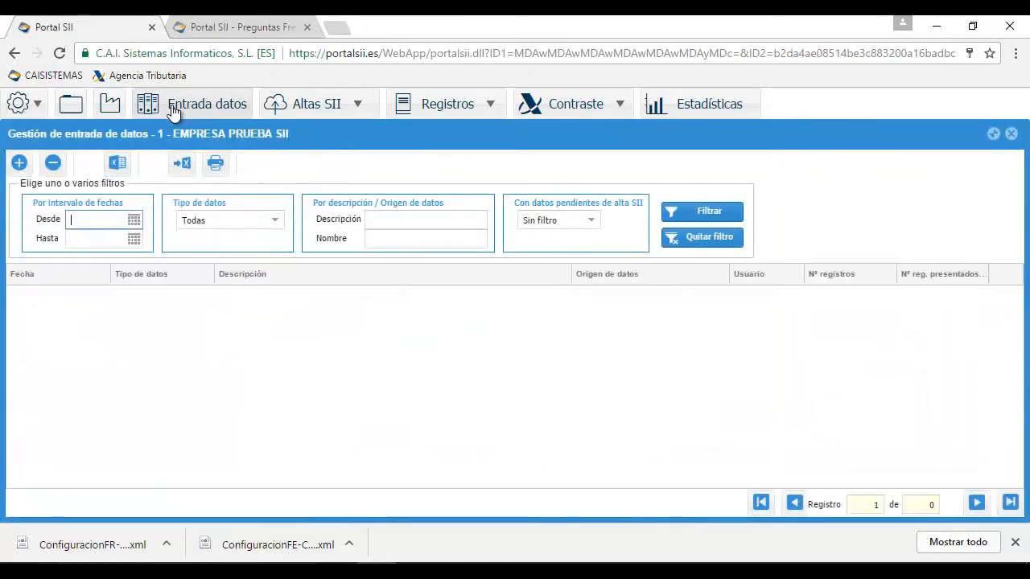
click(117, 164)
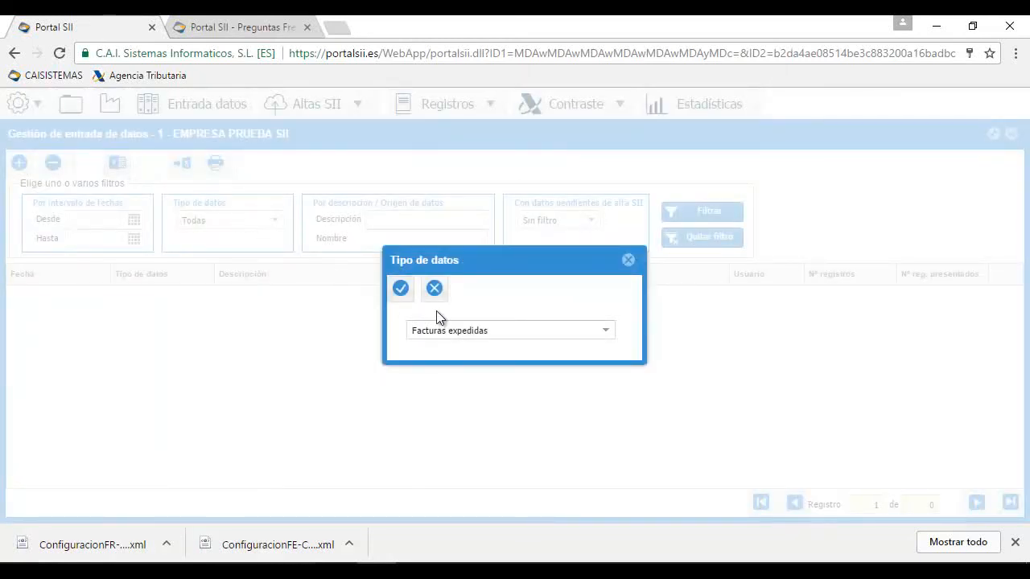
click(402, 288)
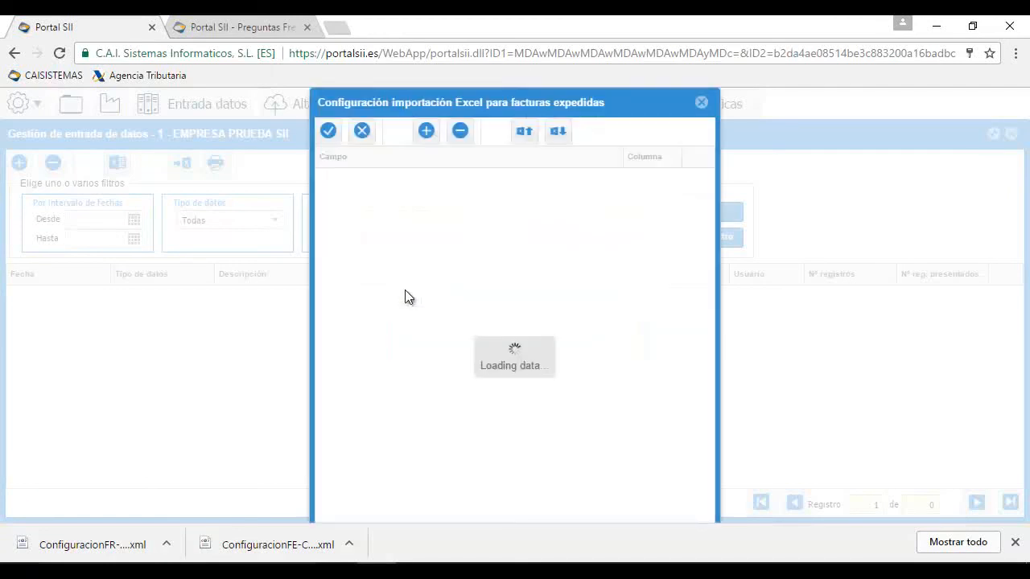
click(558, 133)
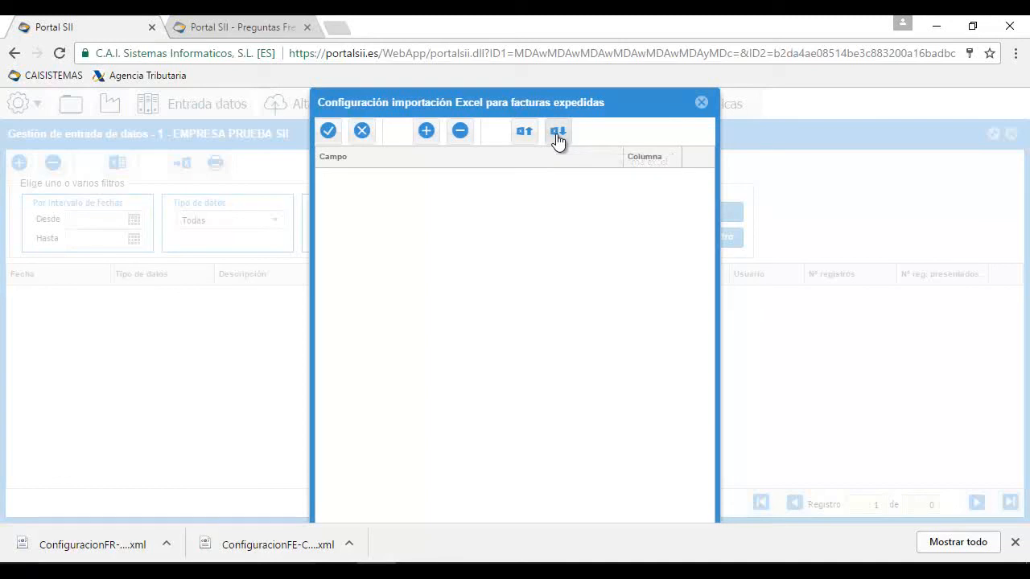
click(592, 296)
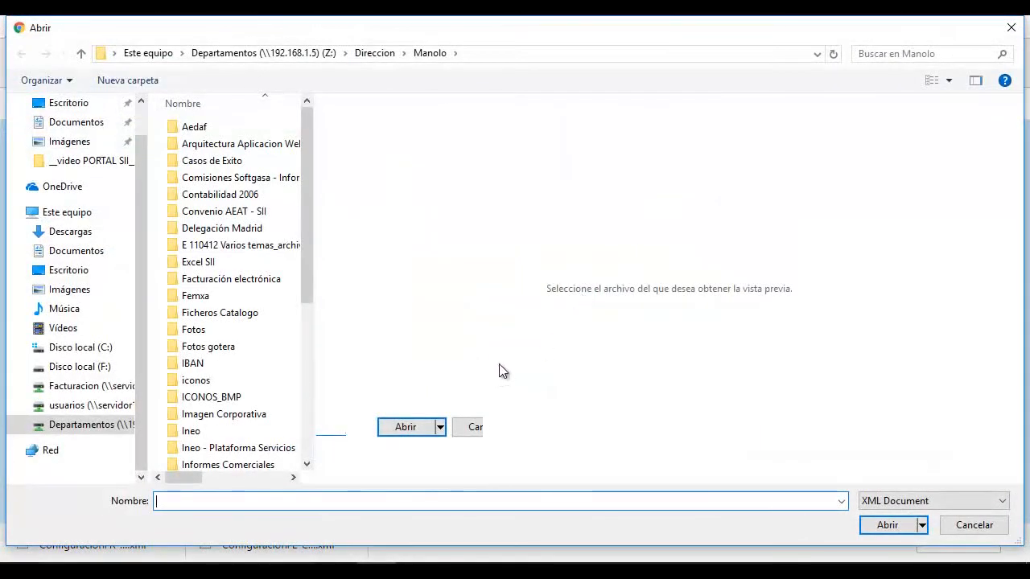
click(71, 103)
double_click(205, 157)
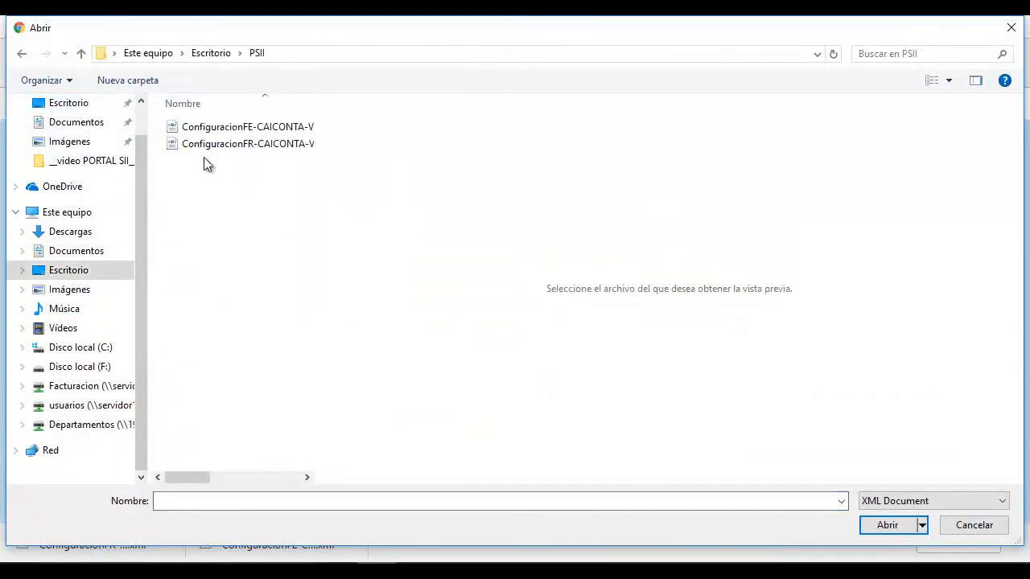
double_click(279, 129)
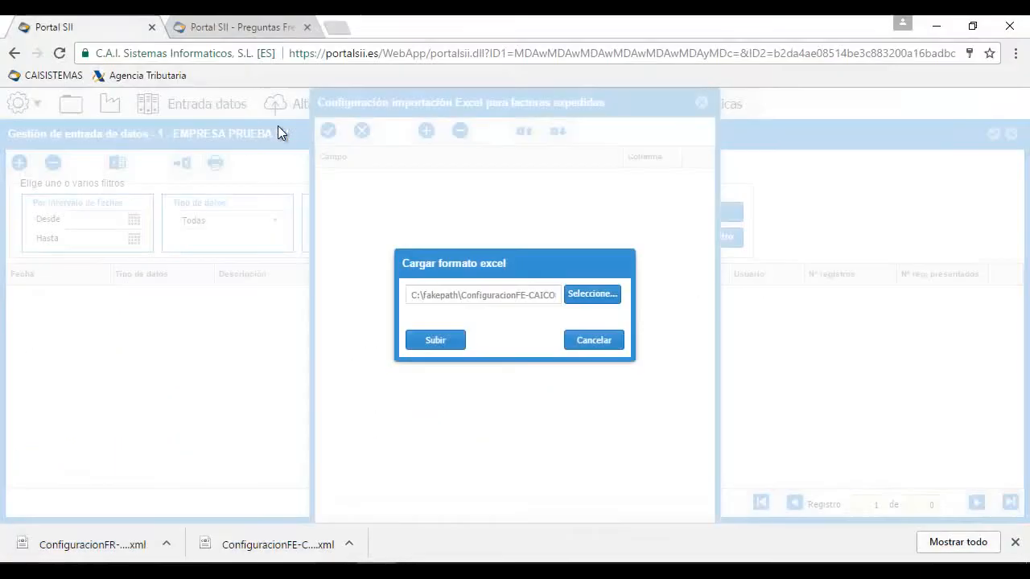
click(436, 341)
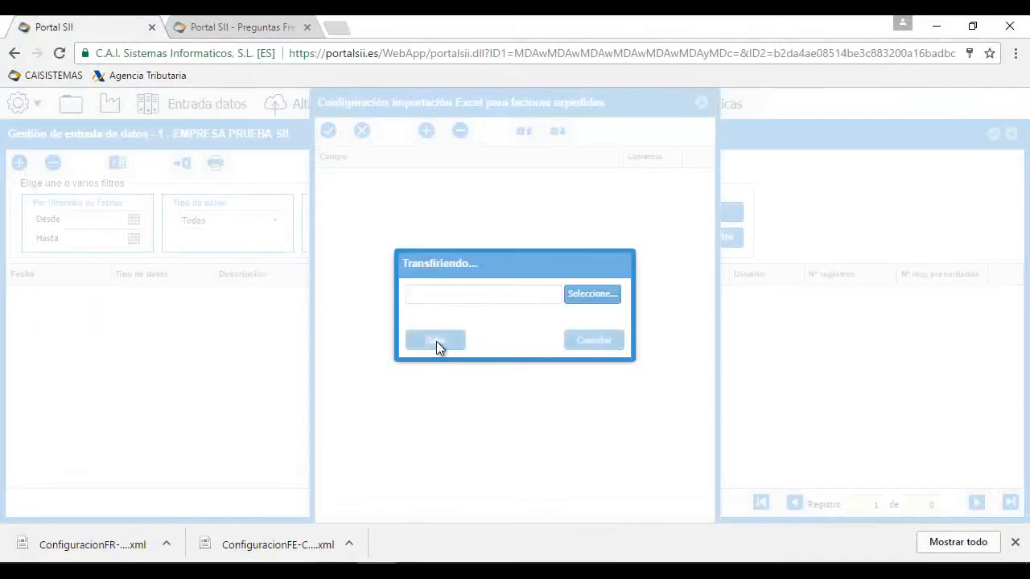
click(328, 131)
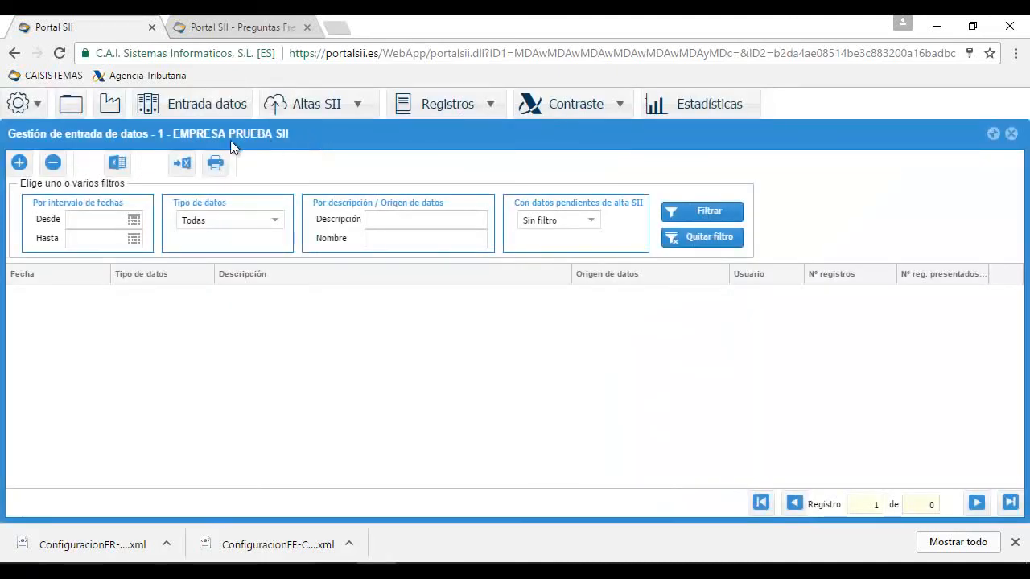
Choose Facturas recibidas and upload ConfiguracionFR-CAICONTA-V1.0.xml as its Excel import format, then accept
click(116, 165)
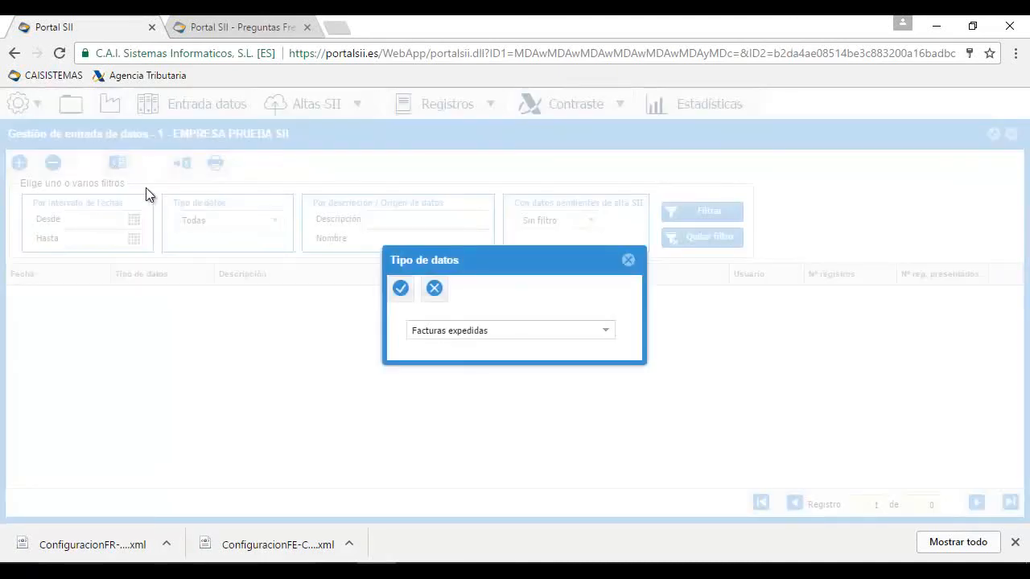
click(609, 334)
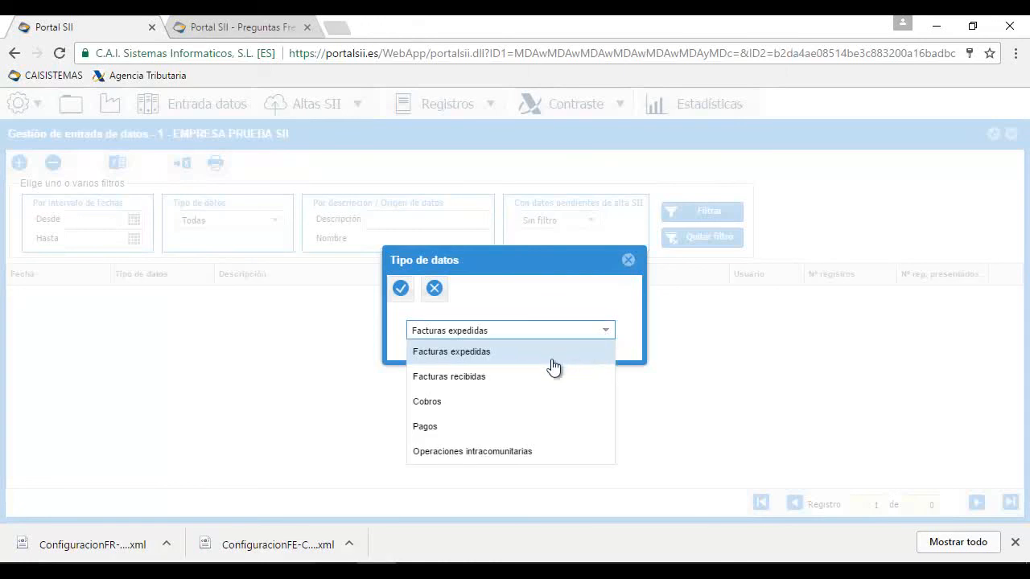
click(477, 378)
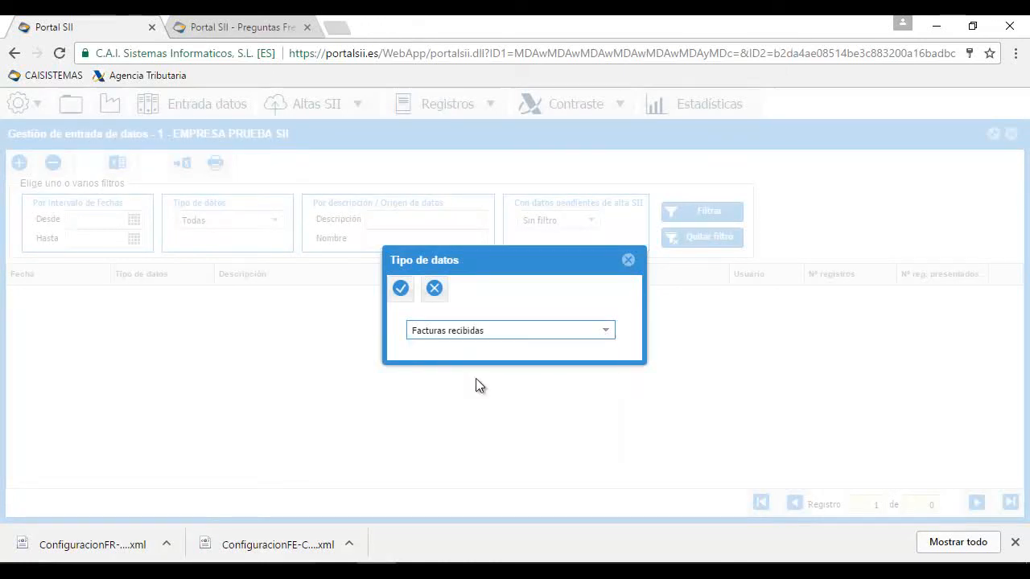
click(402, 290)
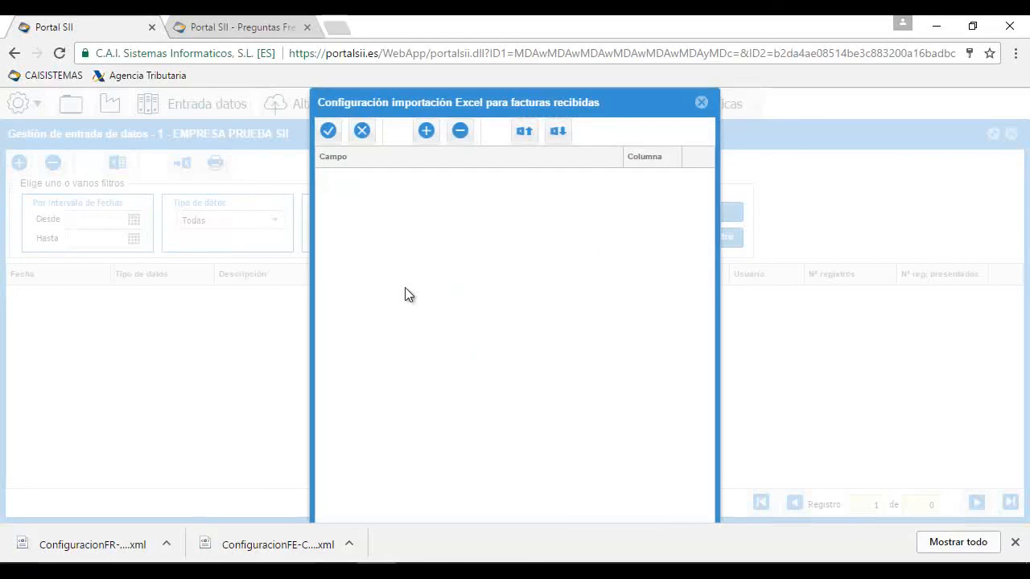
click(559, 134)
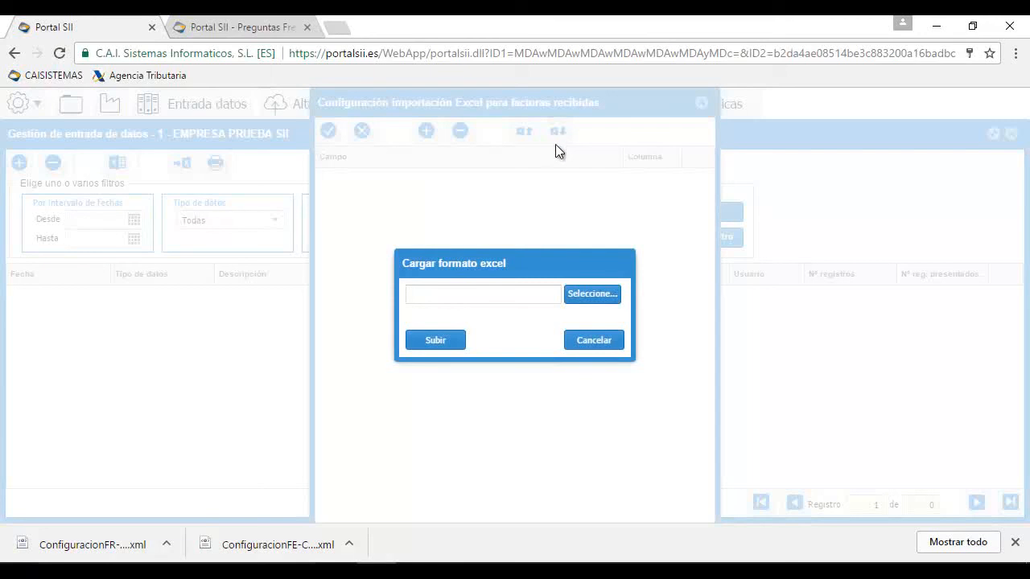
click(586, 296)
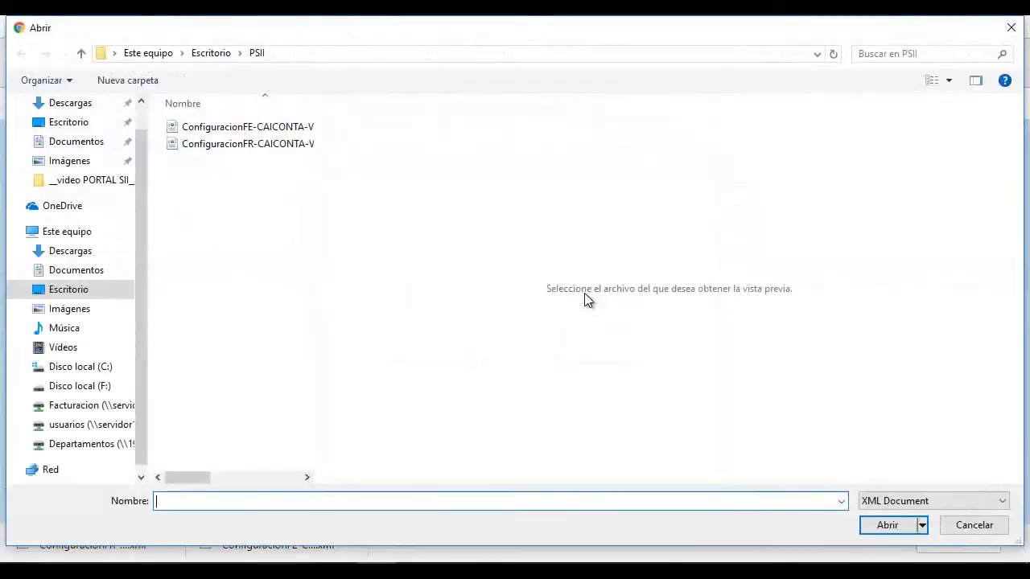
double_click(286, 145)
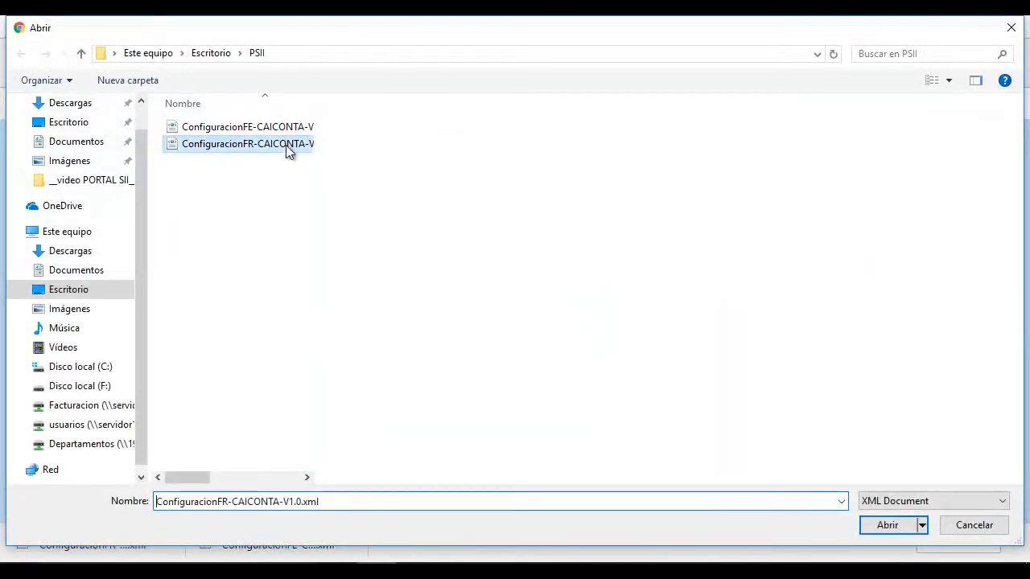
click(451, 341)
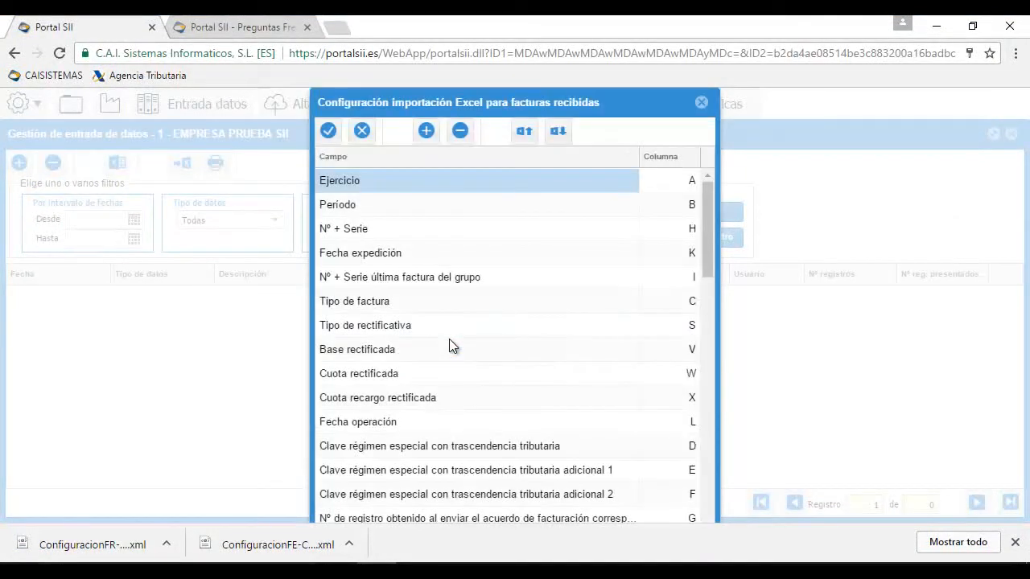
click(328, 132)
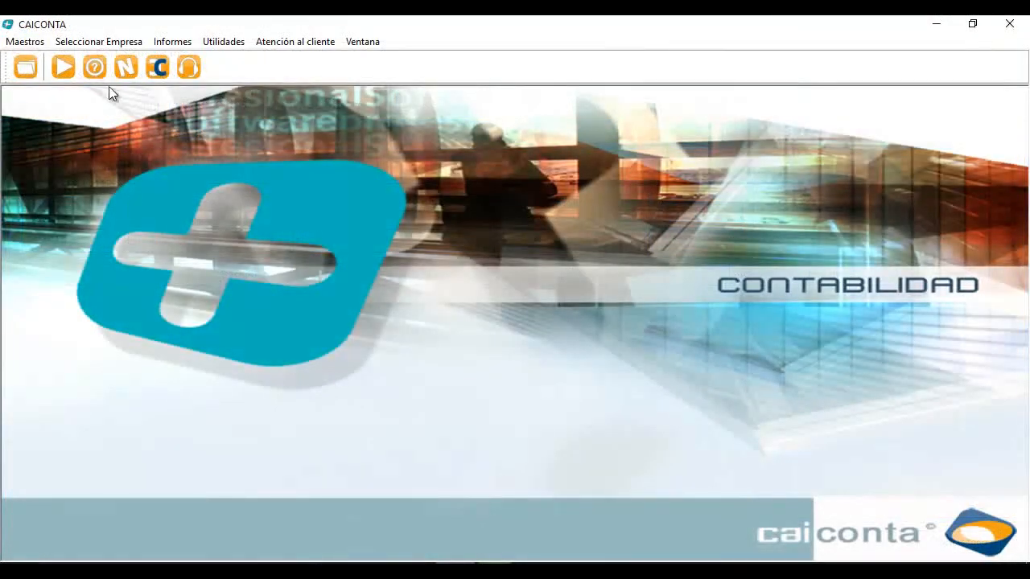
click(237, 45)
click(244, 60)
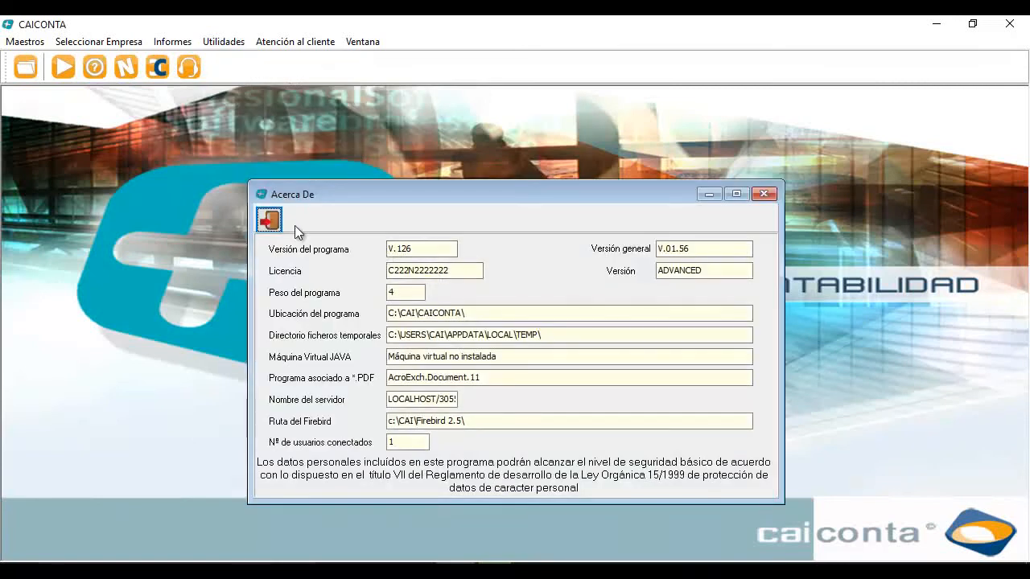
click(270, 221)
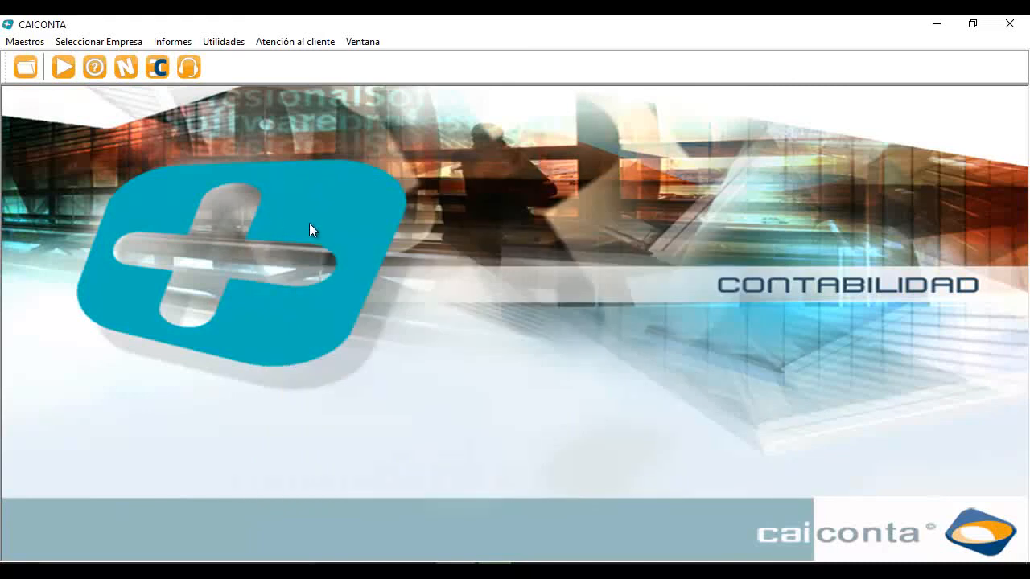
click(110, 43)
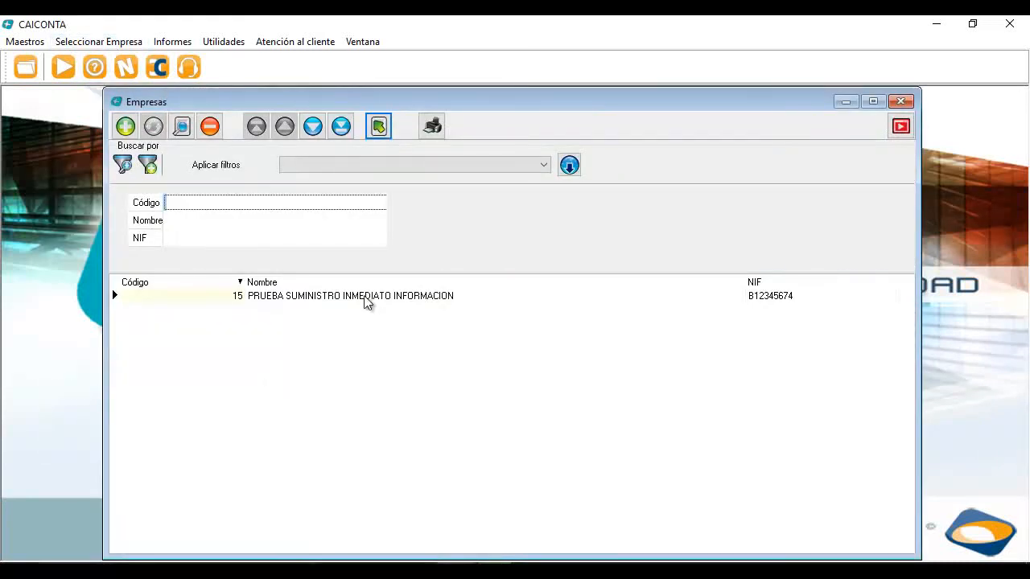
double_click(368, 297)
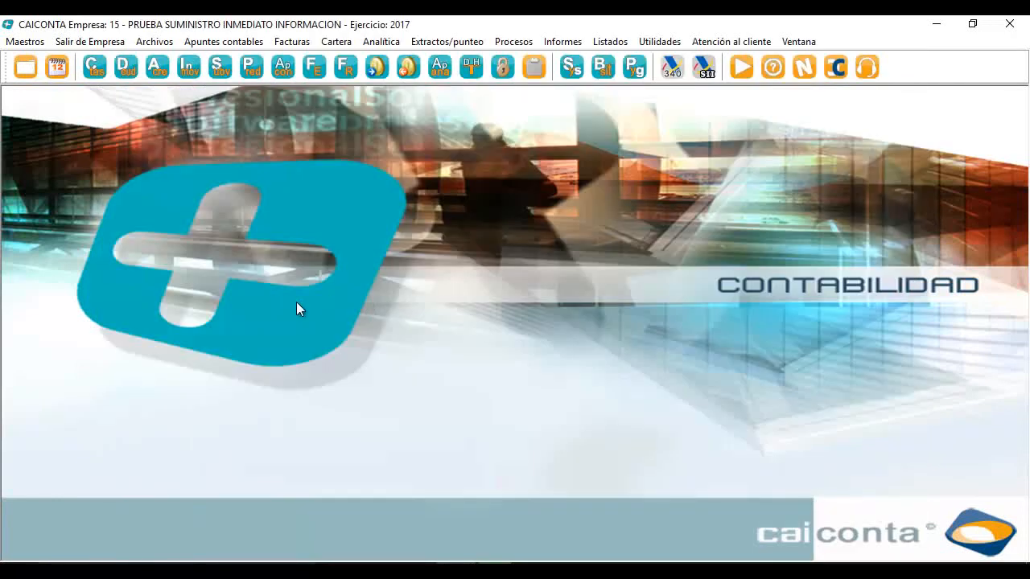
click(165, 42)
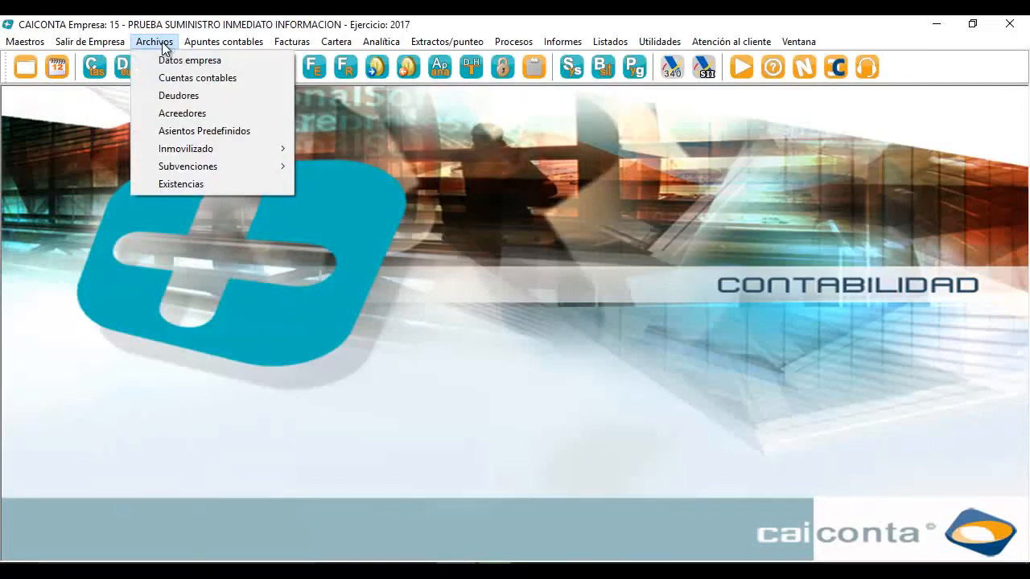
click(170, 63)
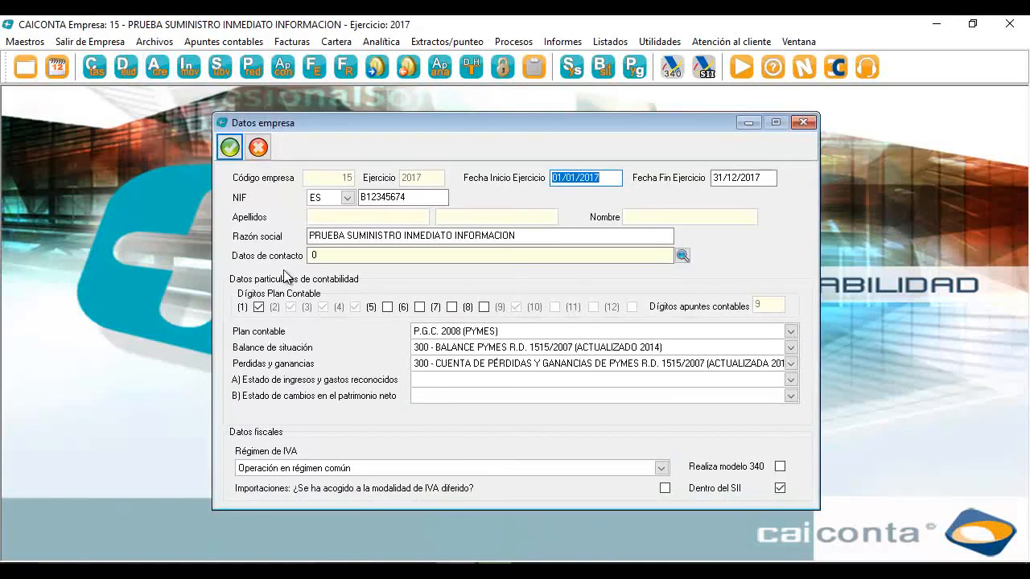
click(661, 469)
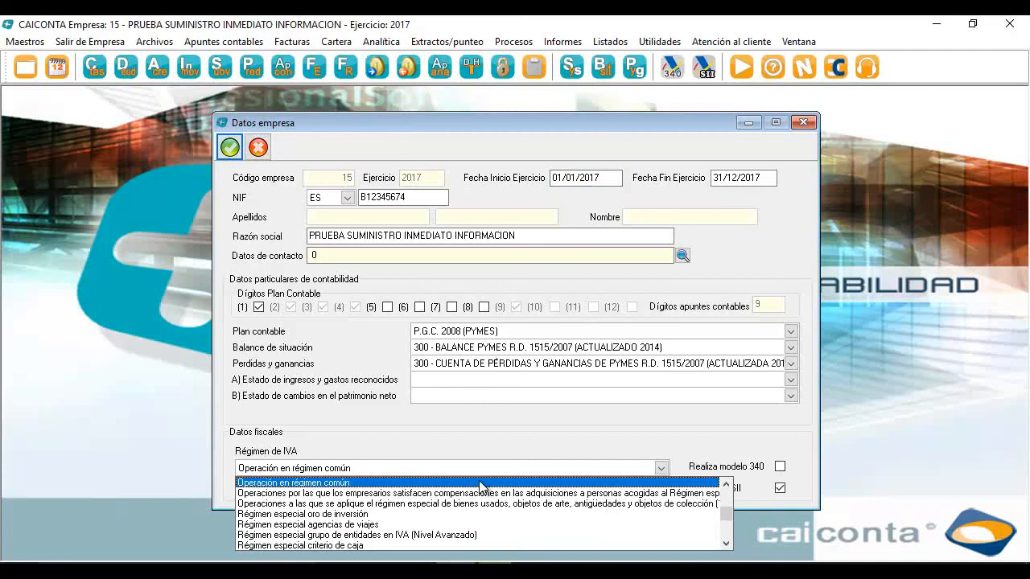
click(521, 483)
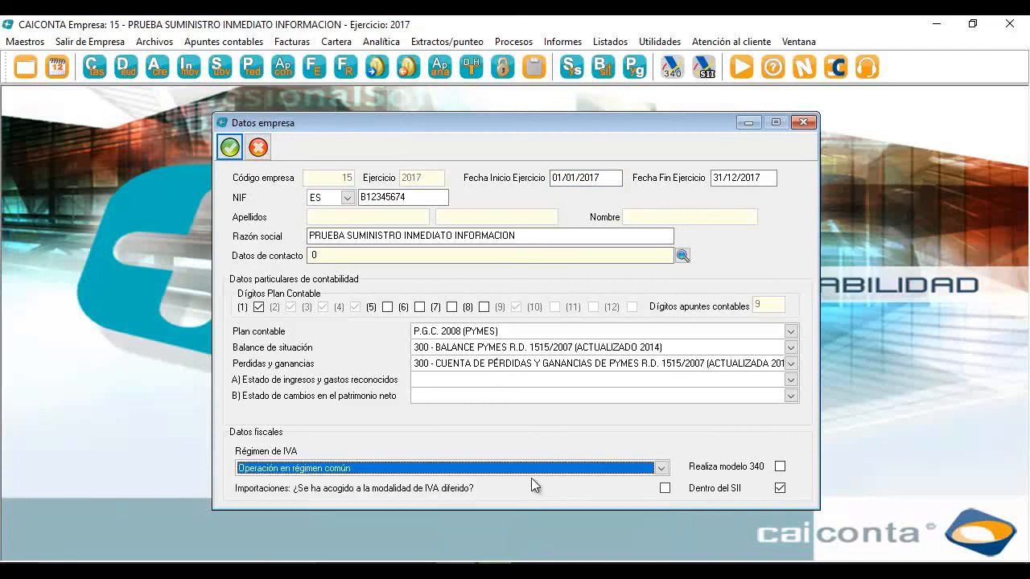
click(779, 488)
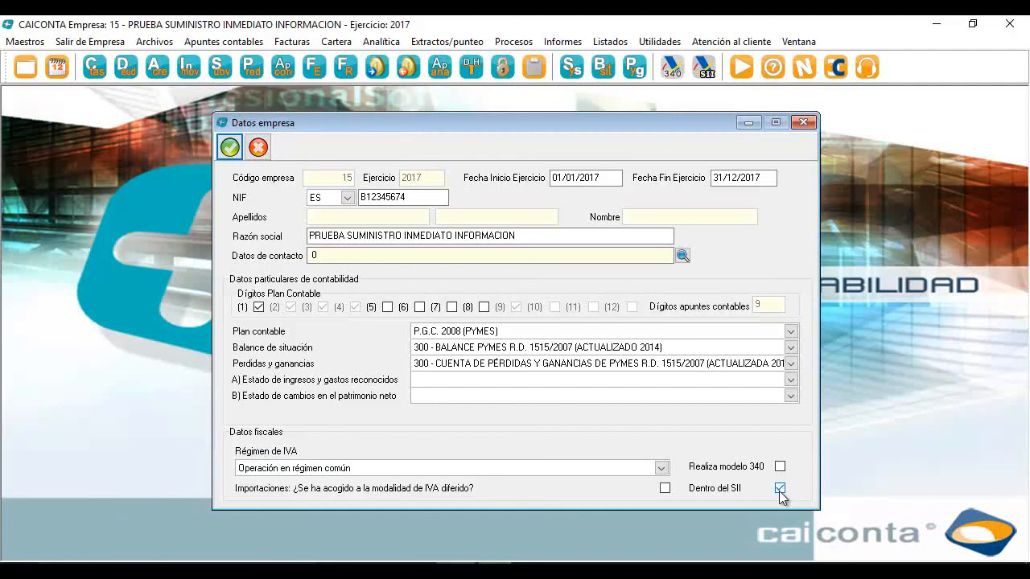
click(230, 148)
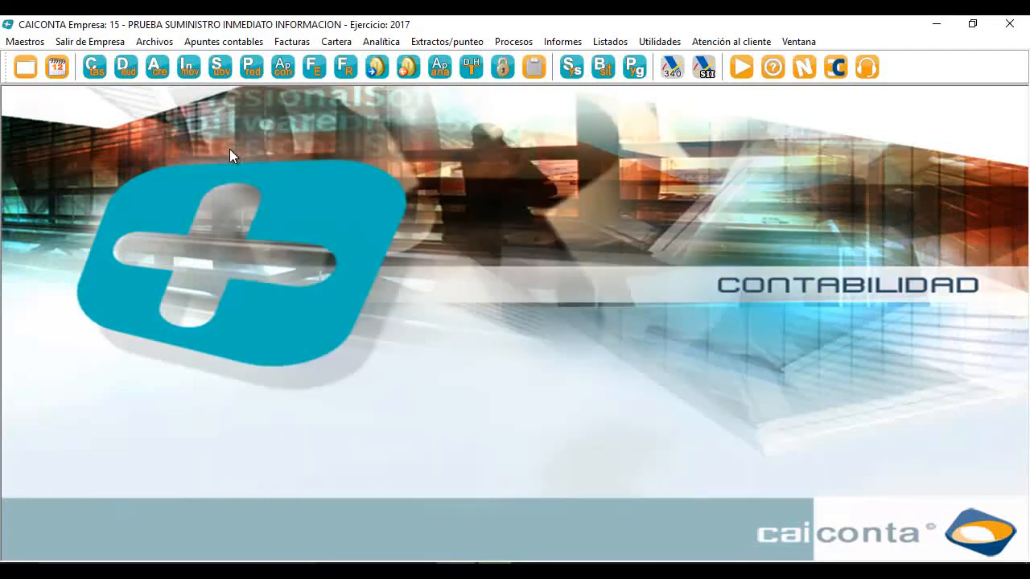
click(313, 69)
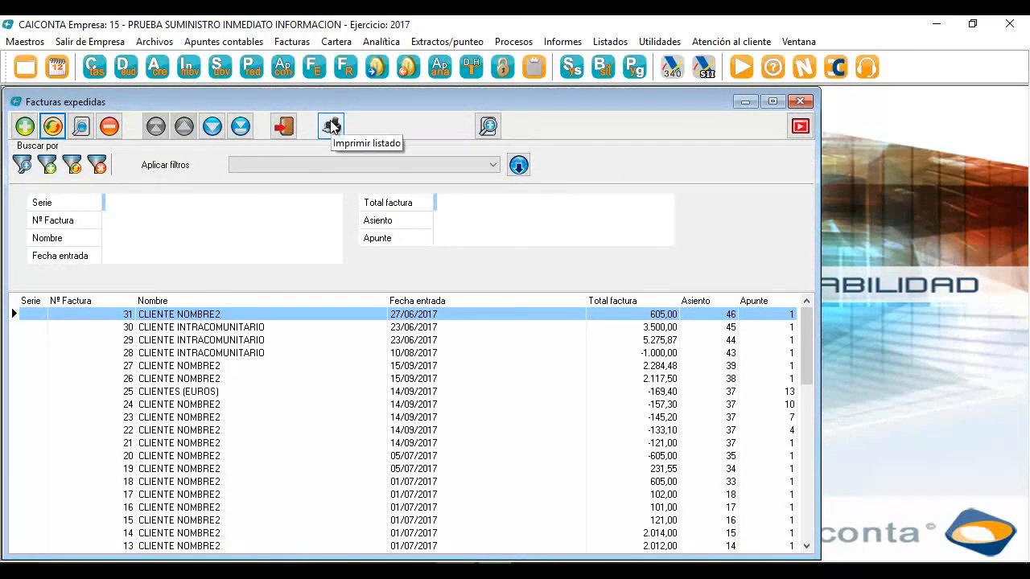
click(800, 102)
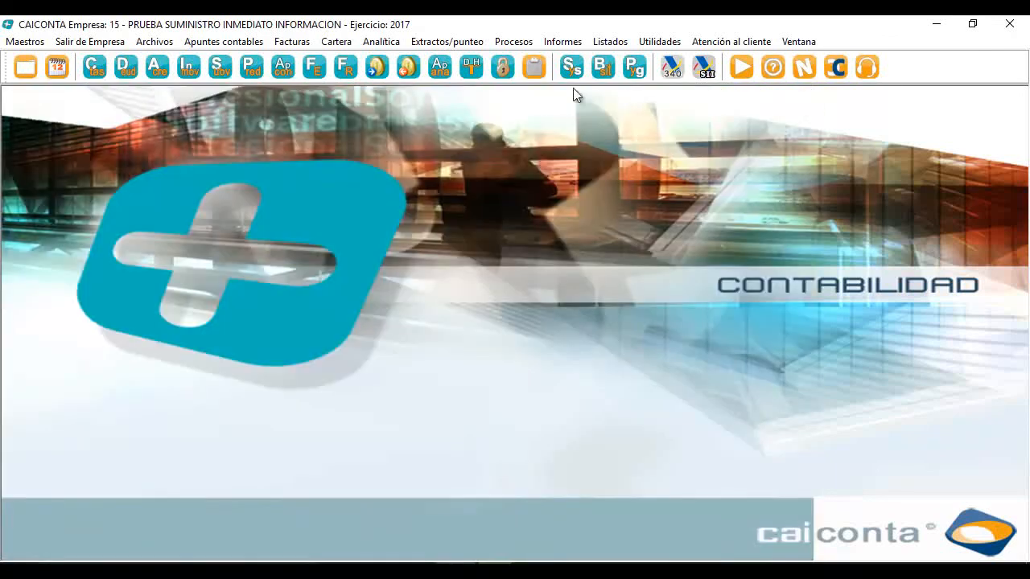
click(346, 67)
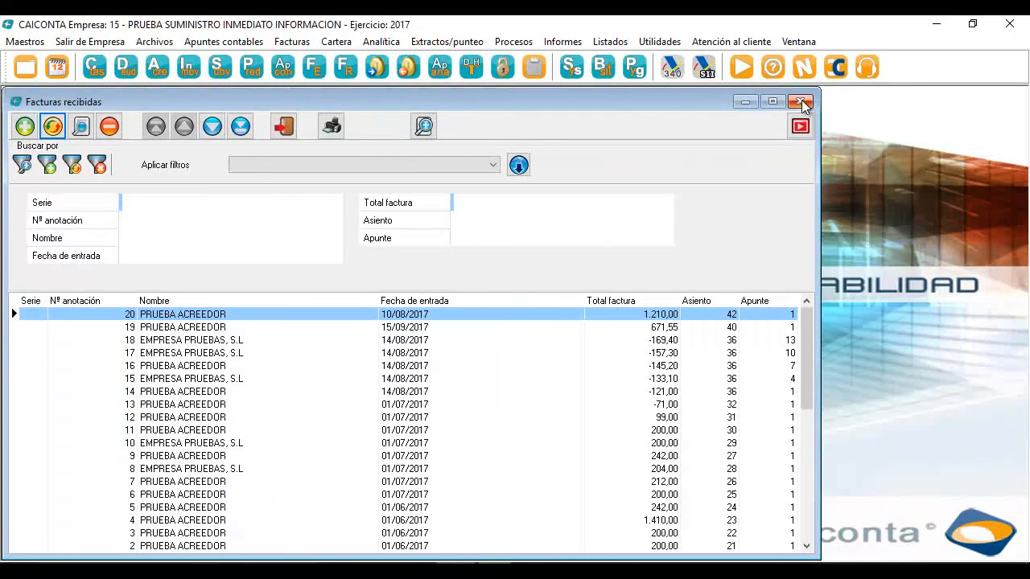
click(459, 300)
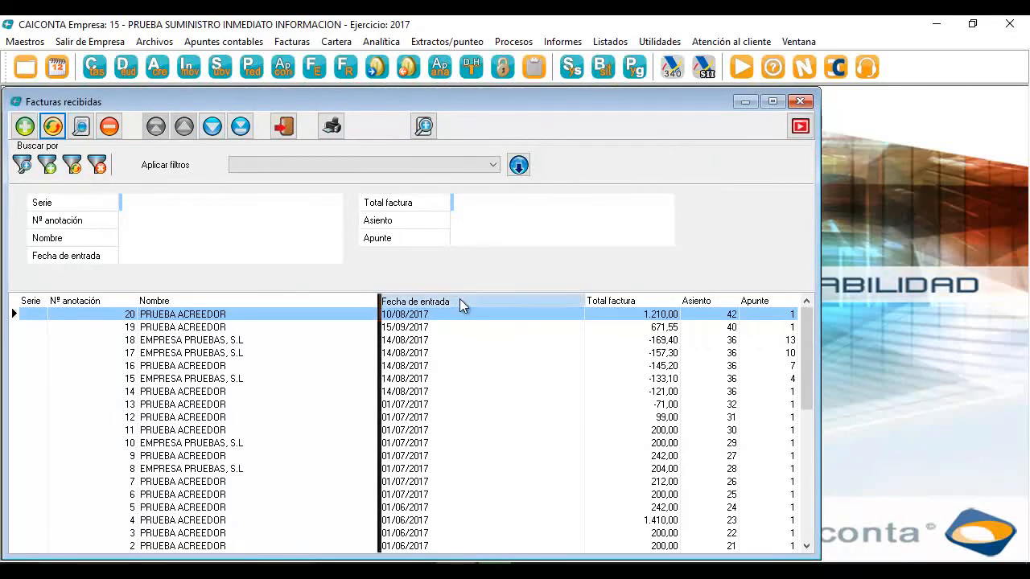
click(500, 299)
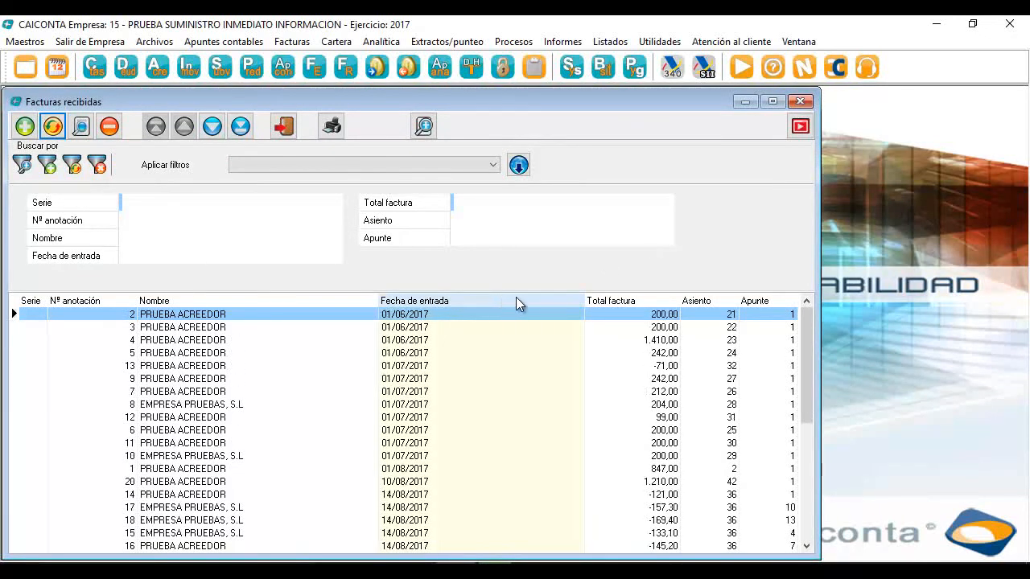
click(800, 122)
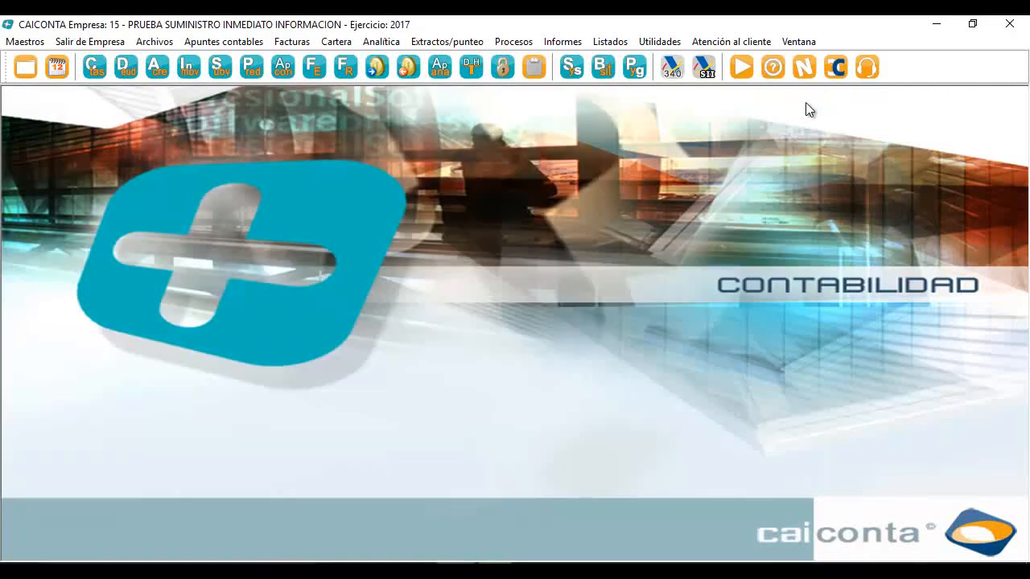
Open CAICONTA's SII Excel export, set dates 01/06/2017 to 30/06/2017, and show pending-record options
click(704, 69)
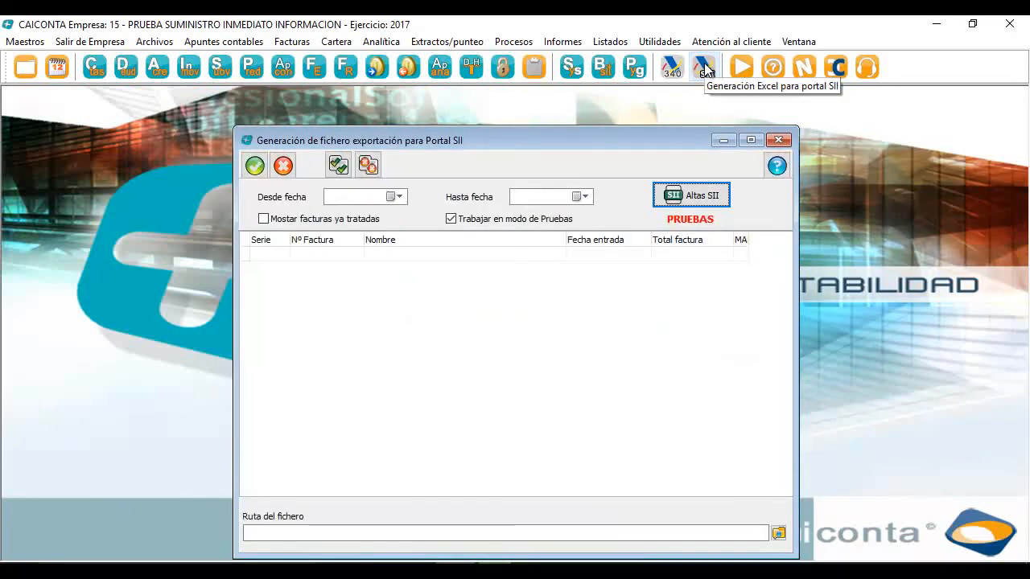
click(400, 198)
click(401, 249)
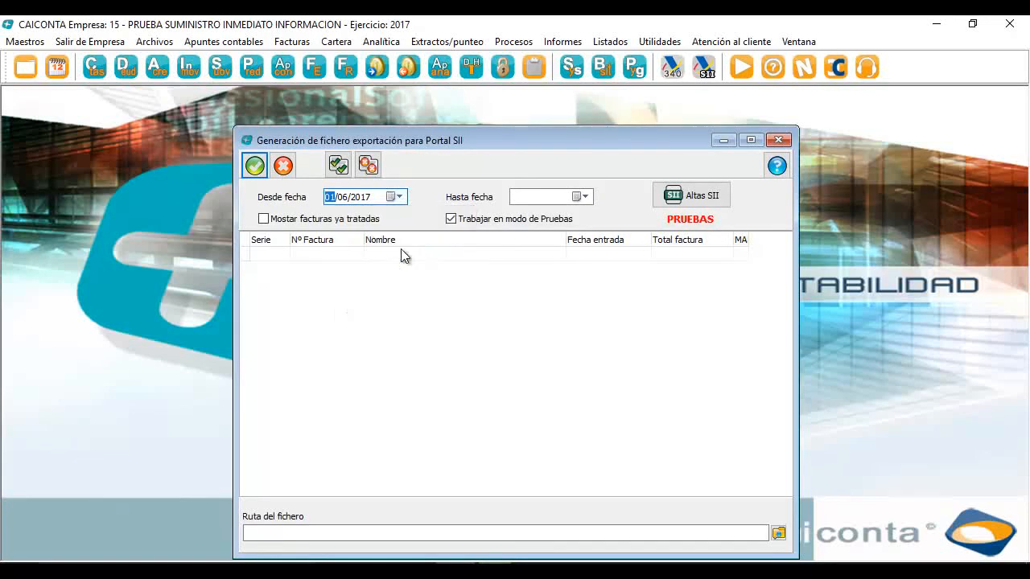
click(584, 197)
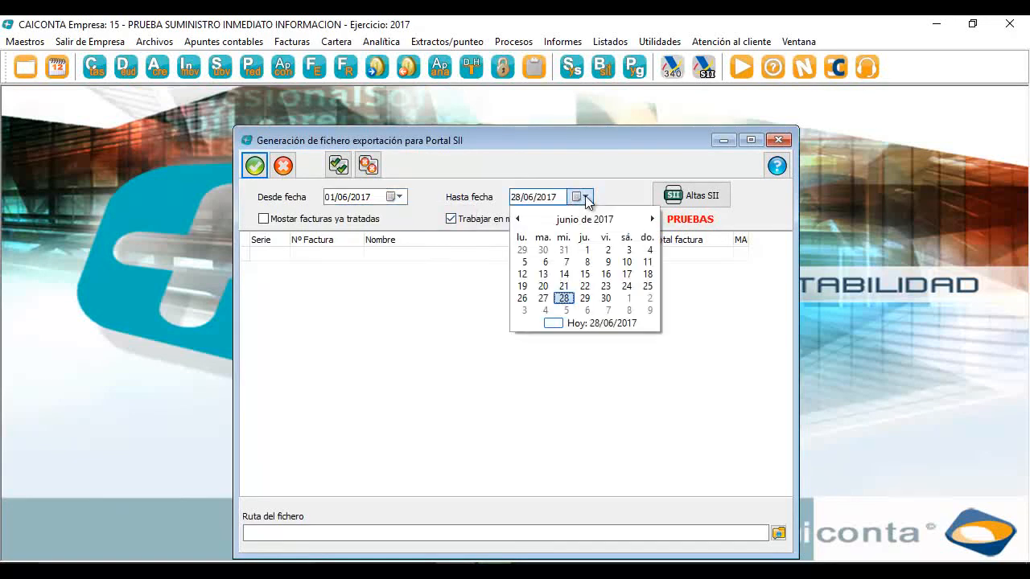
click(606, 298)
click(691, 200)
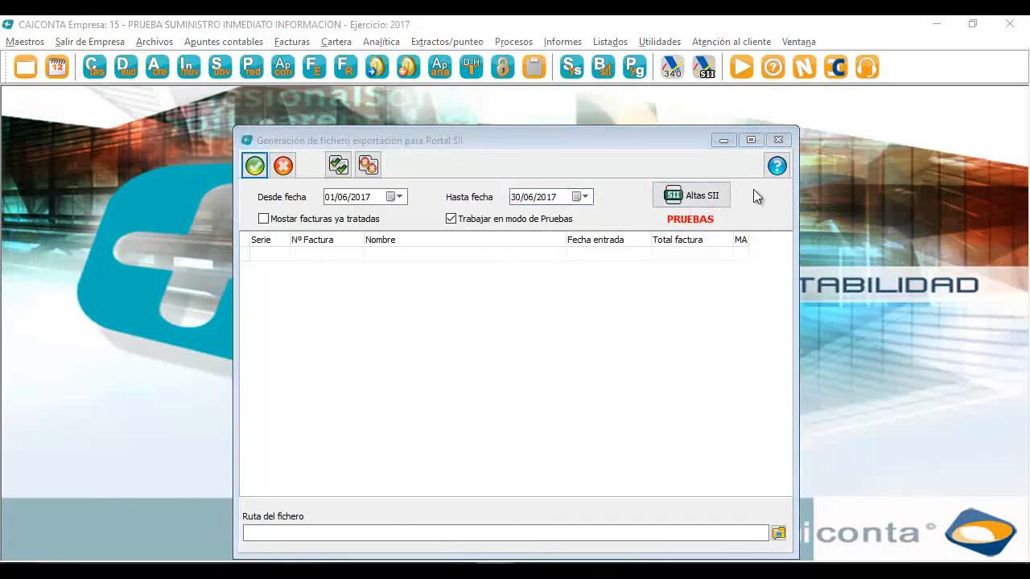
click(713, 200)
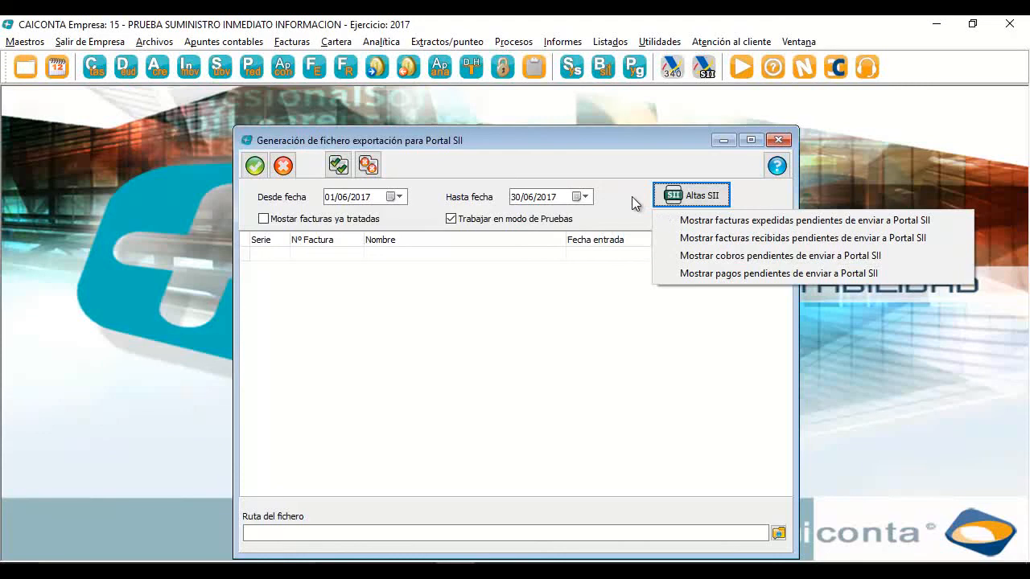
List the three June issued invoices pending for SII and mark them all for export
click(671, 219)
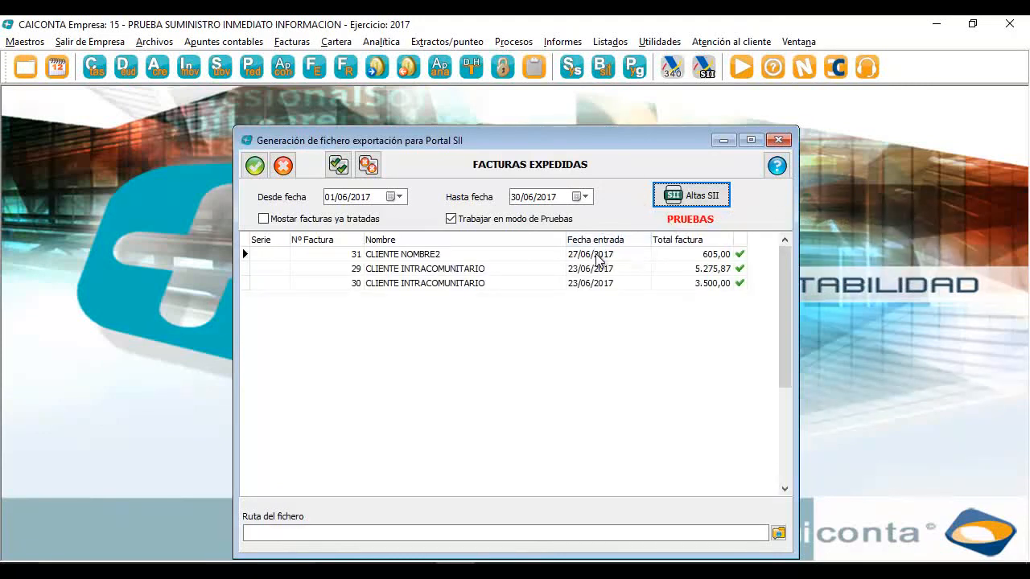
click(367, 165)
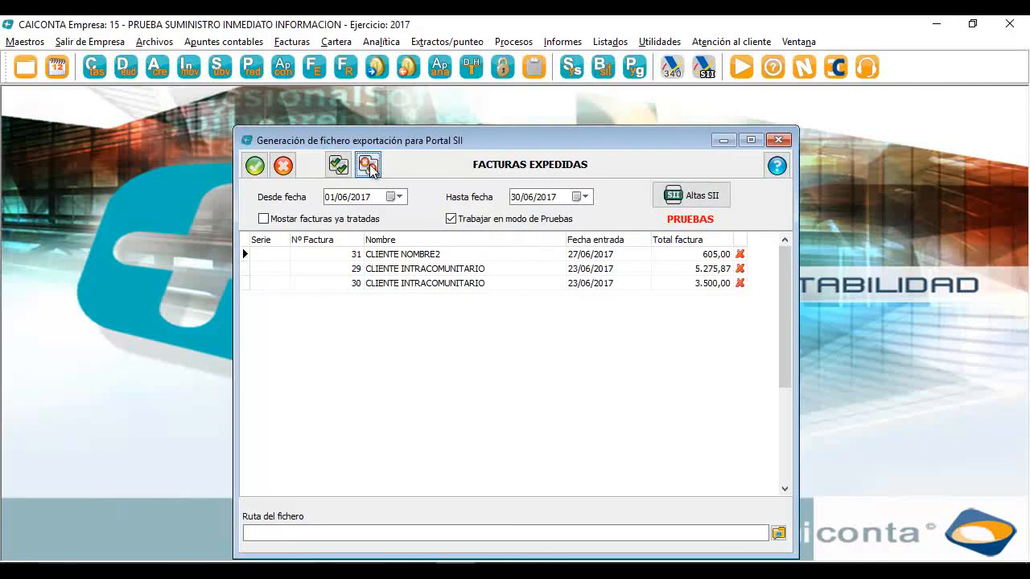
click(339, 168)
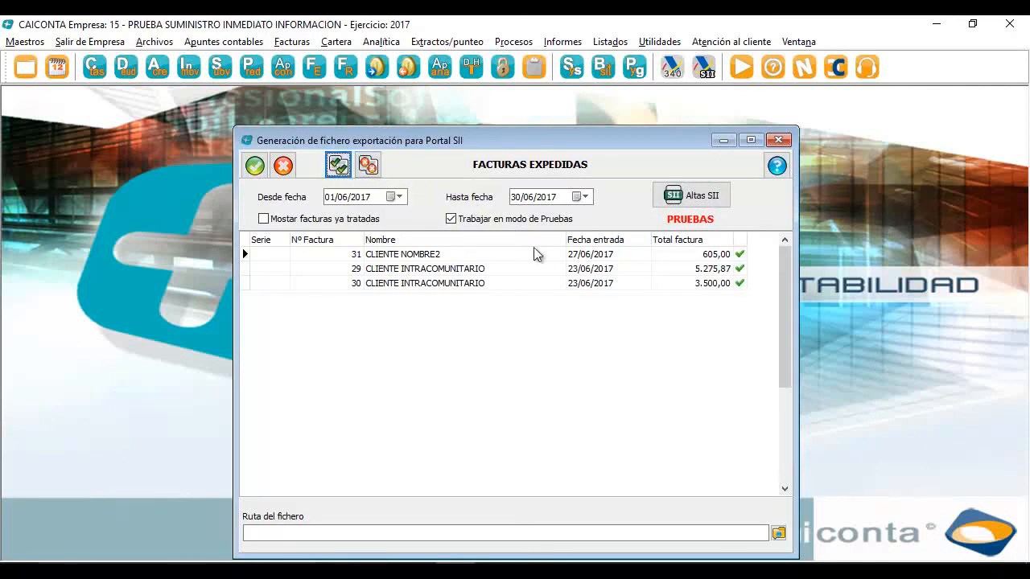
Export the issued invoices to EXPEDIDAS_JUNIO.xls in the PSII folder and confirm completion
click(779, 534)
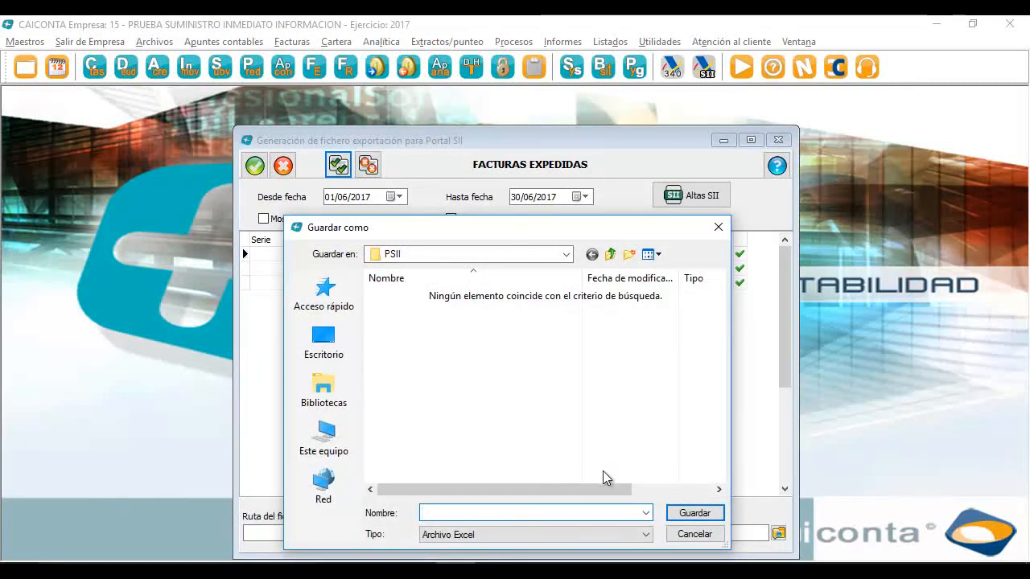
text(EX)
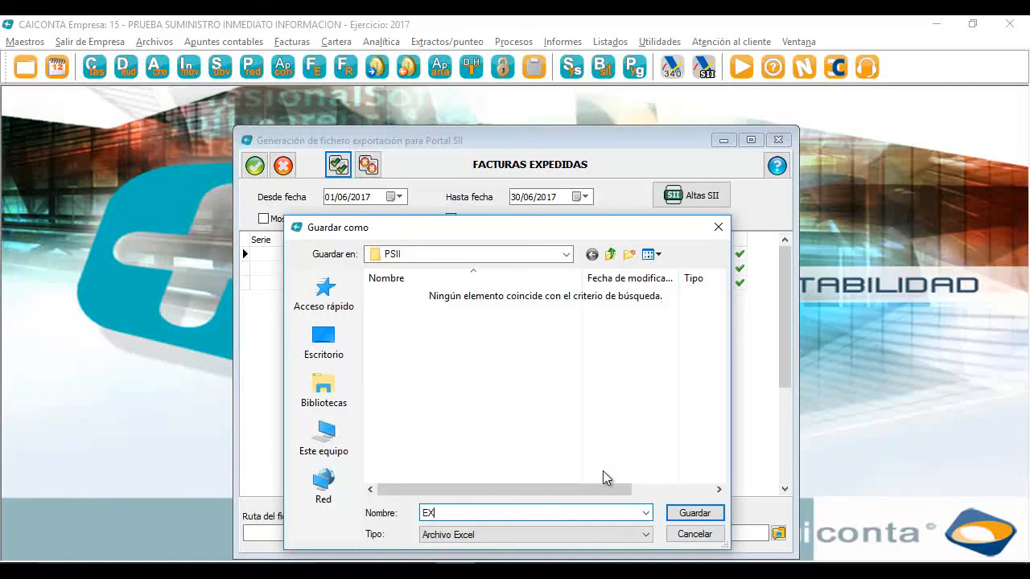
text(PEDIDAS_JUNIO)
click(686, 513)
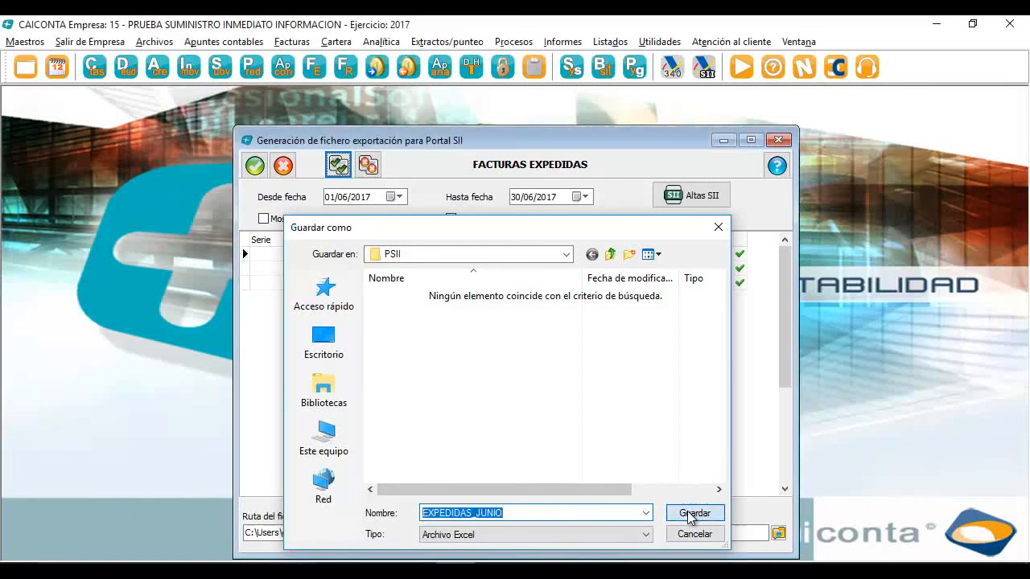
click(253, 167)
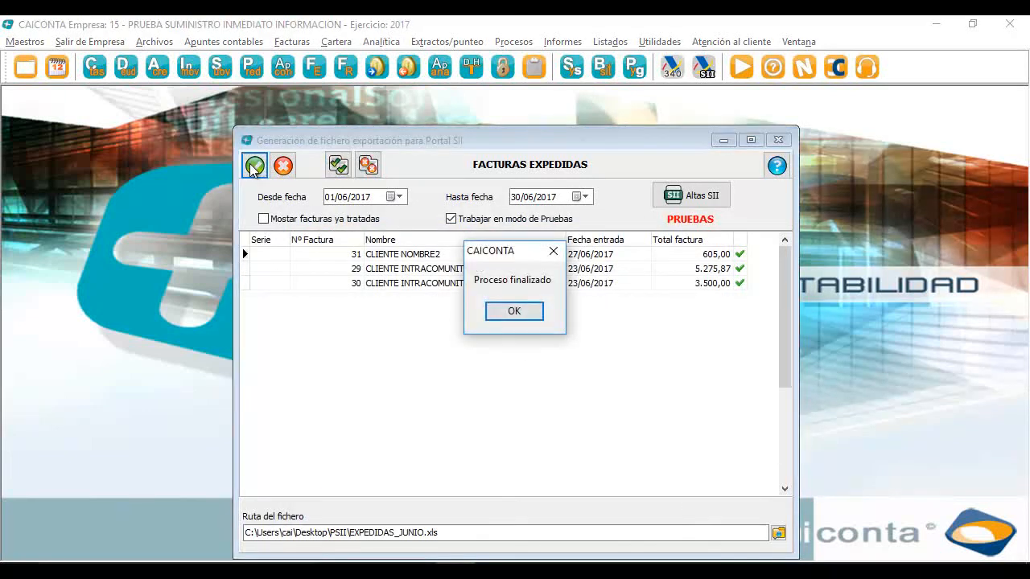
click(510, 313)
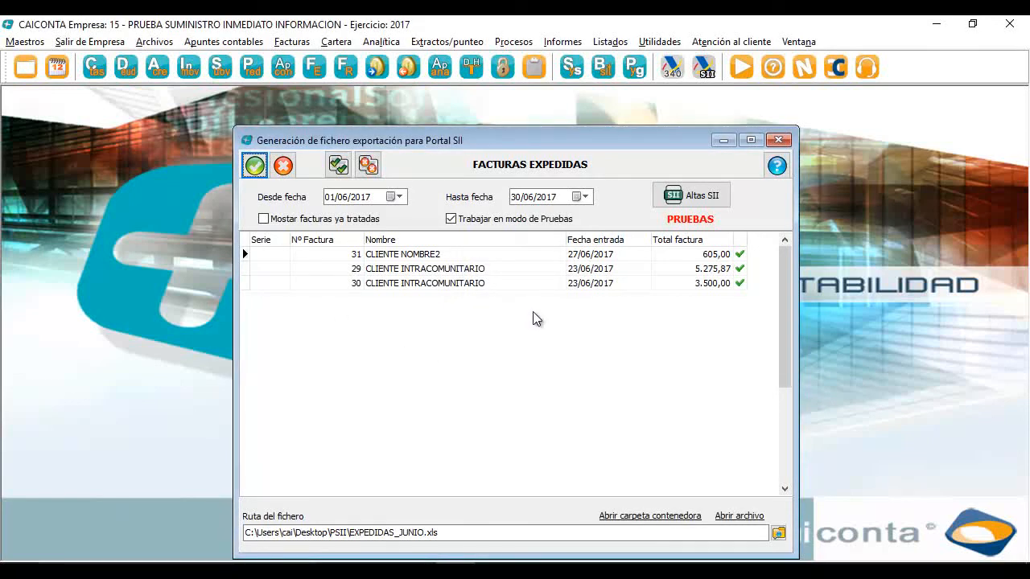
Show the four June received invoices pending for SII and name the output RECIBIDAS_JUNIO.xls
click(721, 198)
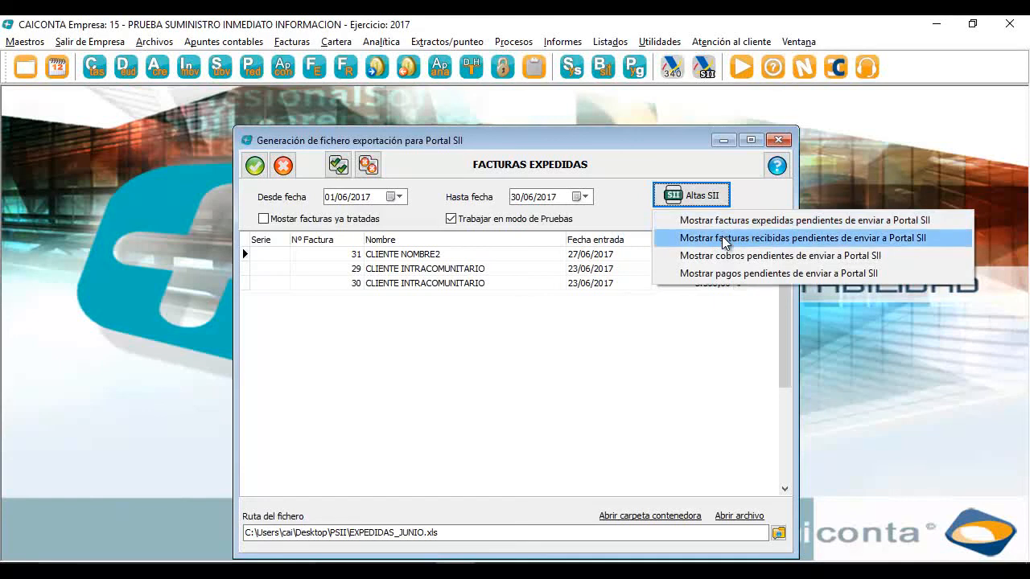
click(722, 237)
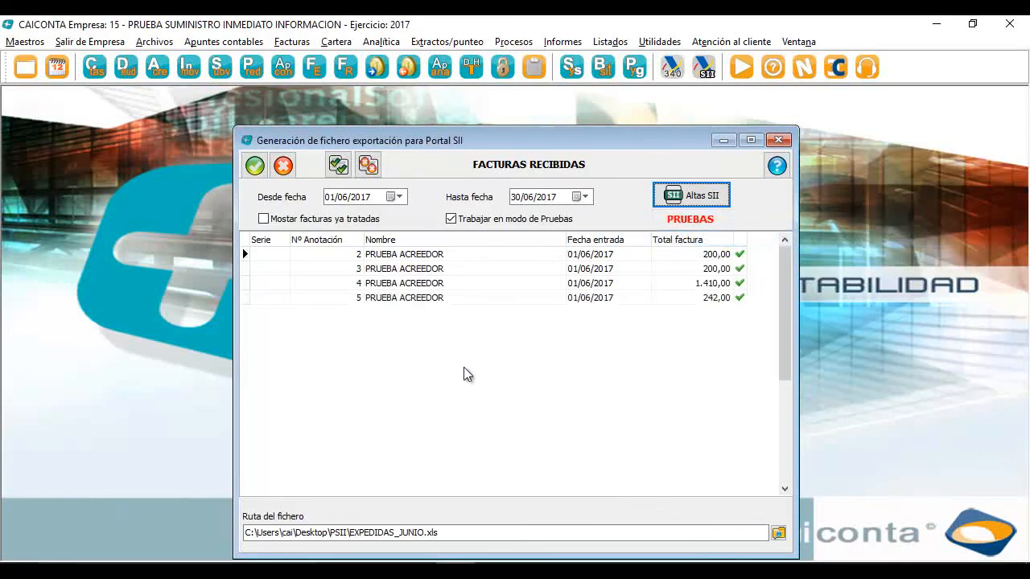
click(779, 533)
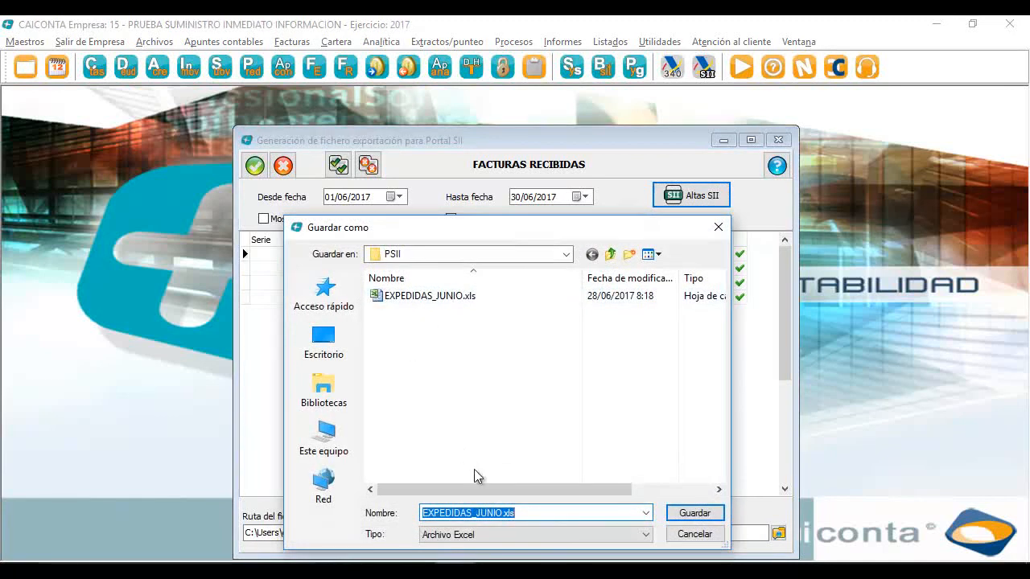
double_click(471, 512)
text(RECIBID)
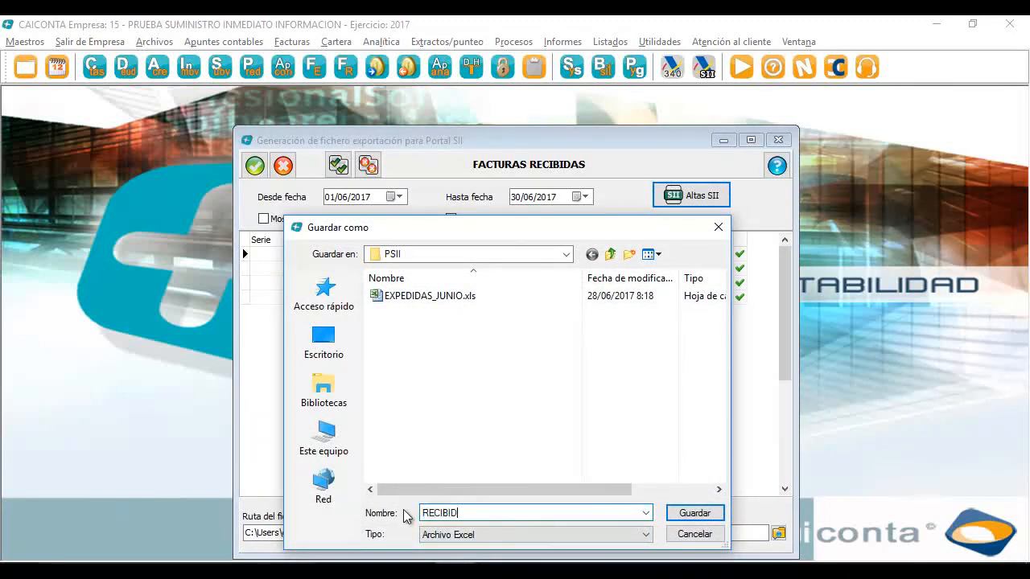
text(AS_JUNIO)
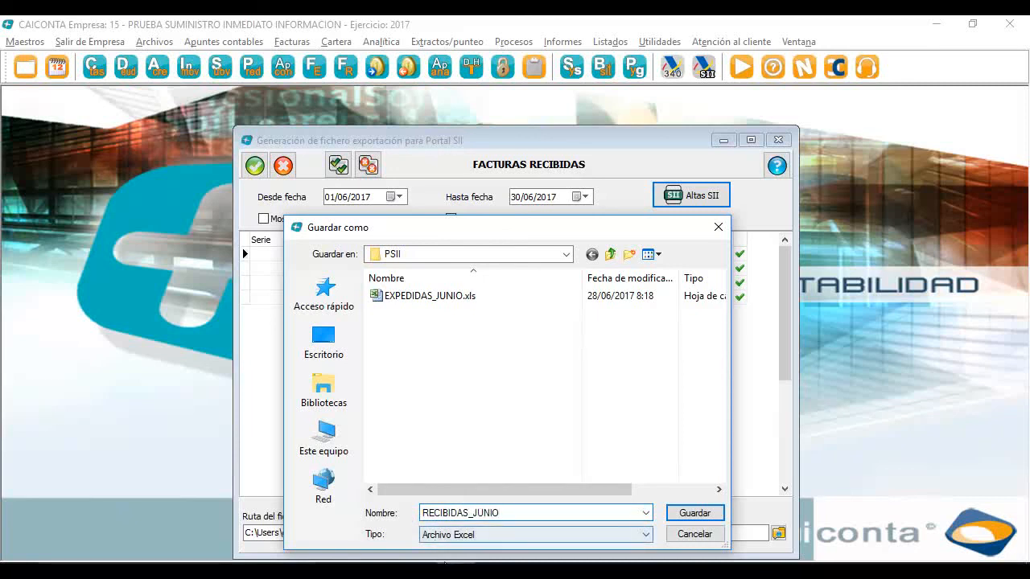
click(692, 512)
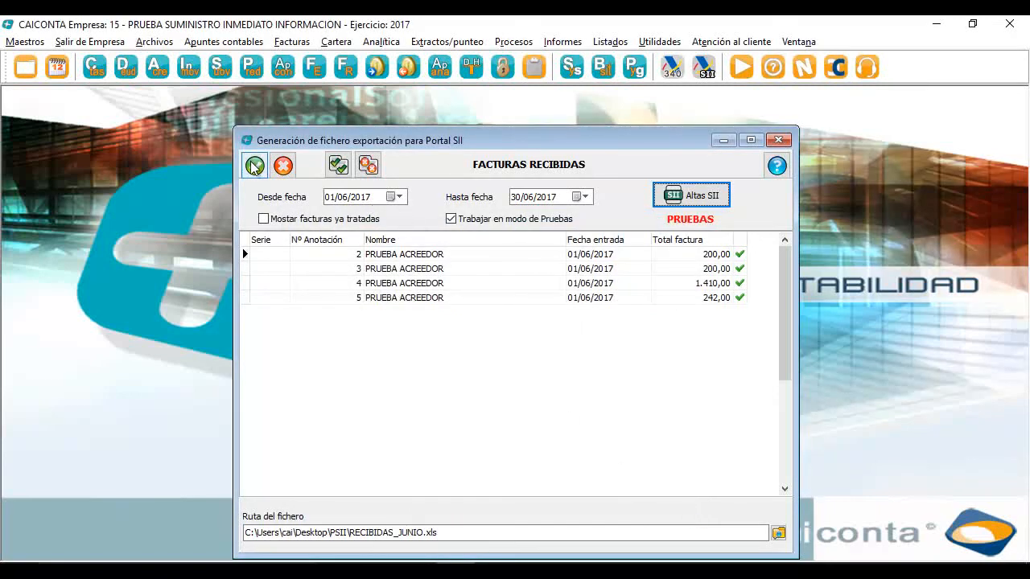
Start the received-invoices export with a user-decided system entry date of 26/06/2017
click(254, 165)
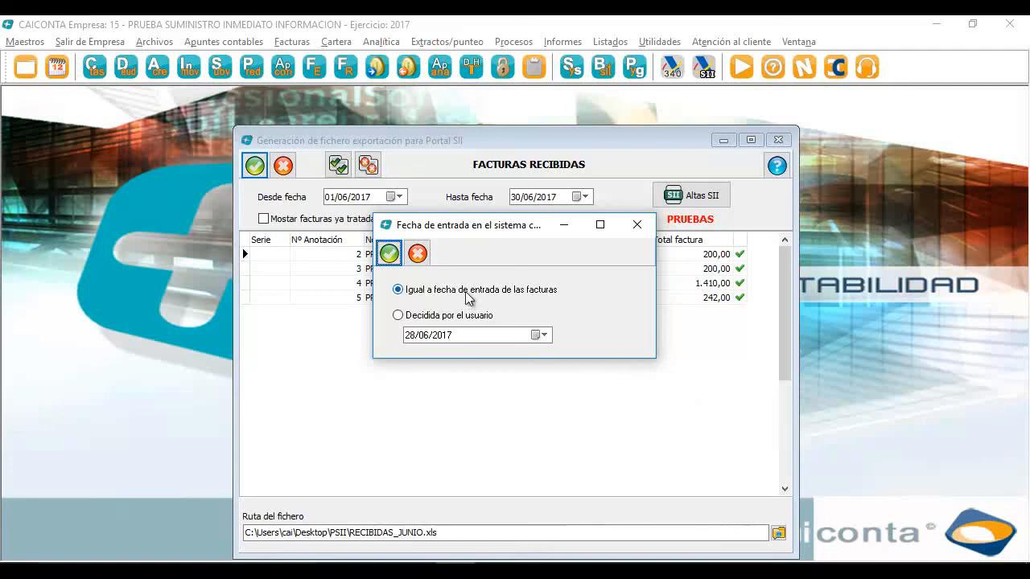
drag(528, 233, 551, 358)
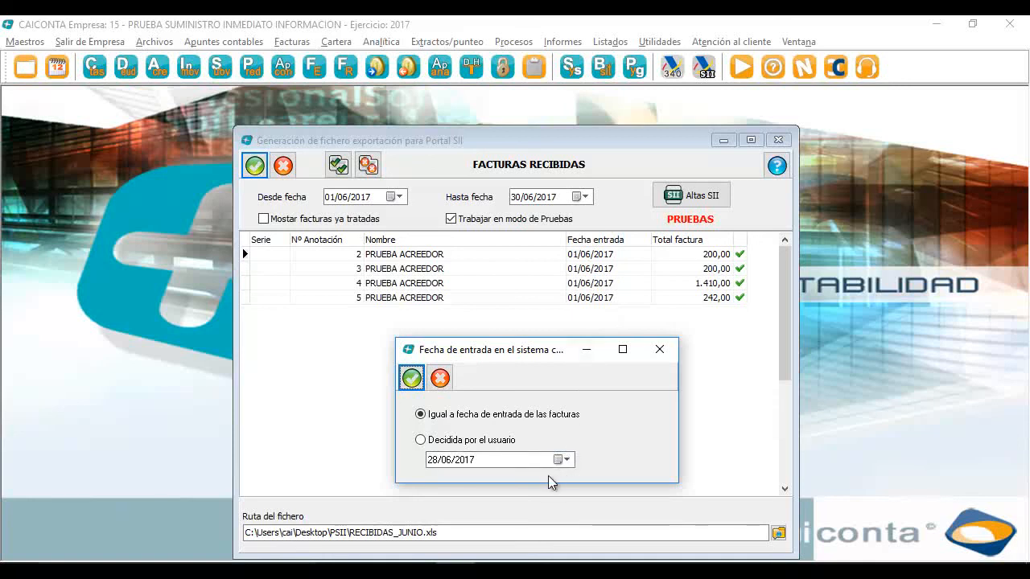
click(500, 440)
click(569, 461)
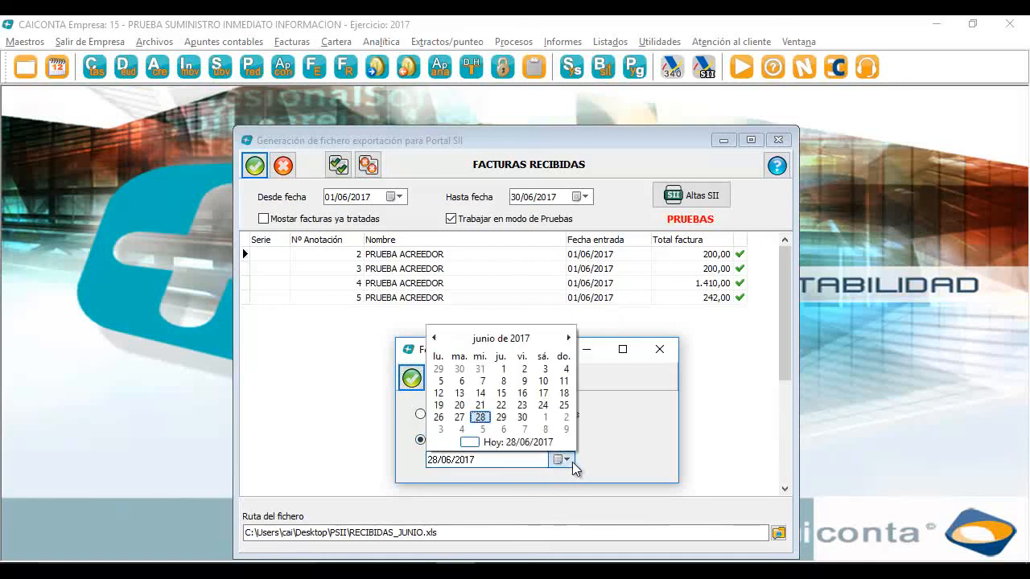
click(441, 417)
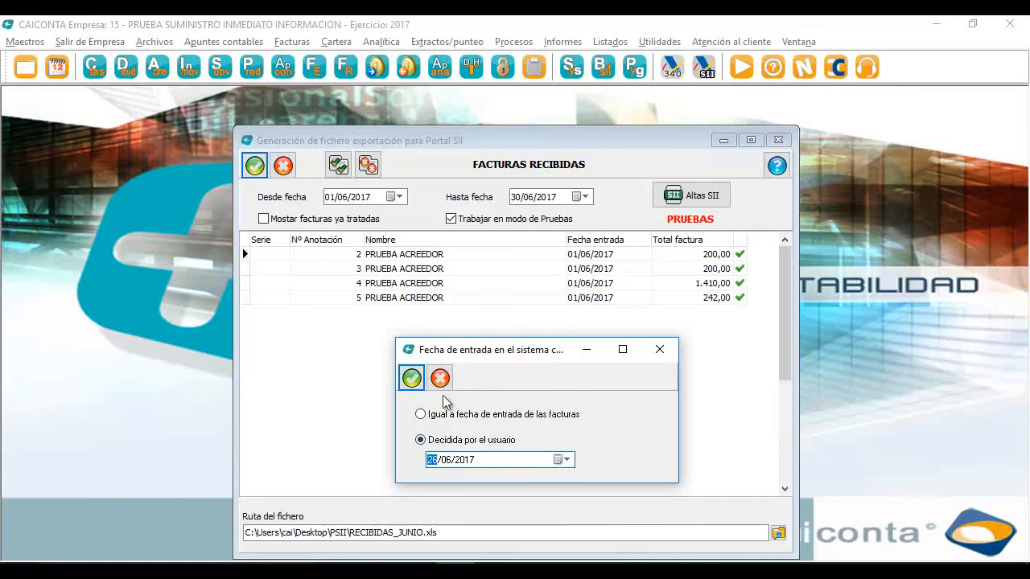
Generate the RECIBIDAS_JUNIO.xls file, acknowledge 'Proceso finalizado', and close the export window
click(412, 378)
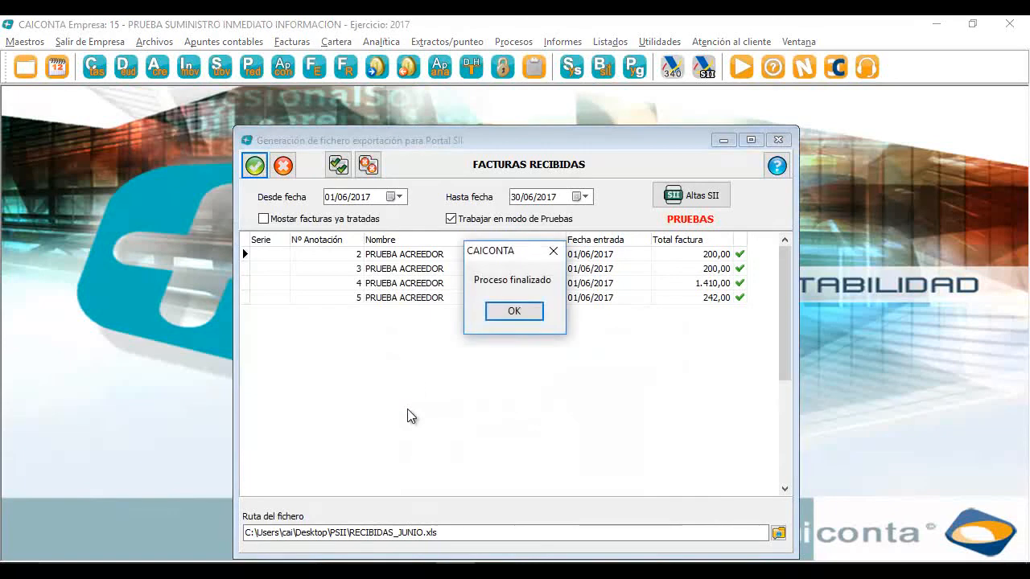
click(519, 310)
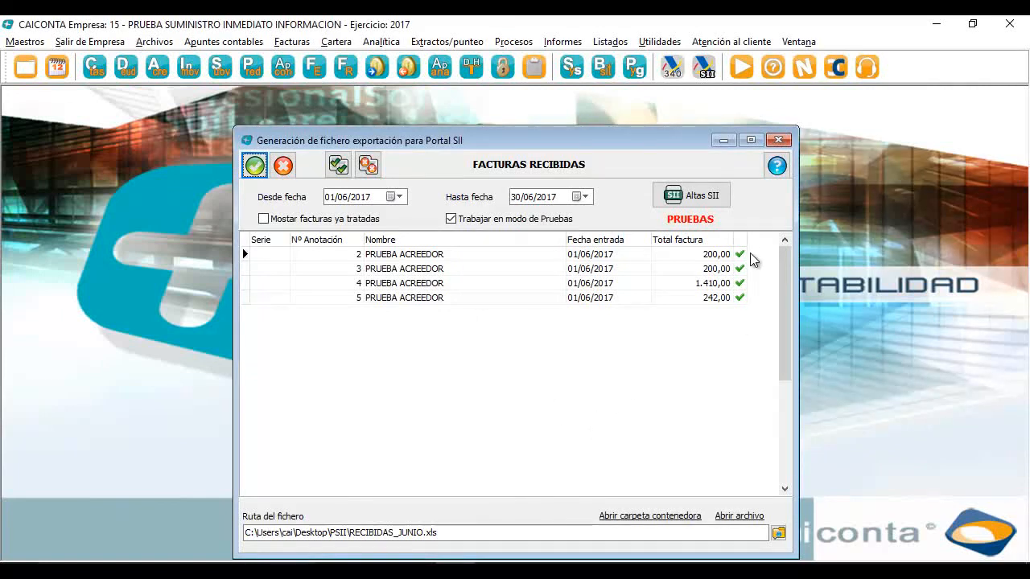
click(778, 140)
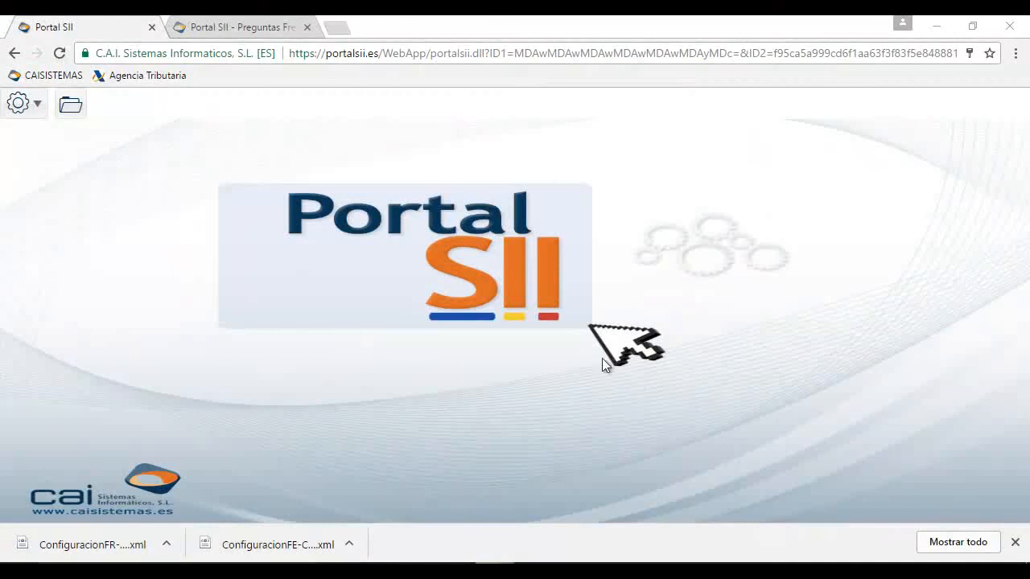
For EMPRESA PRUEBA SII, start a new 'Facturas expedidas desde Excel' data entry
click(68, 112)
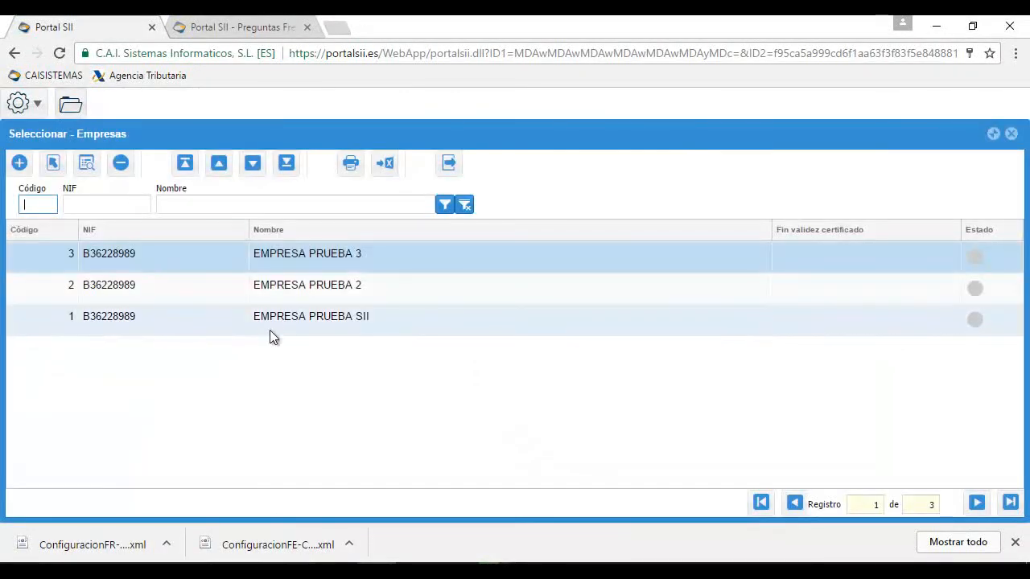
double_click(280, 321)
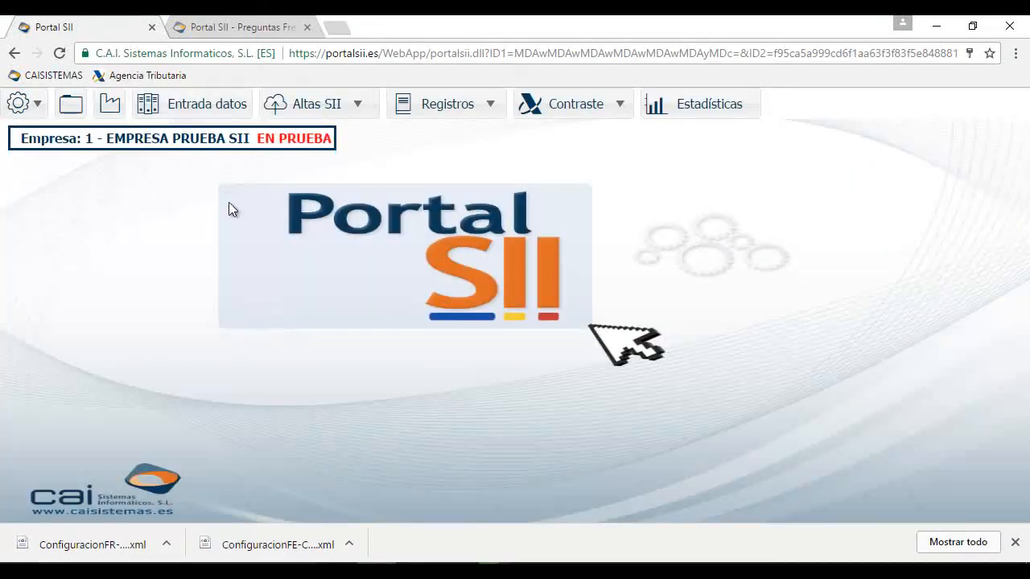
click(197, 106)
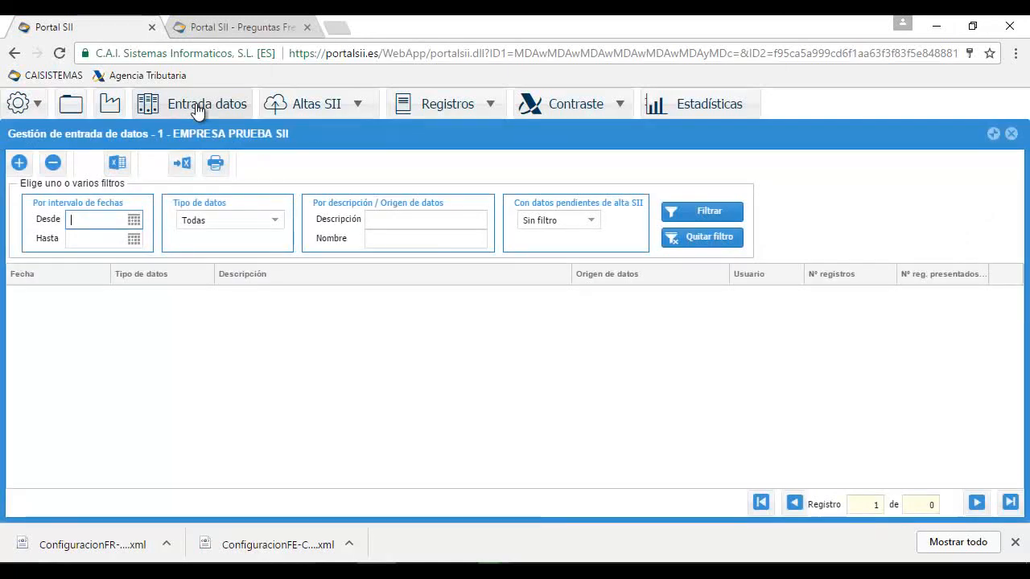
click(17, 164)
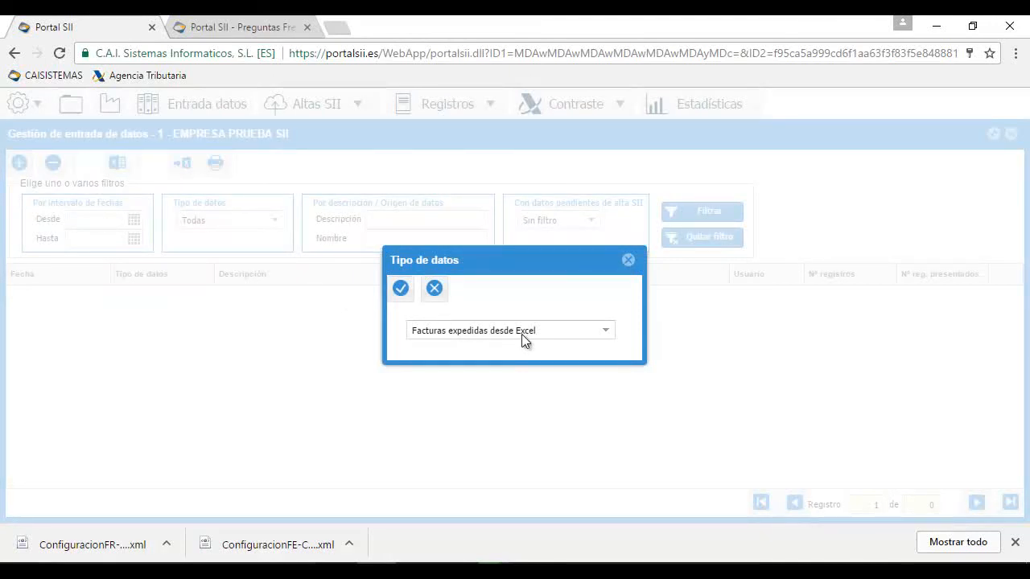
click(401, 289)
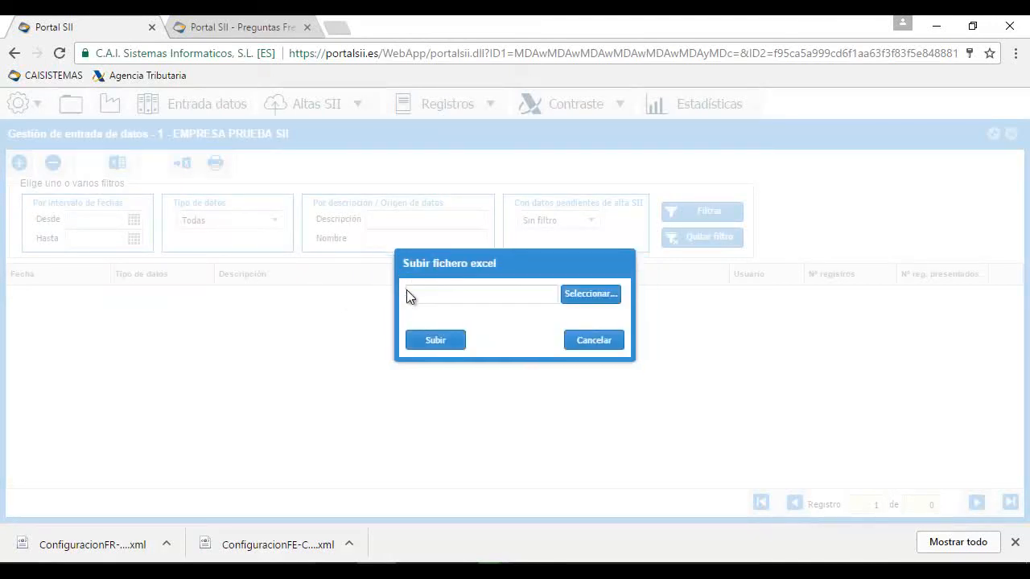
Upload EXPEDIDAS_JUNIO.xls, accept its 3 invoices, and save the entry as 'PRUEBA EXPEDIDAS JUNIO'
click(593, 295)
double_click(234, 126)
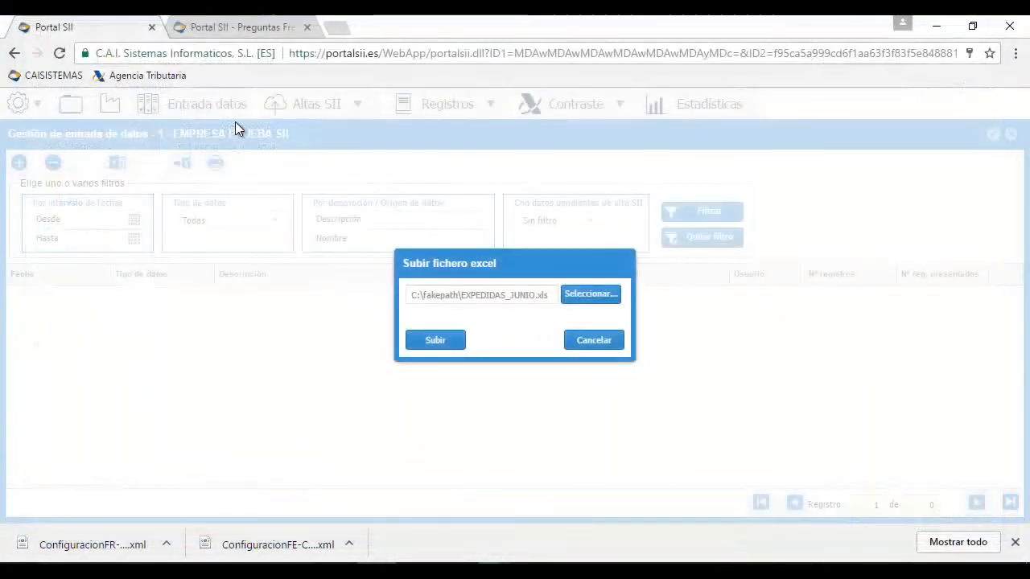
click(414, 339)
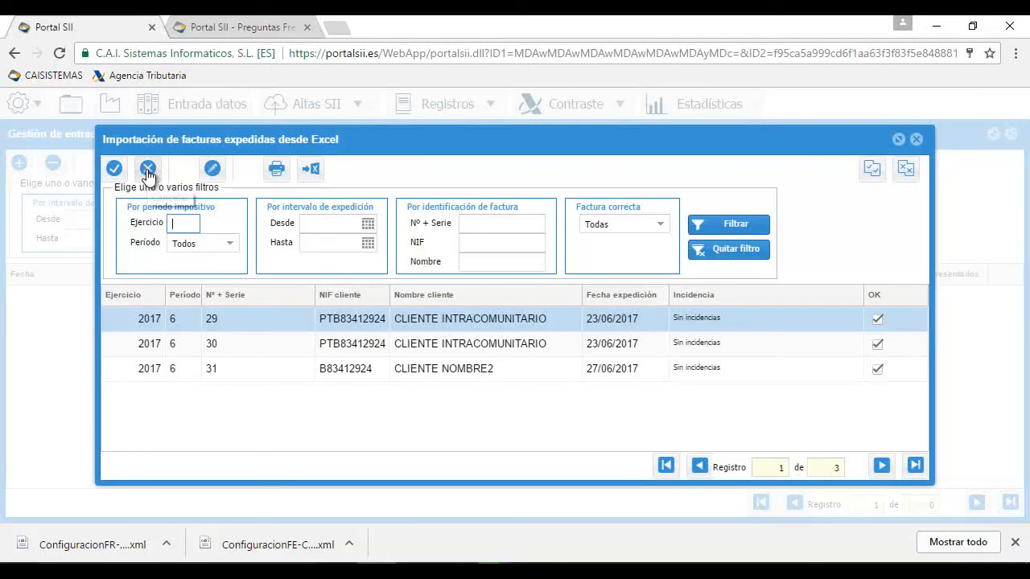
click(113, 170)
text(PRU)
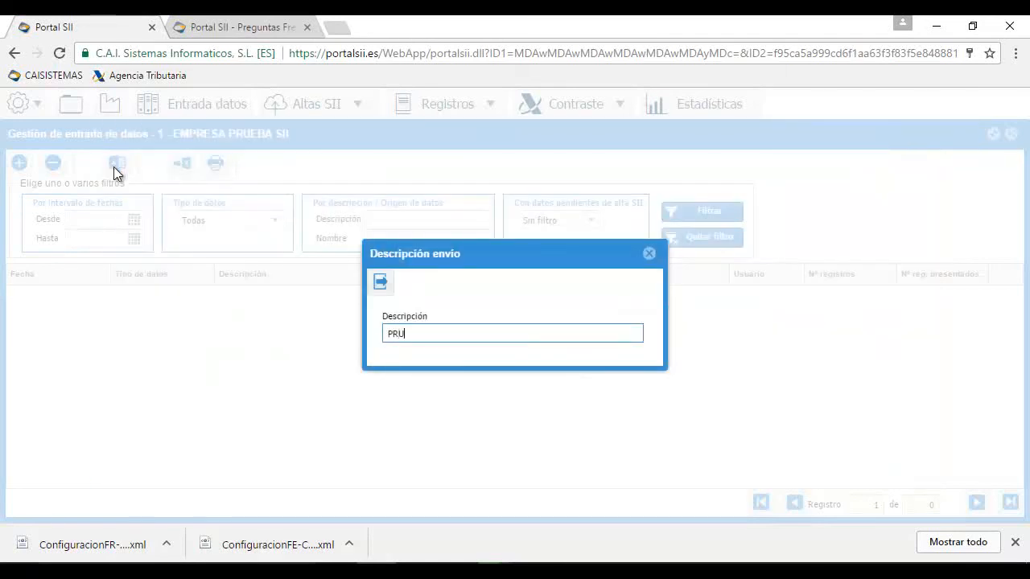
text(EBA EXPEDIDAS JUNIO)
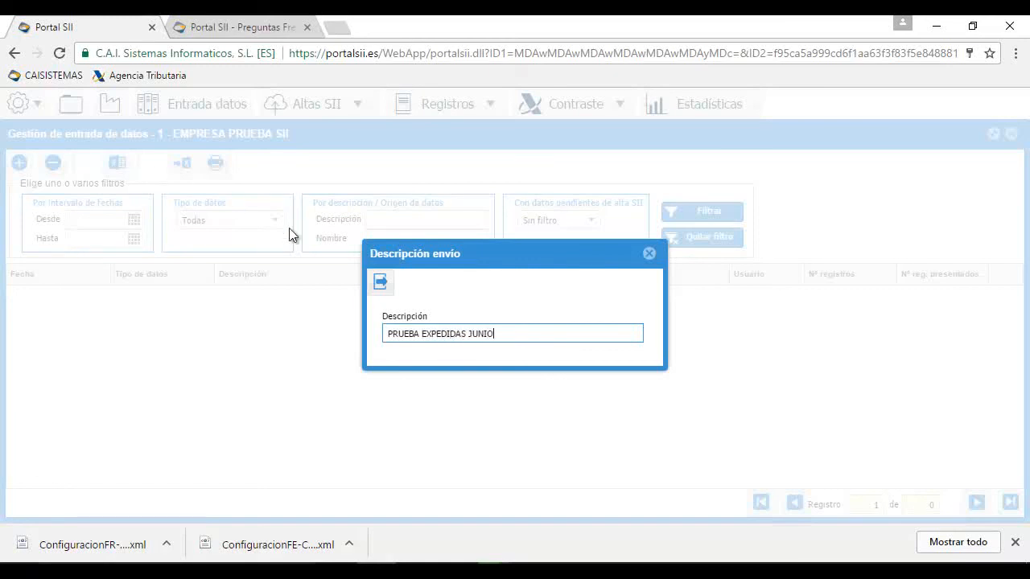
click(379, 283)
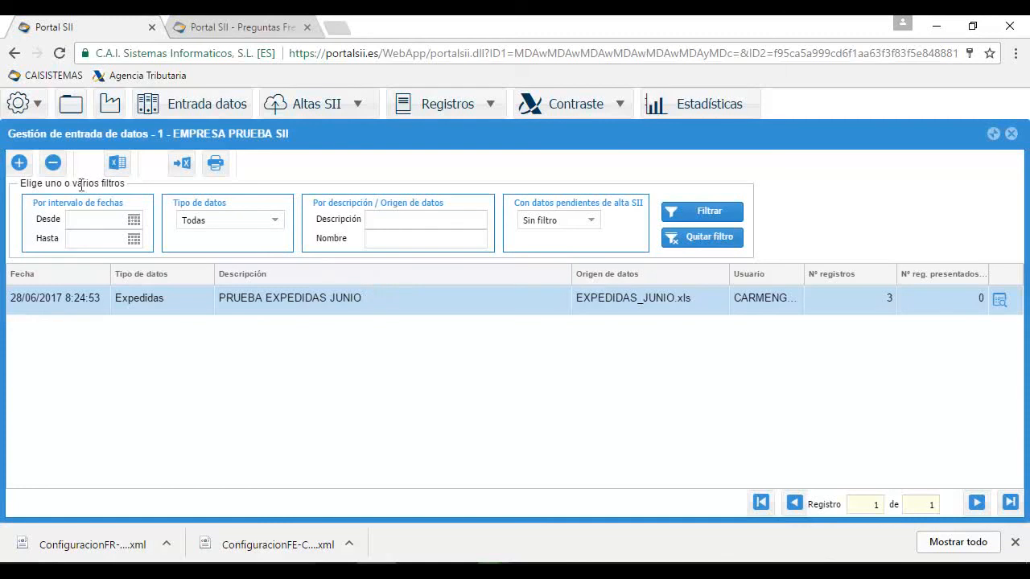
Start a new data entry of type 'Facturas recibidas desde Excel'
click(20, 164)
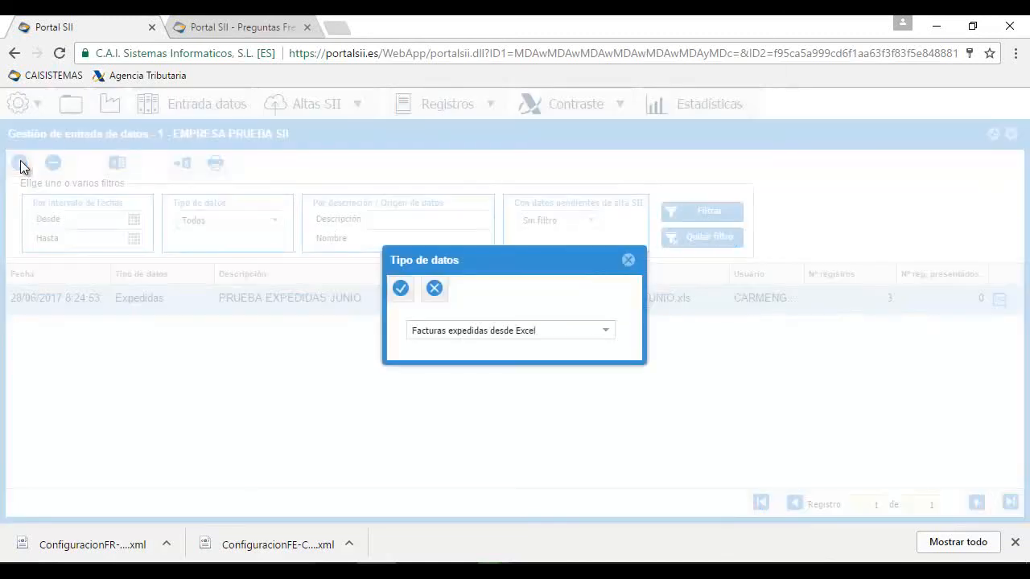
click(606, 333)
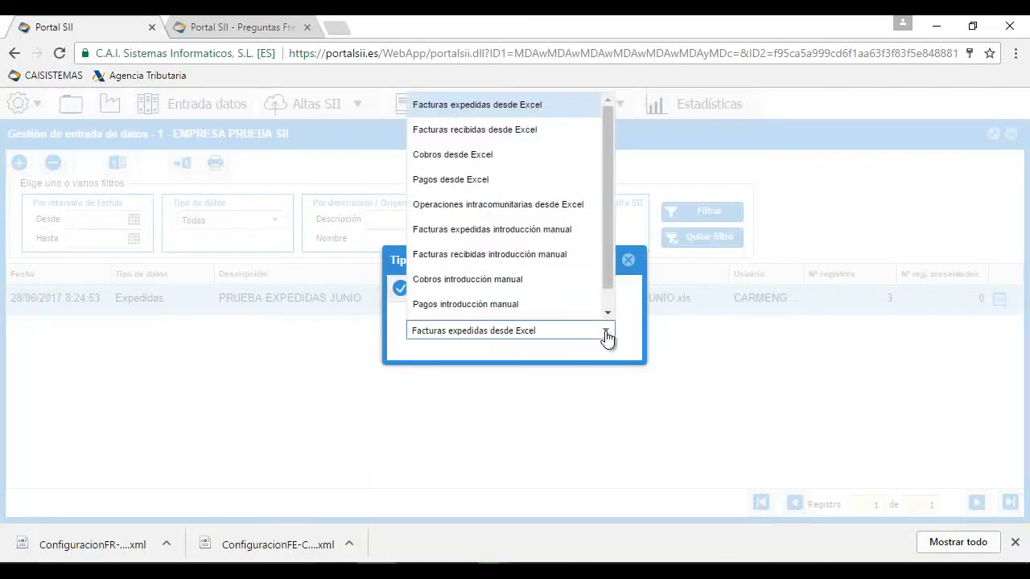
click(498, 130)
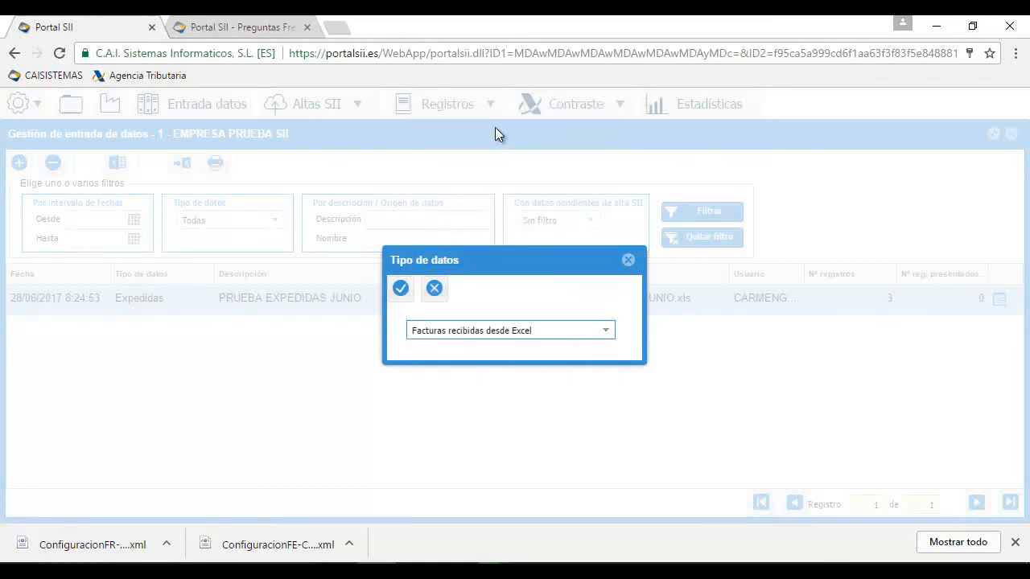
click(401, 290)
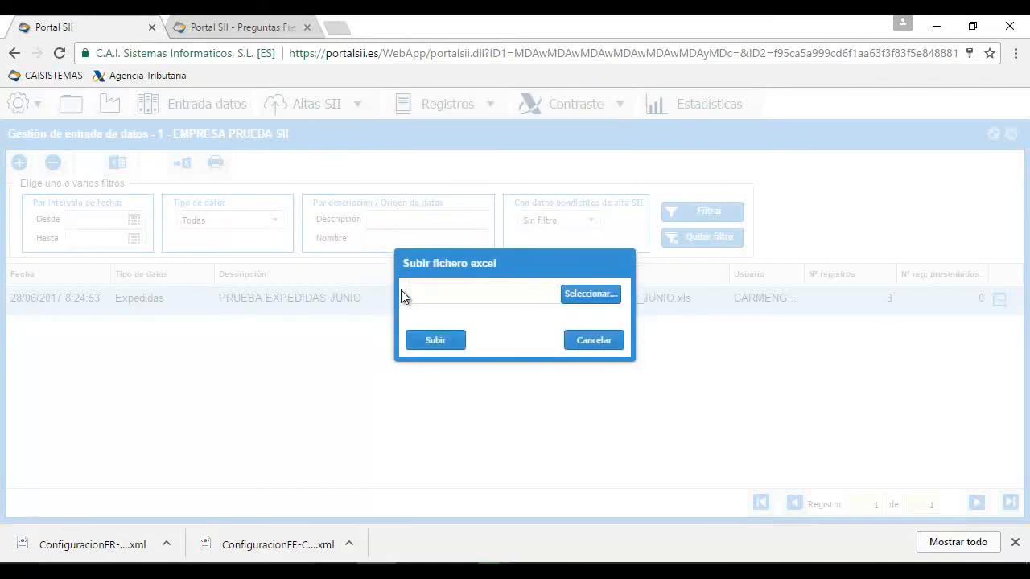
Upload RECIBIDAS_JUNIO.xls and accept its four received-invoice records
click(595, 308)
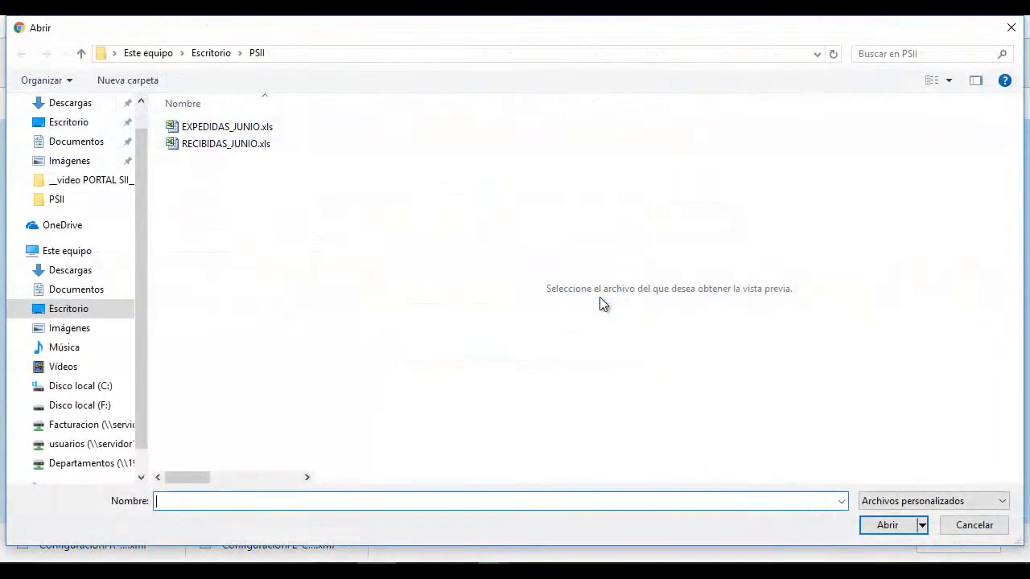
double_click(248, 145)
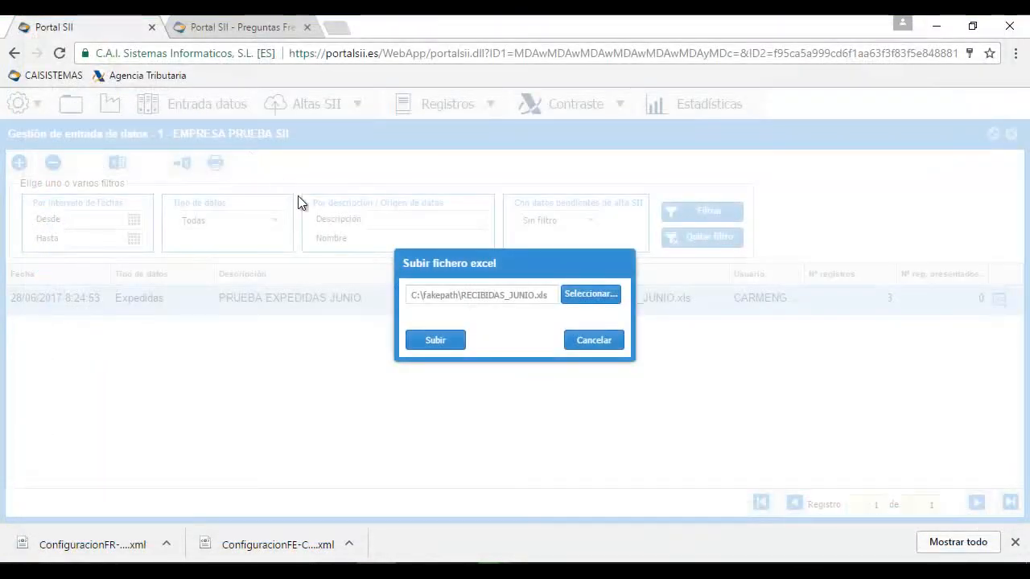
click(444, 341)
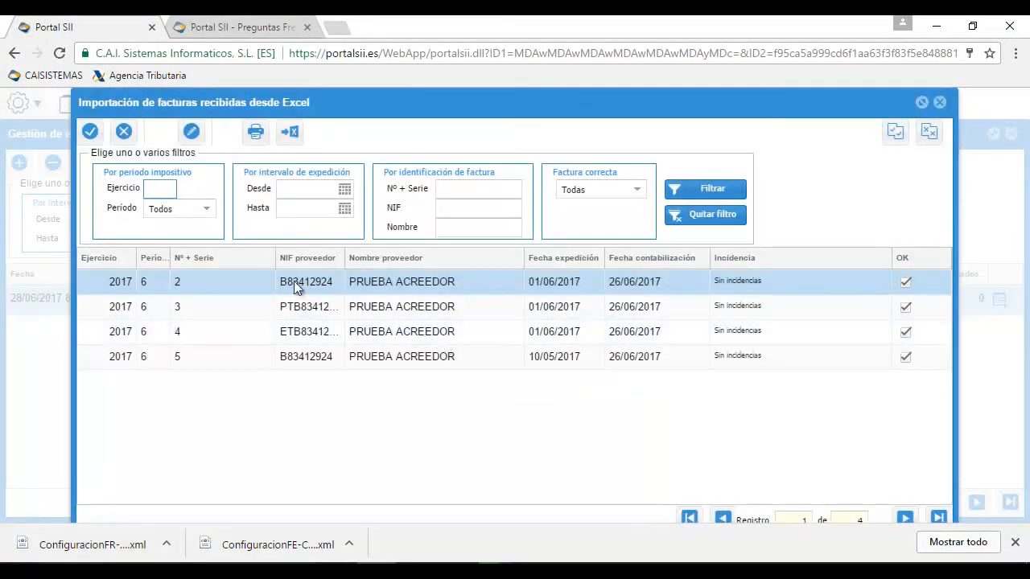
click(152, 132)
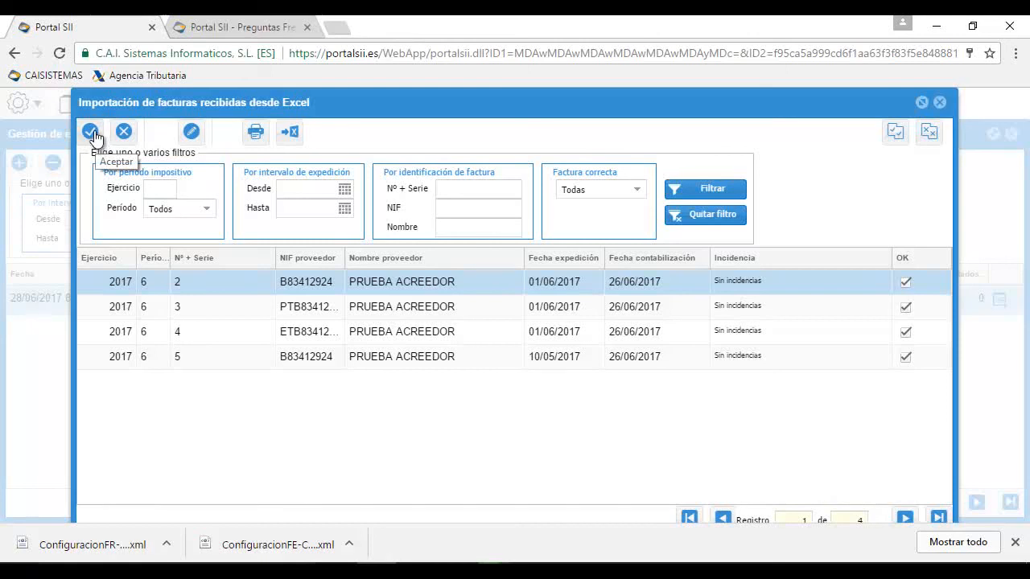
click(91, 133)
Save the entry as 'PRUEBA RECIBIDAS JUNIO' and return to the home screen
text(PRUE)
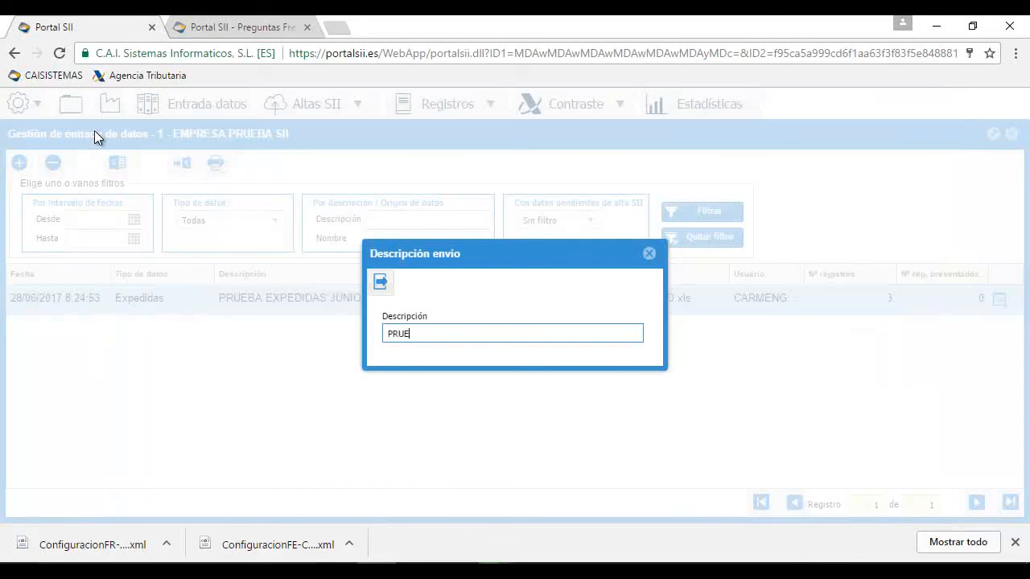
text(BA RECIBIDAS 2)
text(UNIO)
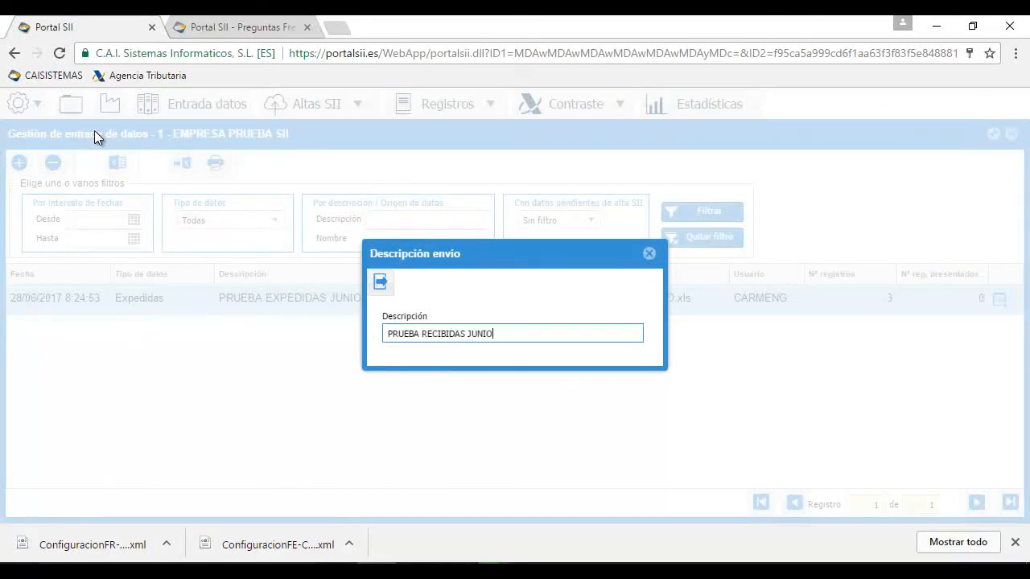
click(380, 282)
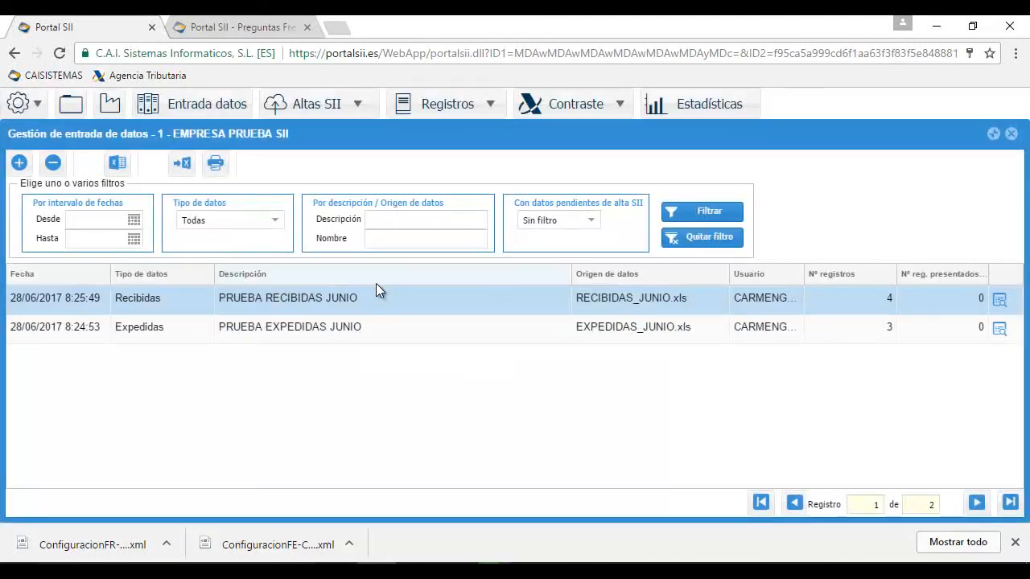
key(Escape)
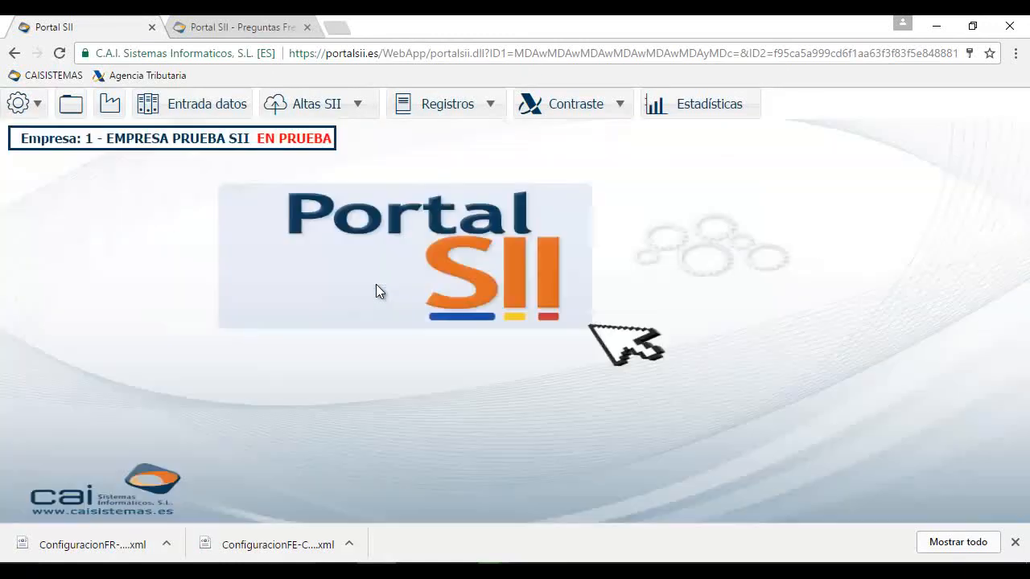